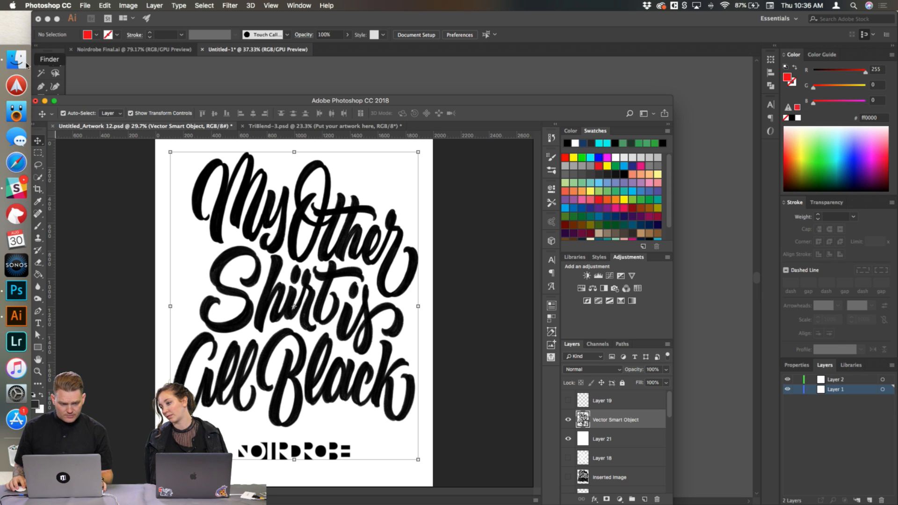
# Step: Enlarge the Photoshop window and transfer the "My Other Shirt is All Black" vector smart object to the Untitled-1 document in Illustrator
pyautogui.click(55, 102)
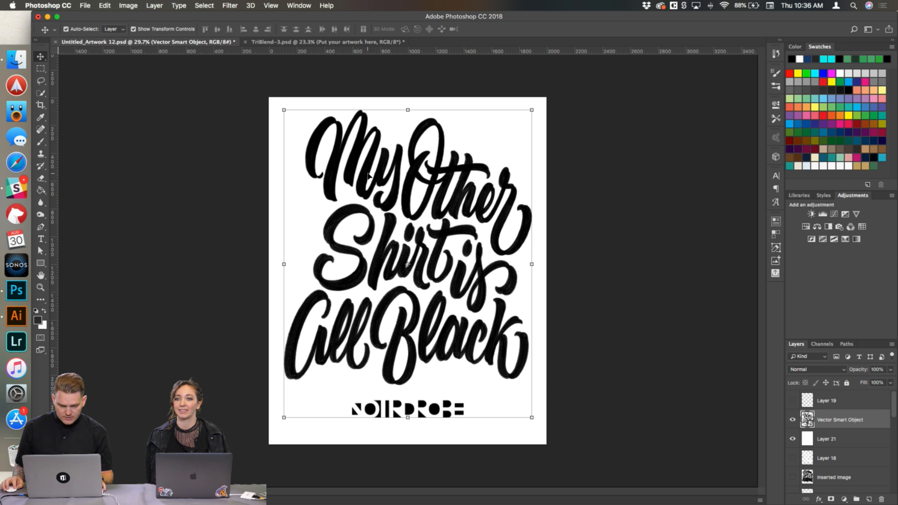
pyautogui.moveTo(364, 177); pyautogui.dragTo(369, 204)
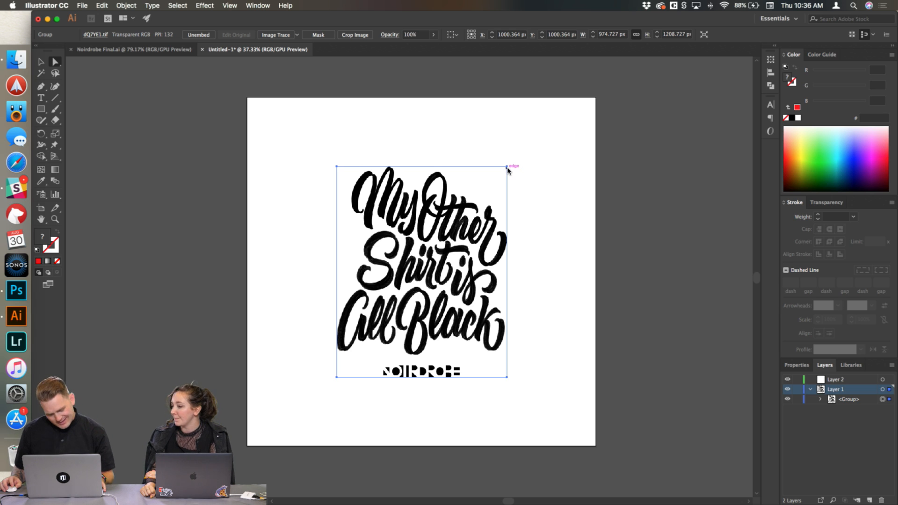
# Step: Scale the lettering proportionally to about 1571 px wide, shift it slightly down and sideways on the artboard, and show the rulers
pyautogui.moveTo(508, 170); pyautogui.dragTo(597, 102)
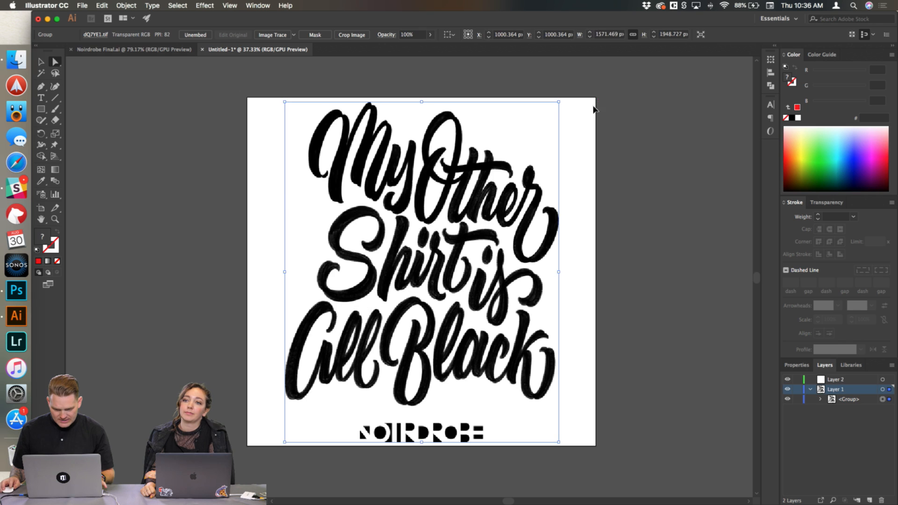
pyautogui.moveTo(448, 191); pyautogui.dragTo(441, 208)
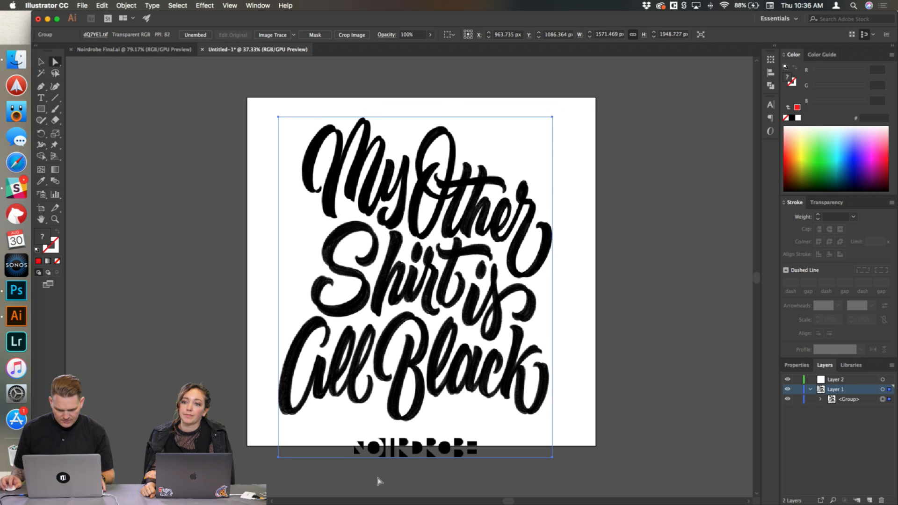
pyautogui.moveTo(429, 141); pyautogui.dragTo(431, 142)
pyautogui.rightClick(723, 183)
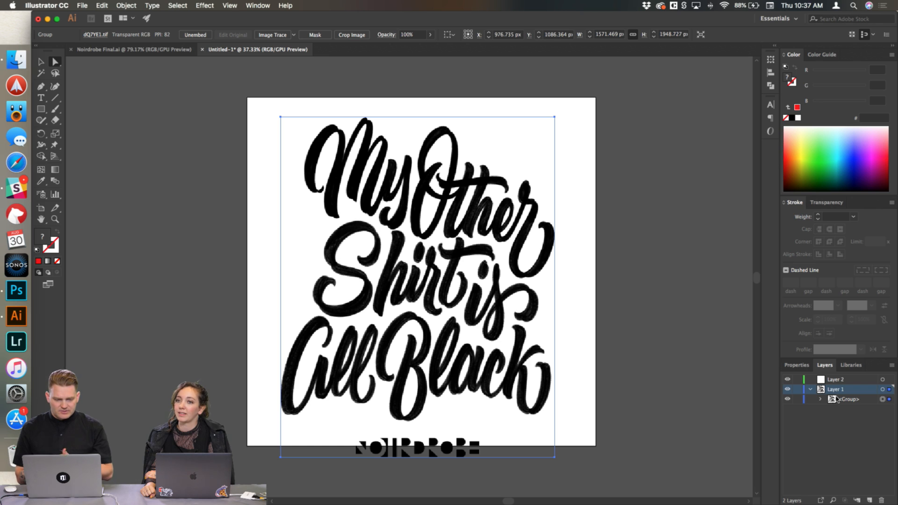
pyautogui.press('super+r')
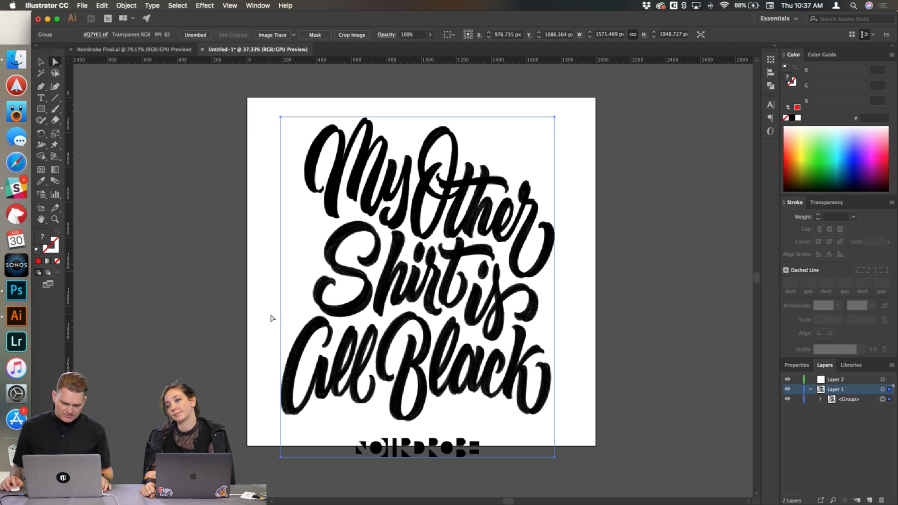
# Step: Reduce the lettering group's opacity to 49% and lock the group on Layer 1
pyautogui.click(797, 400)
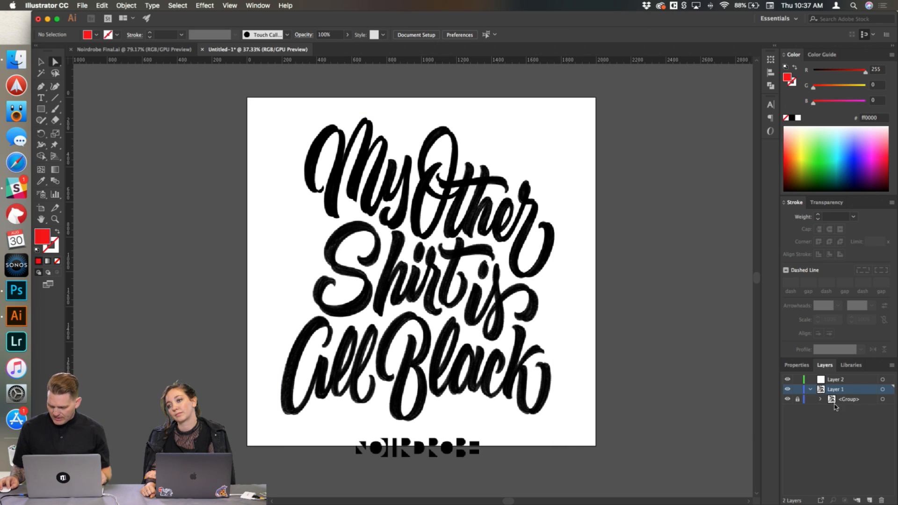
pyautogui.click(891, 400)
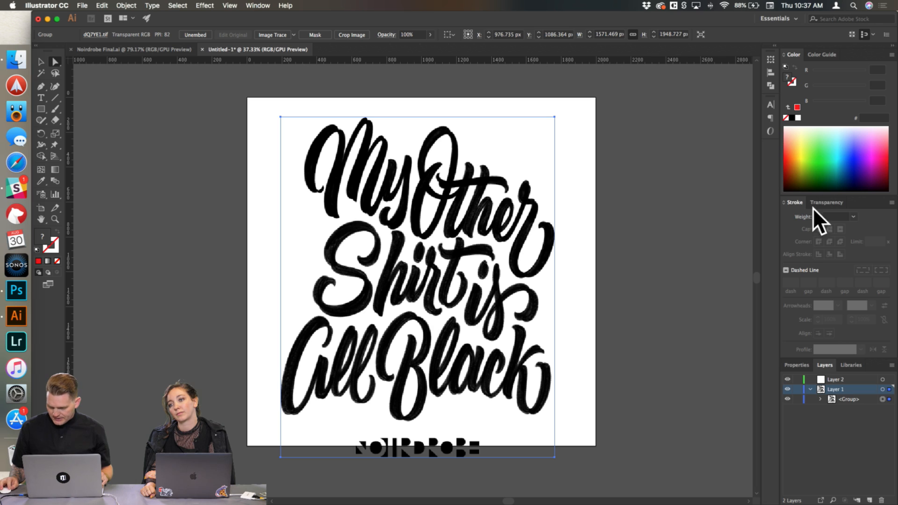
pyautogui.click(819, 203)
pyautogui.click(883, 216)
pyautogui.moveTo(884, 229); pyautogui.dragTo(867, 234)
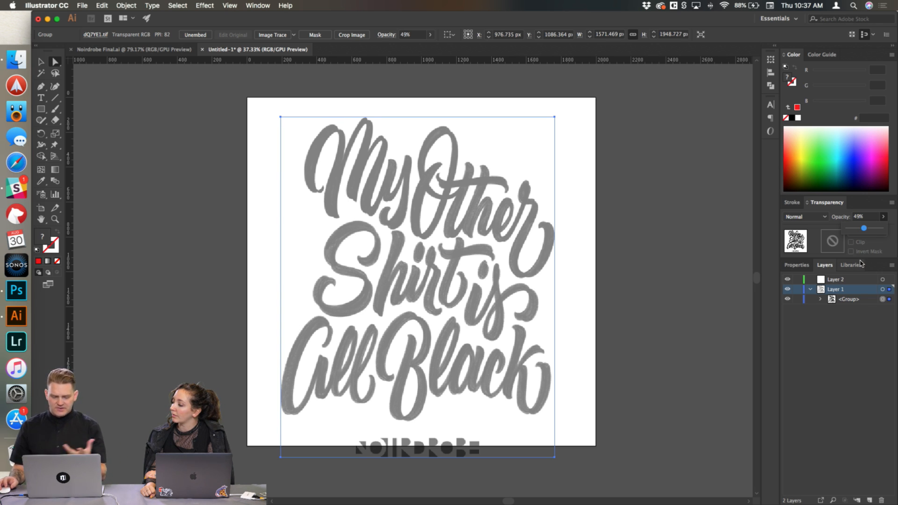
pyautogui.click(866, 361)
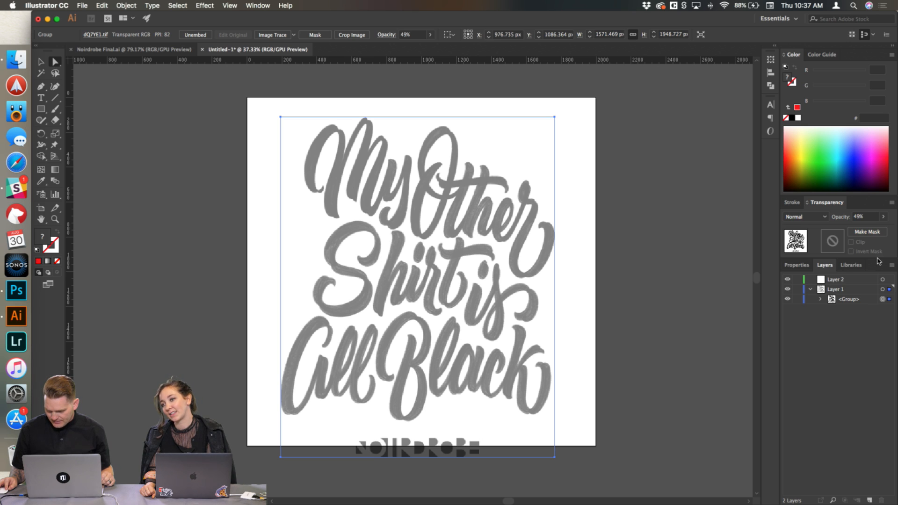
pyautogui.moveTo(877, 260); pyautogui.dragTo(878, 259)
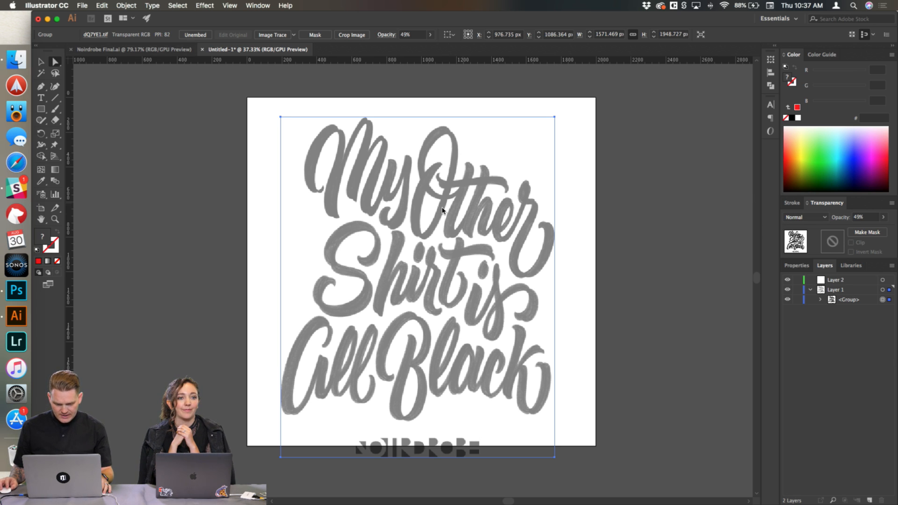
pyautogui.scroll(1, 414, 204)
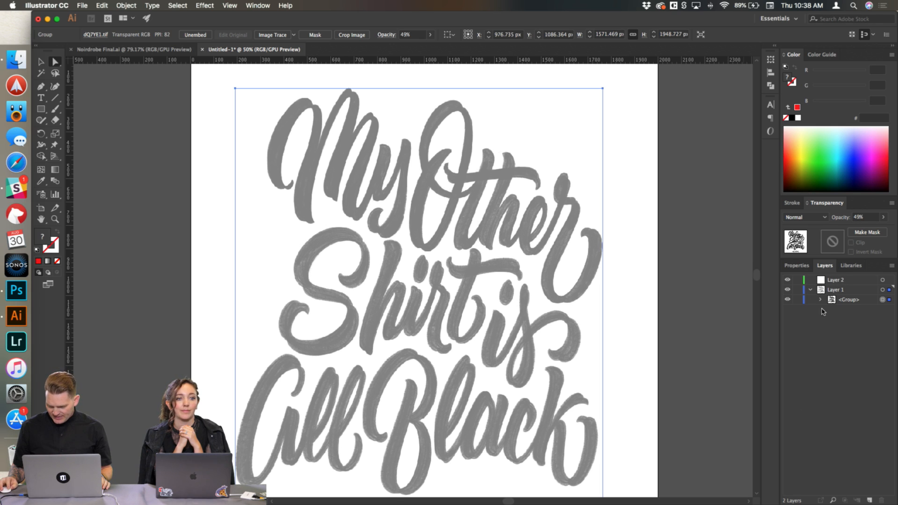
pyautogui.click(798, 299)
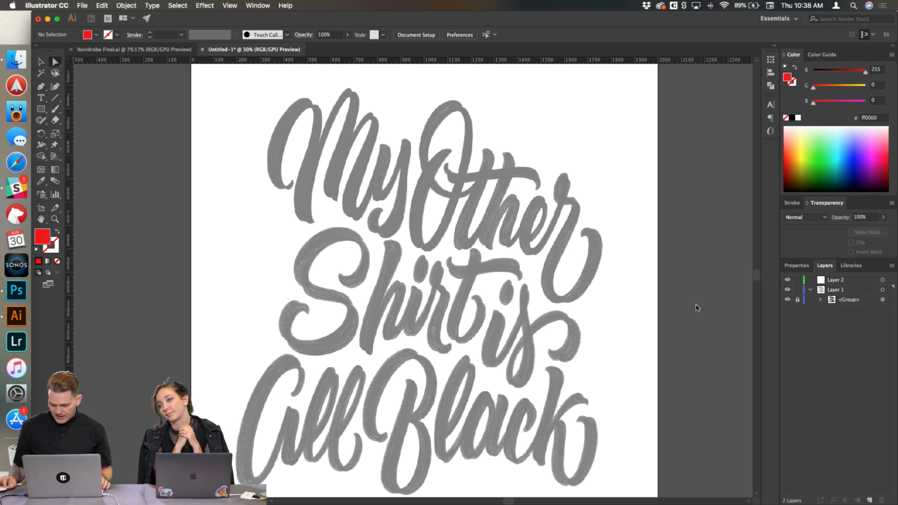
# Step: Make Layer 2 active, swap fill and stroke to get a red 1 pt stroke without fill, and show the stroke settings
pyautogui.click(862, 282)
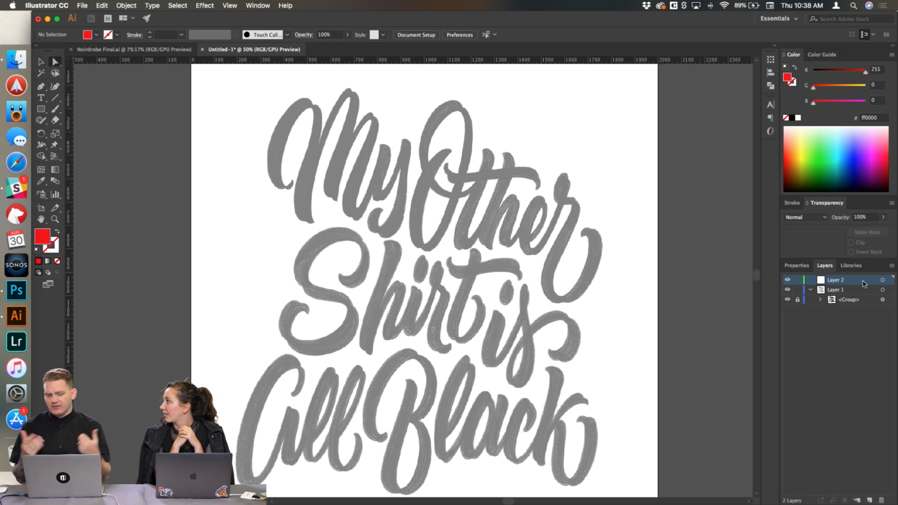
pyautogui.click(797, 70)
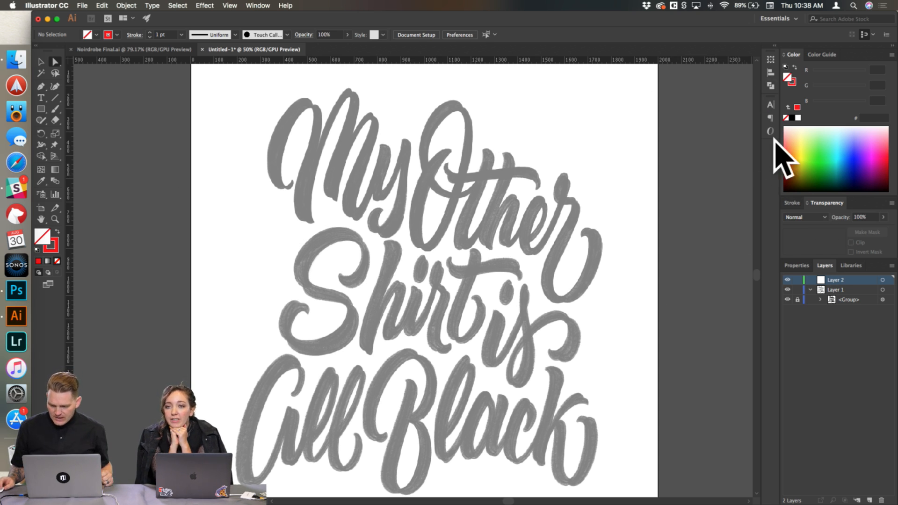
pyautogui.click(787, 204)
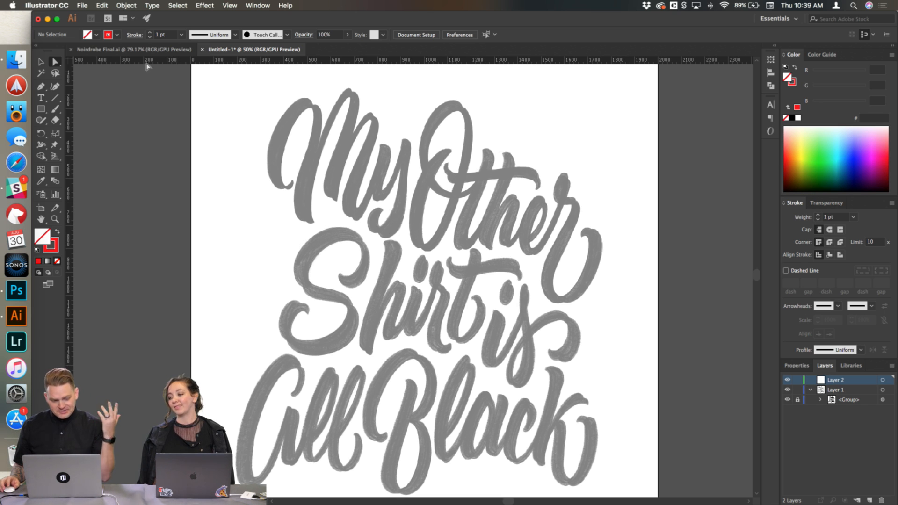
# Step: Turn off Constrain Path Dragging on Segment Reshape in the Selection & Anchor Display preferences
pyautogui.click(83, 6)
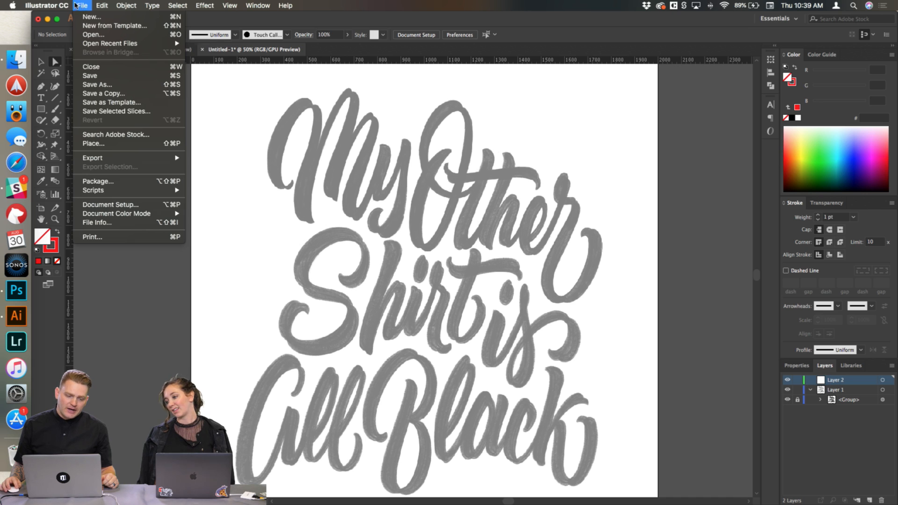
pyautogui.moveTo(47, 6)
pyautogui.moveTo(65, 33)
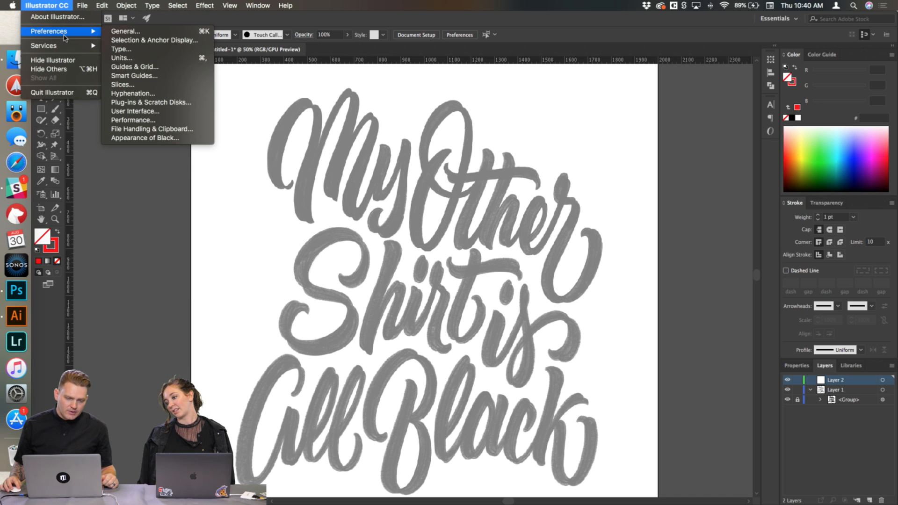
pyautogui.click(157, 78)
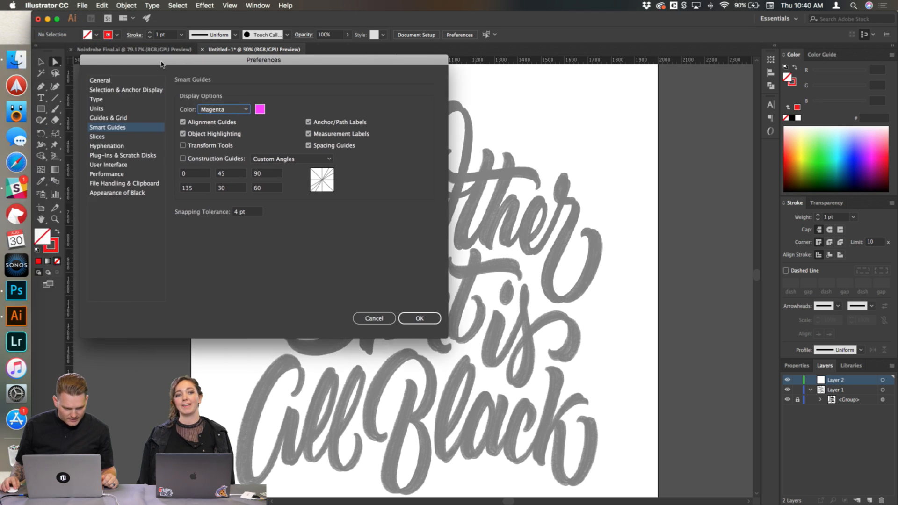
pyautogui.click(124, 120)
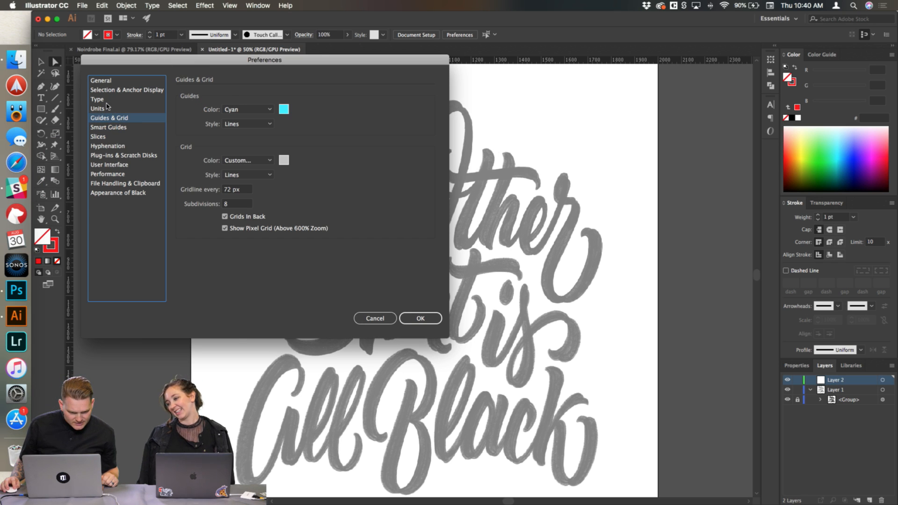
pyautogui.click(133, 90)
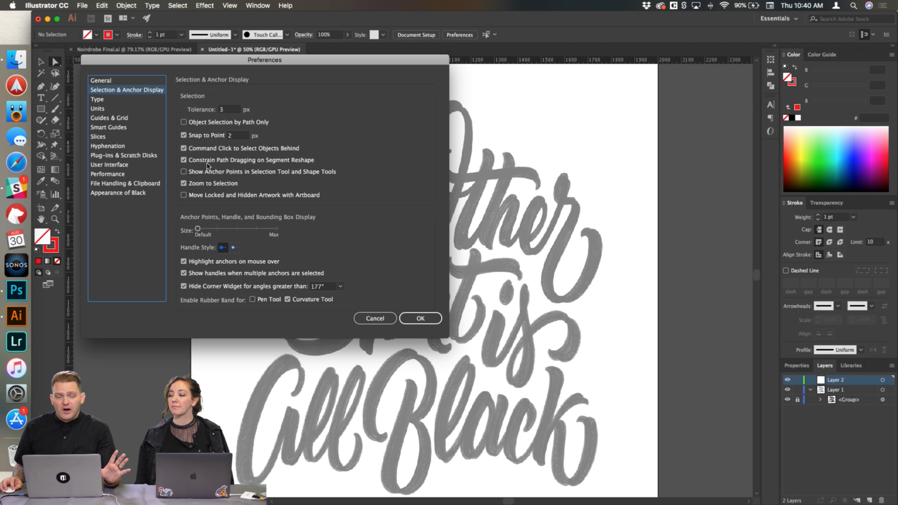
pyautogui.click(183, 160)
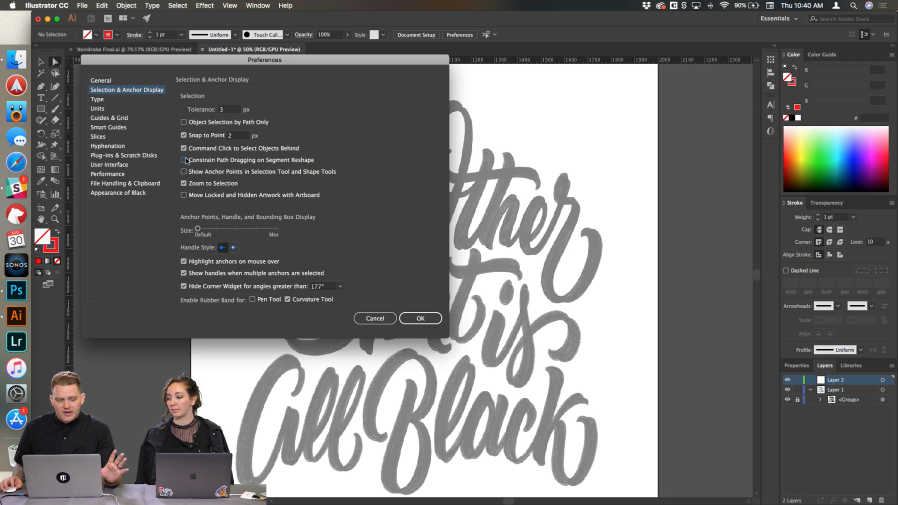
pyautogui.click(415, 319)
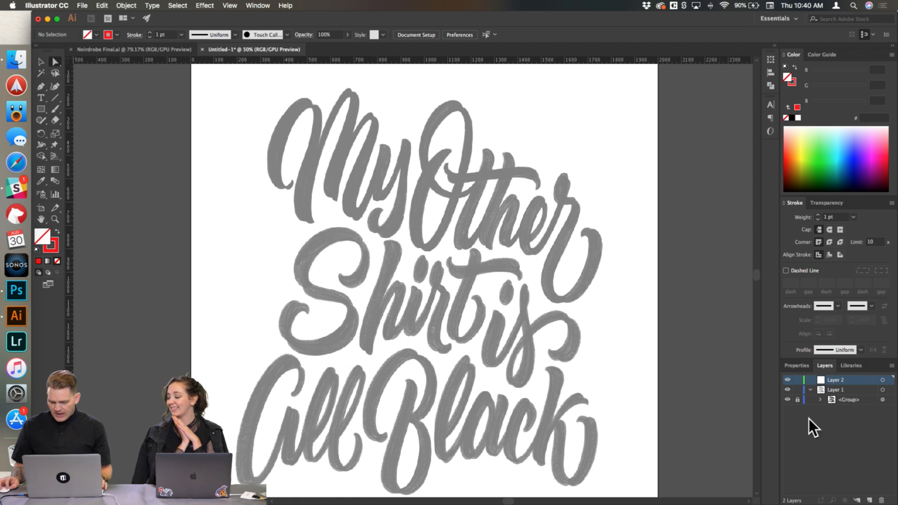
# Step: Hide the locked lettering group on Layer 1 and activate the Pen tool
pyautogui.click(789, 400)
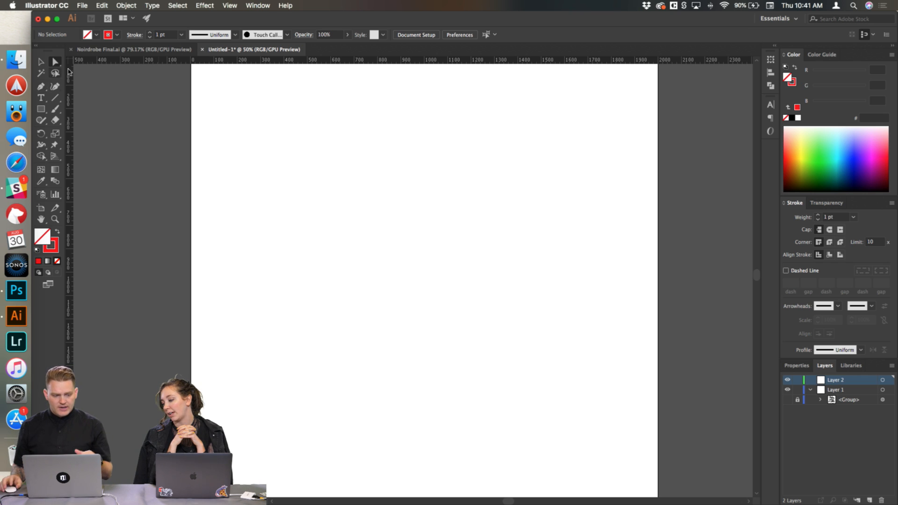
pyautogui.click(41, 86)
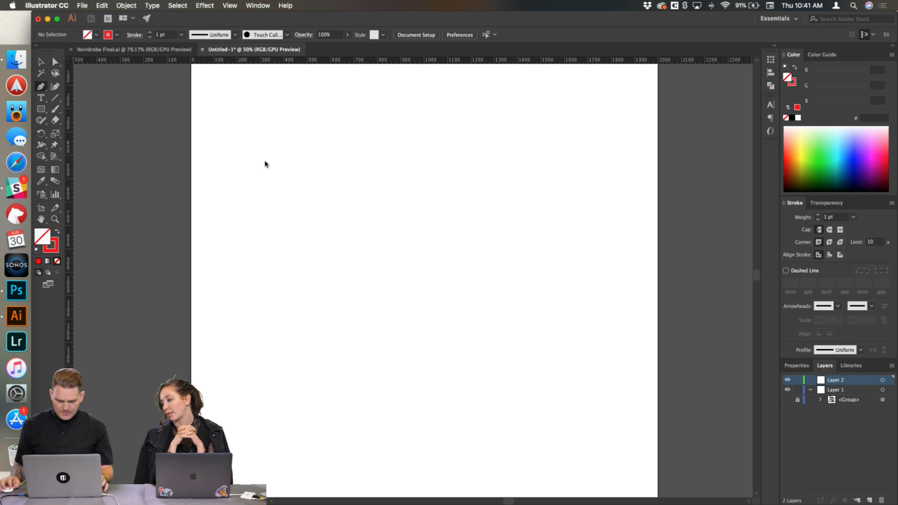
# Step: Draw a two-point curve with vertical and horizontal handles on the empty artboard and pull its middle outward to reshape the segment
pyautogui.moveTo(283, 277); pyautogui.dragTo(281, 234)
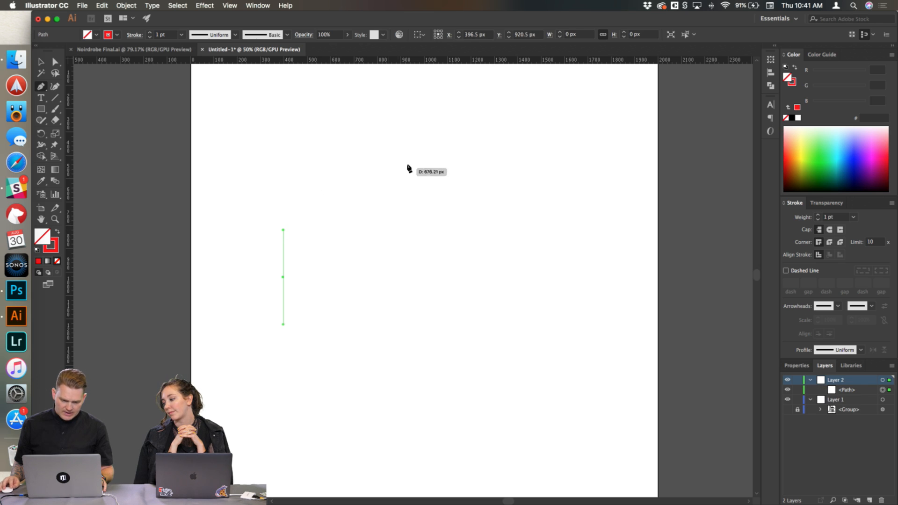
pyautogui.click(416, 152)
pyautogui.moveTo(416, 152); pyautogui.dragTo(467, 153)
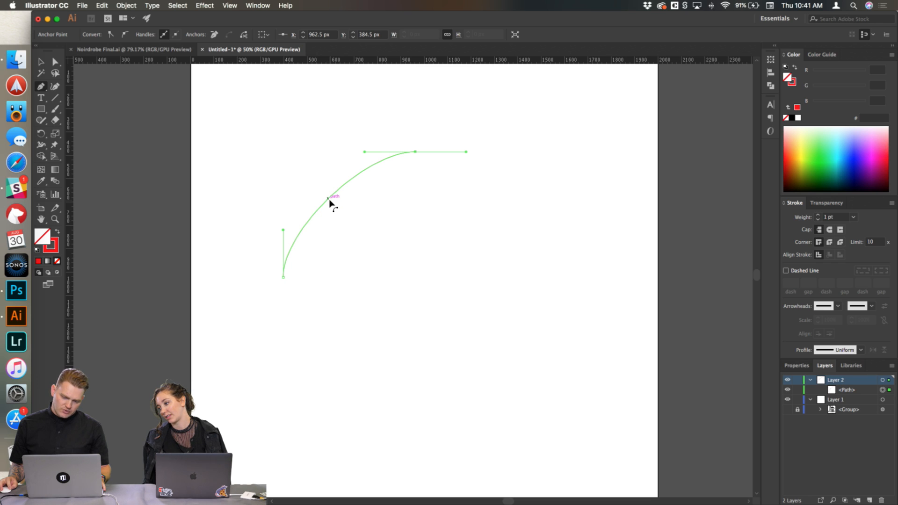
pyautogui.moveTo(328, 202); pyautogui.dragTo(314, 187)
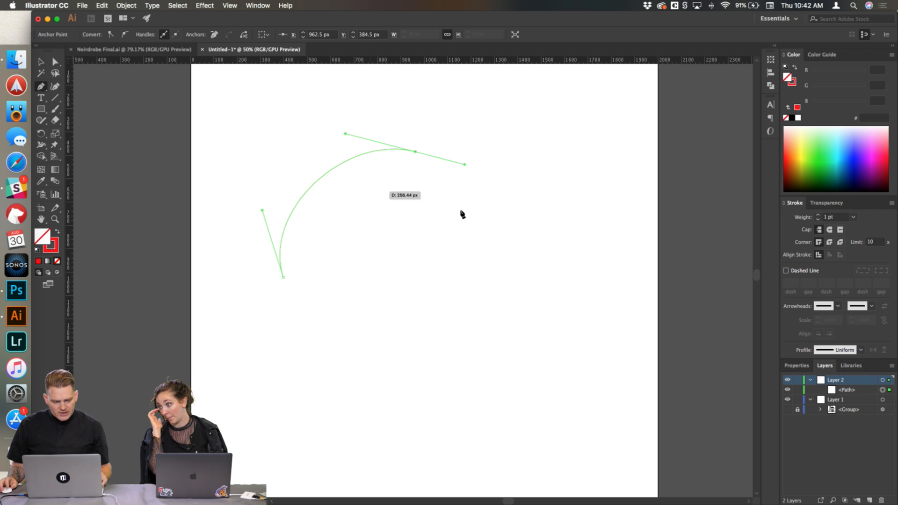
# Step: Undo the segment reshape and the whole test curve
pyautogui.press('super+z')
pyautogui.press('super+z')
pyautogui.press('super+z')
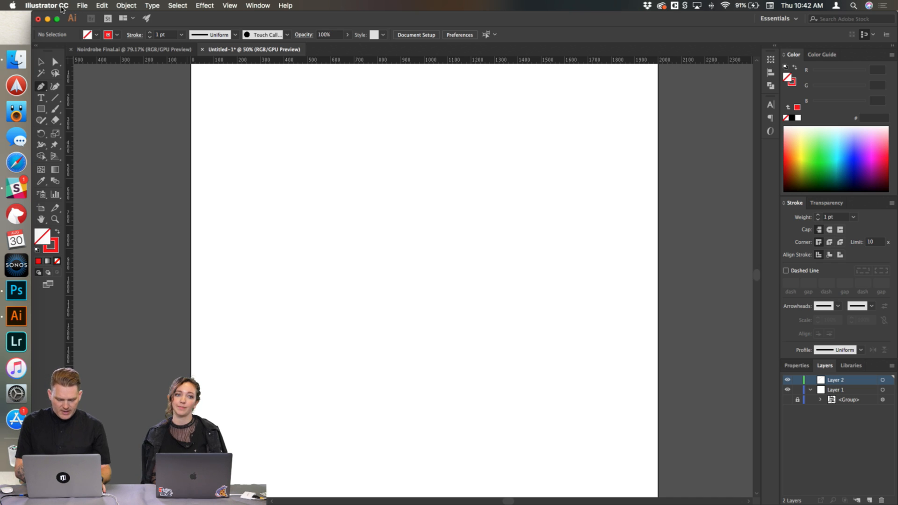
# Step: Turn on Constrain Path Dragging on Segment Reshape in the Selection & Anchor Display preferences
pyautogui.press('super+k')
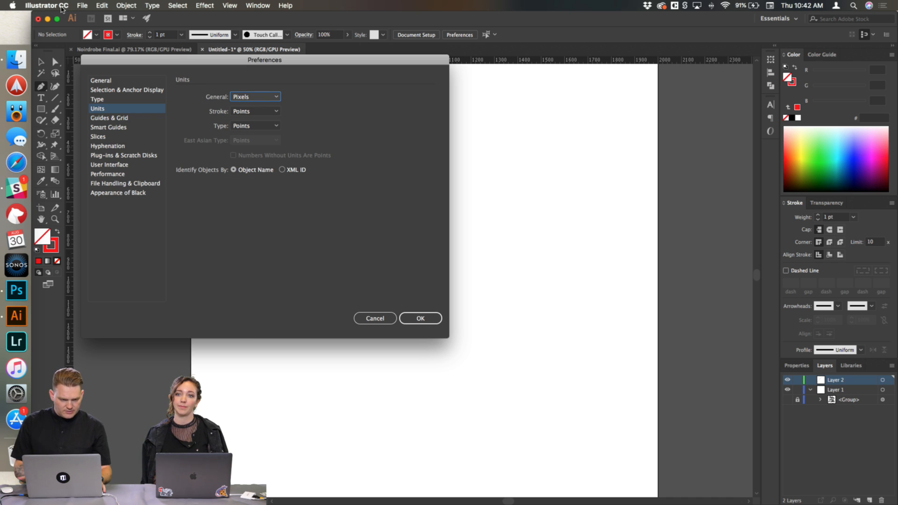
pyautogui.click(145, 94)
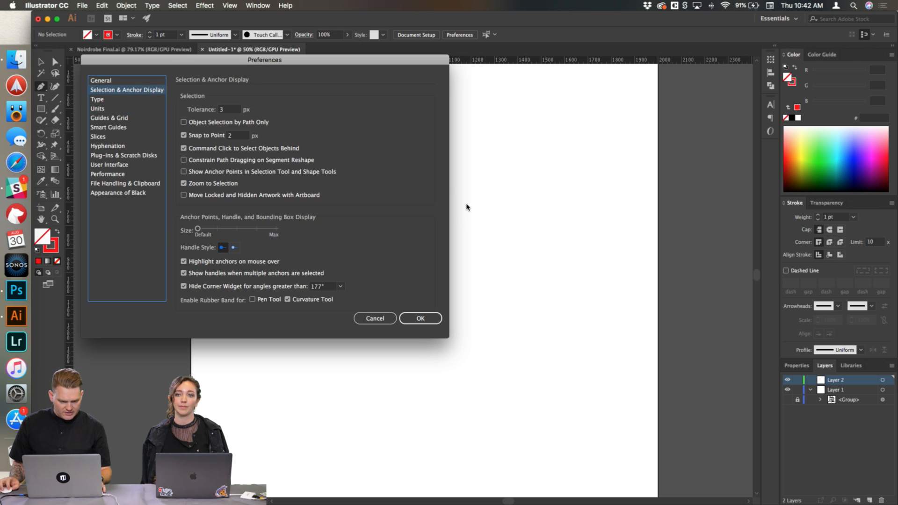
pyautogui.click(184, 160)
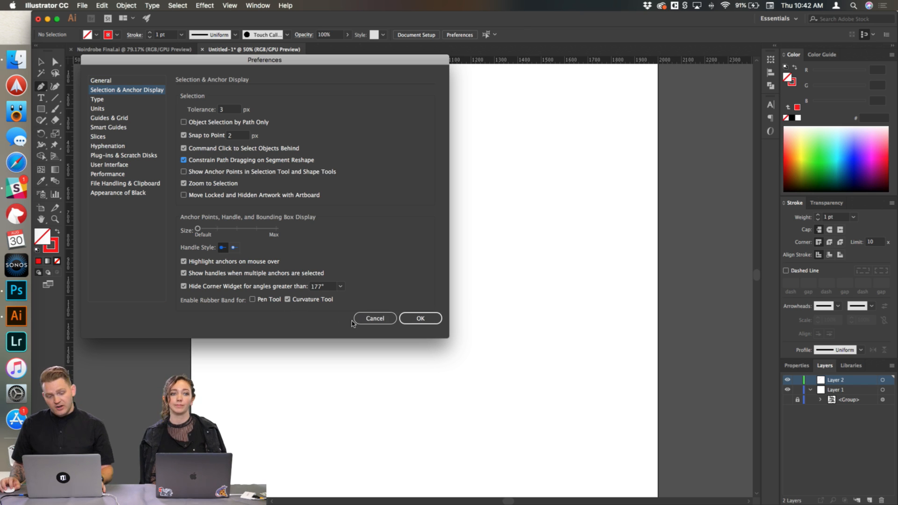
pyautogui.click(424, 322)
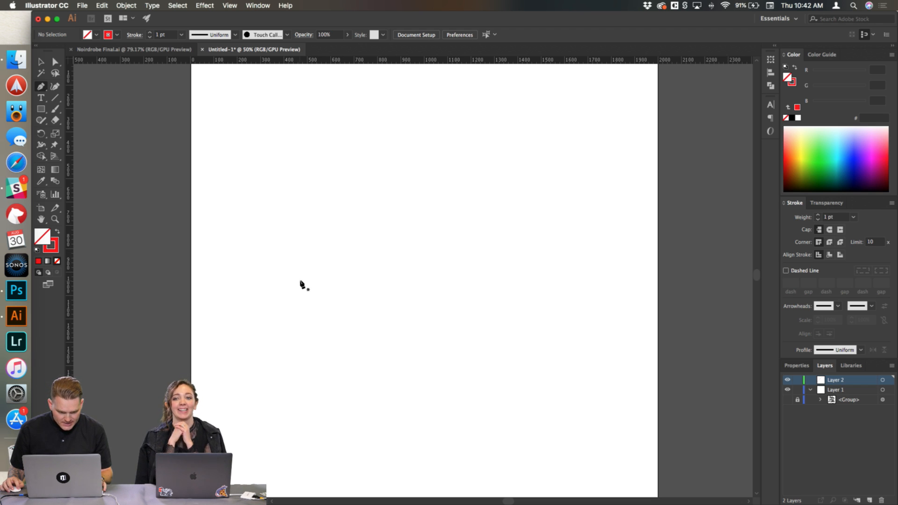
# Step: Draw a new two-point curve with a vertical start handle and a horizontal end handle, ending at about X 949, Y 419 px
pyautogui.moveTo(296, 282); pyautogui.dragTo(304, 239)
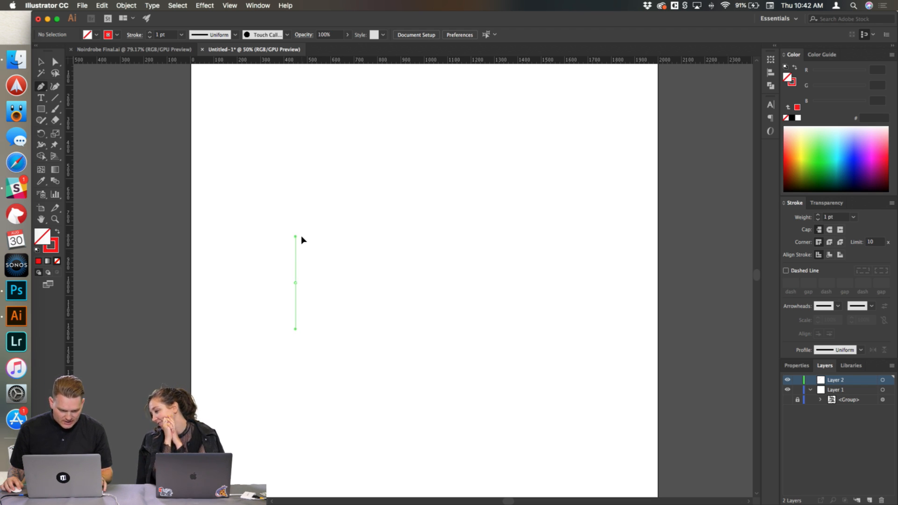
pyautogui.moveTo(412, 160); pyautogui.dragTo(465, 161)
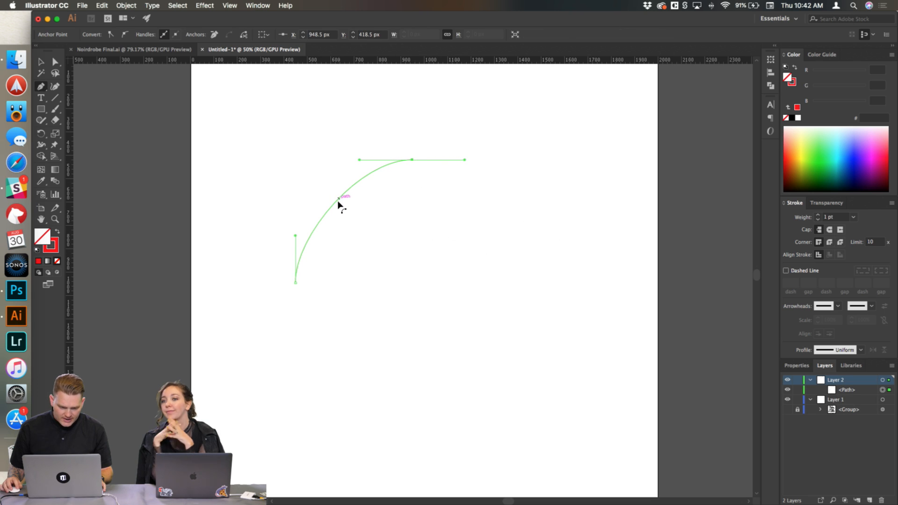
# Step: Pull the middle of the test curve outward to make it bulge, keeping its handles vertical and horizontal
pyautogui.moveTo(335, 203); pyautogui.dragTo(330, 197)
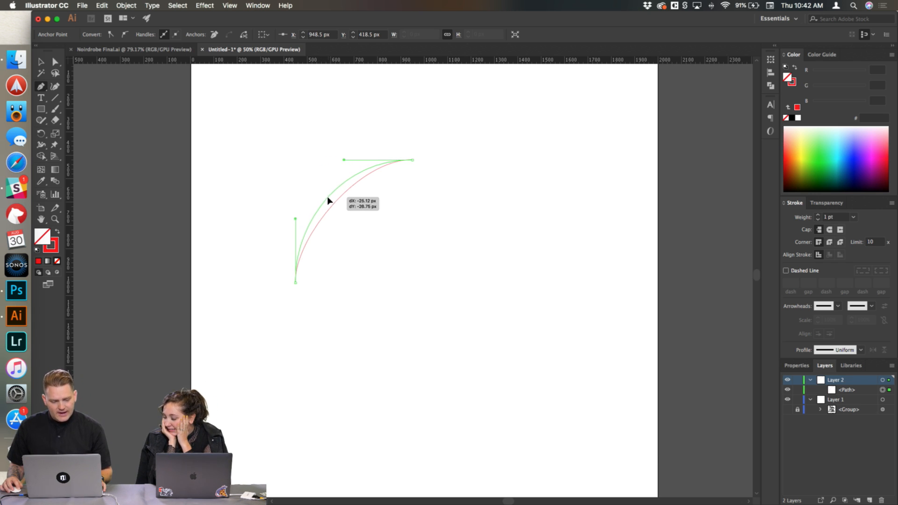
pyautogui.moveTo(325, 205); pyautogui.dragTo(330, 201)
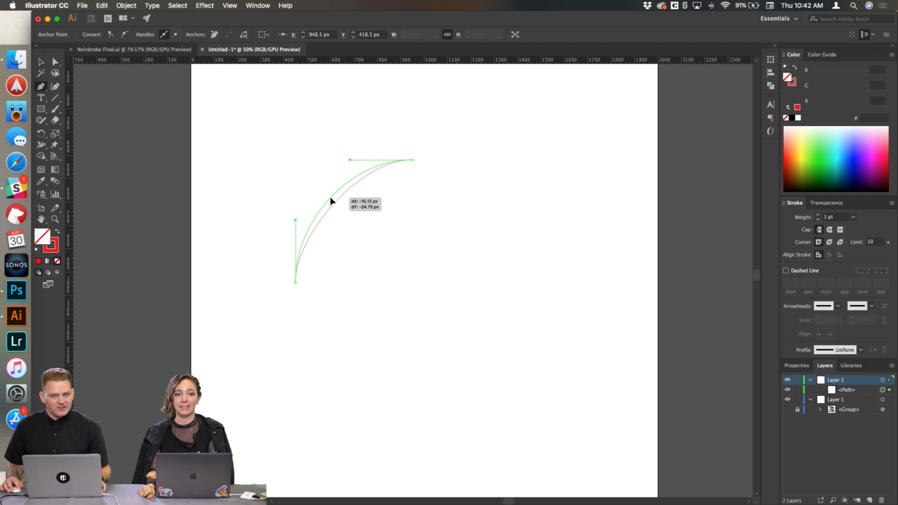
pyautogui.moveTo(331, 201); pyautogui.dragTo(331, 201)
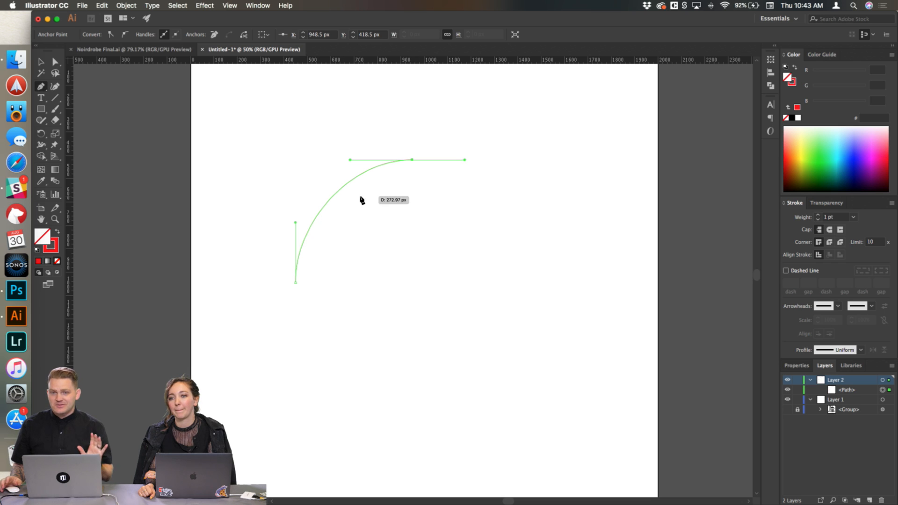
pyautogui.scroll(1, 317, 220)
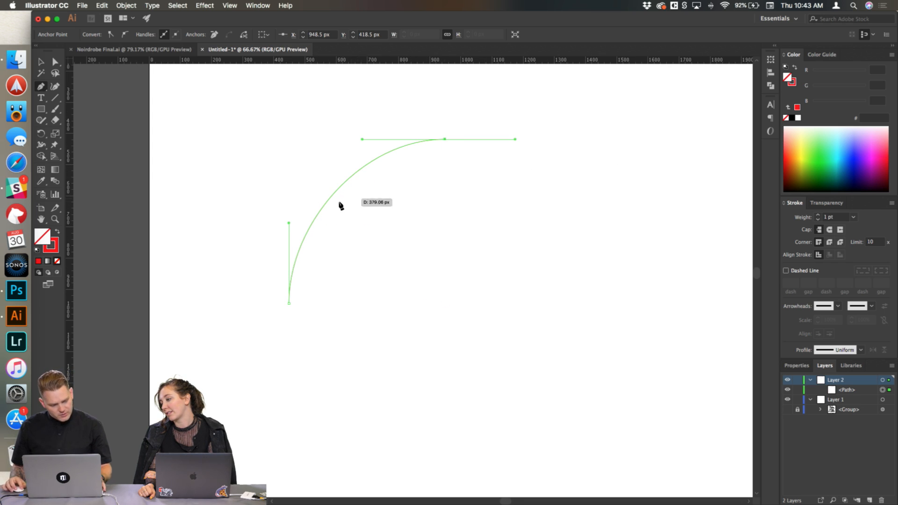
pyautogui.moveTo(337, 192)
pyautogui.mouseDown()
pyautogui.moveTo(315, 198)
pyautogui.moveTo(359, 168)
pyautogui.moveTo(311, 197)
pyautogui.moveTo(349, 177)
pyautogui.moveTo(318, 197)
pyautogui.moveTo(343, 175)
pyautogui.moveTo(331, 185)
pyautogui.mouseUp()
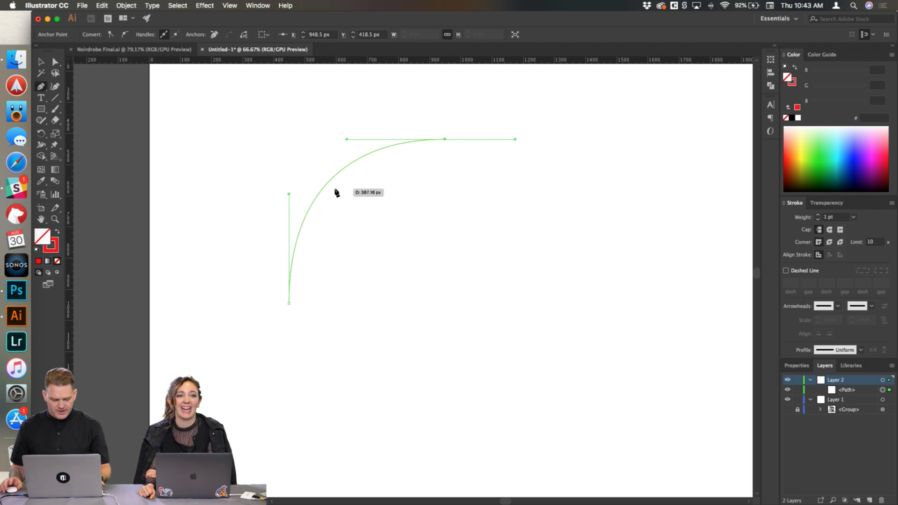
# Step: Undo the segment reshapes and the whole test curve
pyautogui.press('super+z')
pyautogui.press('super+z')
pyautogui.press('super+z')
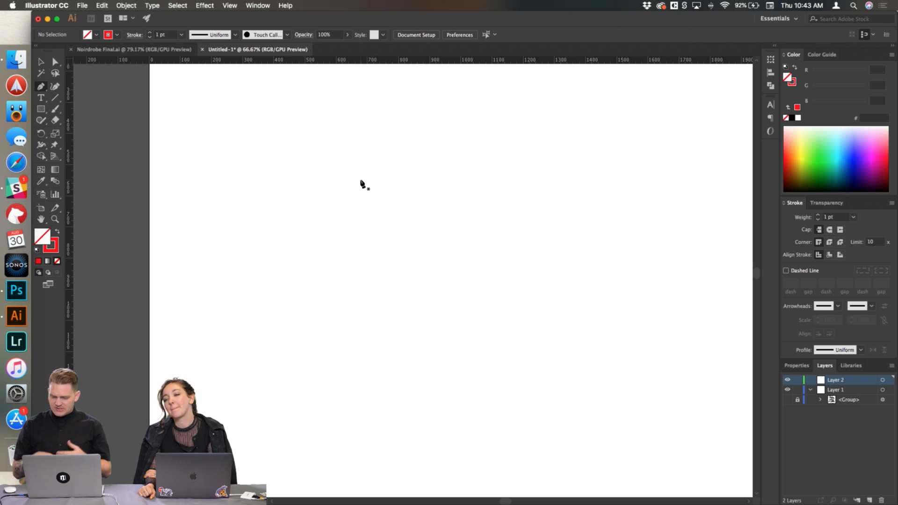
# Step: Show the locked lettering group in Layer 1 and set the stroke weight to 2 pt for tracing
pyautogui.click(788, 400)
pyautogui.hscroll(1, 672, 298)
pyautogui.scroll(3, 672, 298)
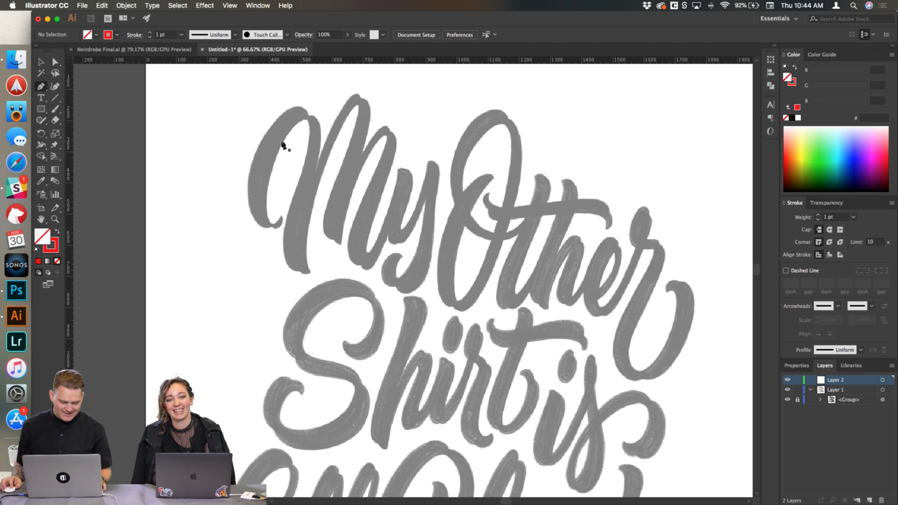
pyautogui.scroll(4, 283, 146)
pyautogui.scroll(2, 282, 149)
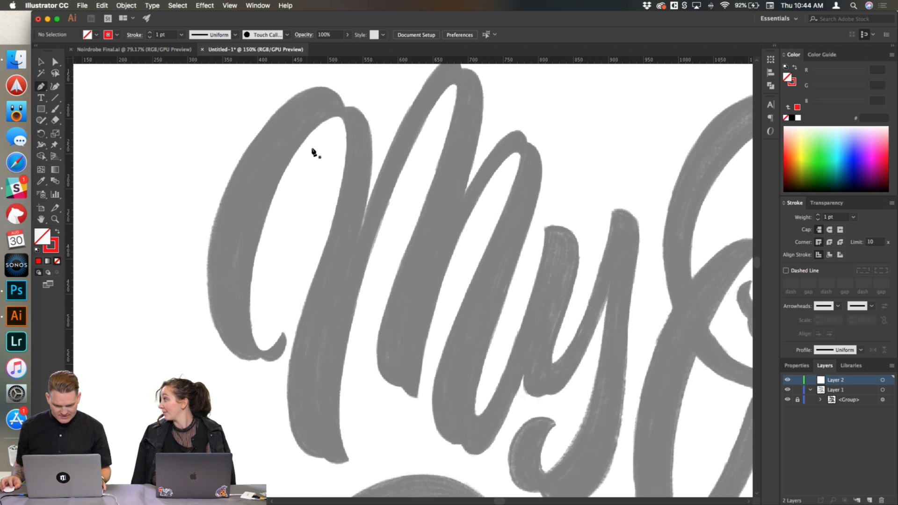
pyautogui.scroll(-3, 307, 347)
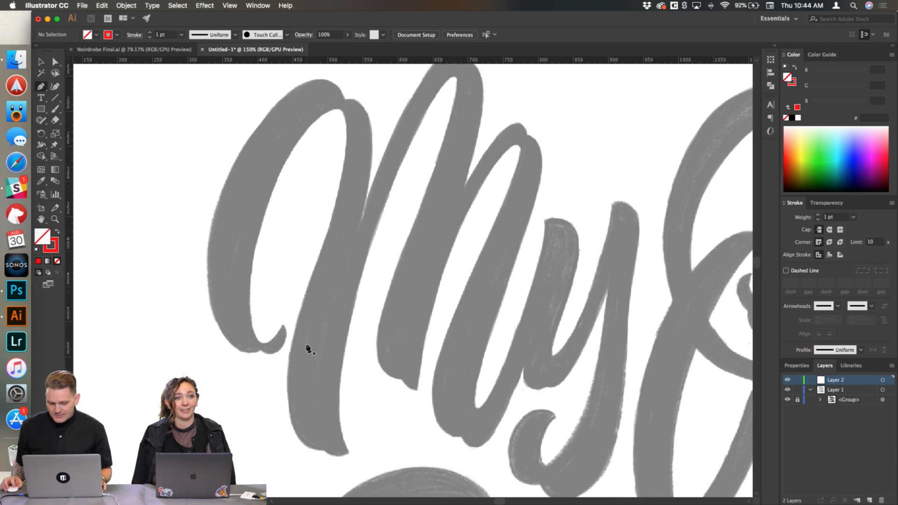
pyautogui.scroll(2, 309, 349)
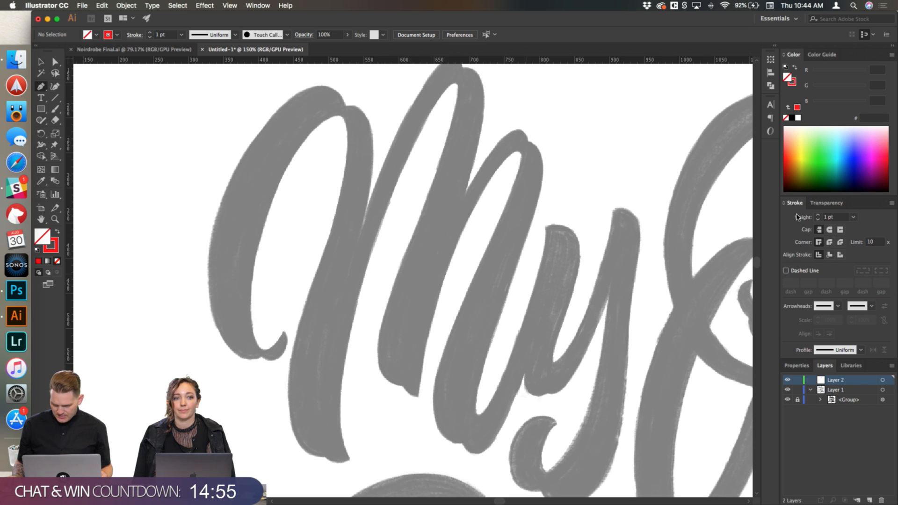
pyautogui.click(818, 215)
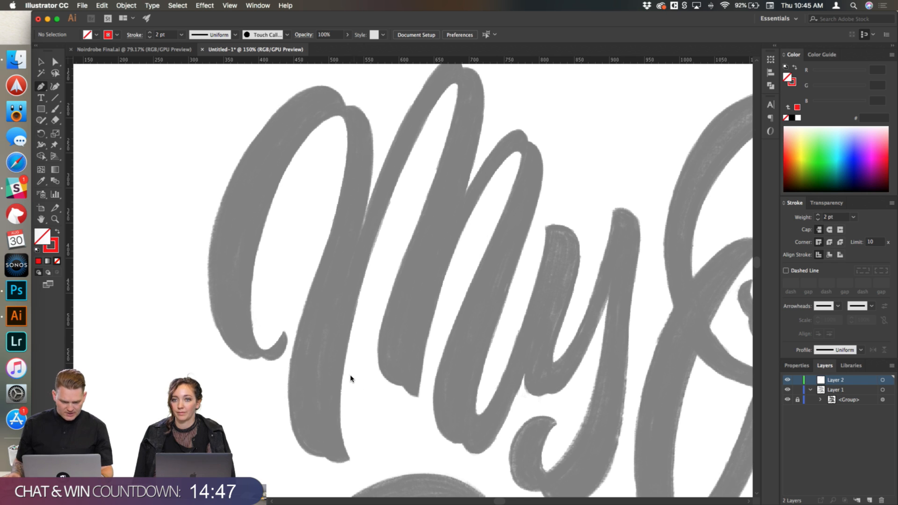
# Step: Trace the upper edge of the M's small lower hook, from its tip at X 435, Y 504 px to X 399, Y 525 px
pyautogui.scroll(3, 261, 374)
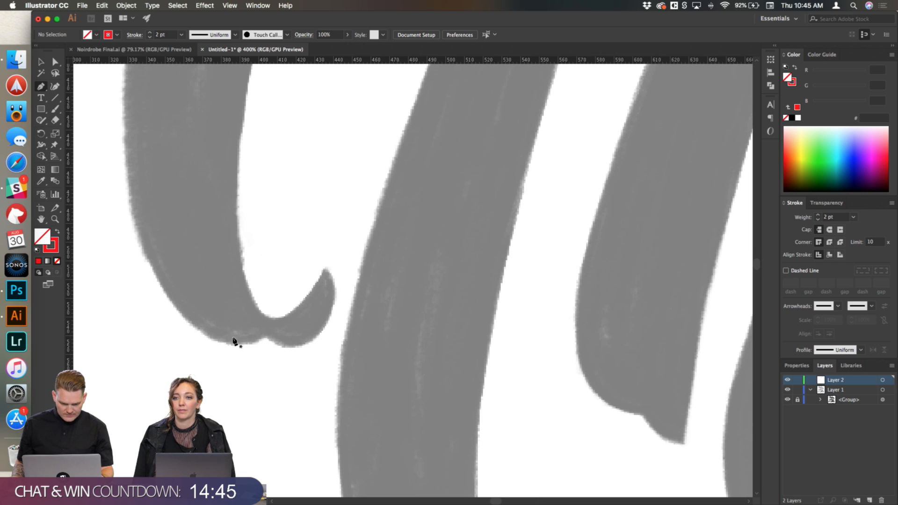
pyautogui.scroll(-2, 314, 325)
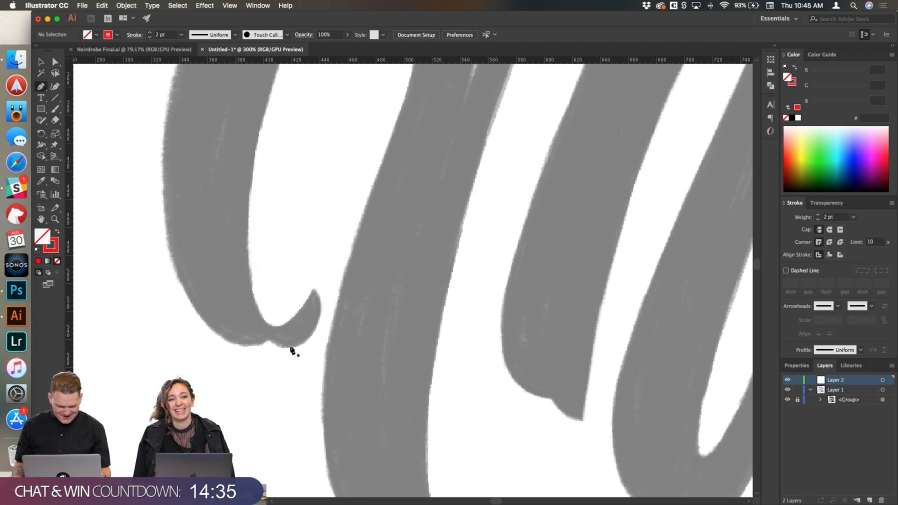
pyautogui.press('super+equal')
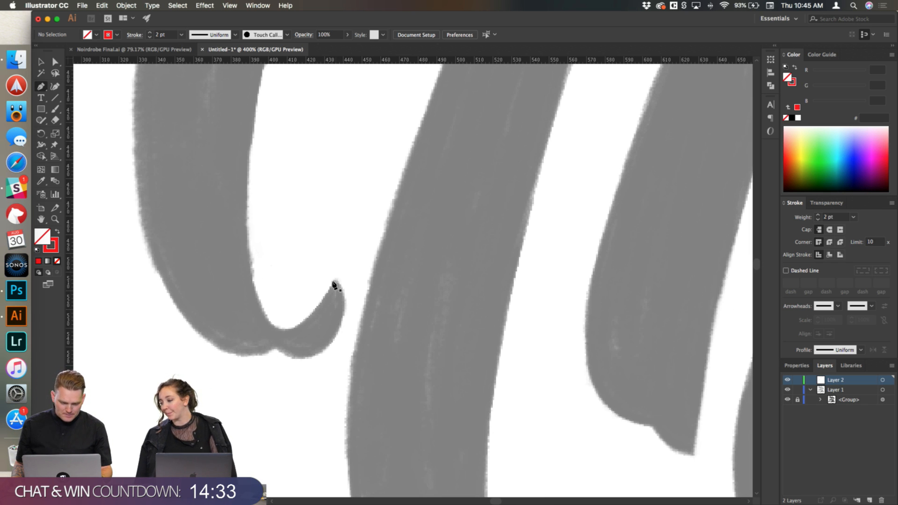
pyautogui.moveTo(334, 280); pyautogui.dragTo(325, 298)
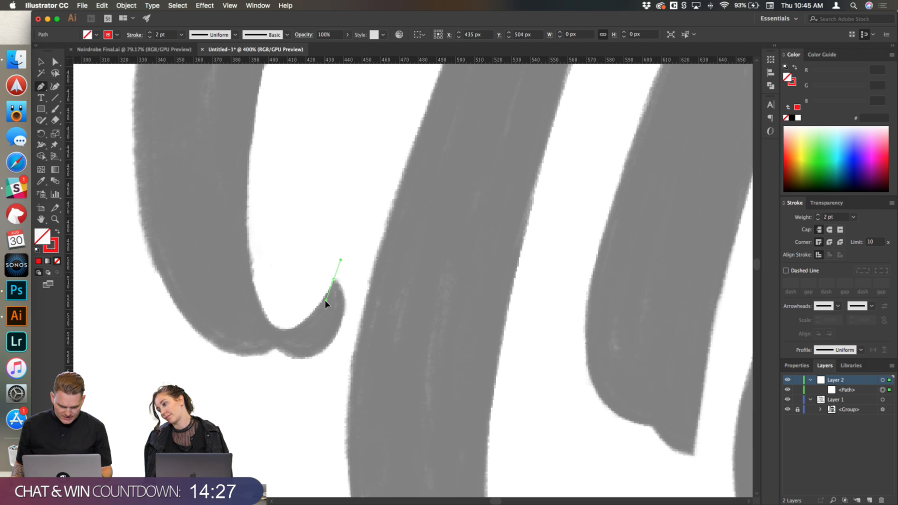
pyautogui.moveTo(324, 300); pyautogui.dragTo(291, 334)
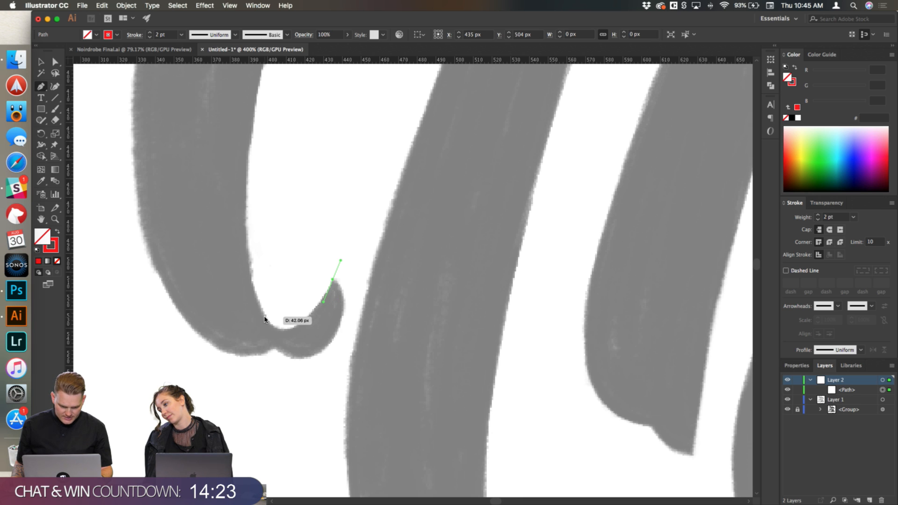
pyautogui.moveTo(265, 321)
pyautogui.mouseDown()
pyautogui.moveTo(260, 311)
pyautogui.moveTo(306, 324)
pyautogui.mouseUp()
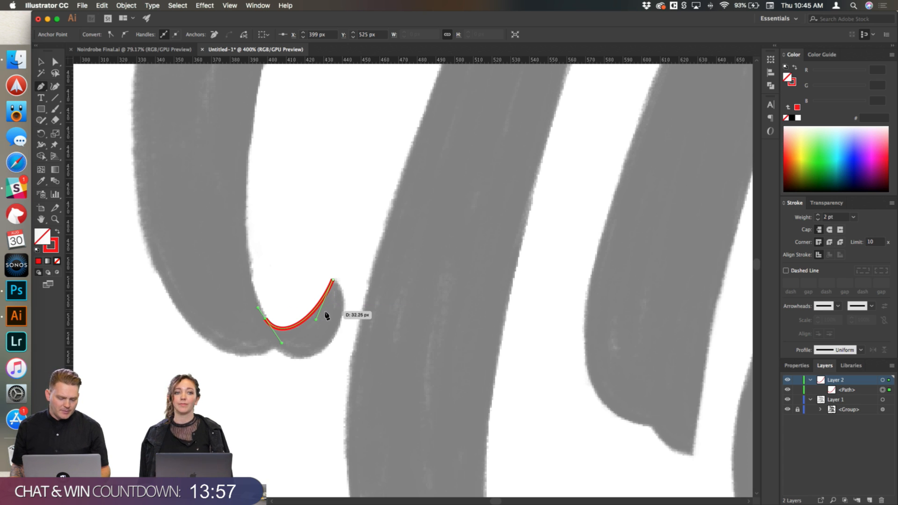
# Step: Turn the corner, continue through the hook's lowest point at X 417, Y 546 px, close the shape at the tip and fit its outer curve
pyautogui.press('super+equal')
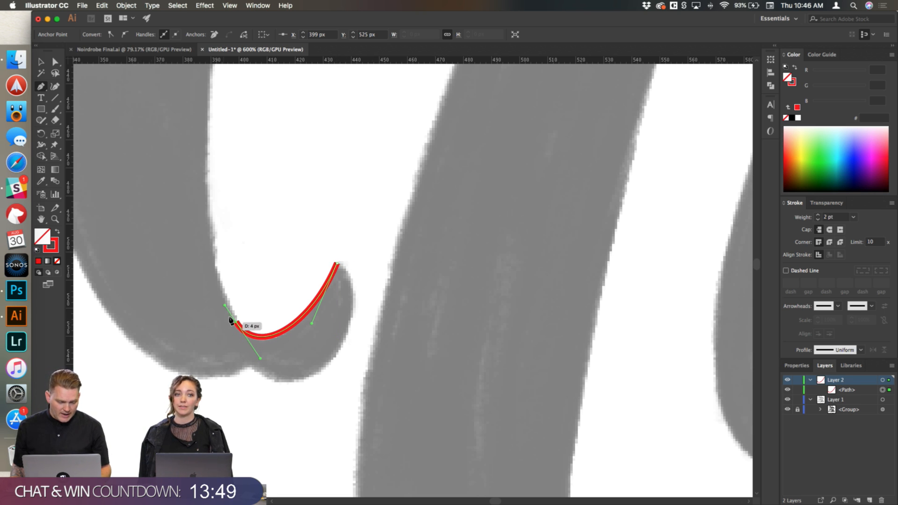
pyautogui.moveTo(219, 317); pyautogui.dragTo(227, 347)
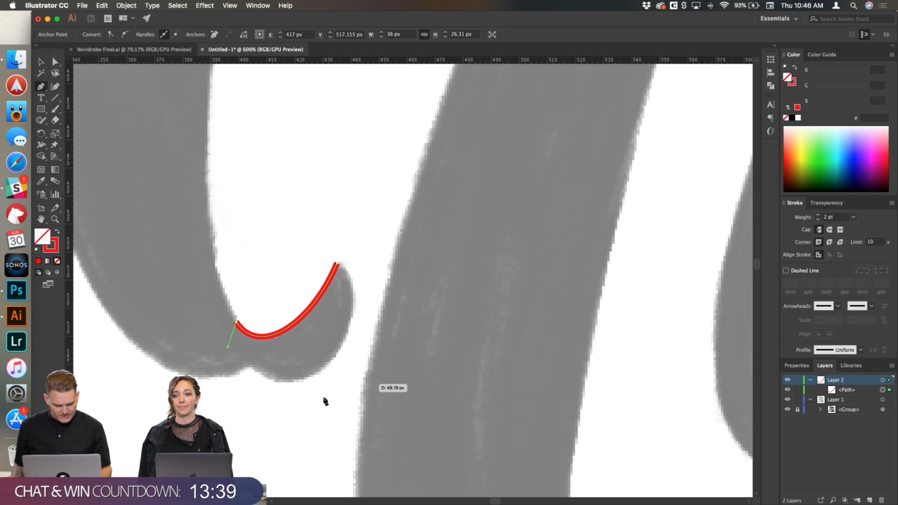
pyautogui.moveTo(287, 382); pyautogui.dragTo(322, 382)
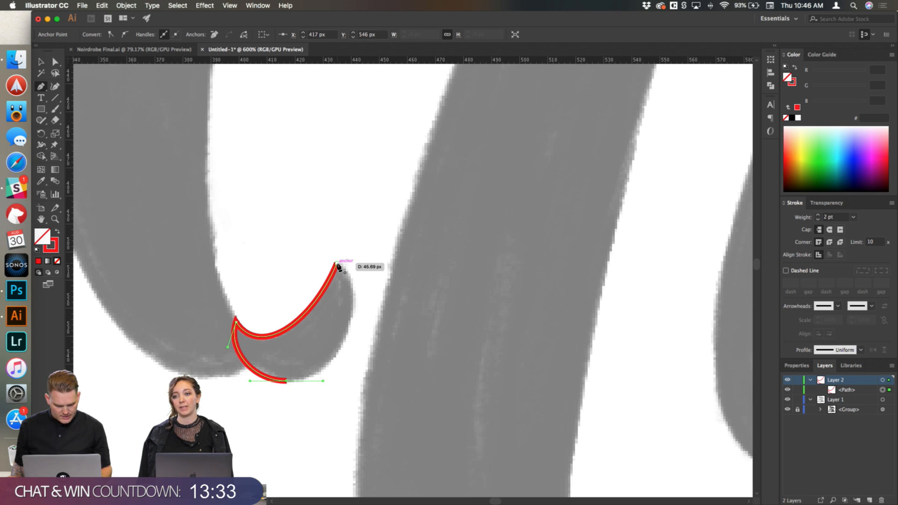
pyautogui.moveTo(337, 265)
pyautogui.mouseDown()
pyautogui.moveTo(306, 237)
pyautogui.moveTo(302, 248)
pyautogui.mouseUp()
pyautogui.moveTo(333, 349); pyautogui.dragTo(345, 347)
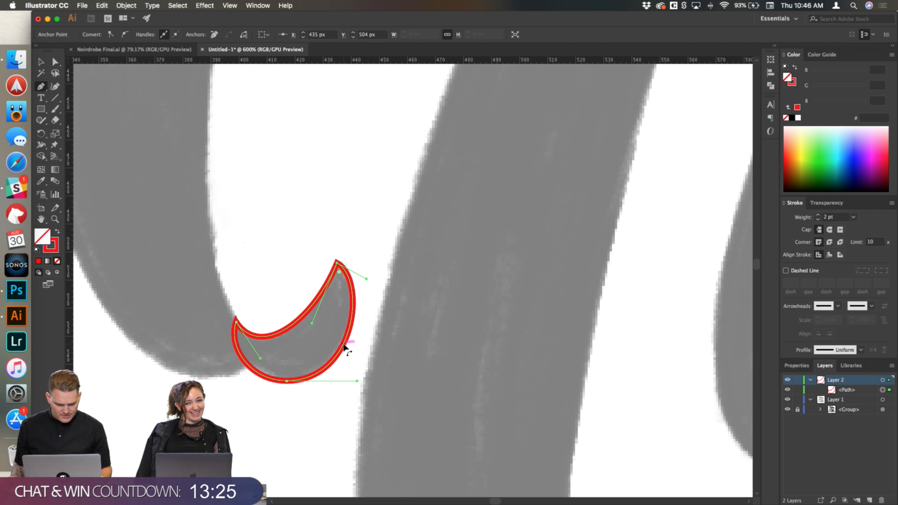
pyautogui.keyDown('super'); pyautogui.click(263, 228); pyautogui.keyUp('super')
# Step: Start a new path on the hook's upper edge at about X 407, Y 530 px and trace the stroke's inner edge up to X 389, Y 471 px
pyautogui.scroll(-1, 286, 368)
pyautogui.scroll(1, 255, 364)
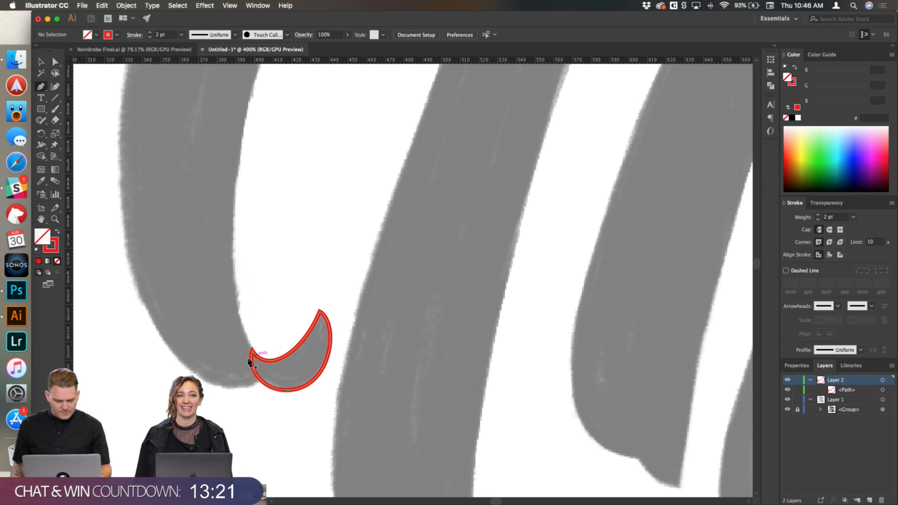
pyautogui.scroll(1, 256, 356)
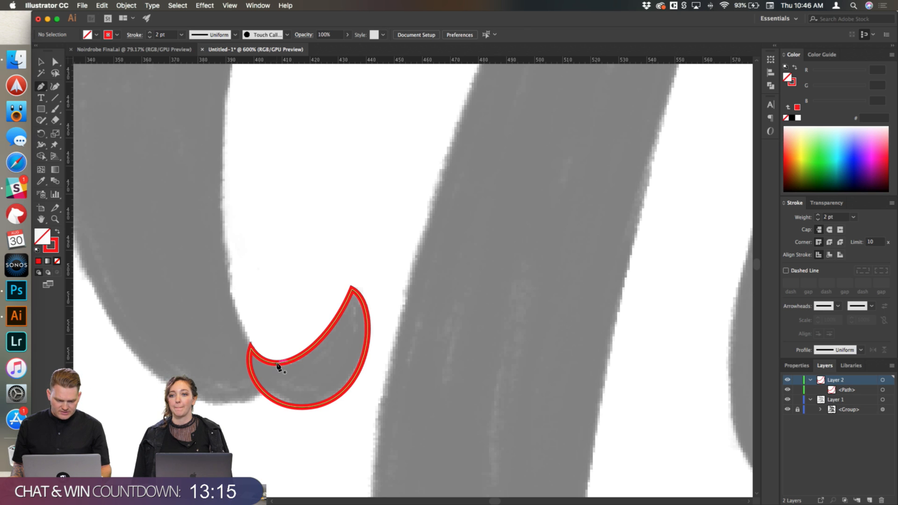
pyautogui.moveTo(274, 363); pyautogui.dragTo(251, 363)
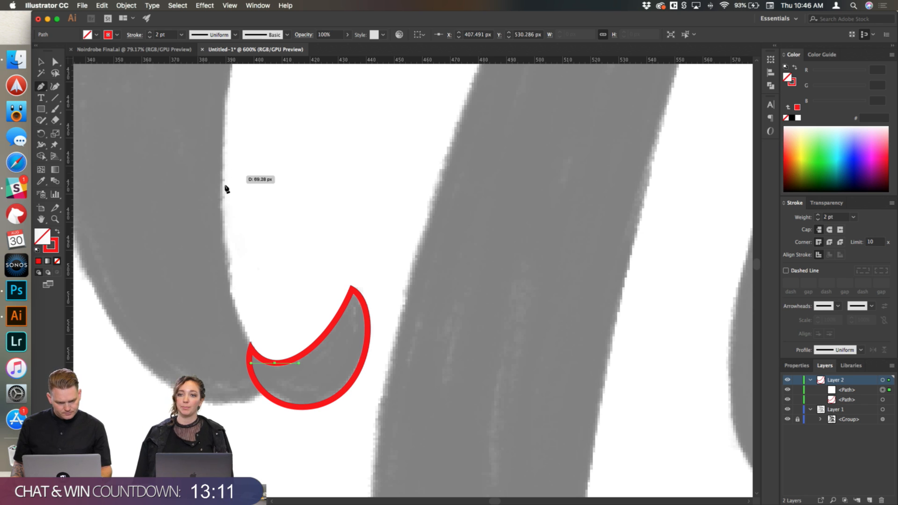
pyautogui.moveTo(223, 196); pyautogui.dragTo(226, 151)
pyautogui.moveTo(245, 314); pyautogui.dragTo(241, 327)
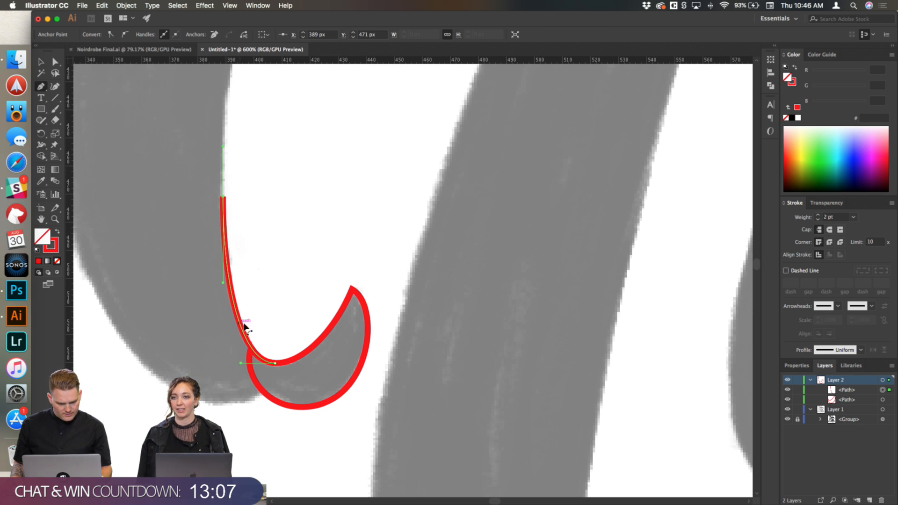
# Step: Extend the path to the top of the M's first inner opening at X 513, Y 197 px and bend the segment along the template edge
pyautogui.scroll(-2, 323, 333)
pyautogui.scroll(6, 327, 334)
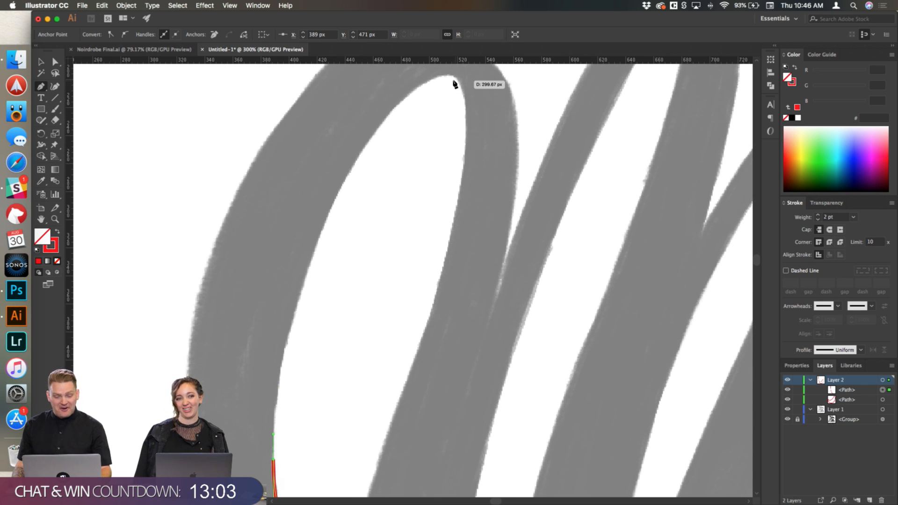
pyautogui.scroll(3, 449, 78)
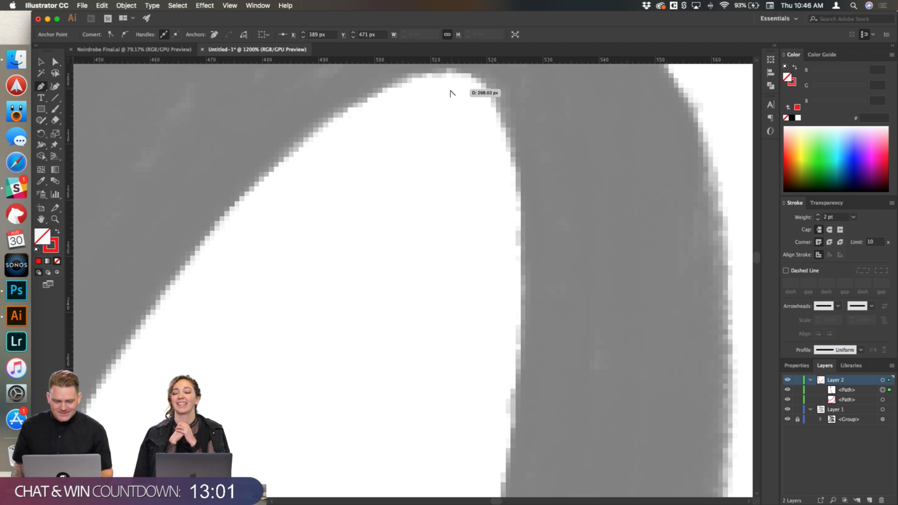
pyautogui.scroll(-2, 452, 93)
pyautogui.scroll(3, 450, 94)
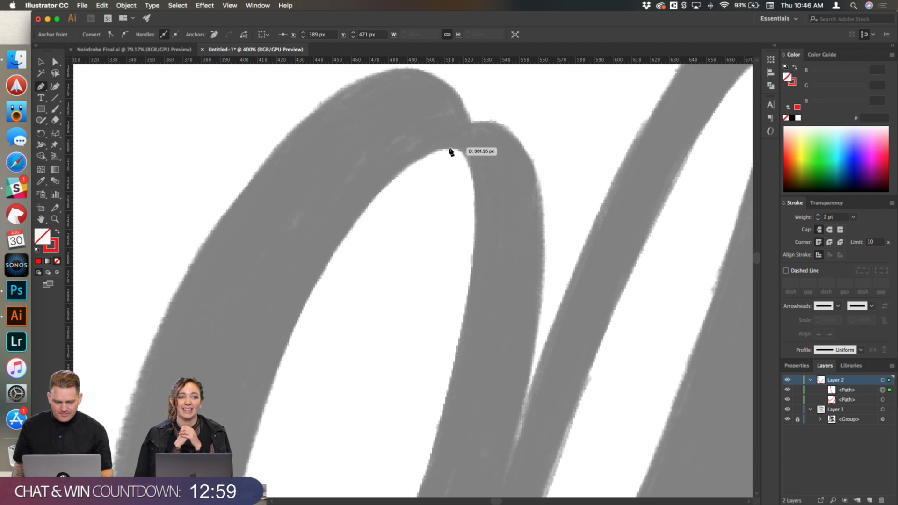
pyautogui.moveTo(450, 149); pyautogui.dragTo(462, 149)
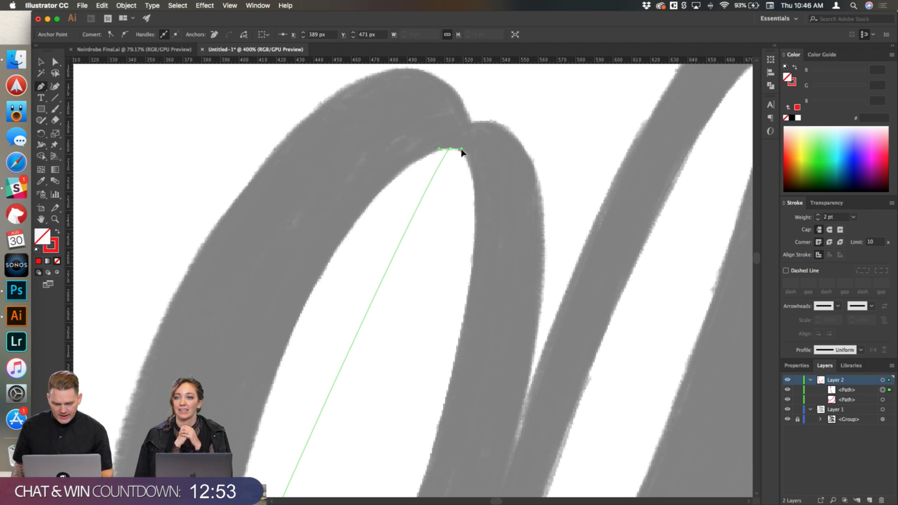
pyautogui.moveTo(462, 150)
pyautogui.mouseDown()
pyautogui.moveTo(596, 149)
pyautogui.moveTo(462, 148)
pyautogui.mouseUp()
pyautogui.scroll(-3, 398, 229)
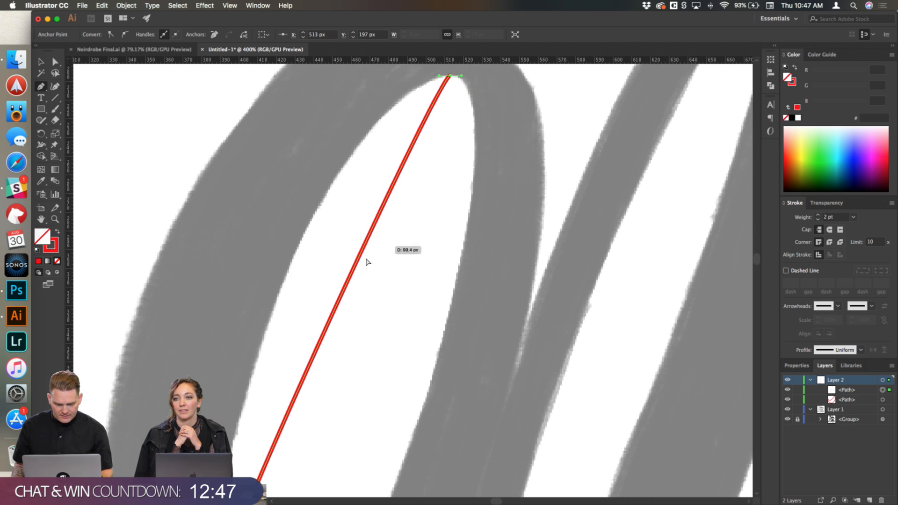
pyautogui.moveTo(355, 266)
pyautogui.mouseDown()
pyautogui.moveTo(313, 225)
pyautogui.moveTo(322, 203)
pyautogui.mouseUp()
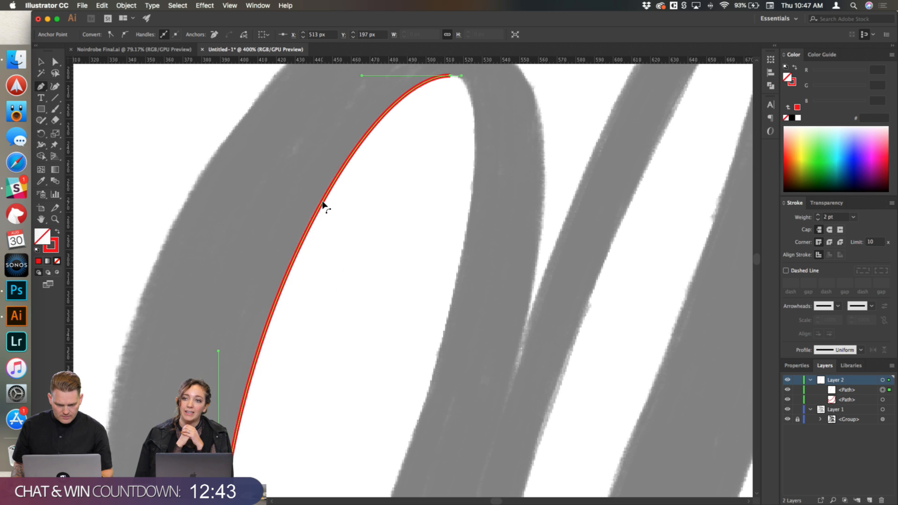
# Step: Add an anchor at X 523, Y 200 px where the M's first two strokes meet and give it an upward handle for a corner
pyautogui.scroll(4, 531, 178)
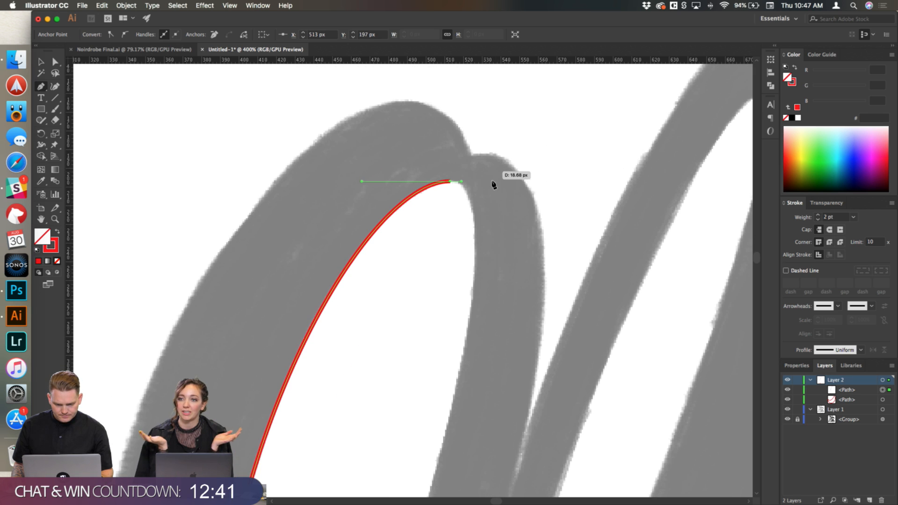
pyautogui.scroll(1, 501, 183)
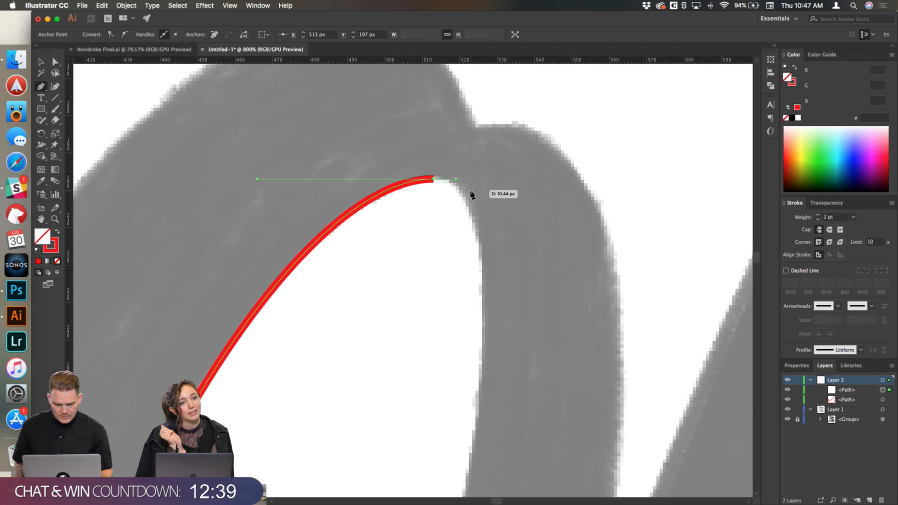
pyautogui.click(471, 190)
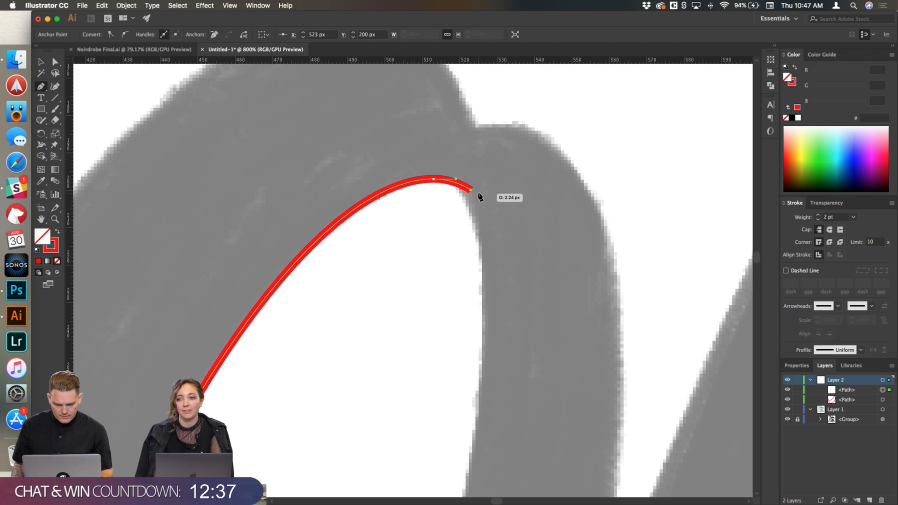
pyautogui.moveTo(471, 189); pyautogui.dragTo(476, 169)
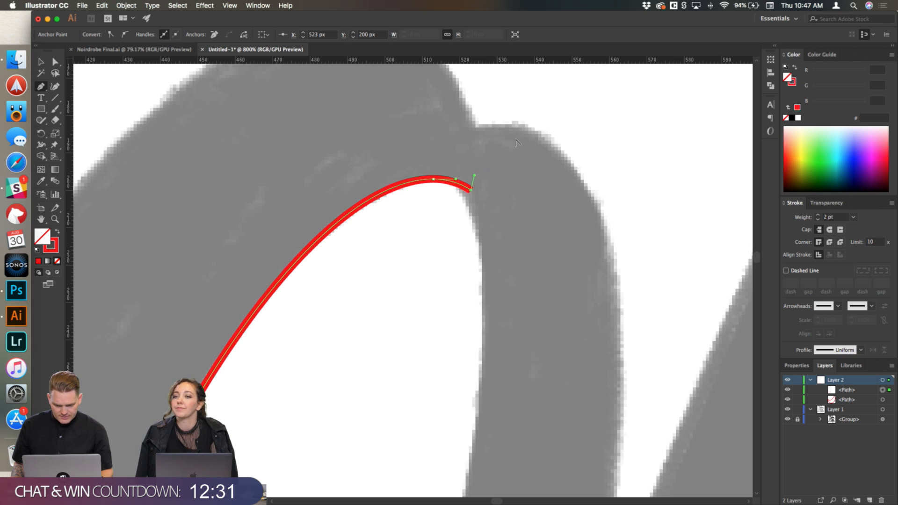
# Step: Add a smooth anchor at the crest of the M's first stroke at X 488, Y 154 px and bend the segment around its end
pyautogui.scroll(3, 514, 155)
pyautogui.scroll(2, 360, 92)
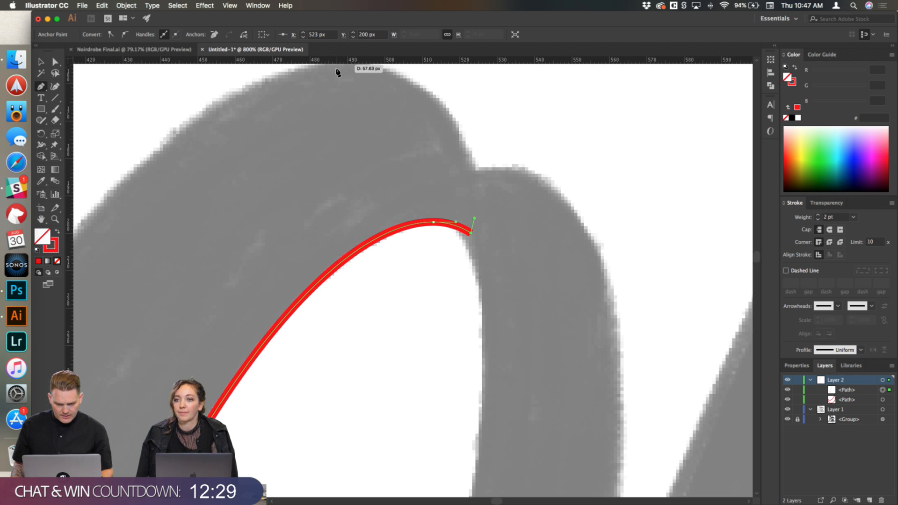
pyautogui.moveTo(341, 84); pyautogui.dragTo(307, 84)
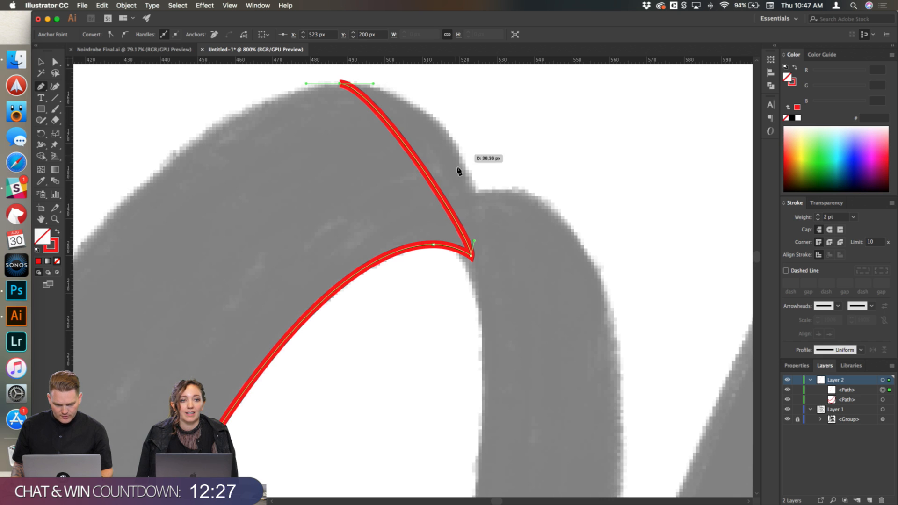
pyautogui.moveTo(428, 170); pyautogui.dragTo(455, 142)
# Step: Extend the path to the first stroke's outermost edge at X 327, Y 422 px and bend the long segment along the template's outer curve
pyautogui.scroll(-5, 564, 194)
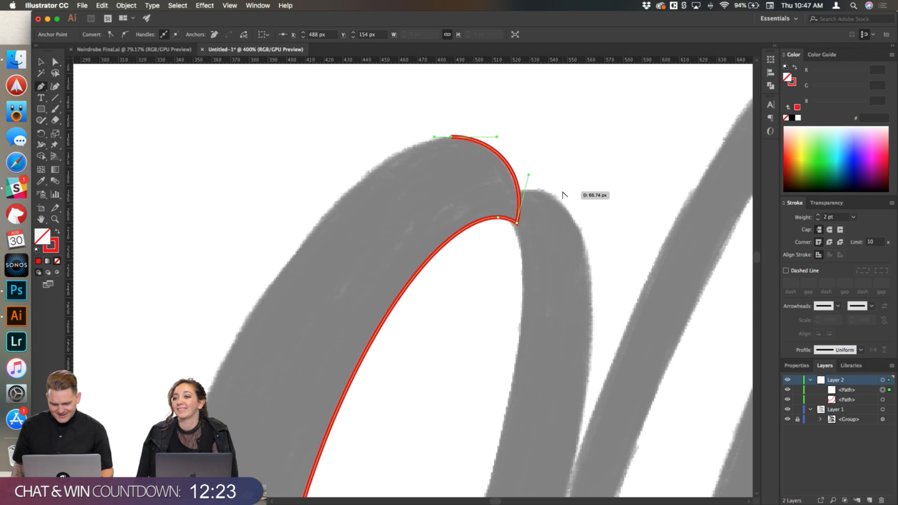
pyautogui.scroll(-2, 561, 191)
pyautogui.scroll(-2, 560, 191)
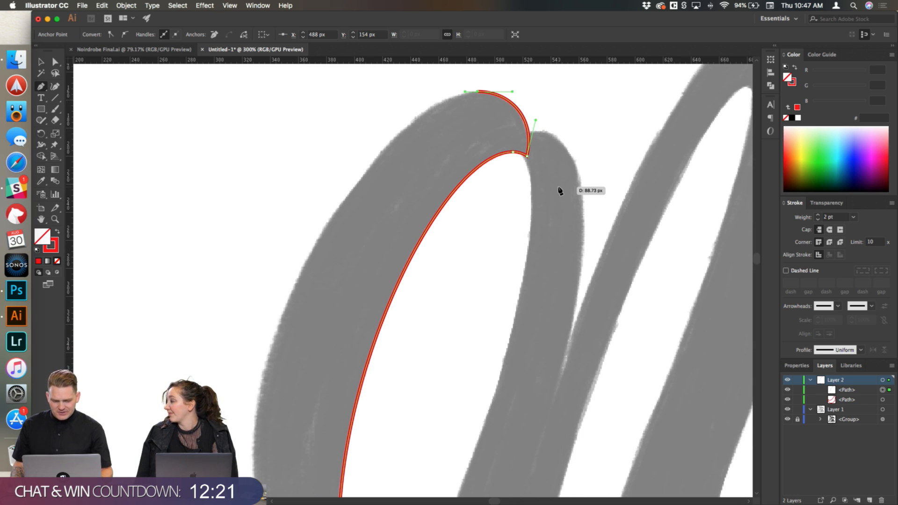
pyautogui.scroll(-2, 559, 191)
pyautogui.scroll(-3, 544, 205)
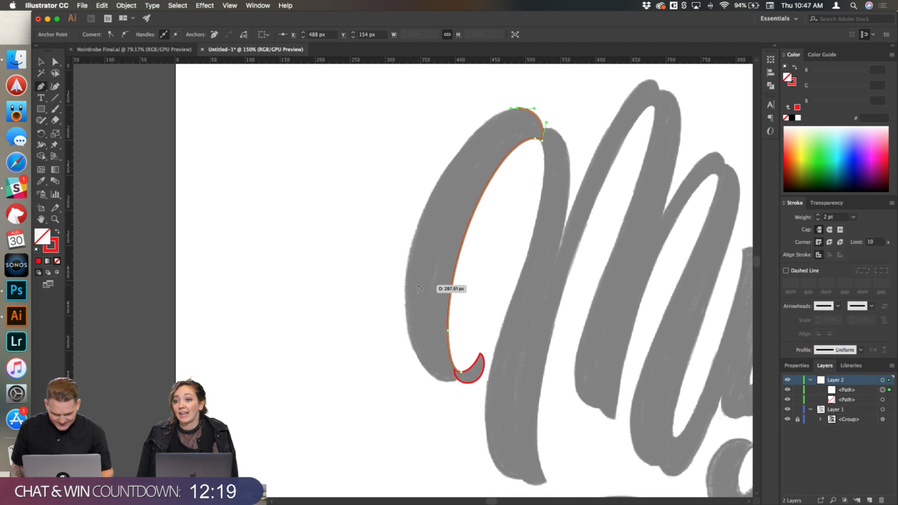
pyautogui.press('super+equal')
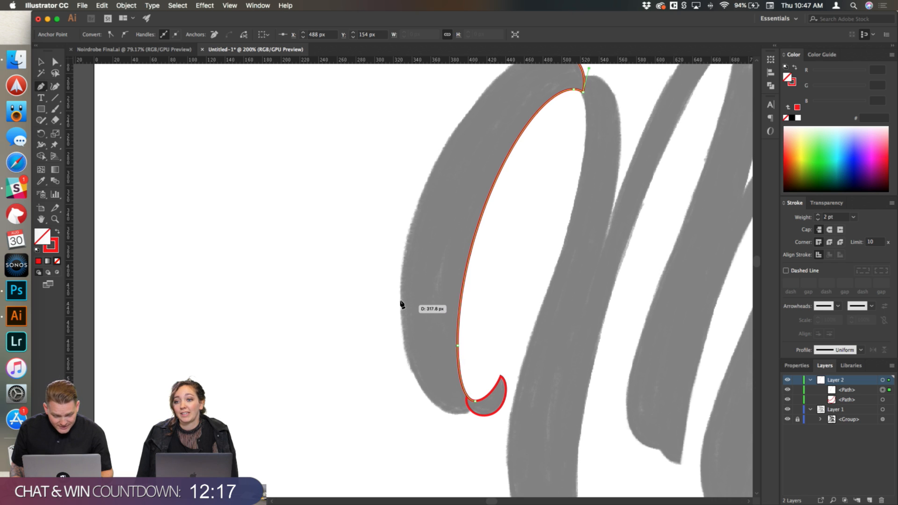
pyautogui.moveTo(401, 304); pyautogui.dragTo(401, 360)
pyautogui.scroll(2, 519, 131)
pyautogui.moveTo(489, 170); pyautogui.dragTo(476, 148)
# Step: Continue the path to the first stroke's lowest point at X 387, Y 545 px and fit the segment to the lower outer curve
pyautogui.scroll(-4, 505, 181)
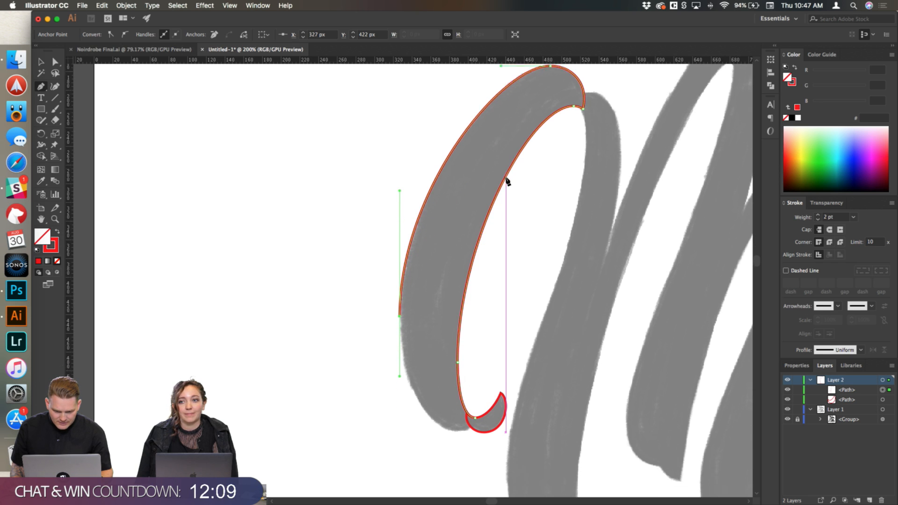
pyautogui.scroll(2, 465, 357)
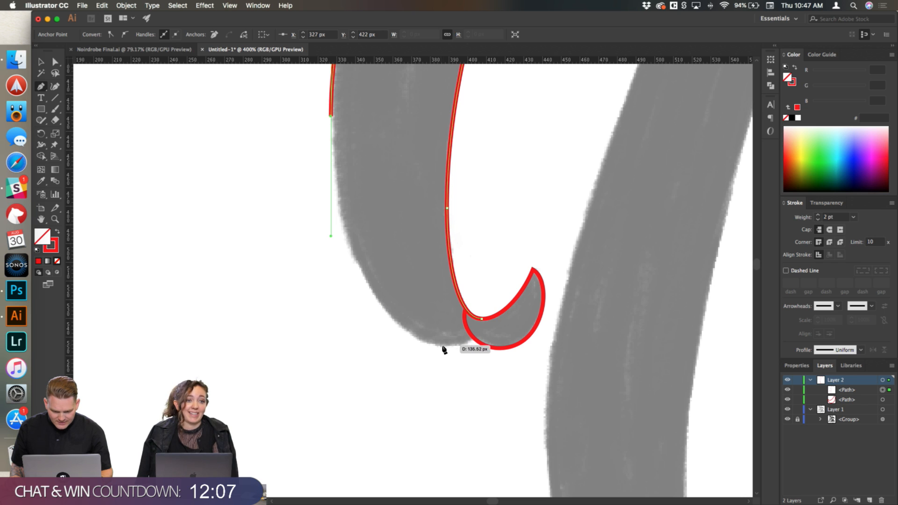
pyautogui.moveTo(444, 348)
pyautogui.mouseDown()
pyautogui.moveTo(463, 351)
pyautogui.moveTo(449, 351)
pyautogui.mouseUp()
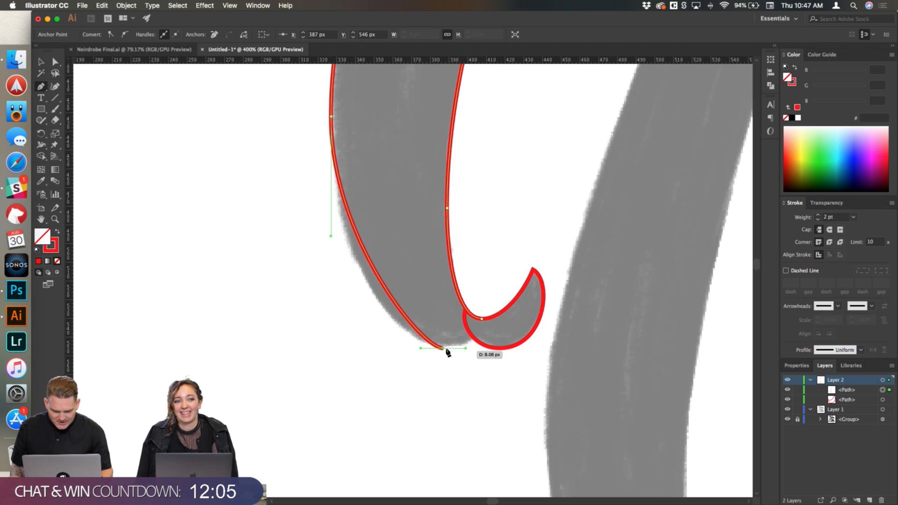
pyautogui.scroll(4, 443, 350)
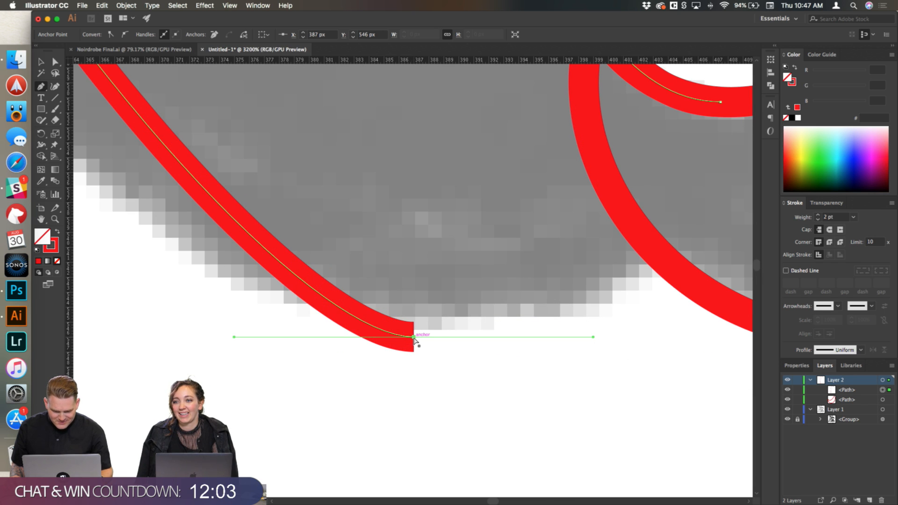
pyautogui.scroll(-3, 412, 335)
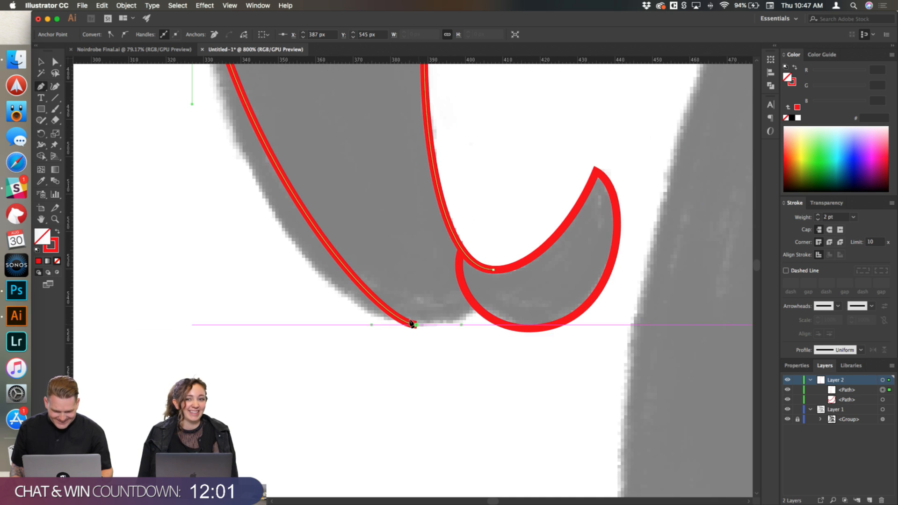
pyautogui.scroll(3, 412, 326)
pyautogui.moveTo(270, 258); pyautogui.dragTo(260, 295)
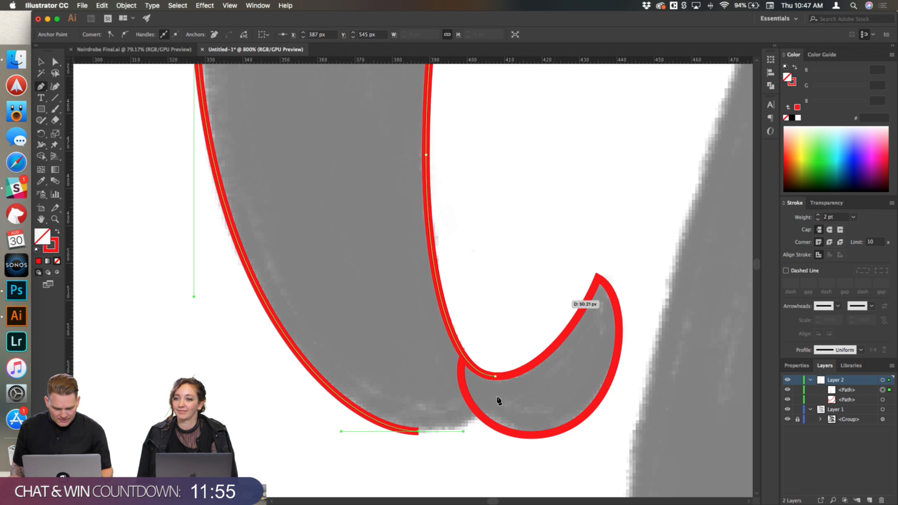
# Step: Close the first stroke's shape at its starting anchor on the hook, round the closing segment to overlap the hook, and deselect the path
pyautogui.scroll(4, 488, 467)
pyautogui.scroll(-2, 489, 466)
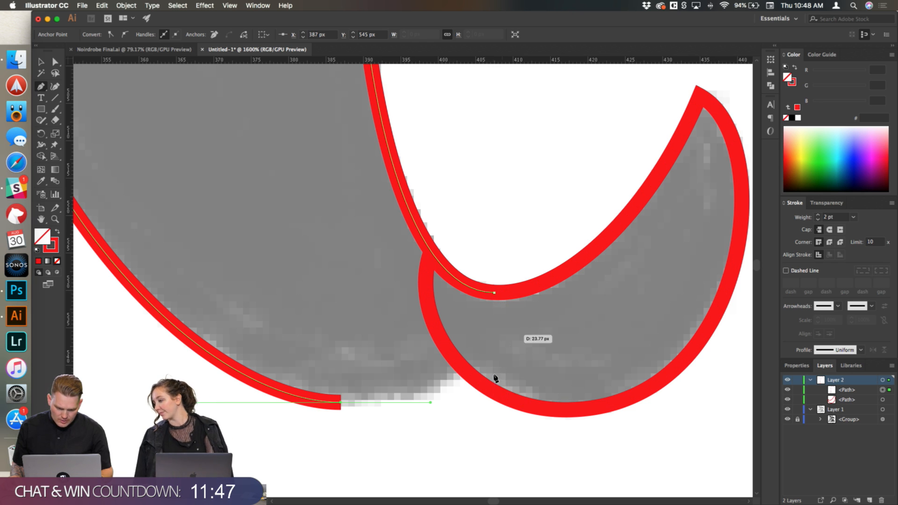
pyautogui.click(496, 293)
pyautogui.moveTo(495, 292)
pyautogui.mouseDown()
pyautogui.moveTo(498, 263)
pyautogui.moveTo(494, 291)
pyautogui.mouseUp()
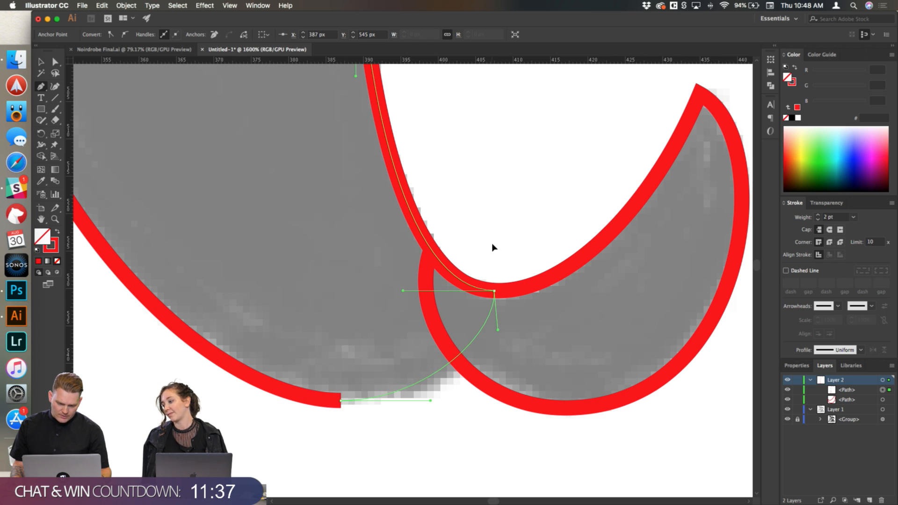
pyautogui.moveTo(496, 239); pyautogui.dragTo(499, 224)
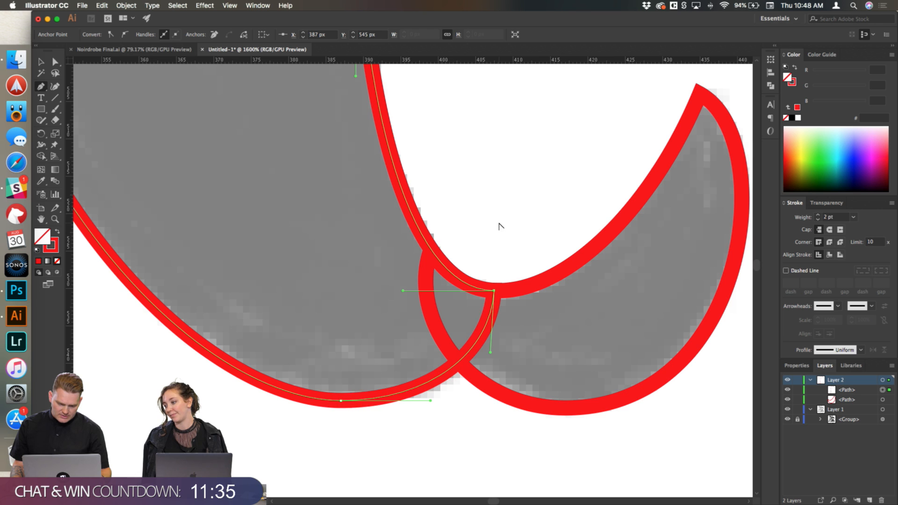
pyautogui.keyDown('super'); pyautogui.click(531, 215); pyautogui.keyUp('super')
# Step: Start a new path inside the first stroke's end, add the second stroke's crest at X 532, Y 182 px and round the connecting segment
pyautogui.scroll(-6, 521, 243)
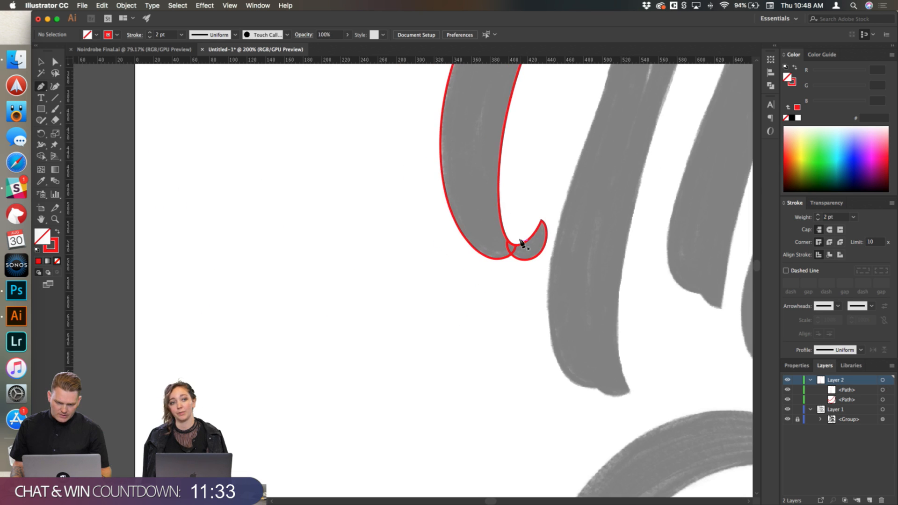
pyautogui.scroll(5, 521, 244)
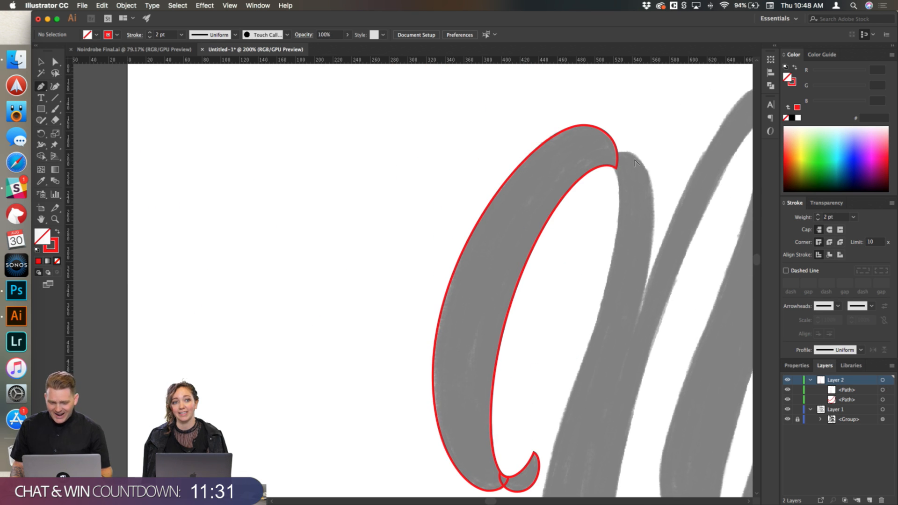
pyautogui.scroll(5, 636, 162)
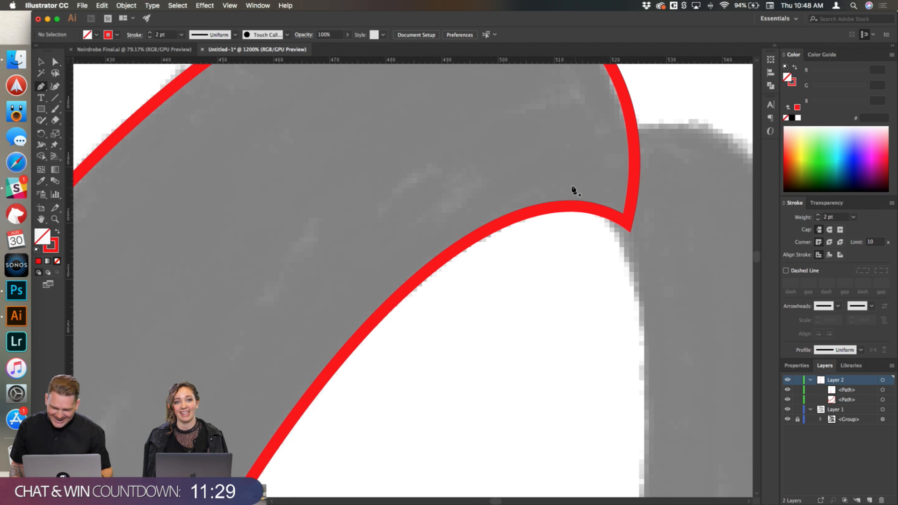
pyautogui.click(585, 167)
pyautogui.hscroll(3, 655, 154)
pyautogui.moveTo(622, 122); pyautogui.dragTo(673, 122)
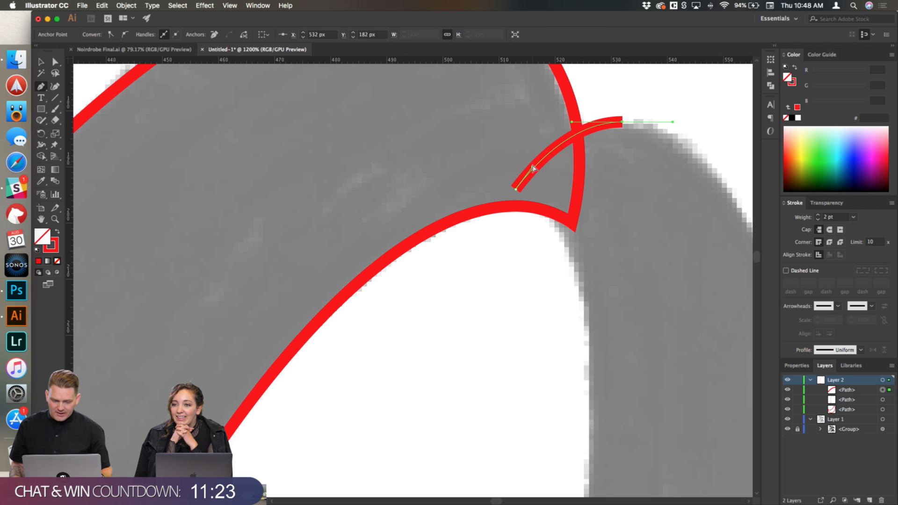
pyautogui.moveTo(532, 167); pyautogui.dragTo(527, 161)
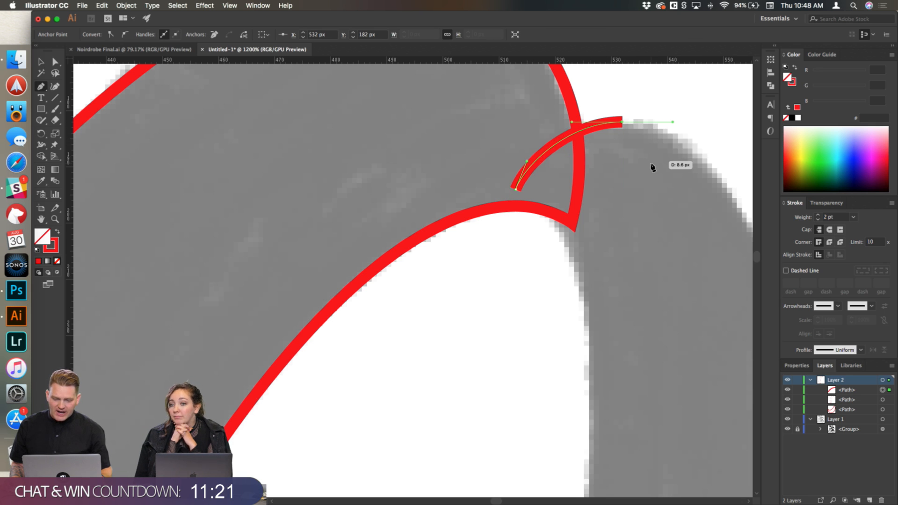
# Step: Add an anchor on the second stroke's outer edge at X 563, Y 252 px and bend the segment around its shoulder
pyautogui.press('super+minus')
pyautogui.press('super+minus')
pyautogui.press('super+minus')
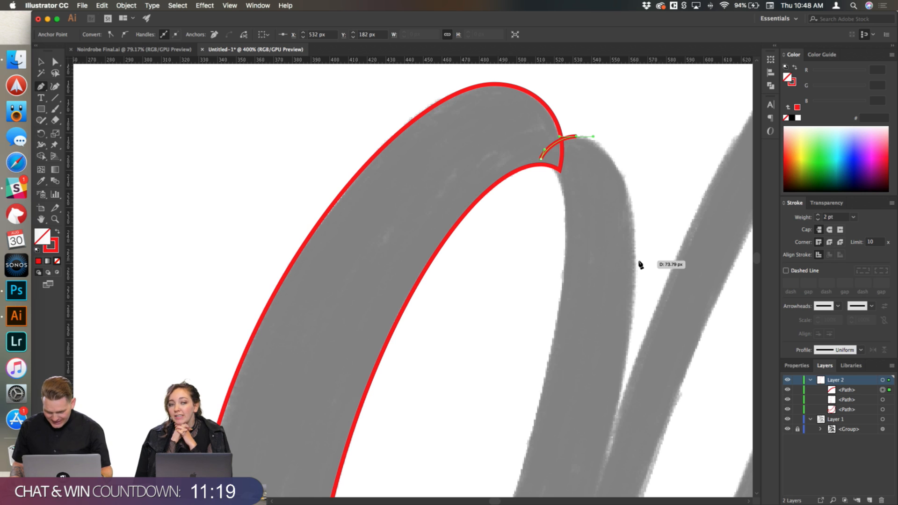
pyautogui.moveTo(634, 267); pyautogui.dragTo(635, 313)
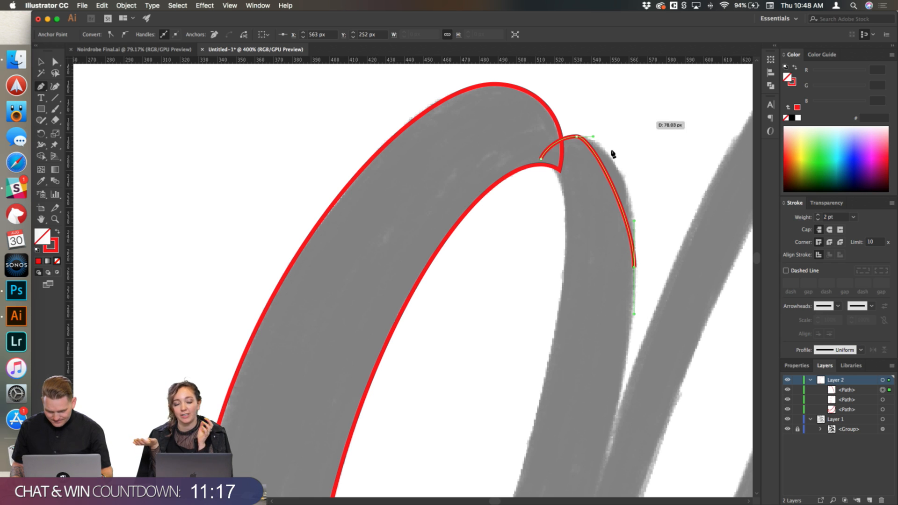
pyautogui.moveTo(610, 179); pyautogui.dragTo(616, 166)
# Step: Extend the path to the second stroke's foot at X 511, Y 677 px and adjust both handles to shape the long S-curved edge
pyautogui.press('super+minus')
pyautogui.press('super+minus')
pyautogui.press('super+minus')
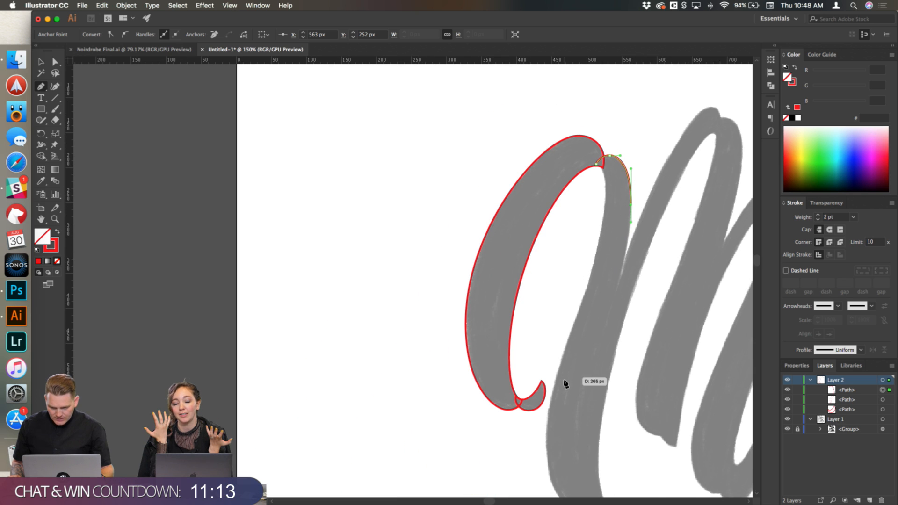
pyautogui.scroll(-1, 592, 384)
pyautogui.scroll(1, 593, 409)
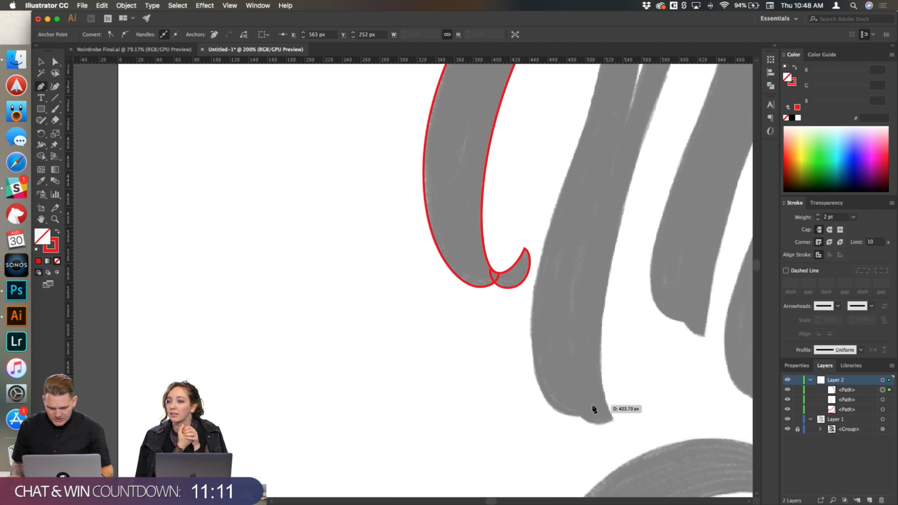
pyautogui.scroll(1, 594, 410)
pyautogui.moveTo(597, 414); pyautogui.dragTo(603, 466)
pyautogui.scroll(-2, 628, 220)
pyautogui.scroll(4, 627, 223)
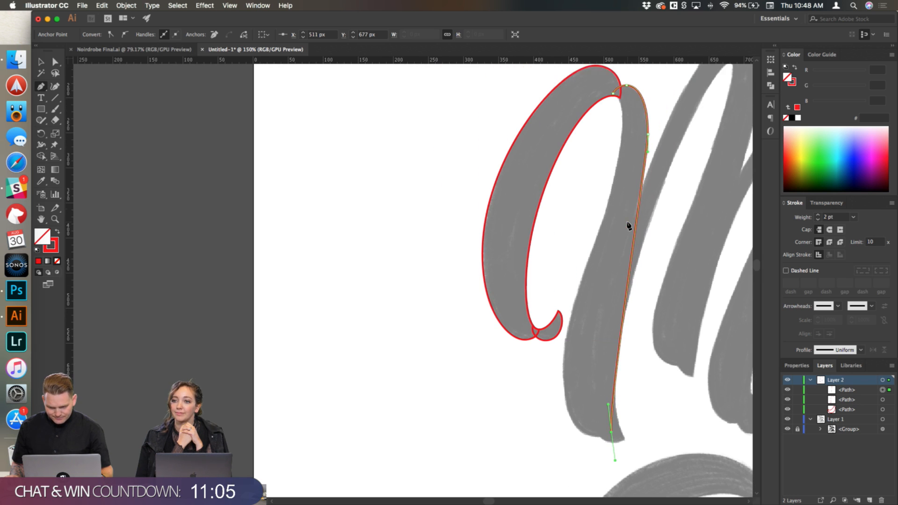
pyautogui.moveTo(649, 146); pyautogui.dragTo(648, 158)
pyautogui.moveTo(612, 425); pyautogui.dragTo(592, 330)
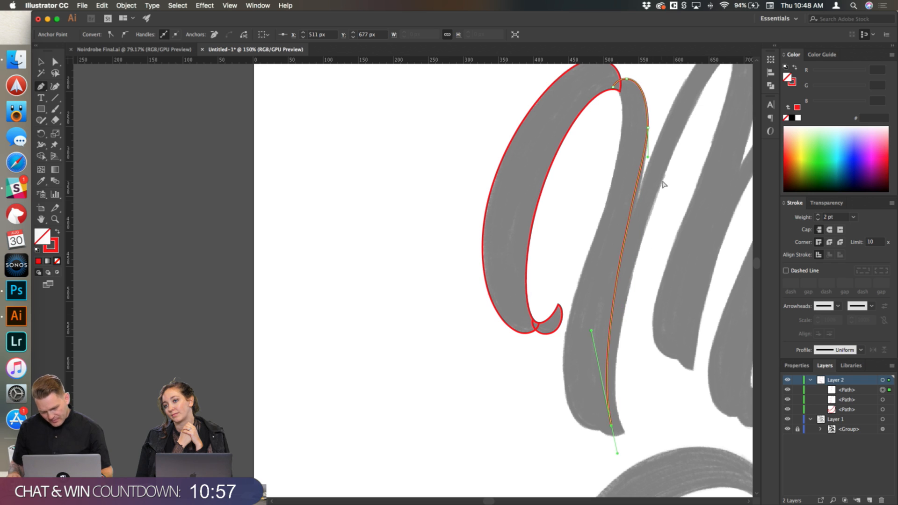
pyautogui.moveTo(649, 160); pyautogui.dragTo(645, 186)
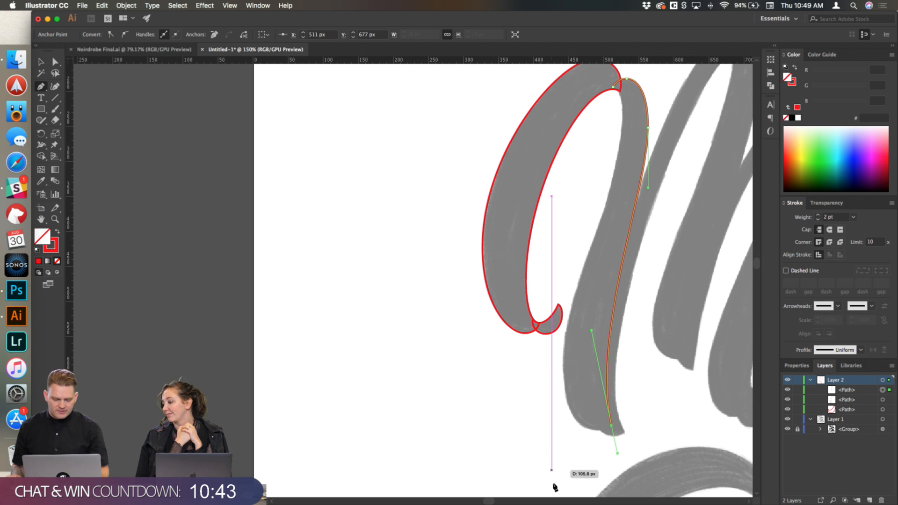
# Step: Turn a corner at the foot, add an anchor on the stroke's opposite edge at X 442, Y 602 px and round the bottom segment
pyautogui.scroll(1, 583, 452)
pyautogui.scroll(1, 583, 452)
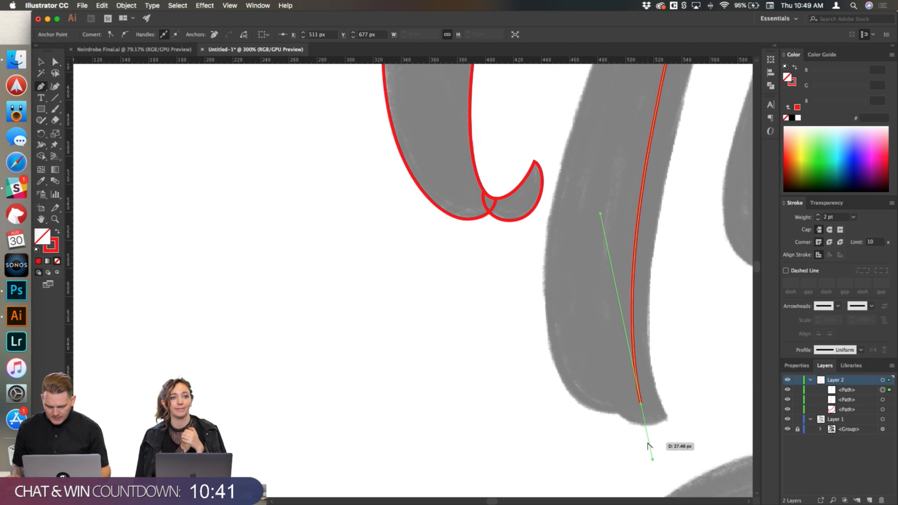
pyautogui.scroll(2, 656, 464)
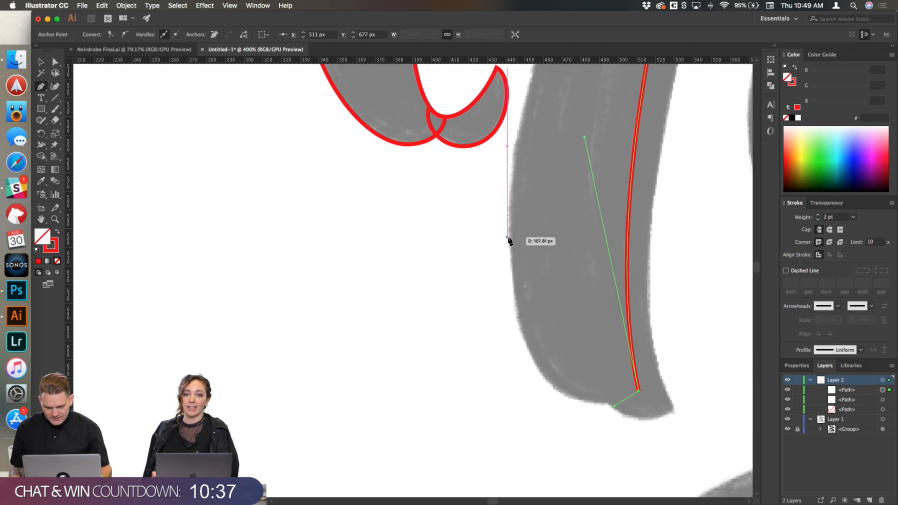
pyautogui.moveTo(510, 251); pyautogui.dragTo(512, 186)
pyautogui.moveTo(570, 360); pyautogui.dragTo(565, 397)
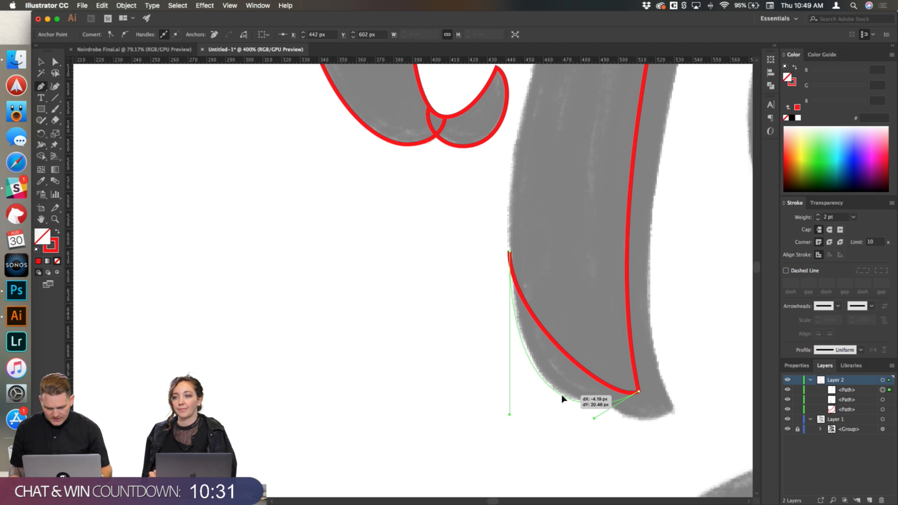
pyautogui.moveTo(564, 399); pyautogui.dragTo(564, 399)
pyautogui.scroll(5, 589, 356)
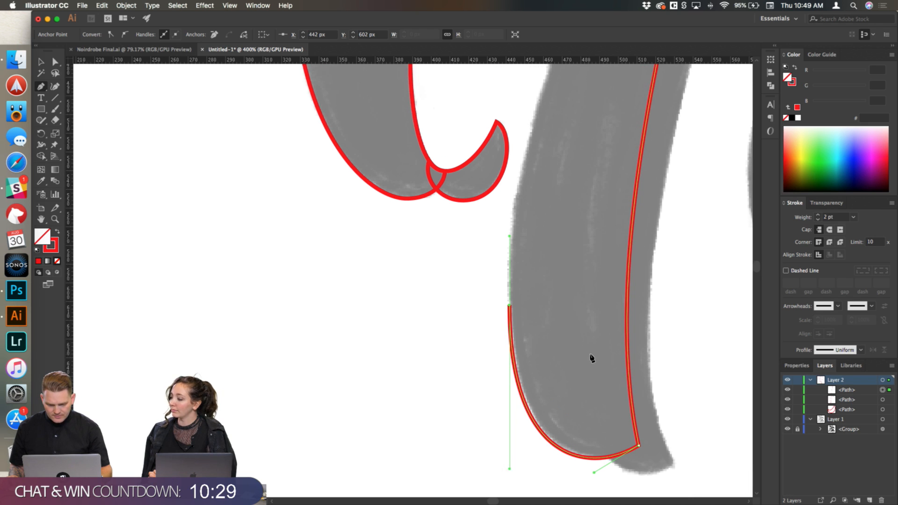
# Step: Add an anchor near the top of the second stroke's inner edge at X 527, Y 233 px and lengthen both handles to follow the edge
pyautogui.scroll(-5, 592, 358)
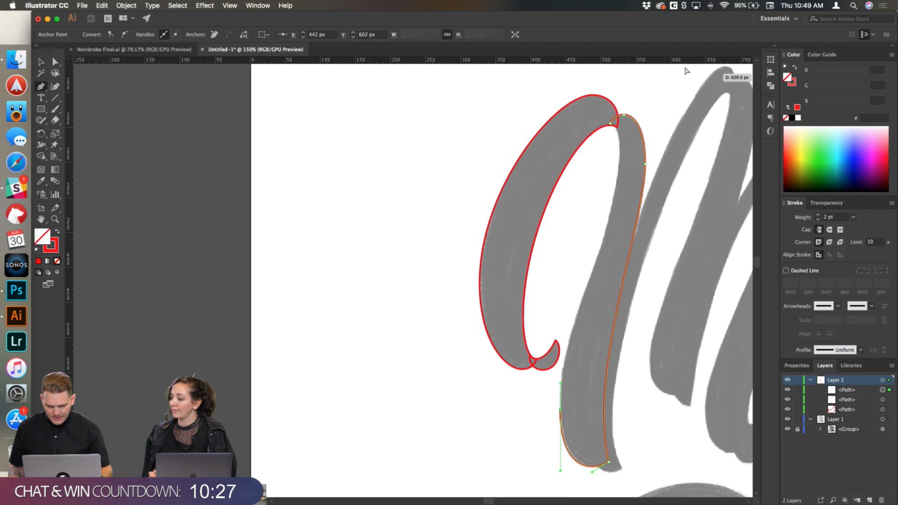
pyautogui.scroll(5, 619, 147)
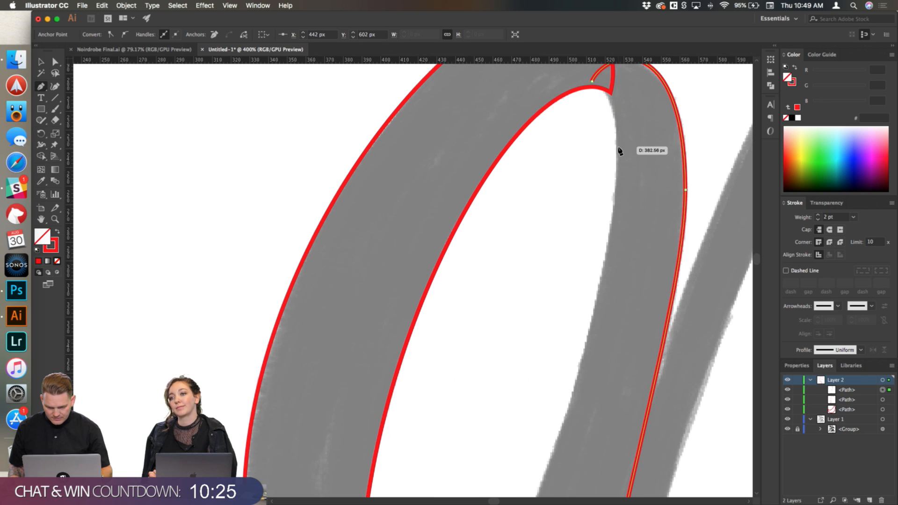
pyautogui.moveTo(618, 155); pyautogui.dragTo(618, 115)
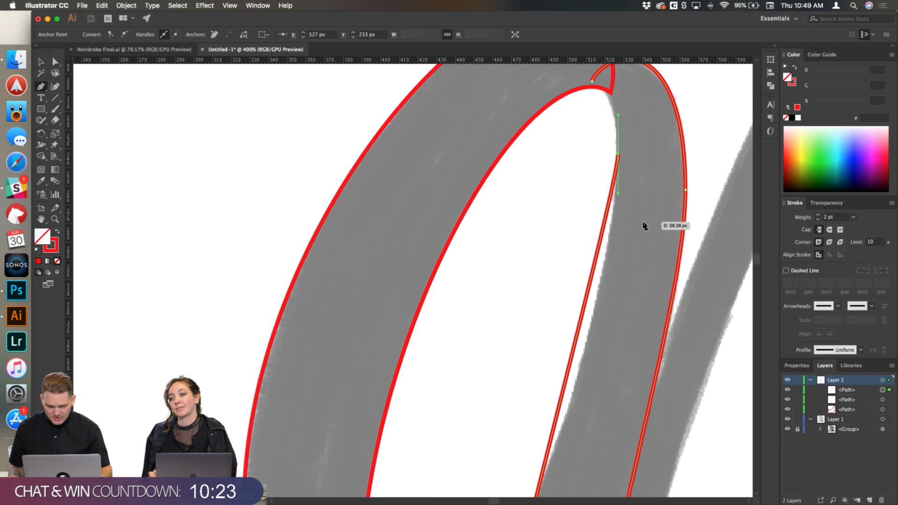
pyautogui.scroll(-8, 643, 225)
pyautogui.scroll(-5, 642, 224)
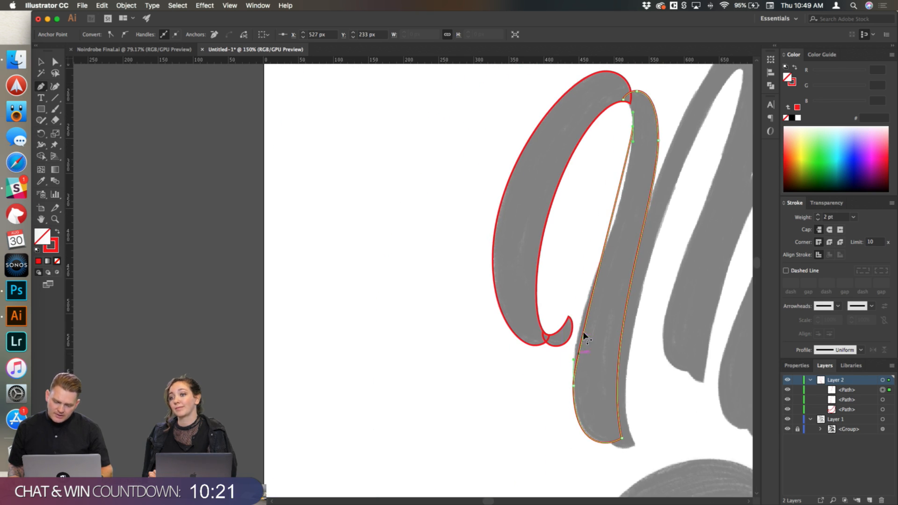
pyautogui.moveTo(575, 360); pyautogui.dragTo(573, 300)
pyautogui.moveTo(633, 141); pyautogui.dragTo(629, 200)
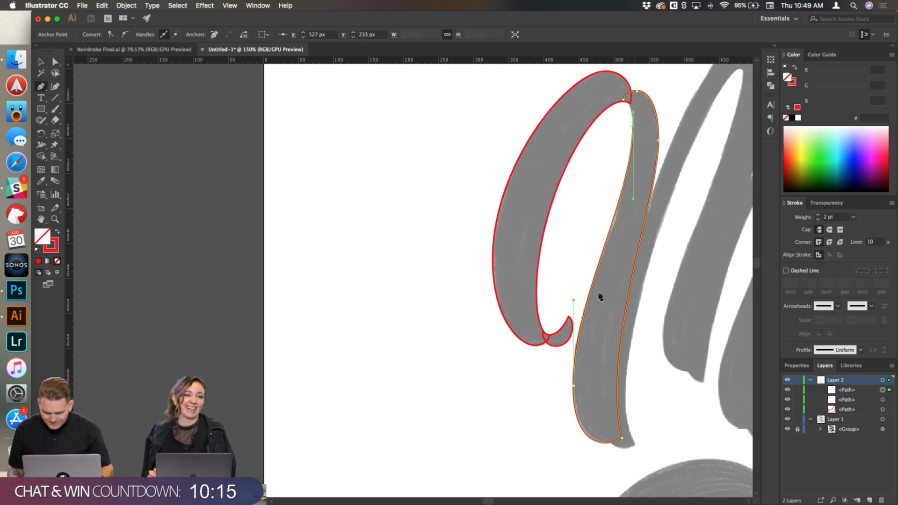
# Step: Close the second stroke's path at its starting anchor with a curve overlapping the first stroke, and deselect it
pyautogui.scroll(1, 655, 210)
pyautogui.scroll(2, 645, 163)
pyautogui.scroll(5, 636, 121)
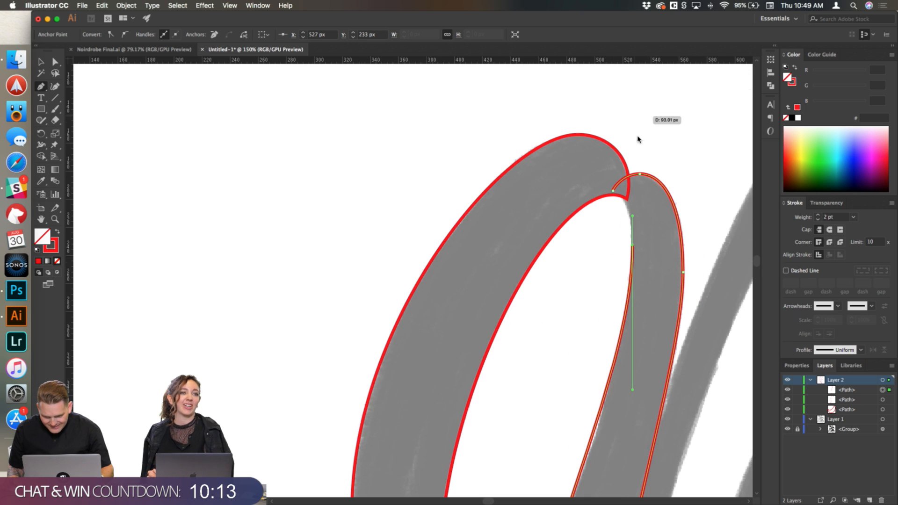
pyautogui.click(596, 152)
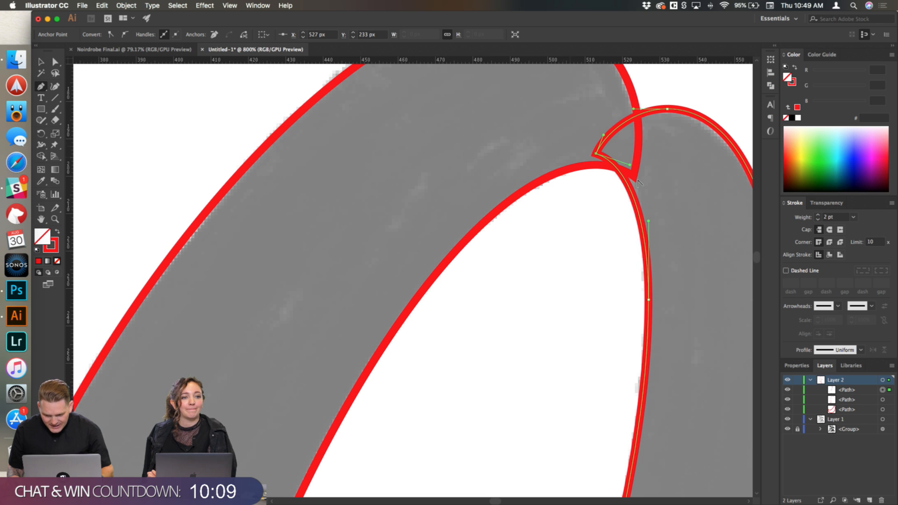
pyautogui.press('super+shift+a')
# Step: Start a path at the foot of the M's third stroke, add an anchor on its outer edge at X 516, Y 625 px and bend the segment
pyautogui.scroll(-2, 601, 232)
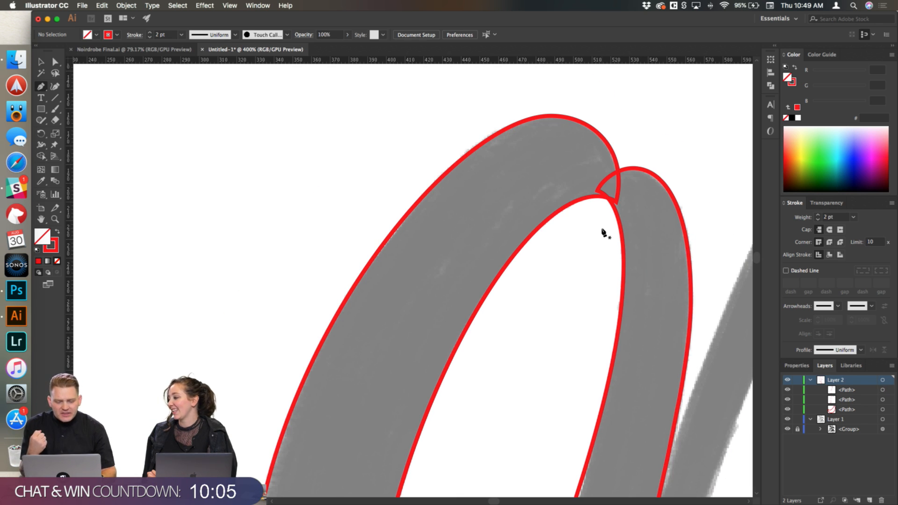
pyautogui.scroll(-2, 592, 248)
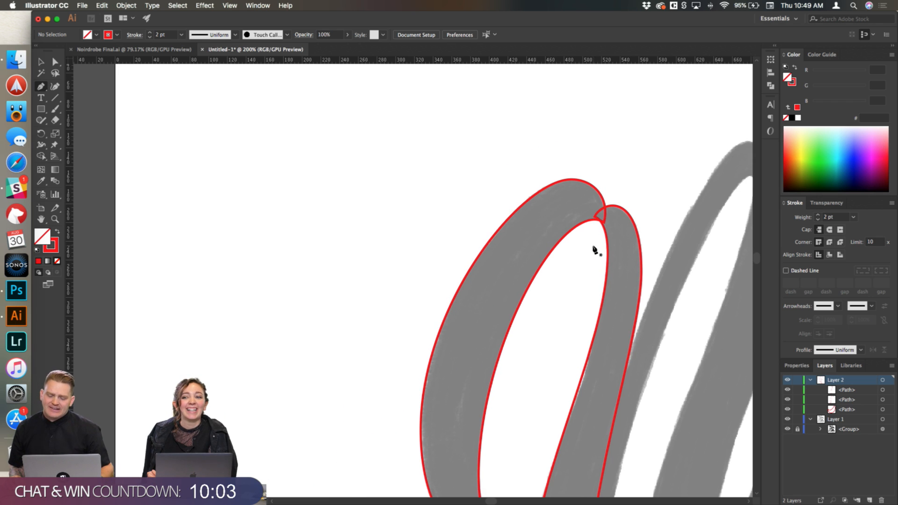
pyautogui.scroll(-3, 595, 250)
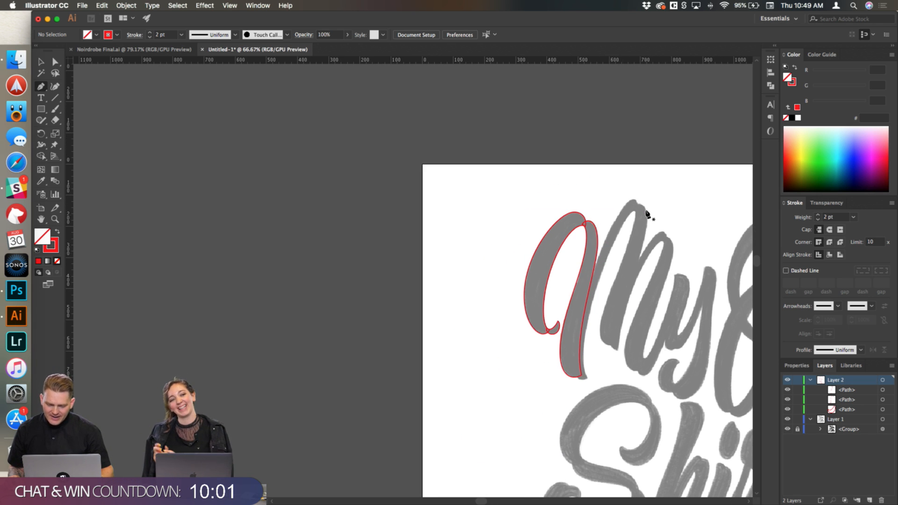
pyautogui.scroll(2, 647, 214)
pyautogui.scroll(-2, 602, 283)
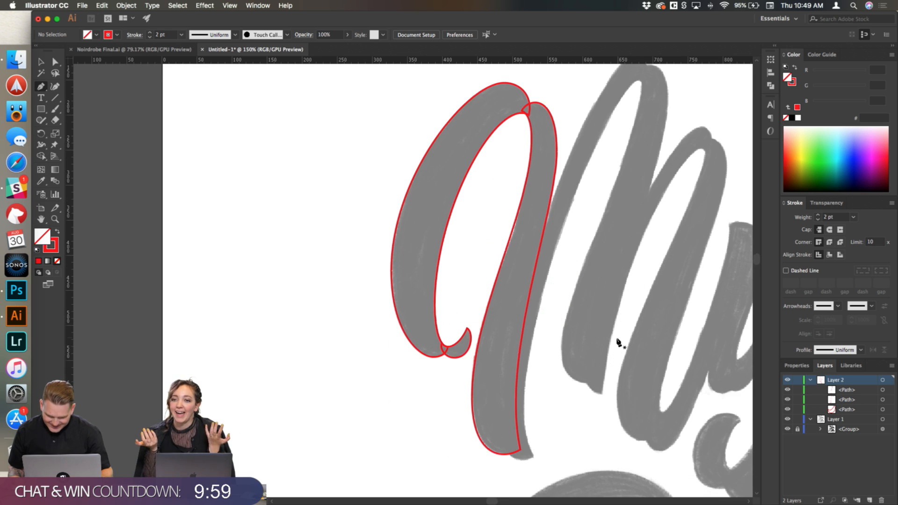
pyautogui.scroll(2, 580, 374)
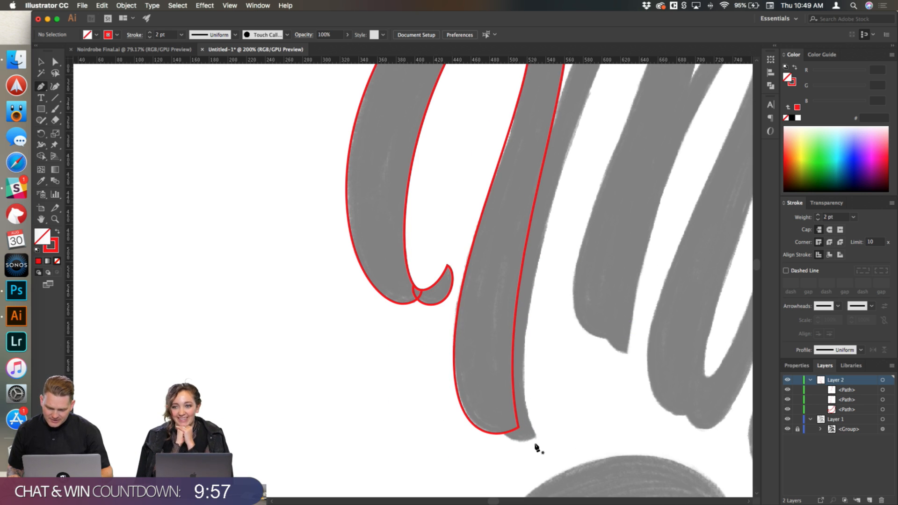
pyautogui.scroll(2, 538, 441)
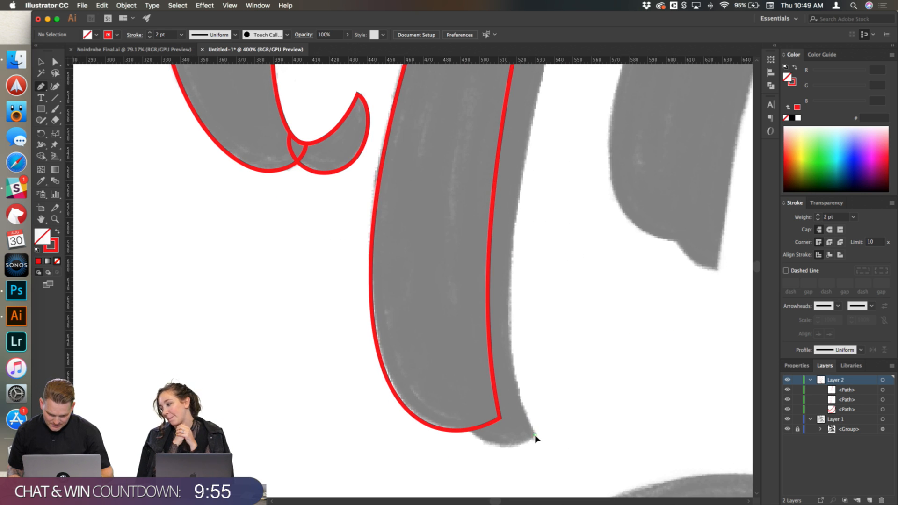
pyautogui.moveTo(527, 418); pyautogui.dragTo(527, 419)
pyautogui.moveTo(512, 323)
pyautogui.mouseDown()
pyautogui.moveTo(514, 284)
pyautogui.moveTo(517, 296)
pyautogui.mouseUp()
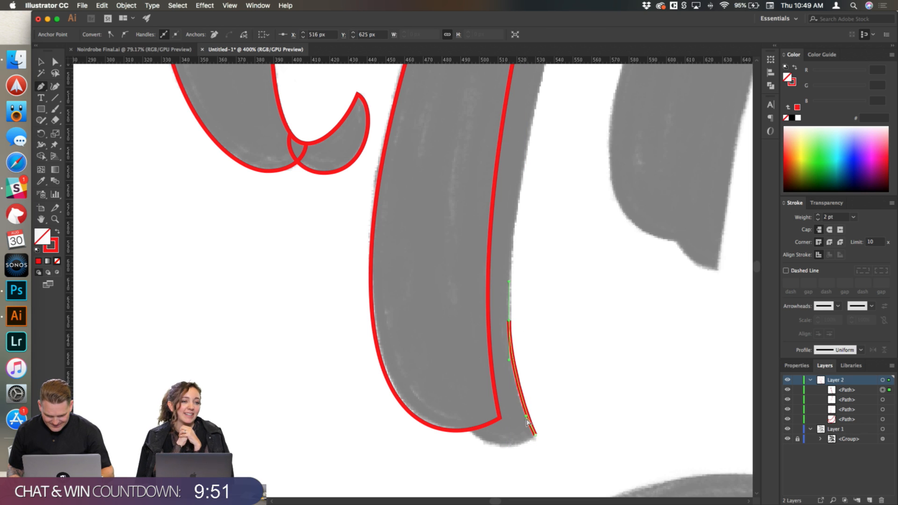
# Step: Extend the path up to the third stroke's top at X 690, Y 145 px and adjust the handles to fit the long edge
pyautogui.scroll(-1, 603, 412)
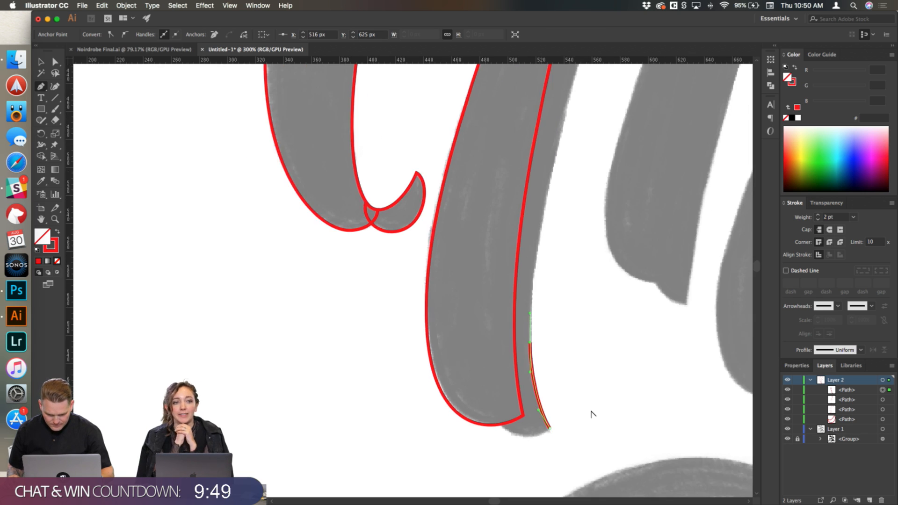
pyautogui.scroll(-2, 637, 266)
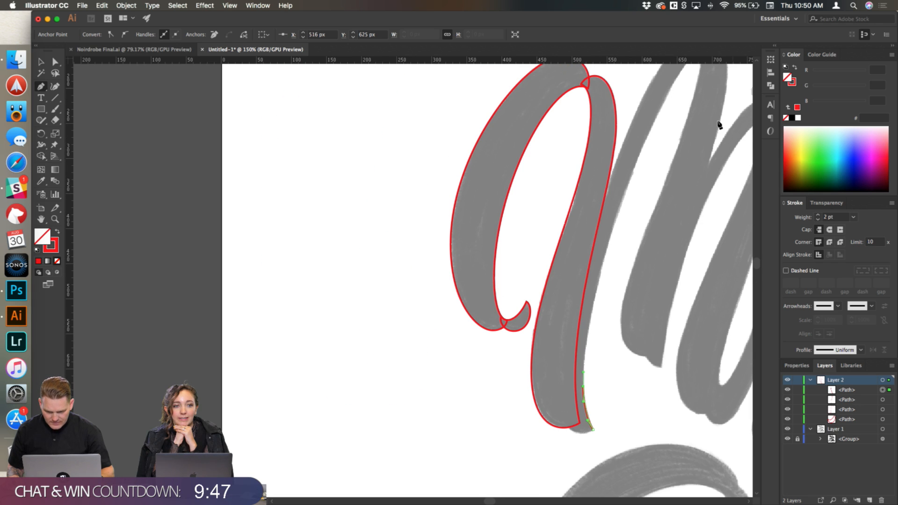
pyautogui.scroll(3, 722, 119)
pyautogui.moveTo(705, 98); pyautogui.dragTo(725, 95)
pyautogui.moveTo(637, 266); pyautogui.dragTo(628, 236)
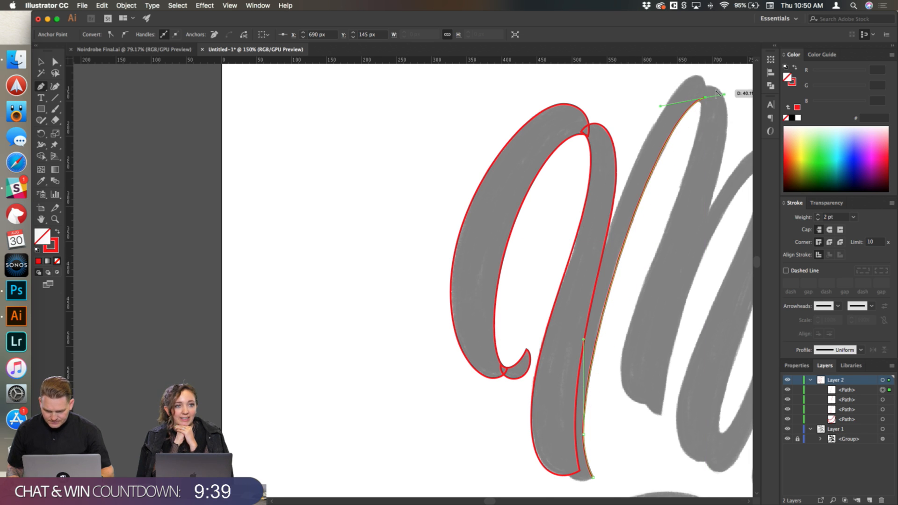
# Step: Turn a corner at the third stroke's upper end, add the crest anchor at X 678, Y 114 px and round the end segment
pyautogui.scroll(2, 719, 92)
pyautogui.scroll(3, 722, 98)
pyautogui.moveTo(732, 158); pyautogui.dragTo(703, 142)
pyautogui.press('super+z')
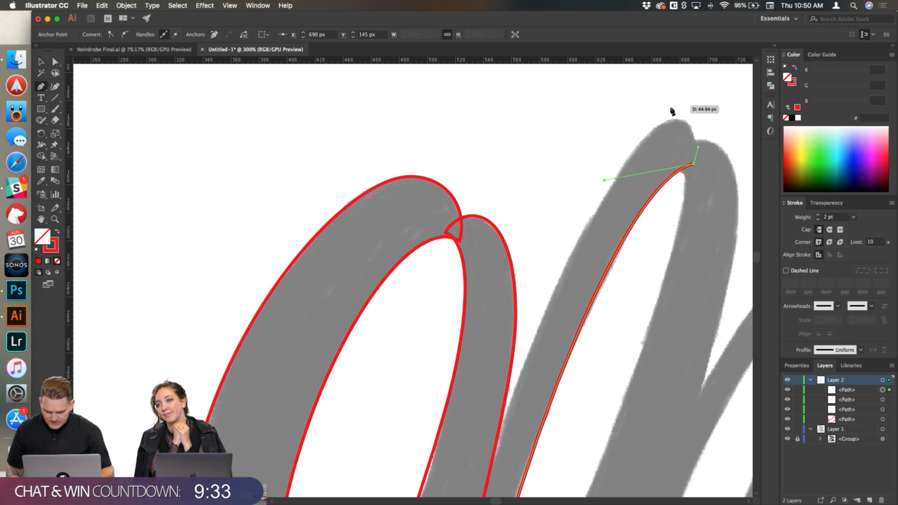
pyautogui.moveTo(678, 124); pyautogui.dragTo(660, 120)
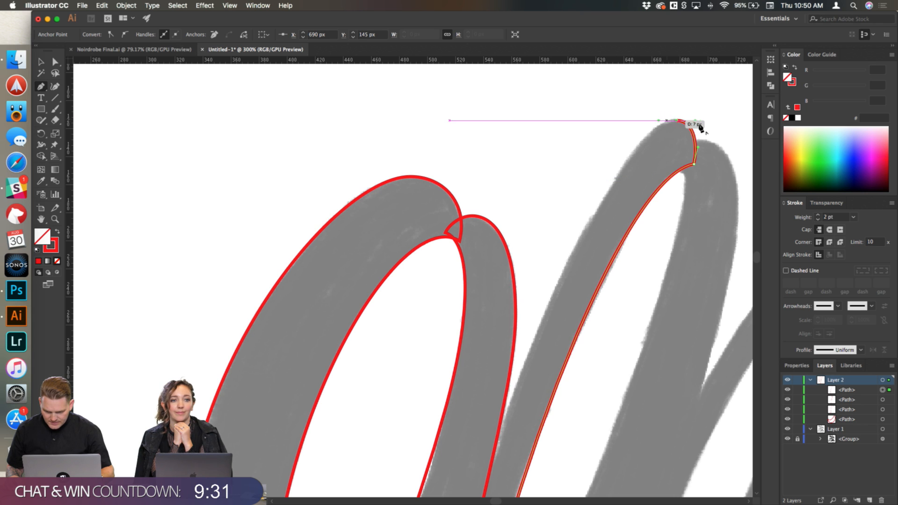
# Step: Add an anchor inside the second stroke at X 488, Y 616 px and shape the third stroke's long opposite edge with the handles
pyautogui.scroll(-1, 709, 151)
pyautogui.scroll(-3, 693, 202)
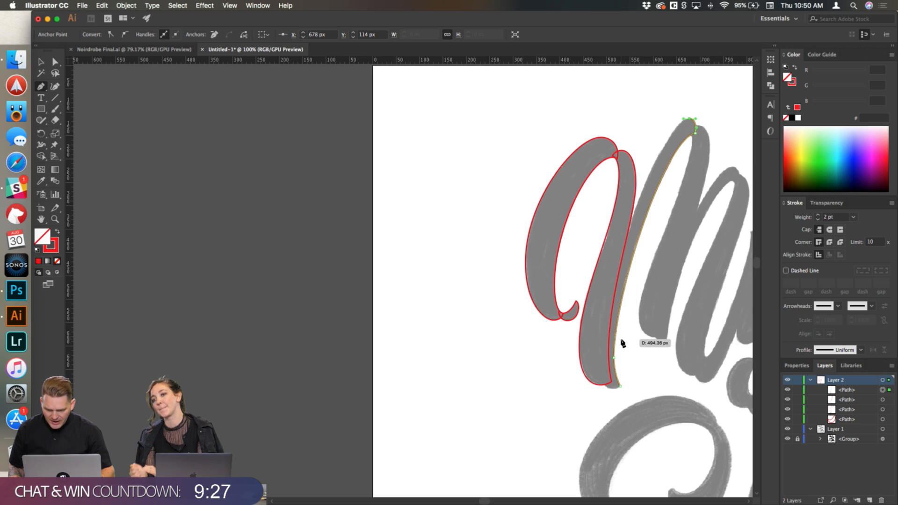
pyautogui.scroll(-1, 619, 344)
pyautogui.scroll(2, 618, 346)
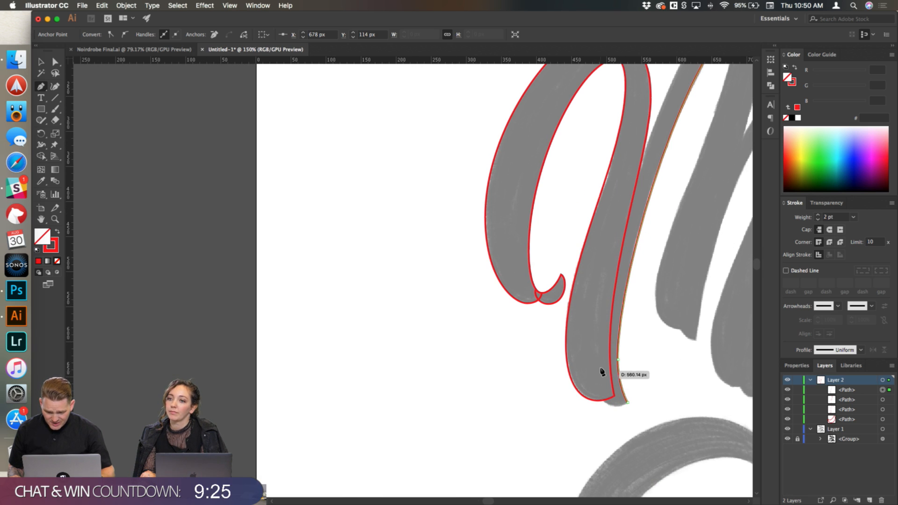
pyautogui.moveTo(598, 354); pyautogui.dragTo(597, 397)
pyautogui.scroll(3, 657, 280)
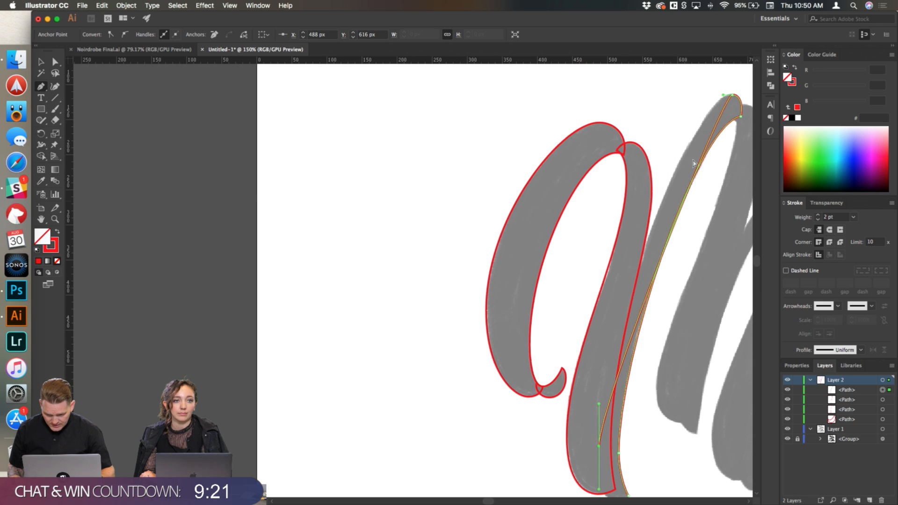
pyautogui.moveTo(711, 138); pyautogui.dragTo(698, 131)
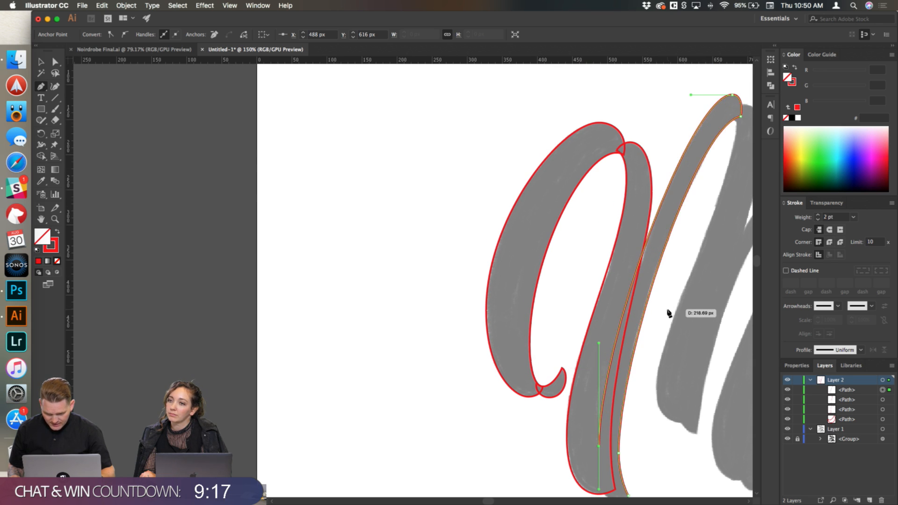
# Step: Close the third stroke's path at its foot at X 530, Y 686 px, round the bottom segment and deselect the path
pyautogui.scroll(-4, 668, 312)
pyautogui.scroll(5, 622, 378)
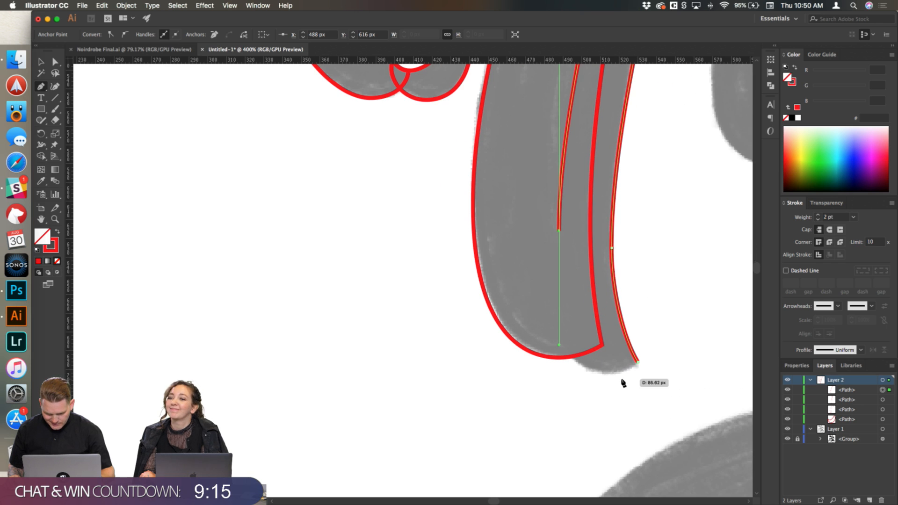
pyautogui.moveTo(641, 363); pyautogui.dragTo(666, 344)
pyautogui.moveTo(575, 340); pyautogui.dragTo(576, 356)
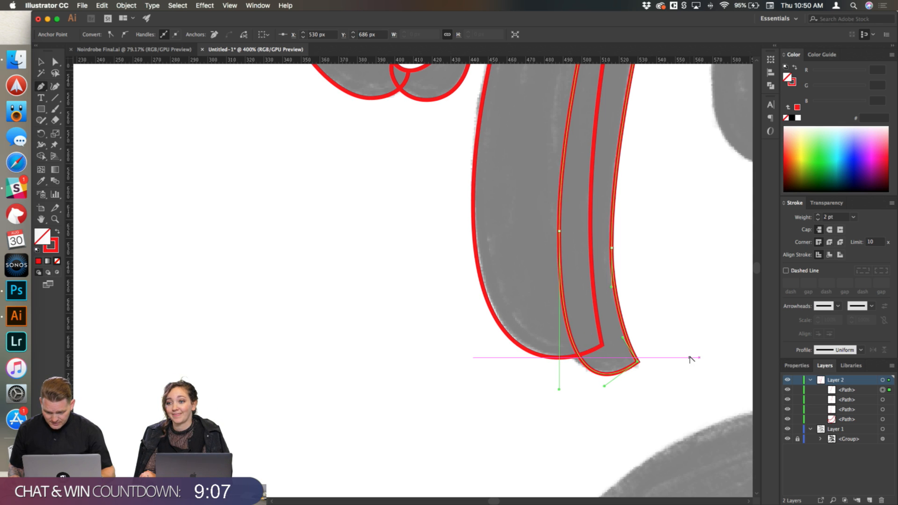
pyautogui.keyDown('super'); pyautogui.click(669, 364); pyautogui.keyUp('super')
# Step: Start a path inside the third stroke's top at X 674, Y 145 px and add an anchor on the fourth stroke's inner edge at X 682, Y 171 px
pyautogui.scroll(-2, 668, 368)
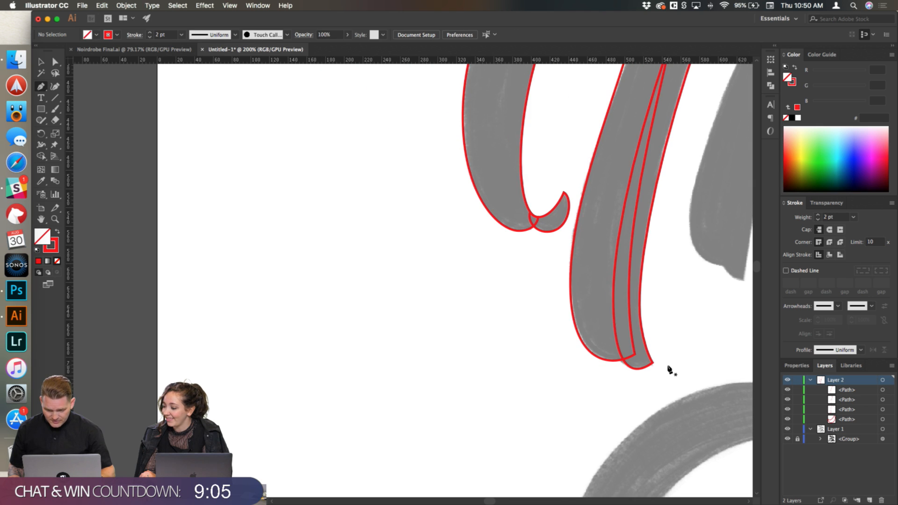
pyautogui.hscroll(2, 672, 369)
pyautogui.hscroll(2, 672, 370)
pyautogui.scroll(-2, 667, 366)
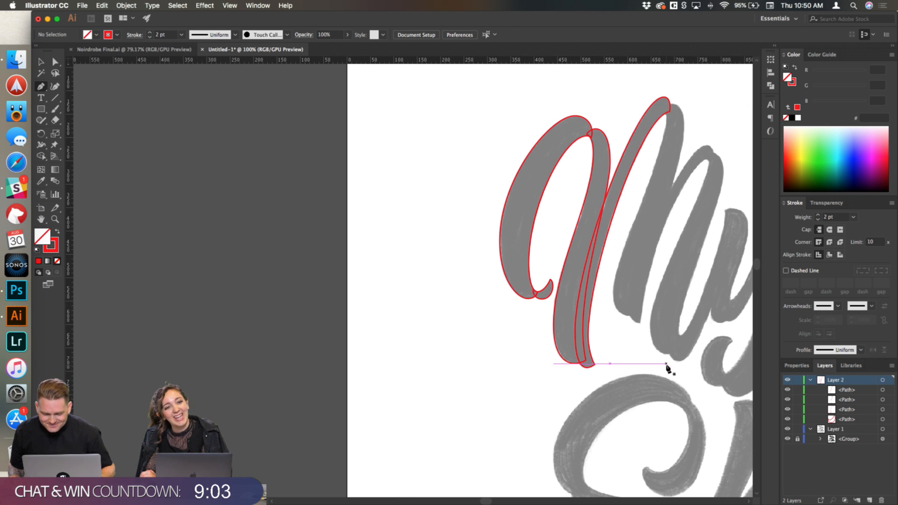
pyautogui.scroll(2, 697, 132)
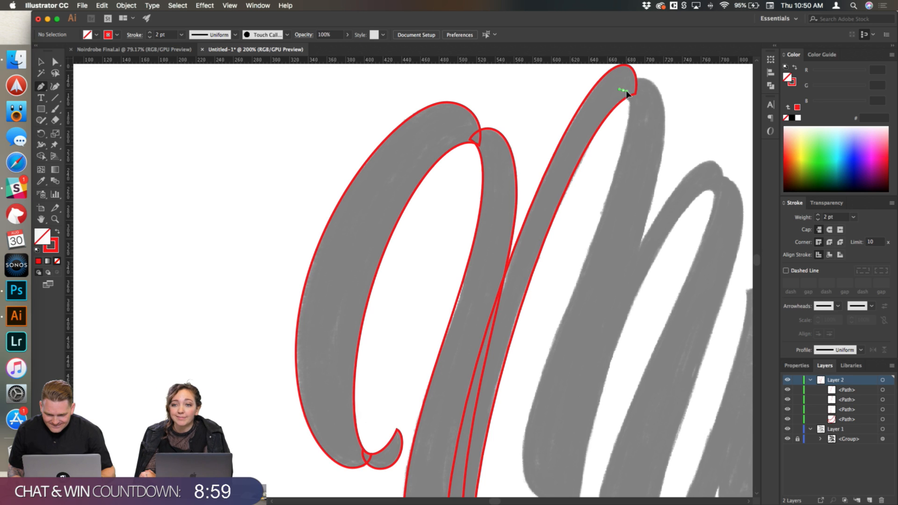
pyautogui.moveTo(625, 96); pyautogui.dragTo(632, 114)
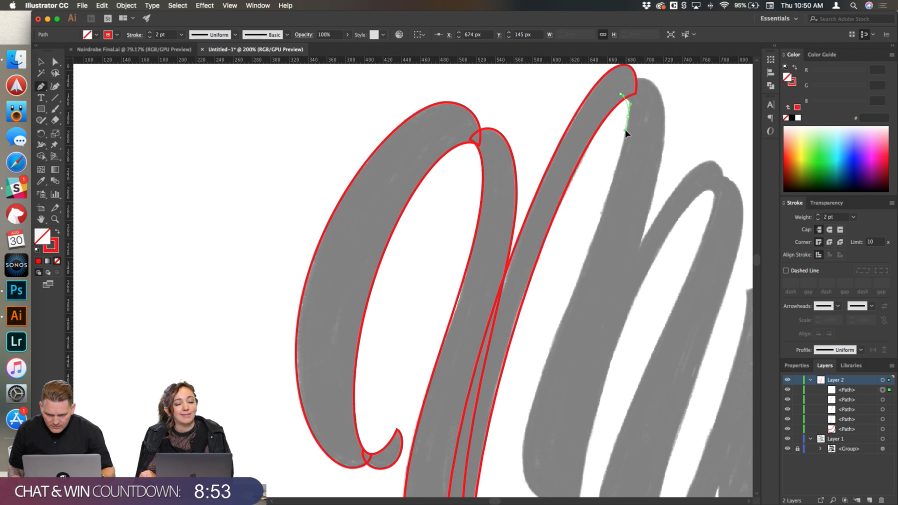
pyautogui.moveTo(625, 131); pyautogui.dragTo(625, 131)
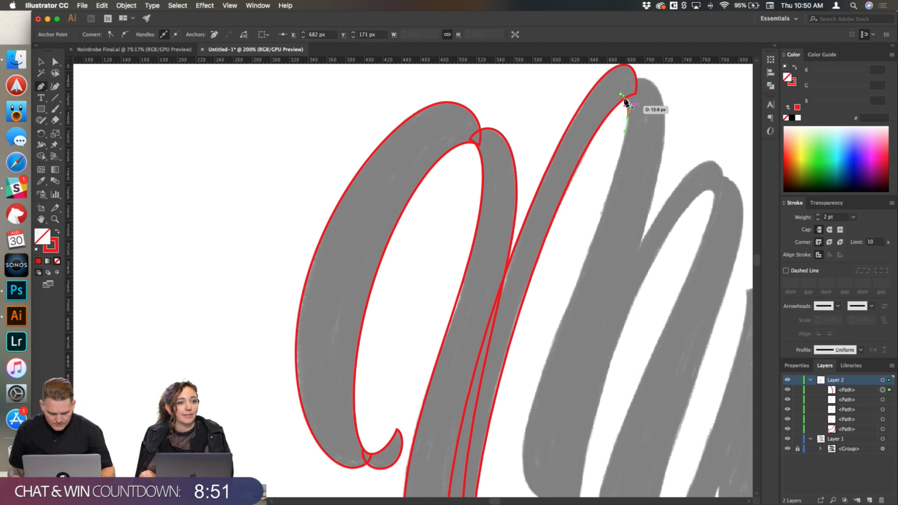
# Step: Fine-tune the handles of the short starting segment to match the curve where the third and fourth strokes meet
pyautogui.scroll(2, 625, 101)
pyautogui.scroll(1, 625, 103)
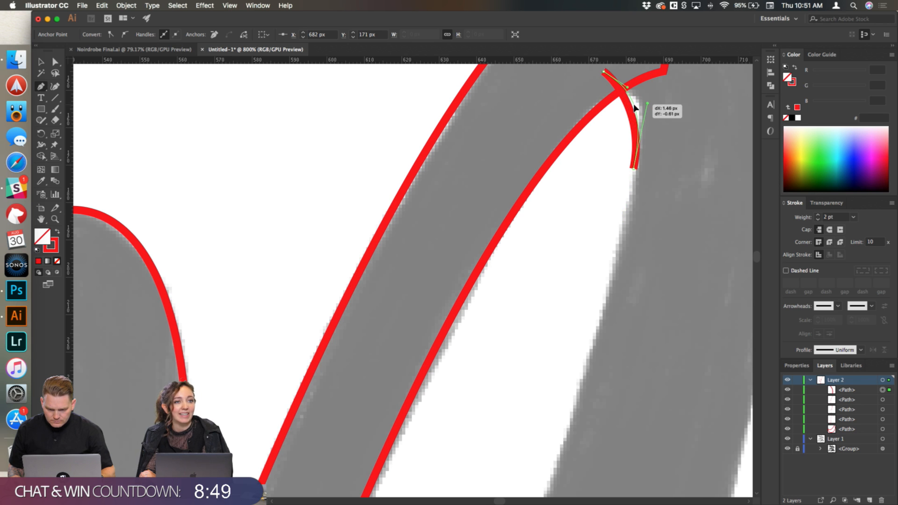
pyautogui.scroll(-1, 642, 109)
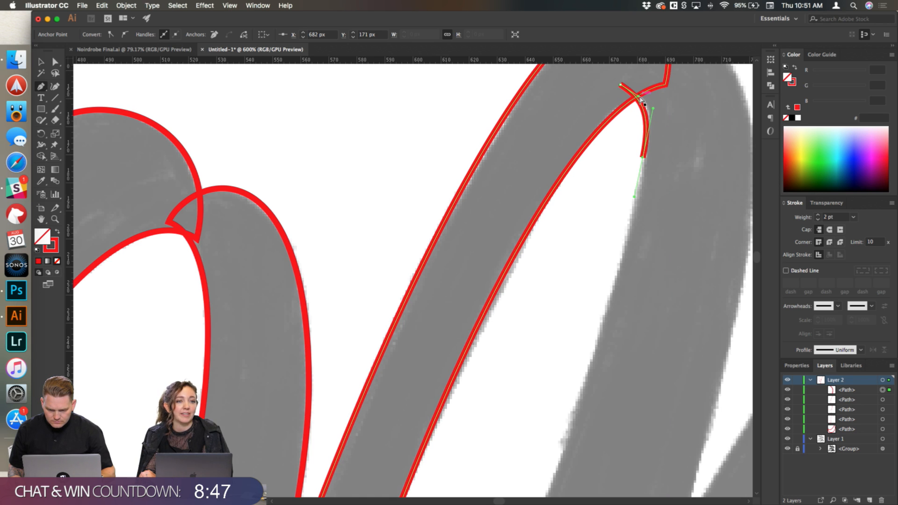
# Step: Add a smooth anchor on the fourth stroke's inner edge near its foot at X 569, Y 538 px
pyautogui.scroll(-5, 674, 135)
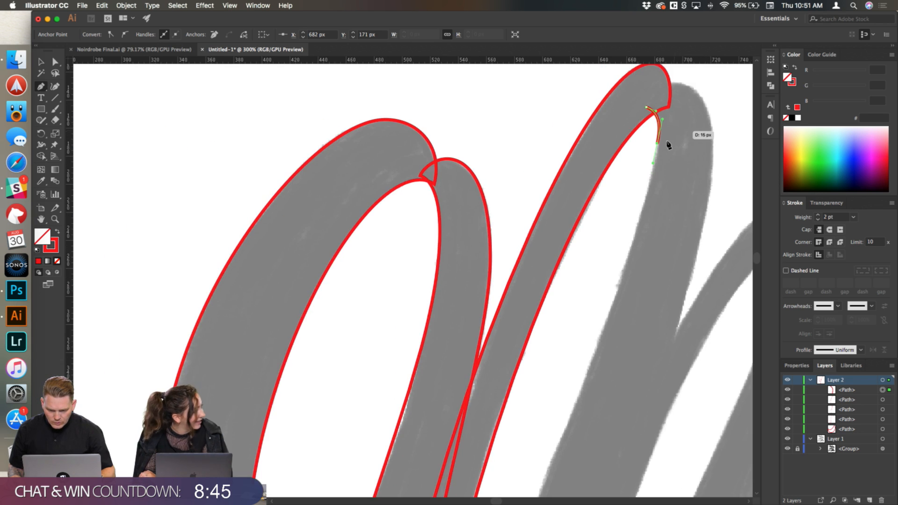
pyautogui.scroll(-3, 674, 160)
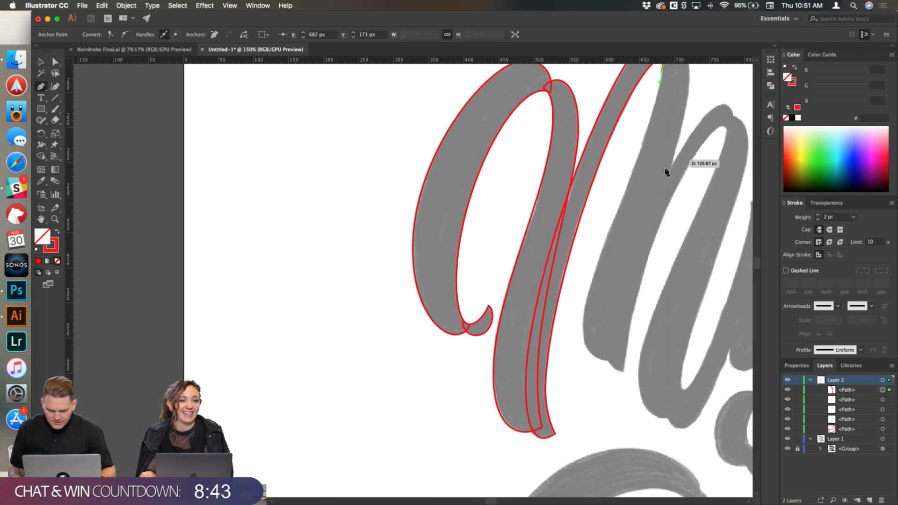
pyautogui.scroll(2, 582, 324)
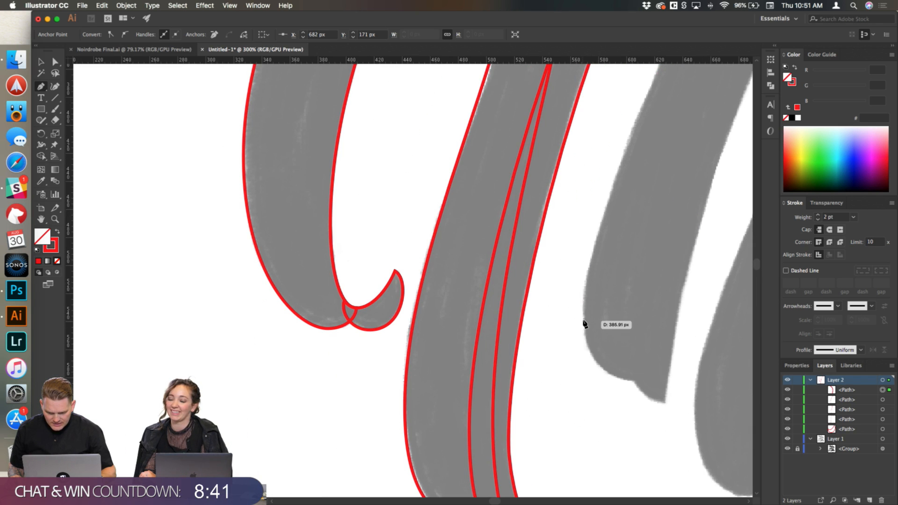
pyautogui.moveTo(585, 321); pyautogui.dragTo(583, 385)
pyautogui.moveTo(584, 255); pyautogui.dragTo(586, 216)
# Step: Adjust the handles at both ends of the fourth stroke's long inner edge to follow the lettering
pyautogui.scroll(-2, 674, 258)
pyautogui.scroll(4, 674, 257)
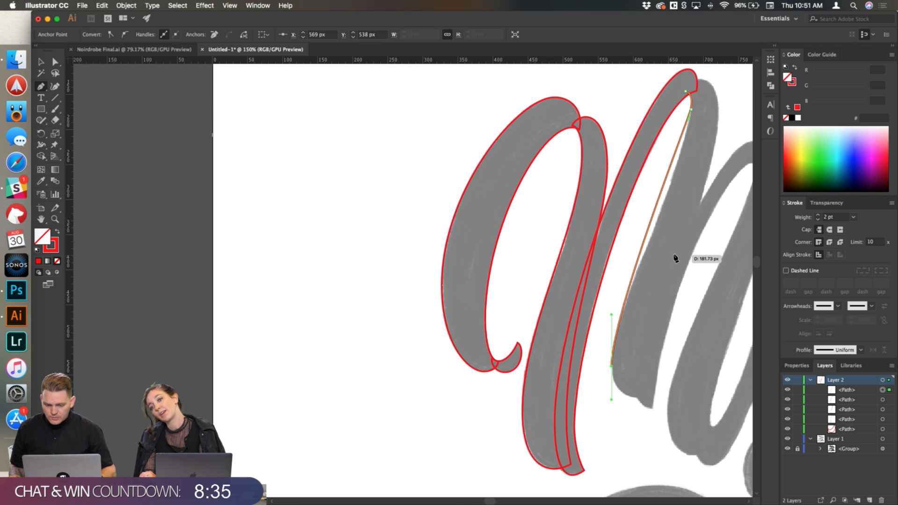
pyautogui.moveTo(688, 117); pyautogui.dragTo(686, 139)
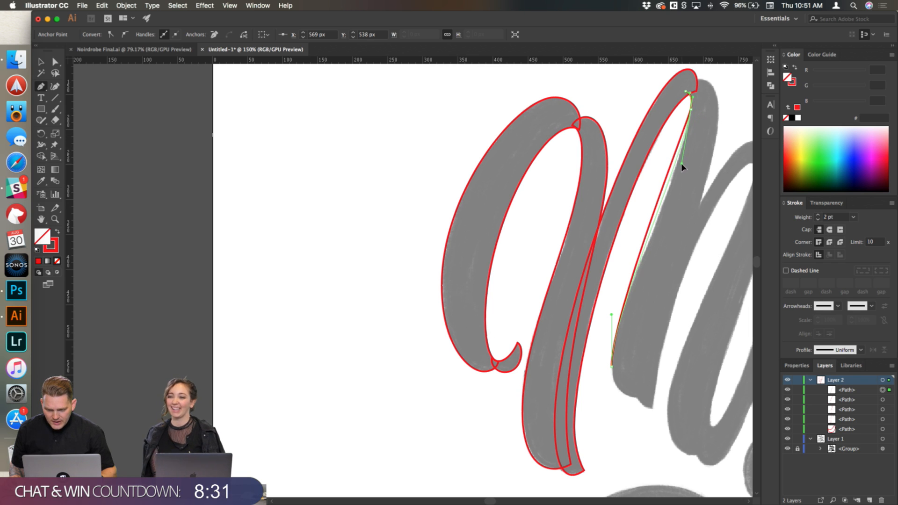
pyautogui.moveTo(678, 184); pyautogui.dragTo(678, 183)
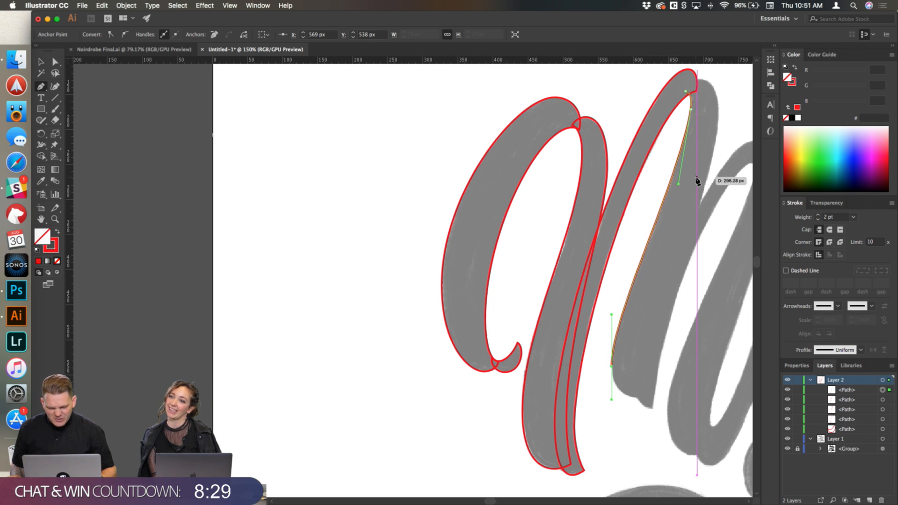
pyautogui.scroll(-3, 698, 181)
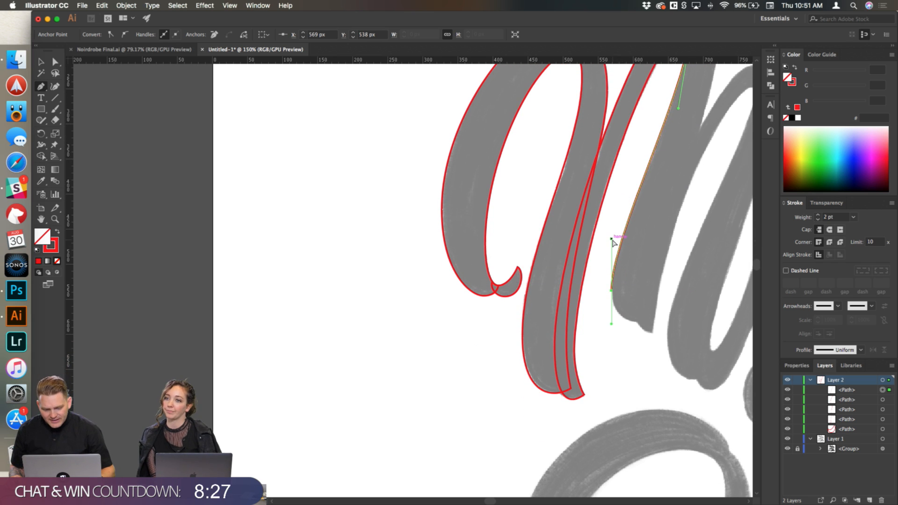
pyautogui.moveTo(612, 240); pyautogui.dragTo(614, 239)
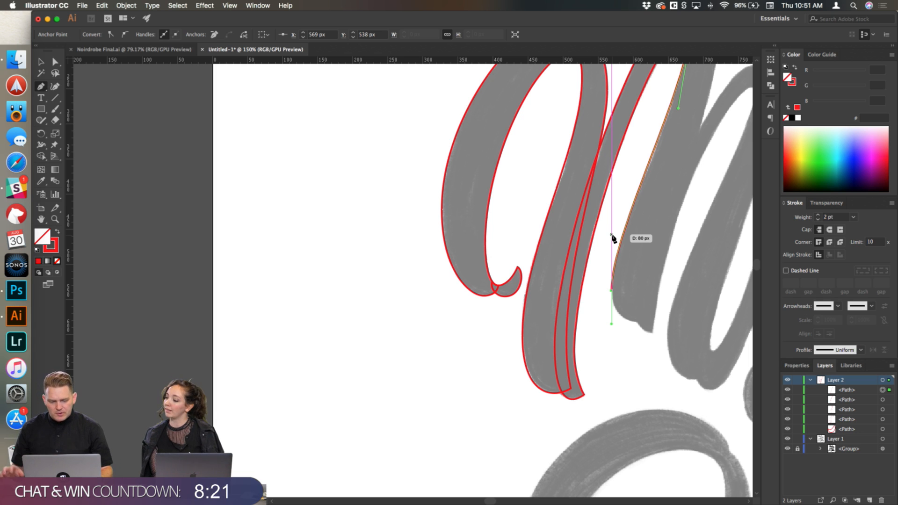
# Step: Add an anchor at the fourth stroke's foot at X 620, Y 582 px, rounding the bottom segment and redirecting its outgoing handle upward
pyautogui.scroll(1, 628, 332)
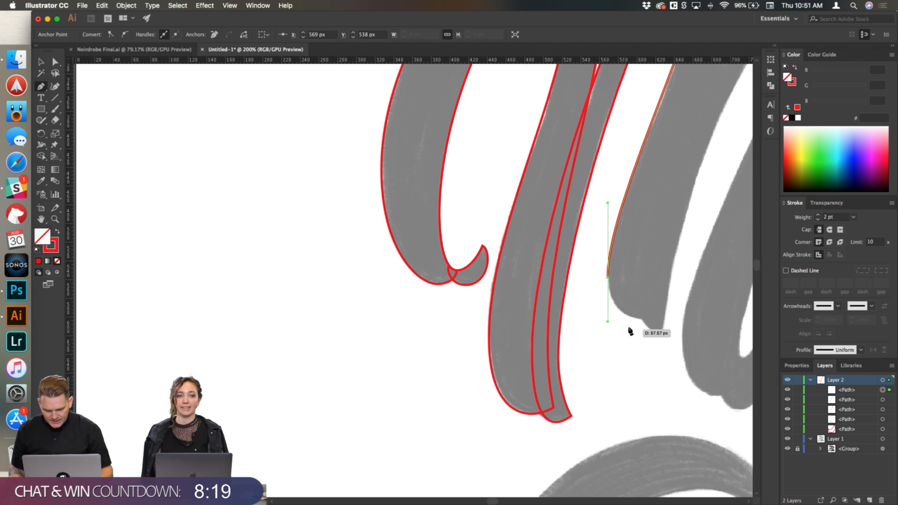
pyautogui.scroll(1, 639, 290)
pyautogui.scroll(1, 639, 294)
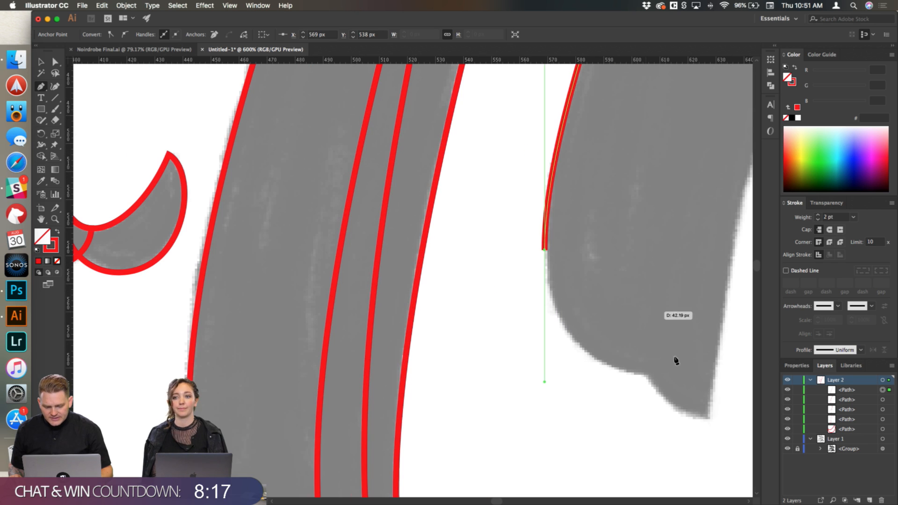
pyautogui.moveTo(681, 370); pyautogui.dragTo(697, 368)
pyautogui.press('super+z')
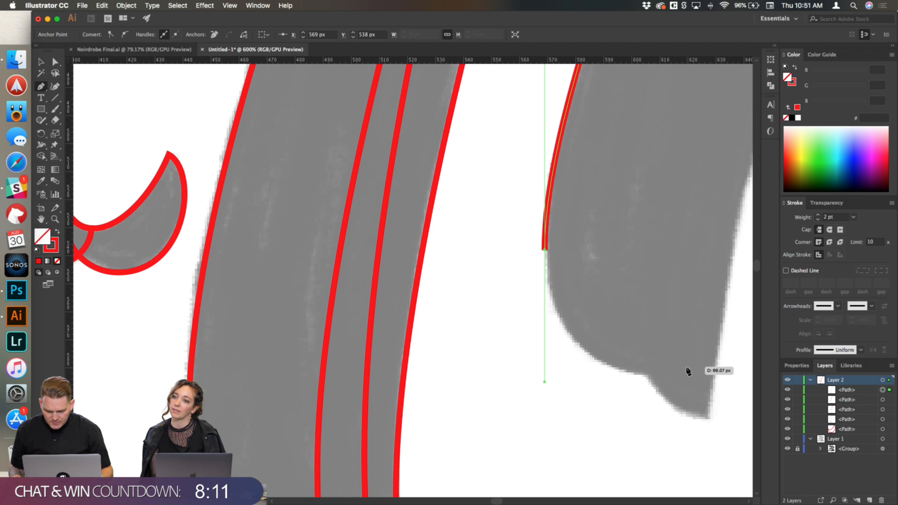
pyautogui.moveTo(688, 396); pyautogui.dragTo(712, 391)
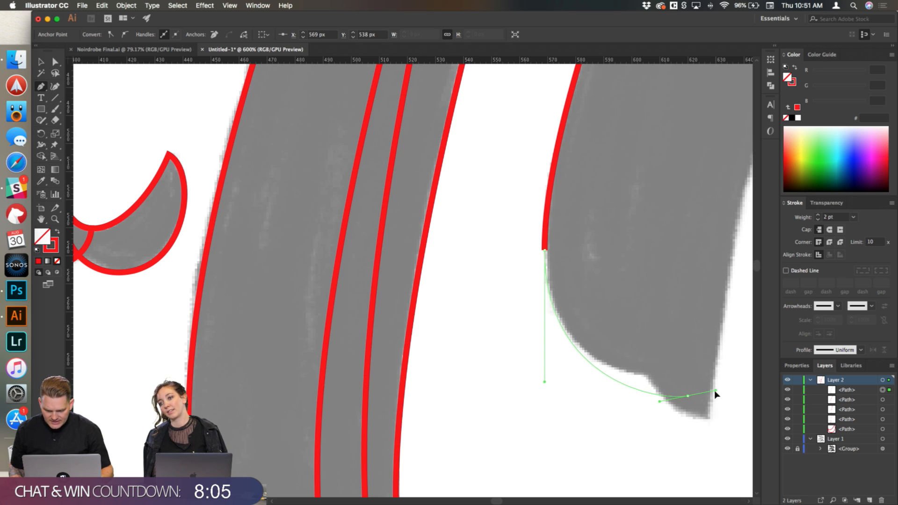
pyautogui.moveTo(717, 393)
pyautogui.mouseDown()
pyautogui.moveTo(716, 371)
pyautogui.moveTo(728, 365)
pyautogui.moveTo(694, 367)
pyautogui.mouseUp()
pyautogui.scroll(-2, 705, 381)
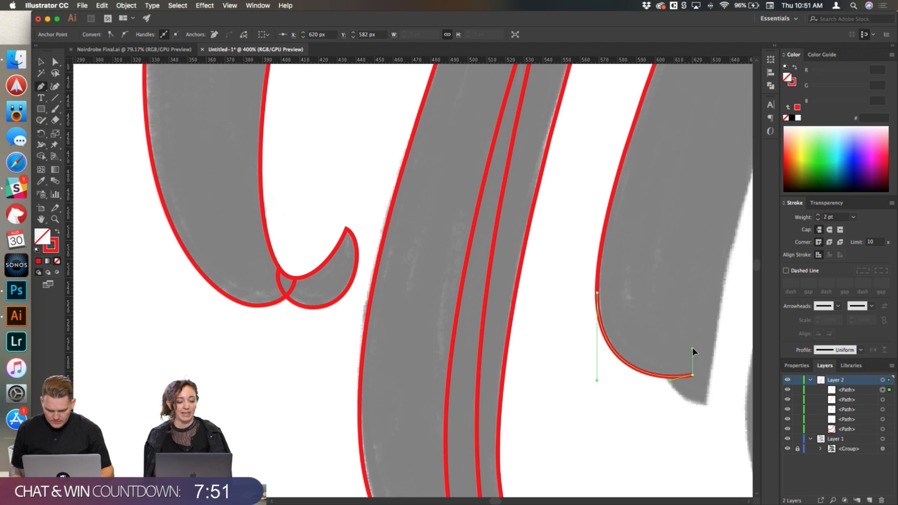
# Step: Add a smooth anchor on the fourth stroke's outer edge near its top at X 722, Y 176 px
pyautogui.scroll(-4, 693, 372)
pyautogui.scroll(4, 690, 360)
pyautogui.hscroll(-3, 690, 360)
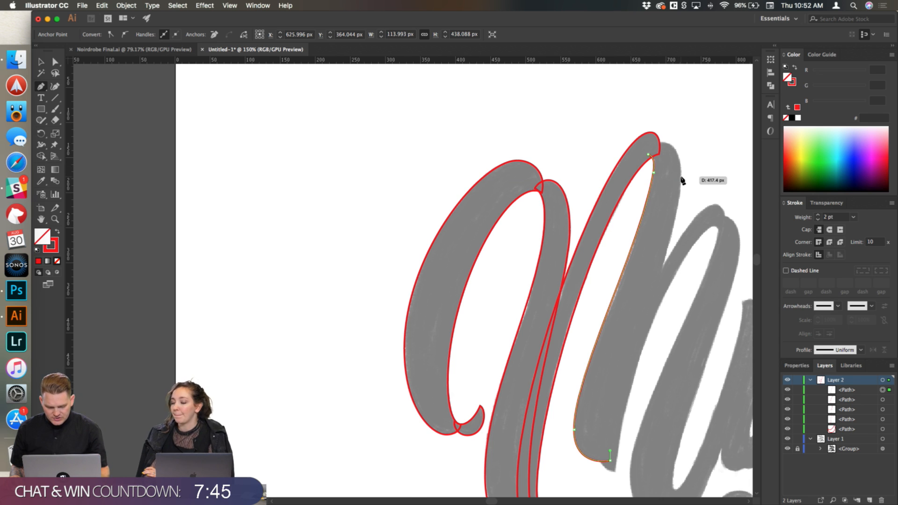
pyautogui.scroll(3, 683, 182)
pyautogui.moveTo(684, 176); pyautogui.dragTo(684, 115)
pyautogui.scroll(-4, 698, 325)
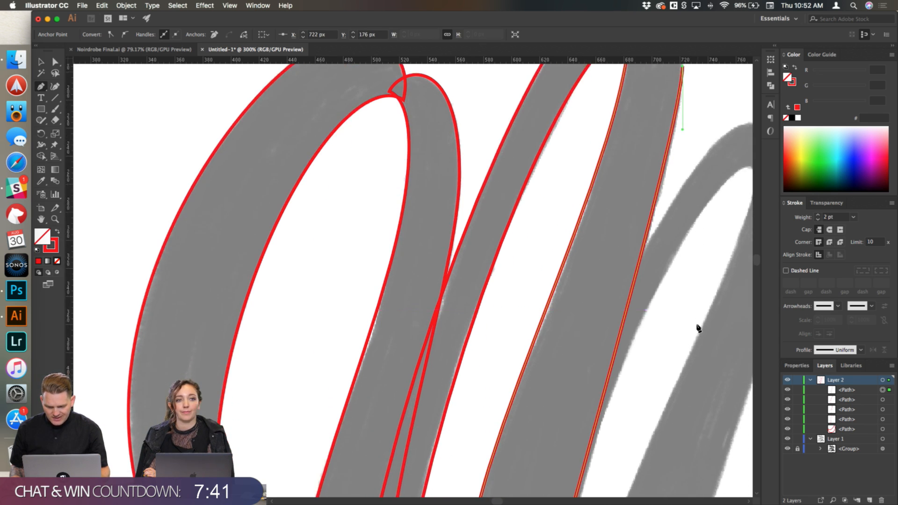
# Step: Shape the fourth stroke's long outer edge by extending the handles of its foot and top anchors
pyautogui.scroll(-3, 698, 328)
pyautogui.scroll(-3, 609, 374)
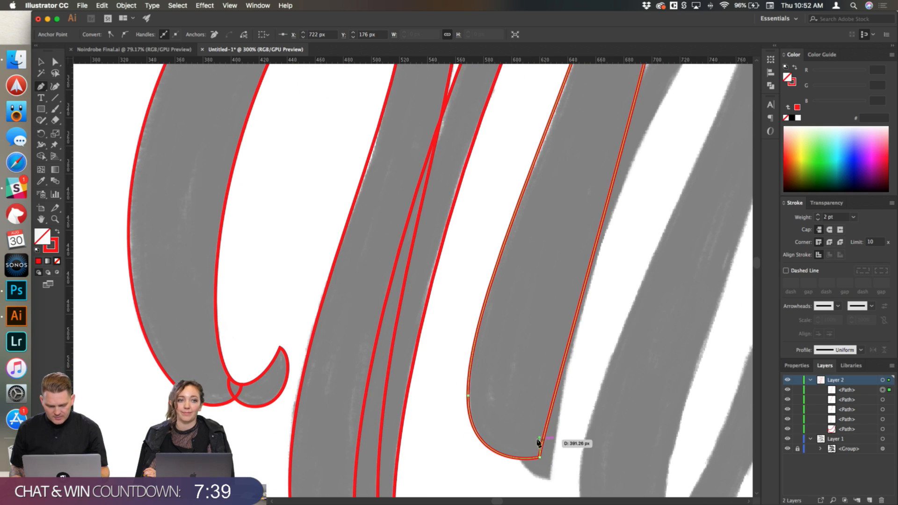
pyautogui.moveTo(541, 453); pyautogui.dragTo(544, 277)
pyautogui.scroll(-2, 616, 344)
pyautogui.scroll(2, 615, 345)
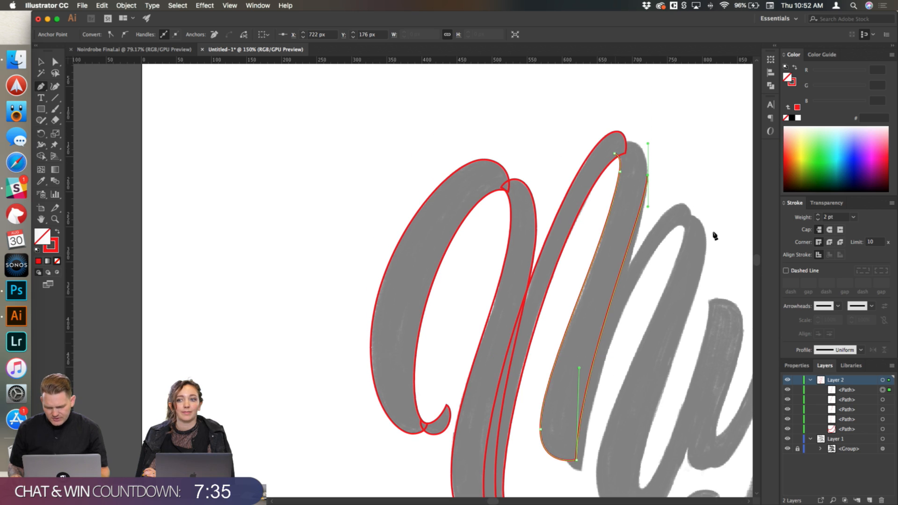
pyautogui.moveTo(649, 212); pyautogui.dragTo(642, 249)
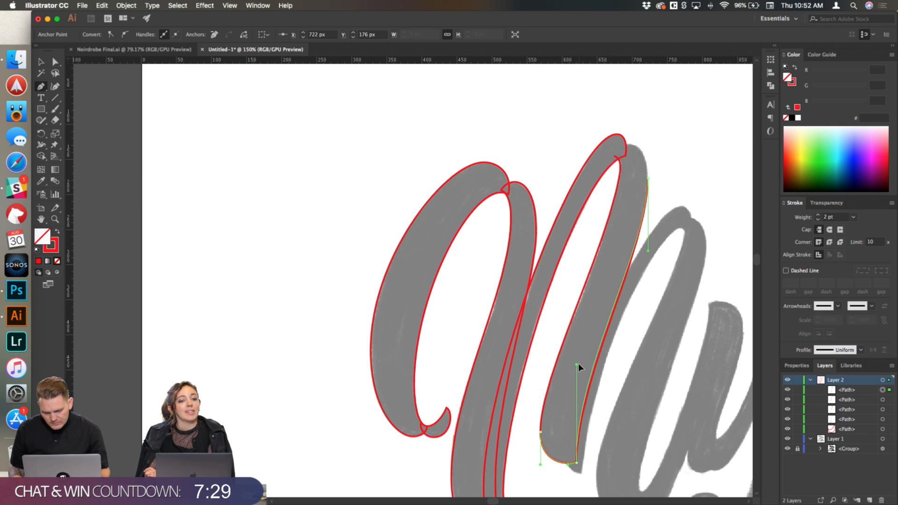
# Step: Close the fourth stroke's path at its starting point X 674, Y 145 px, round its top and deselect the path
pyautogui.scroll(1, 709, 194)
pyautogui.scroll(3, 641, 180)
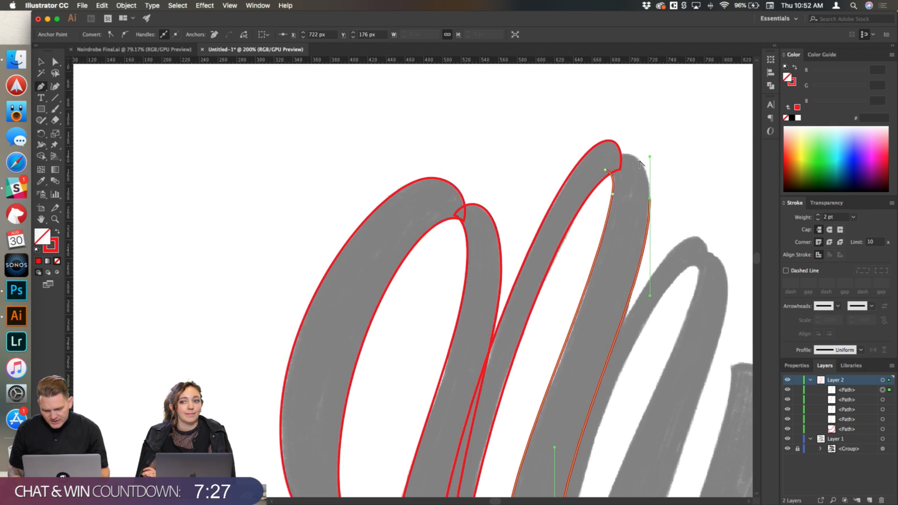
pyautogui.moveTo(588, 174); pyautogui.dragTo(578, 190)
pyautogui.moveTo(638, 173); pyautogui.dragTo(603, 134)
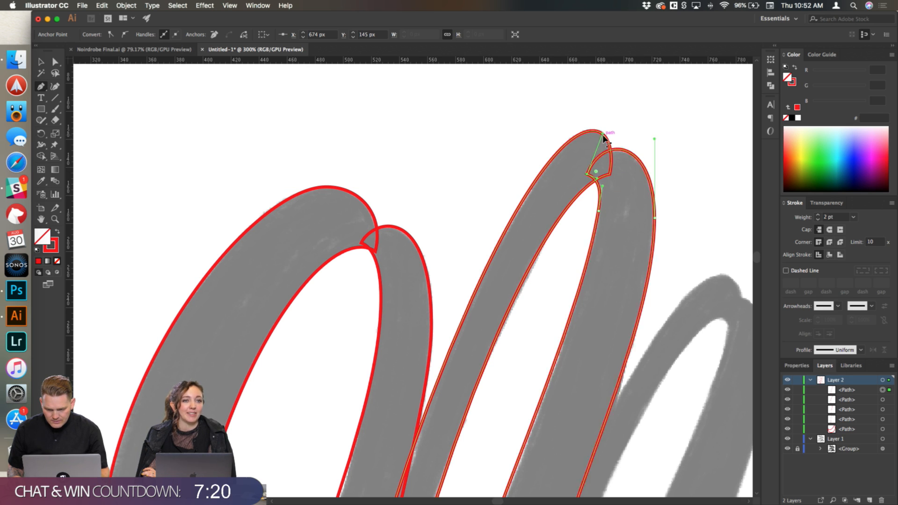
pyautogui.keyDown('super'); pyautogui.click(692, 188); pyautogui.keyUp('super')
# Step: Start the fifth stroke at X 628, Y 597 px, add an anchor at X 768, Y 248 px and shape the lower edge
pyautogui.scroll(-2, 692, 188)
pyautogui.scroll(-5, 692, 189)
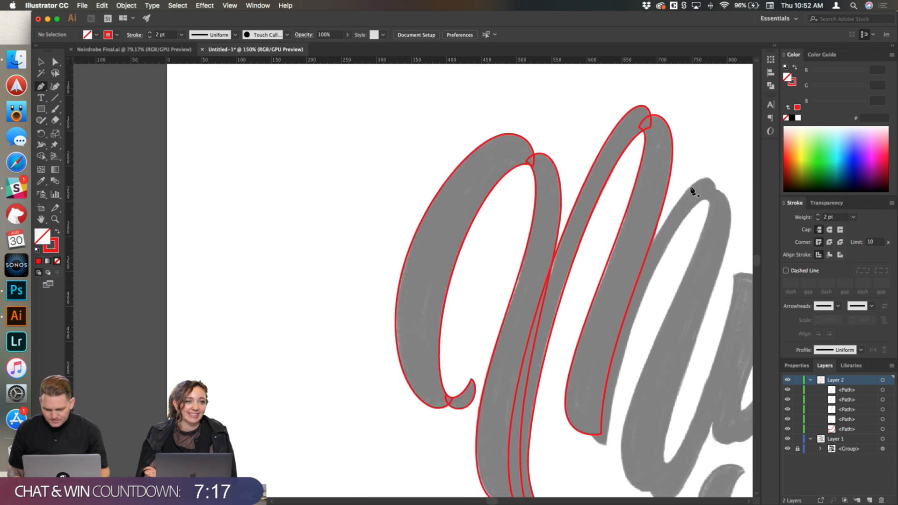
pyautogui.hscroll(5, 692, 193)
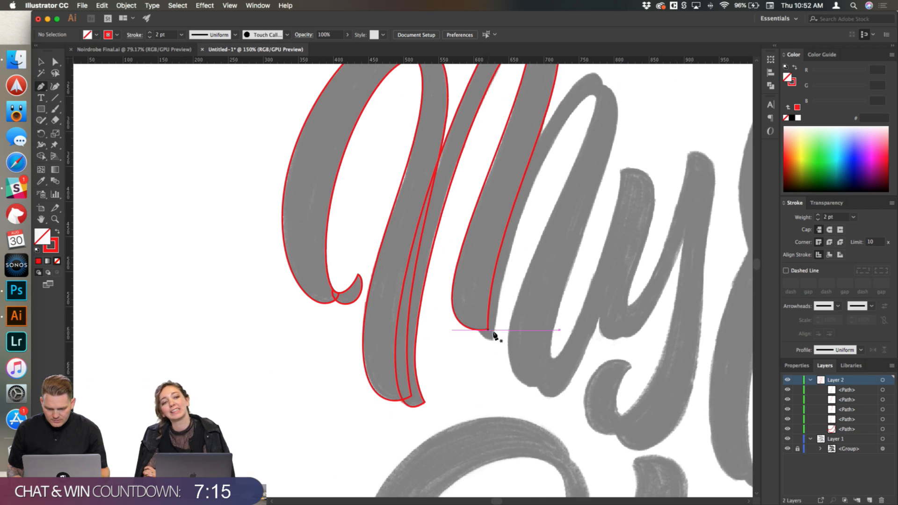
pyautogui.scroll(1, 493, 333)
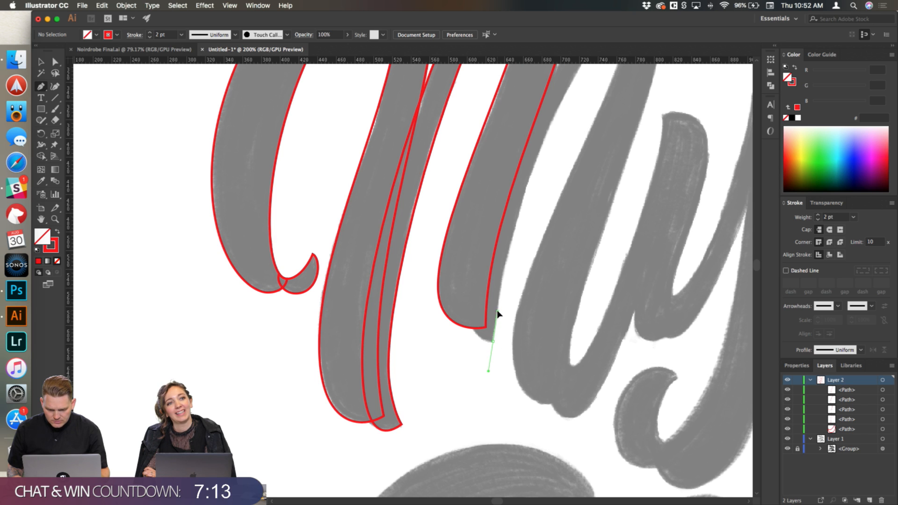
pyautogui.scroll(3, 538, 298)
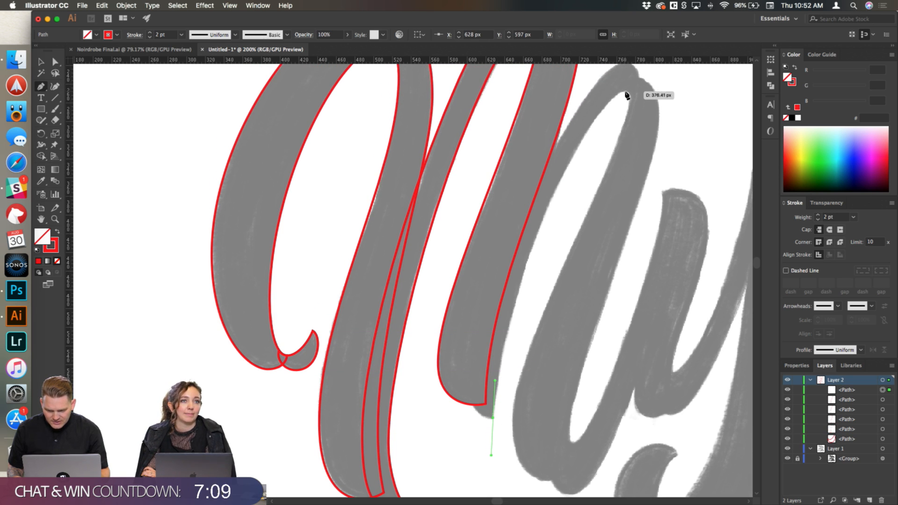
pyautogui.moveTo(625, 91); pyautogui.dragTo(639, 91)
pyautogui.moveTo(563, 227); pyautogui.dragTo(560, 195)
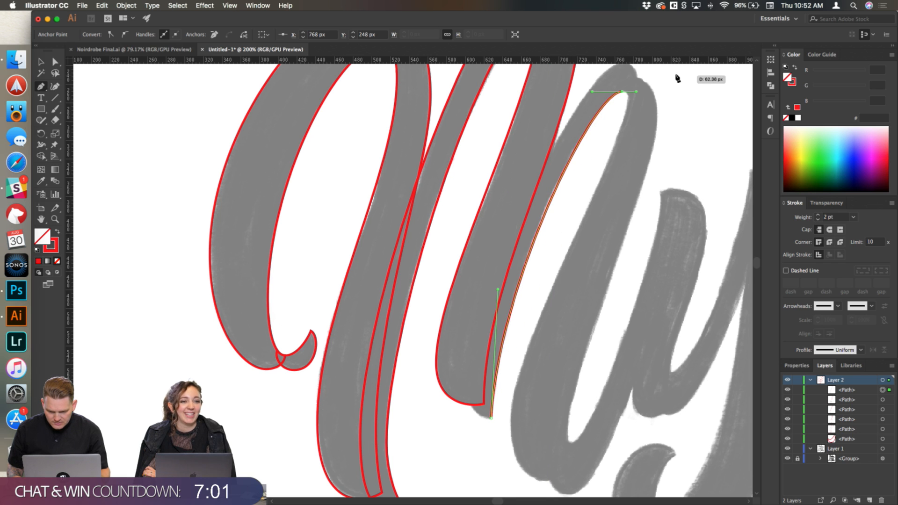
# Step: Add a corner anchor at X 779, Y 253 px and round the fifth stroke's top with an anchor at X 770, Y 217 px
pyautogui.scroll(3, 660, 75)
pyautogui.click(577, 140)
pyautogui.moveTo(579, 143); pyautogui.dragTo(590, 136)
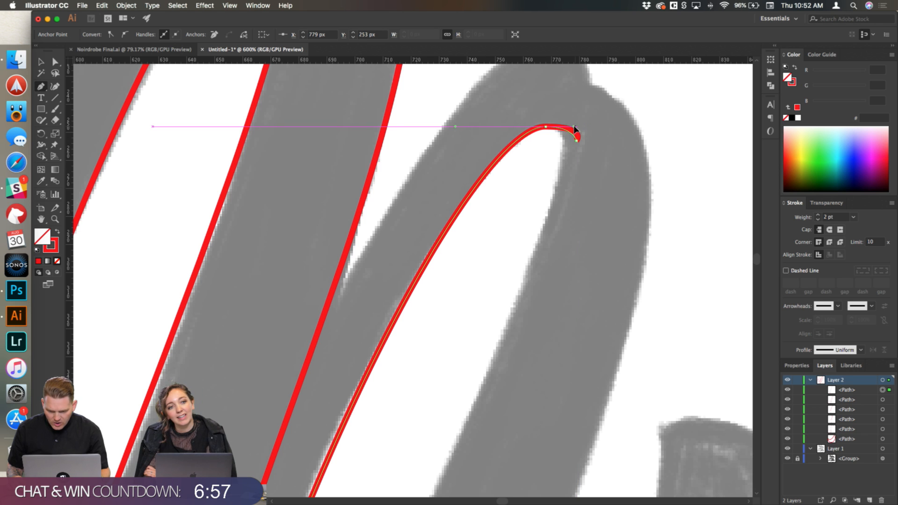
pyautogui.scroll(3, 600, 126)
pyautogui.scroll(2, 582, 187)
pyautogui.moveTo(553, 106); pyautogui.dragTo(499, 104)
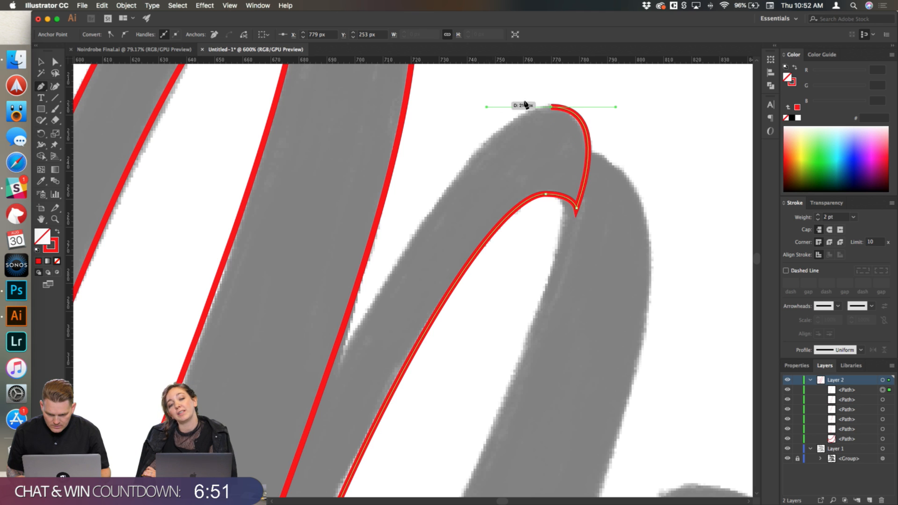
# Step: Add an anchor inside the fourth stroke at X 609, Y 546 px and shape the fifth stroke's long upper edge with the handles
pyautogui.scroll(-4, 597, 85)
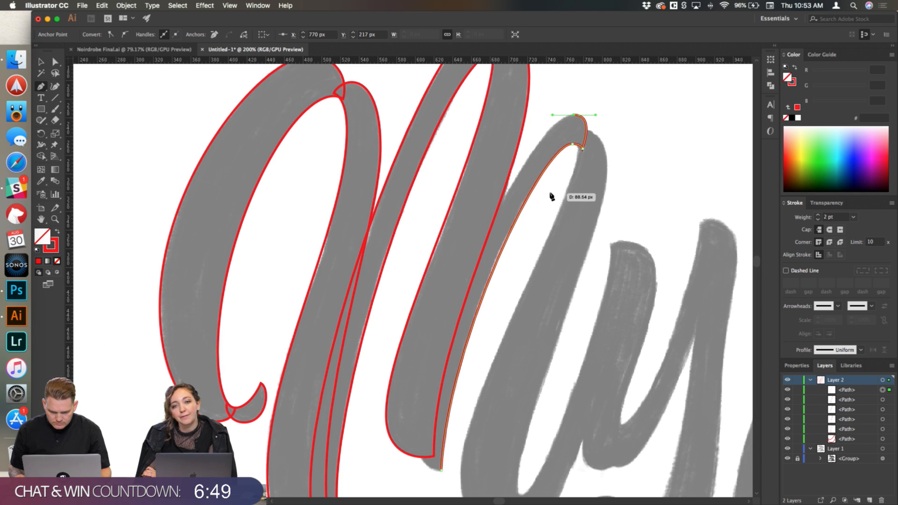
pyautogui.scroll(-5, 538, 220)
pyautogui.moveTo(423, 339); pyautogui.dragTo(418, 391)
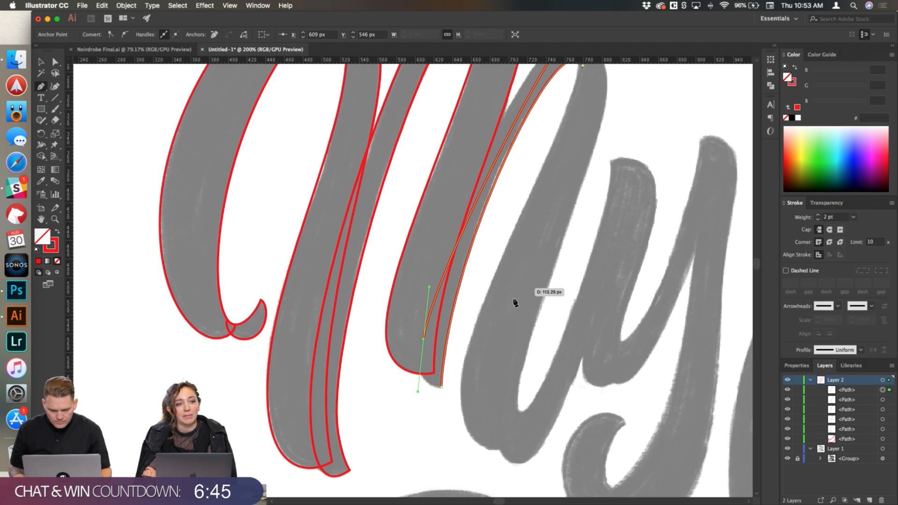
pyautogui.scroll(5, 517, 297)
pyautogui.moveTo(522, 187); pyautogui.dragTo(518, 177)
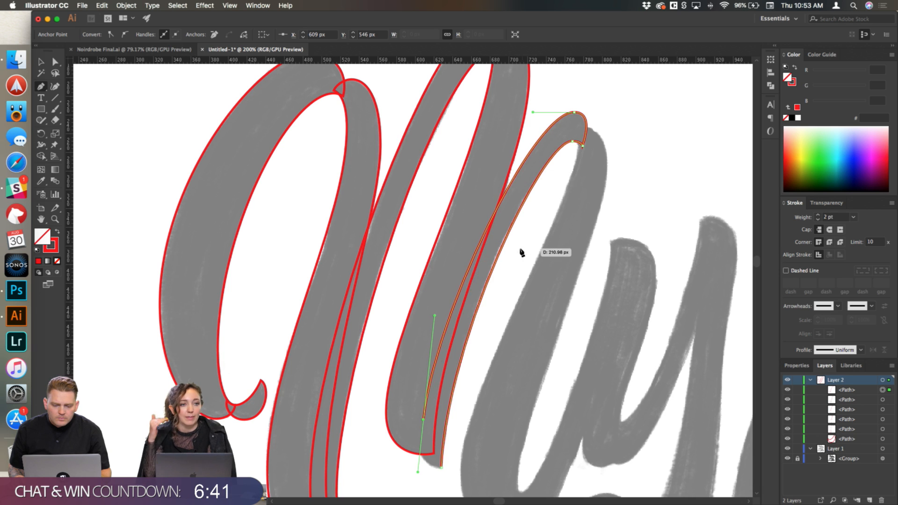
# Step: Shorten the last anchor's outgoing handle, close the fifth stroke's path at X 628, Y 597 px with a rounded bottom and deselect it
pyautogui.scroll(-6, 439, 330)
pyautogui.scroll(2, 430, 353)
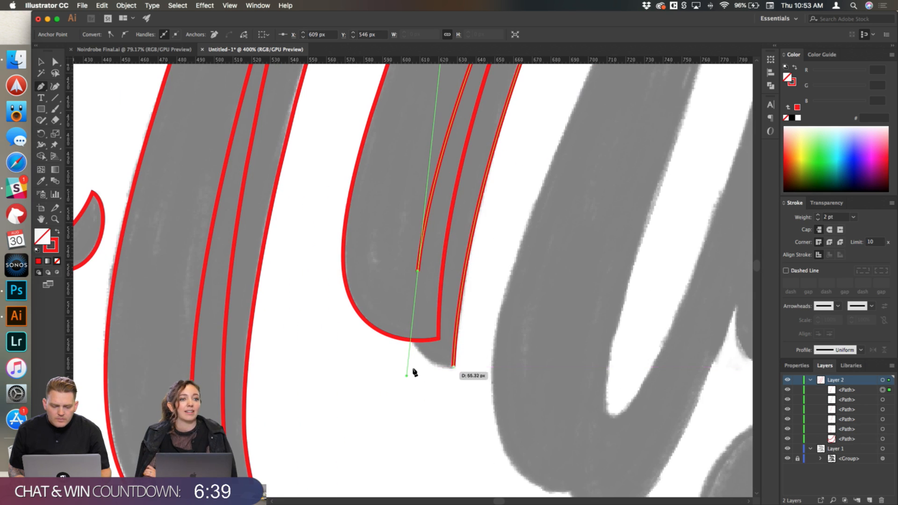
pyautogui.moveTo(407, 376); pyautogui.dragTo(413, 320)
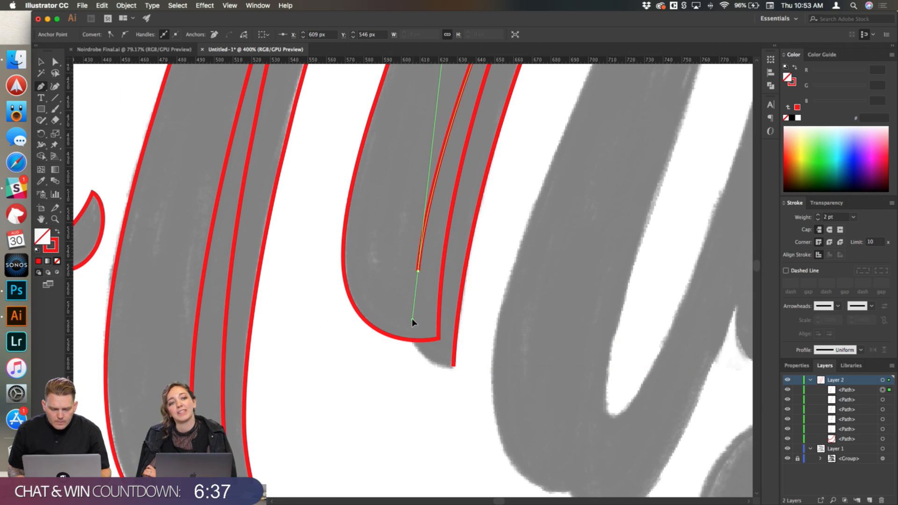
pyautogui.moveTo(455, 367); pyautogui.dragTo(500, 370)
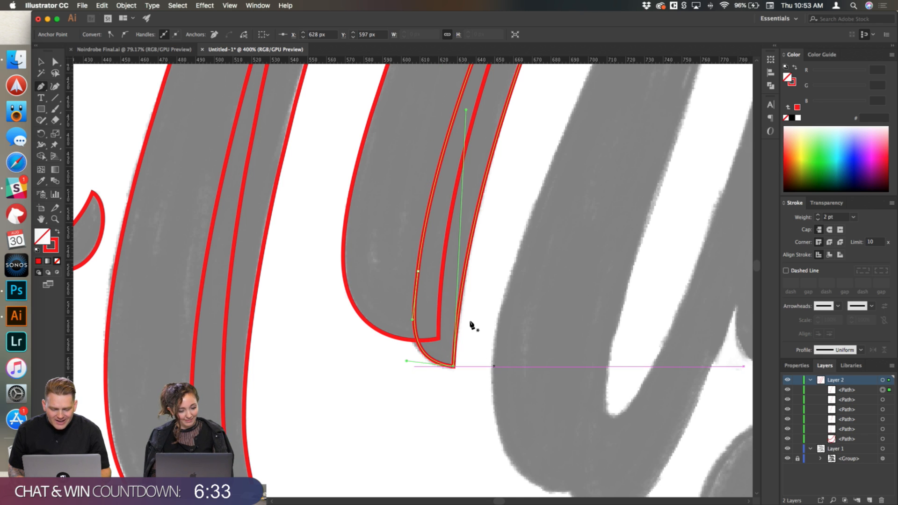
pyautogui.keyDown('super'); pyautogui.click(481, 311); pyautogui.keyUp('super')
pyautogui.scroll(-2, 481, 315)
pyautogui.scroll(5, 482, 319)
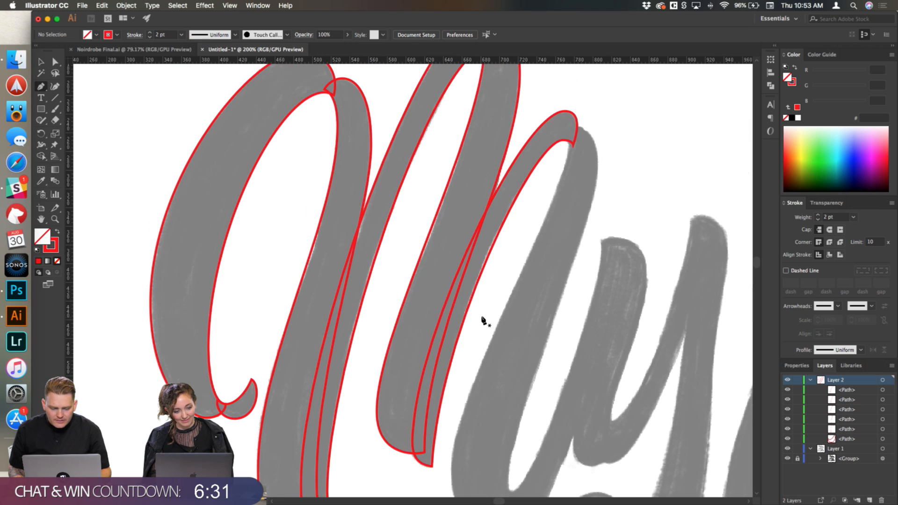
pyautogui.scroll(2, 562, 152)
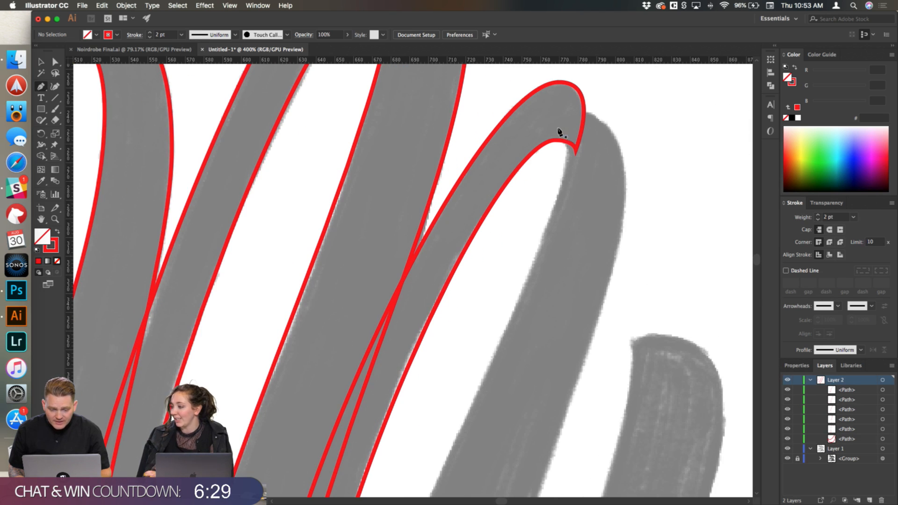
# Step: Start the sixth stroke at X 770, Y 244 px, adding anchors at X 773, Y 265 px and X 648, Y 610 px along its left edge
pyautogui.moveTo(570, 142); pyautogui.dragTo(569, 142)
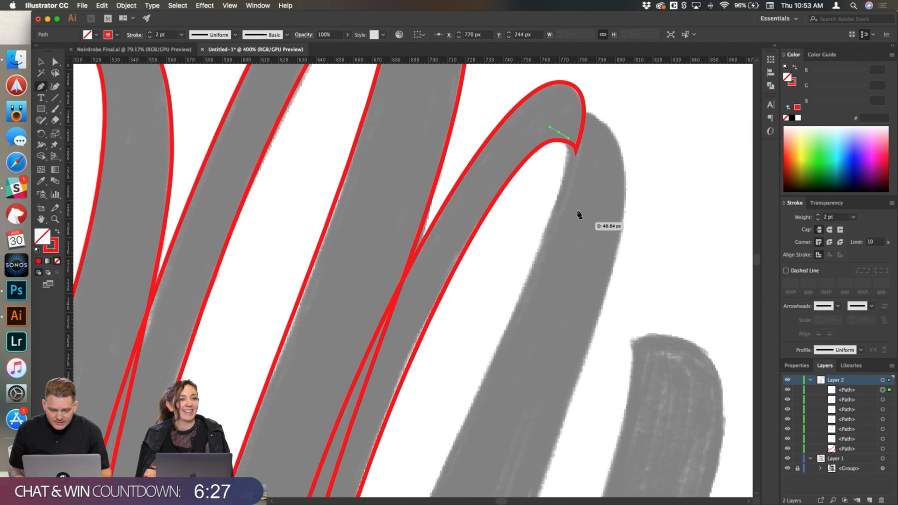
pyautogui.click(558, 190)
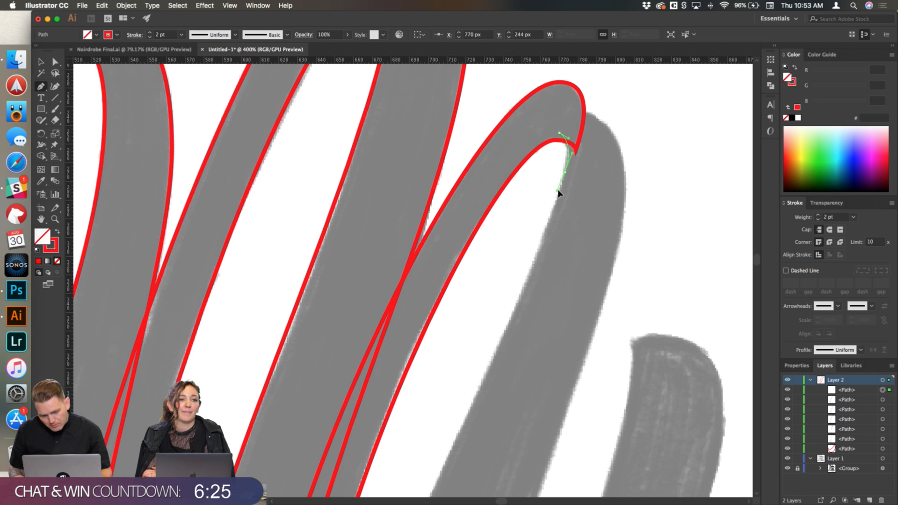
pyautogui.scroll(-4, 562, 192)
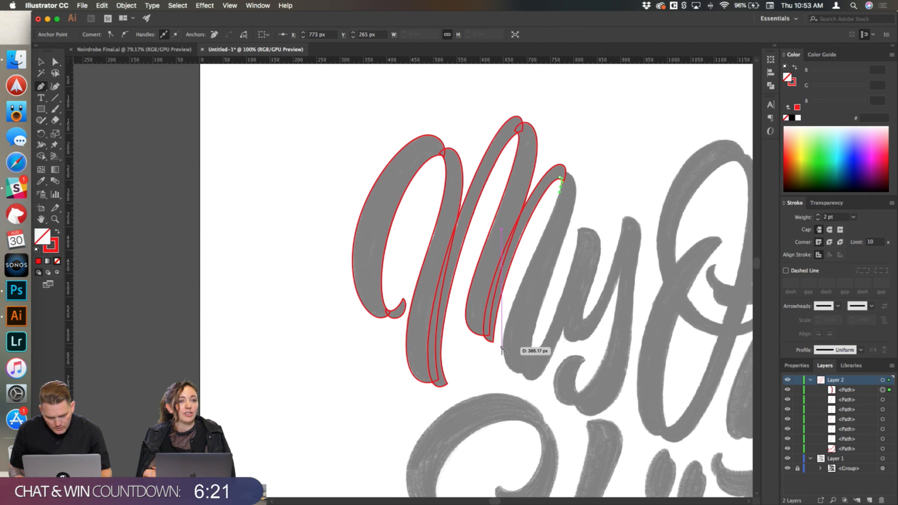
pyautogui.scroll(3, 502, 348)
pyautogui.moveTo(505, 349); pyautogui.dragTo(506, 420)
pyautogui.scroll(2, 621, 188)
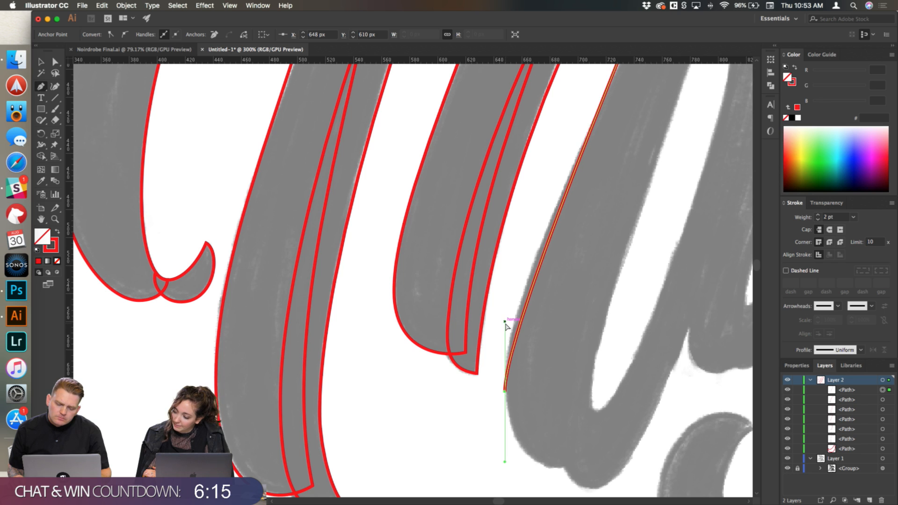
# Step: Lengthen the outgoing handle at X 773, Y 265 px so the sixth stroke's left edge follows the lettering
pyautogui.scroll(5, 533, 251)
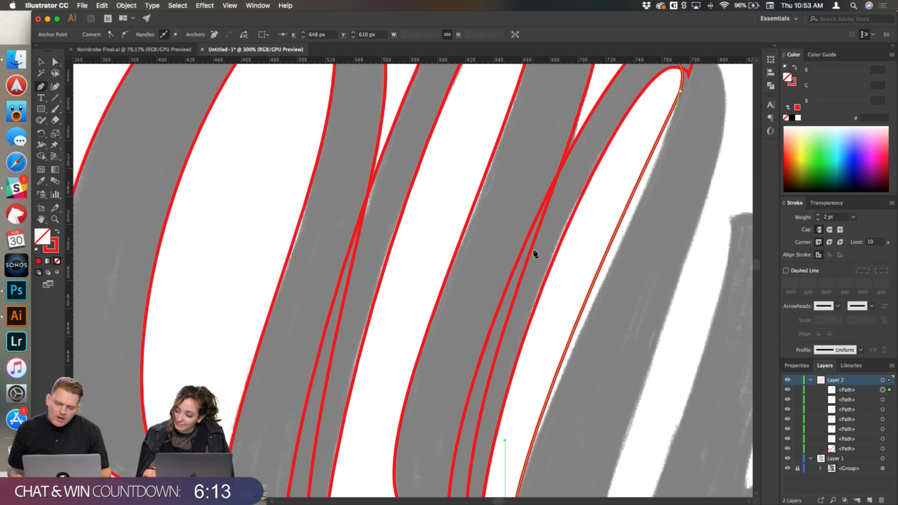
pyautogui.scroll(2, 534, 255)
pyautogui.moveTo(678, 156); pyautogui.dragTo(646, 265)
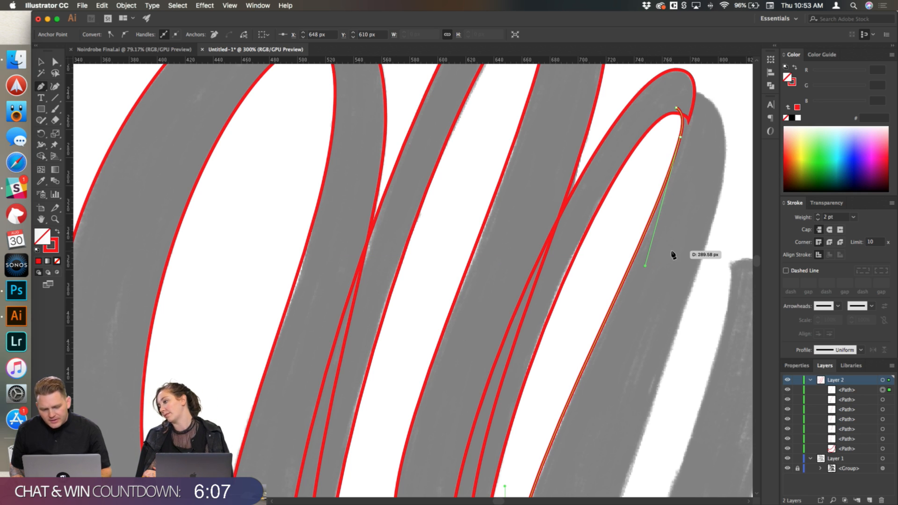
# Step: Round the sixth stroke's bottom with an anchor at X 710, Y 658 px and redirect its outgoing handle upward
pyautogui.scroll(-8, 689, 251)
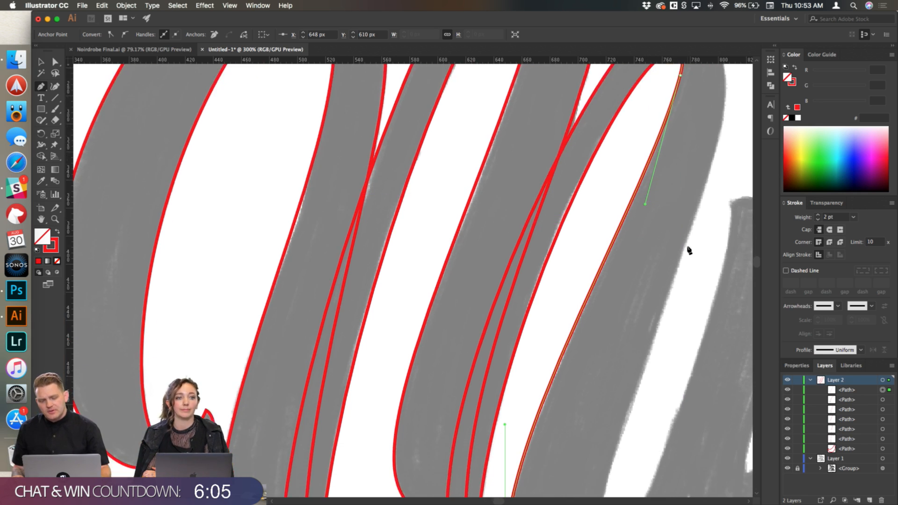
pyautogui.scroll(-2, 689, 252)
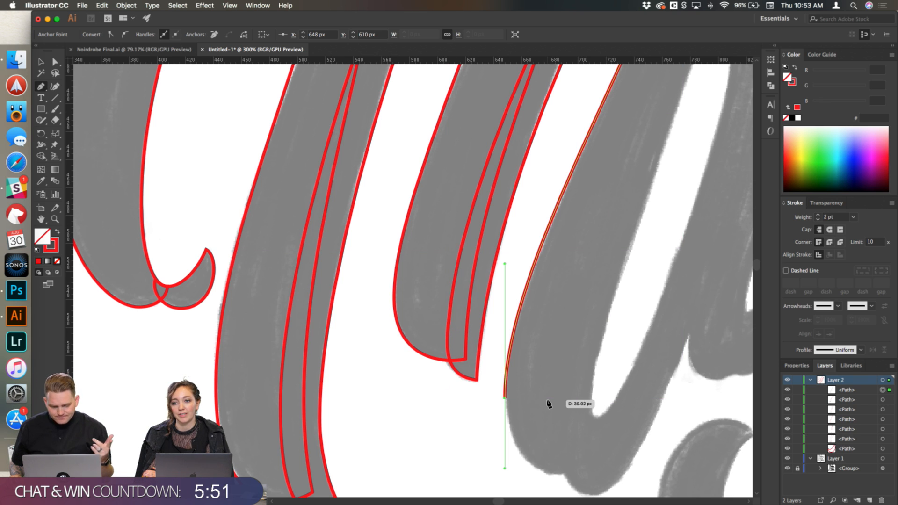
pyautogui.scroll(-4, 572, 456)
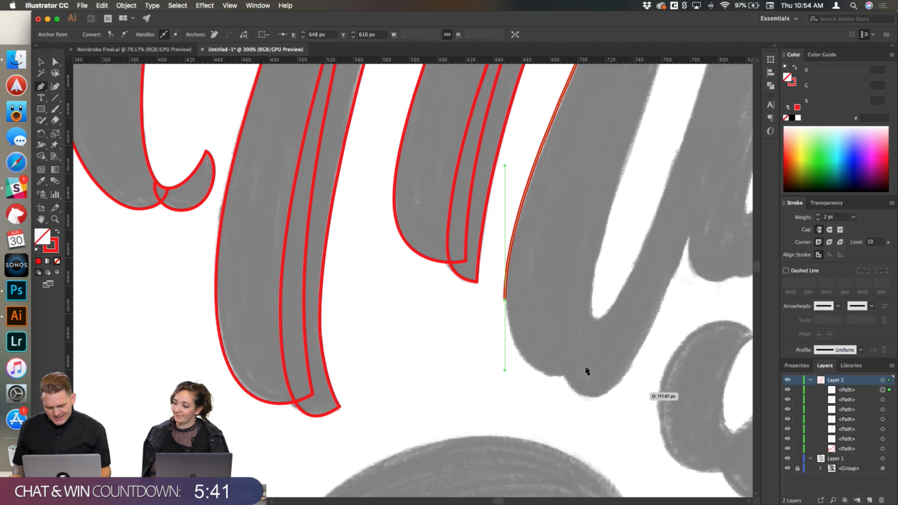
pyautogui.scroll(1, 574, 380)
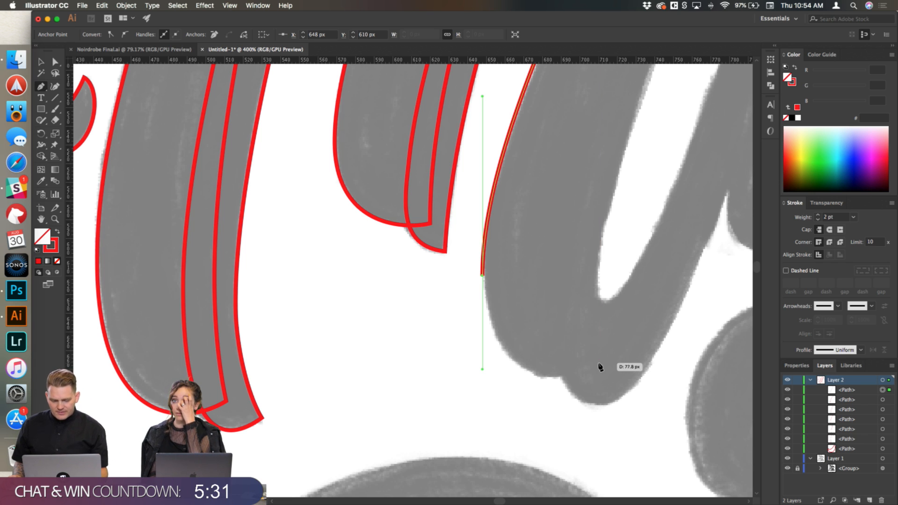
pyautogui.moveTo(599, 367); pyautogui.dragTo(641, 341)
pyautogui.moveTo(521, 365); pyautogui.dragTo(518, 367)
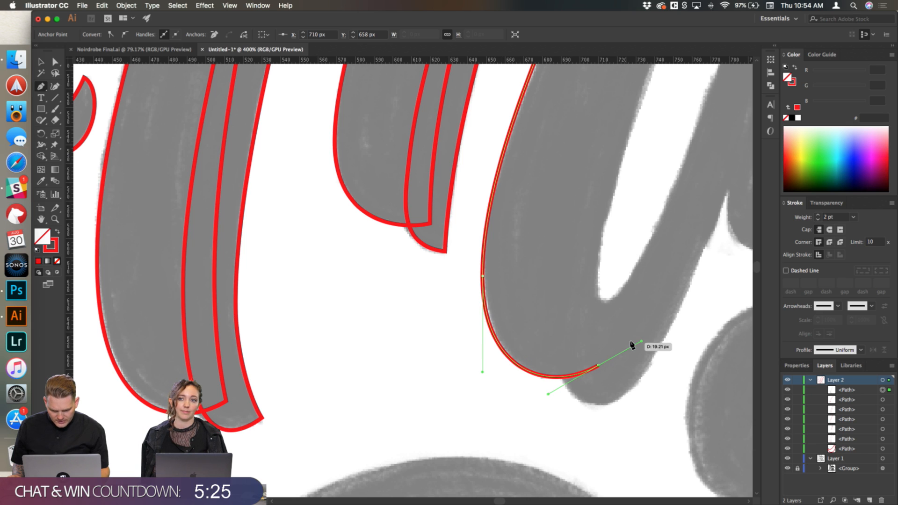
pyautogui.moveTo(642, 341); pyautogui.dragTo(593, 335)
# Step: Add an anchor at X 805, Y 273 px and shape the sixth stroke's right edge with the handle at its bottom corner
pyautogui.scroll(-1, 599, 306)
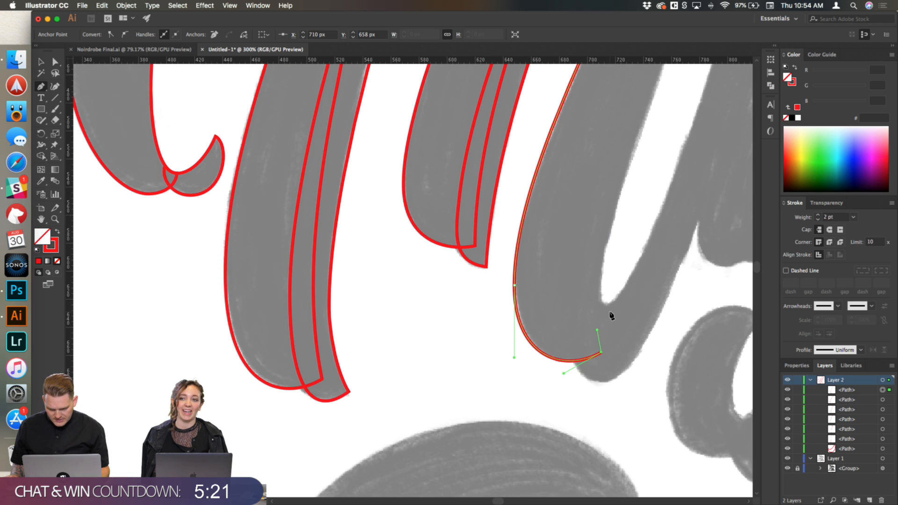
pyautogui.scroll(-2, 611, 316)
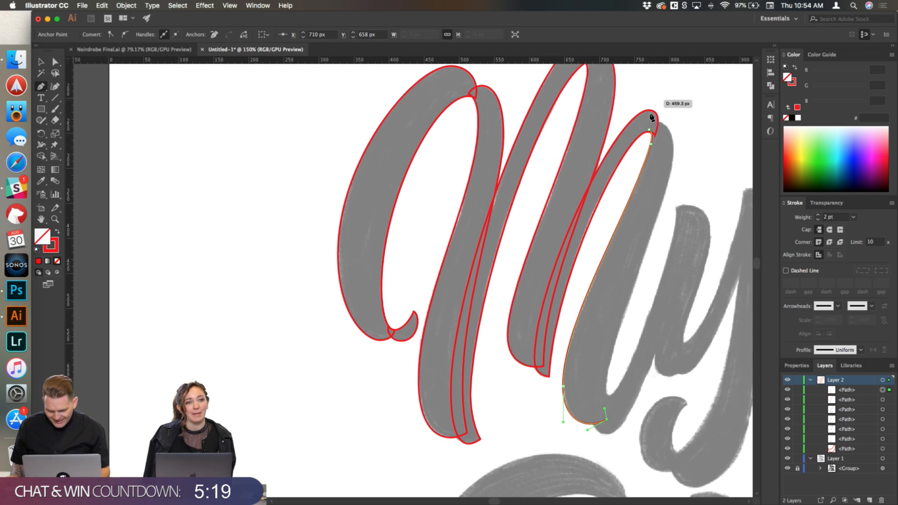
pyautogui.moveTo(674, 151); pyautogui.dragTo(674, 95)
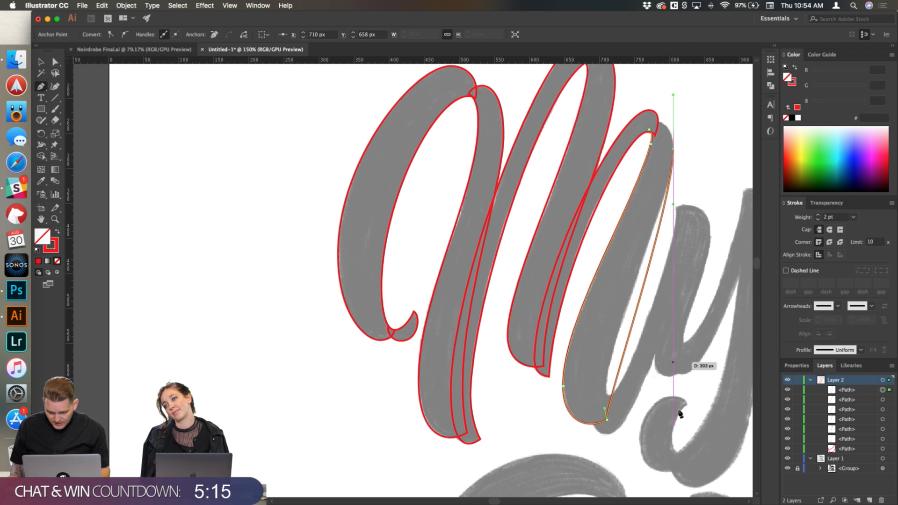
pyautogui.moveTo(606, 411); pyautogui.dragTo(590, 369)
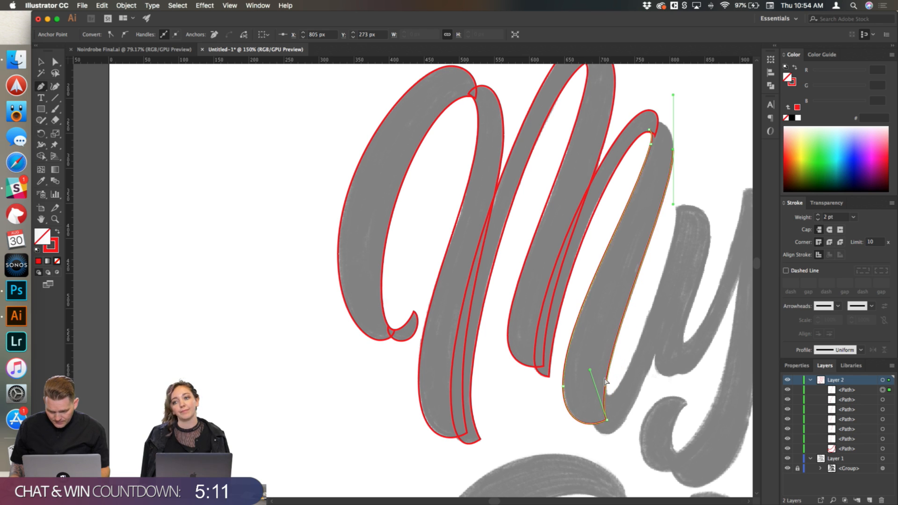
# Step: Add an anchor at X 786, Y 233 px and shorten the right-edge anchor's handle to round the sixth stroke's top
pyautogui.scroll(5, 664, 341)
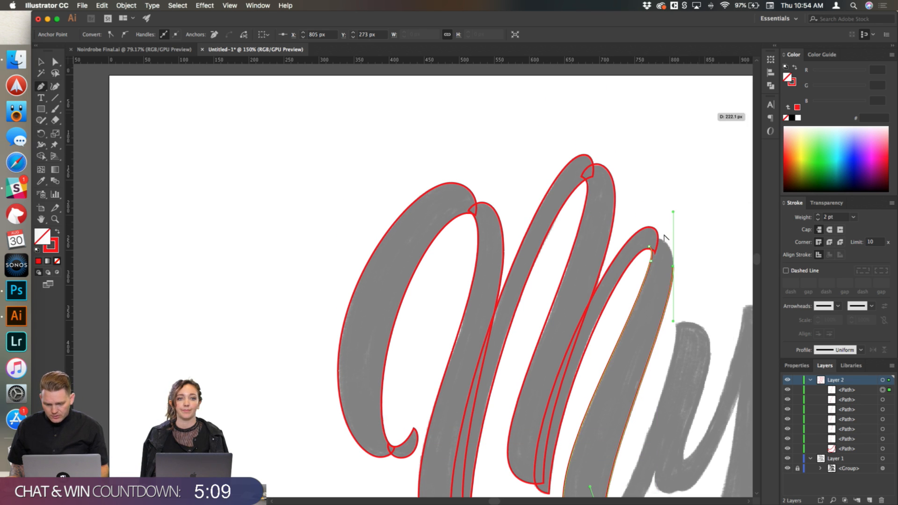
pyautogui.scroll(4, 664, 238)
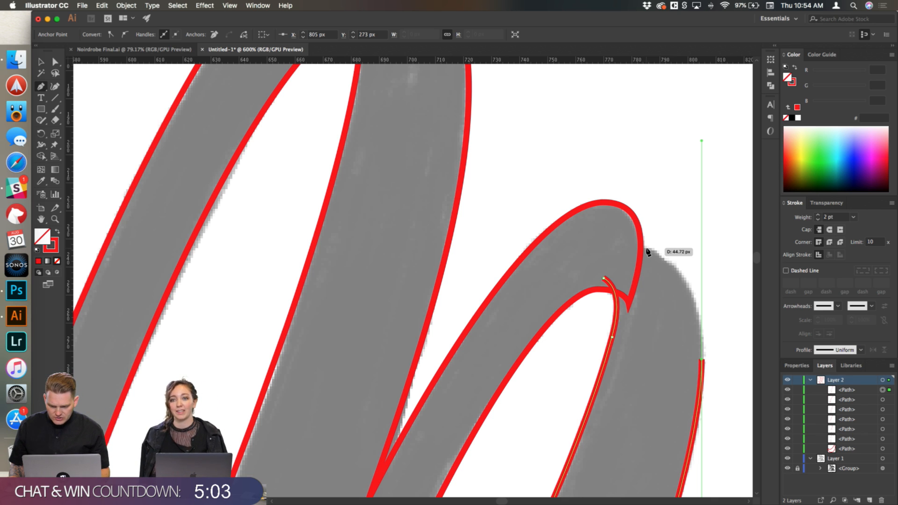
pyautogui.moveTo(648, 248); pyautogui.dragTo(618, 243)
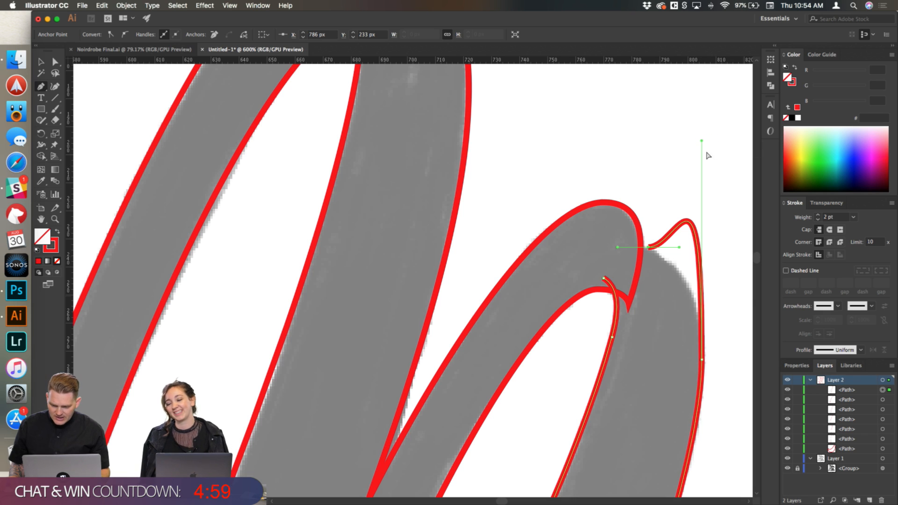
pyautogui.keyDown('super'); pyautogui.click(701, 113); pyautogui.keyUp('super')
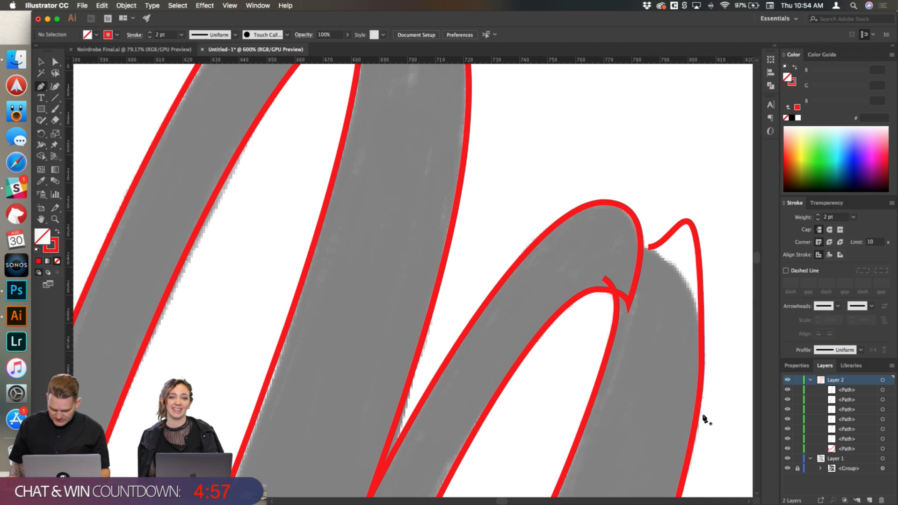
pyautogui.moveTo(698, 244); pyautogui.dragTo(695, 298)
# Step: Close the sixth stroke's path at X 770, Y 244 px, refine the curve over its top and deselect it
pyautogui.moveTo(604, 279)
pyautogui.mouseDown()
pyautogui.moveTo(604, 290)
pyautogui.moveTo(620, 287)
pyautogui.mouseUp()
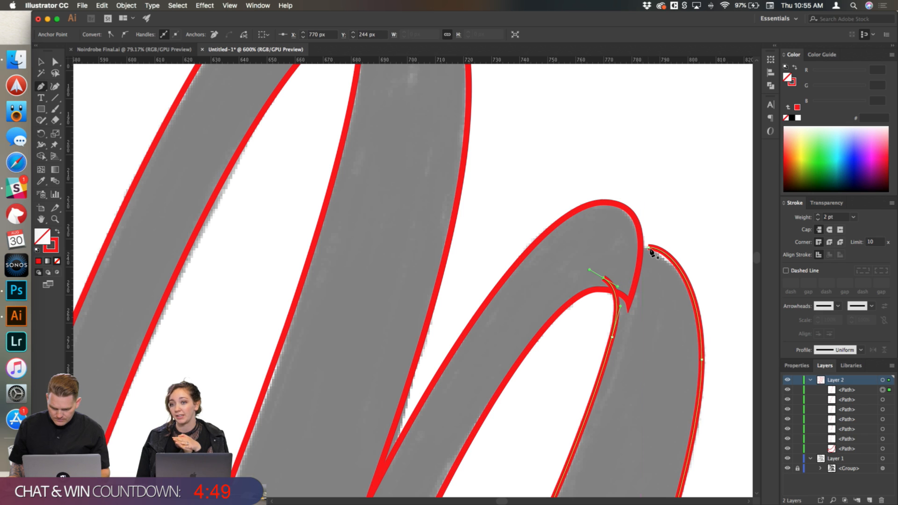
pyautogui.moveTo(648, 247); pyautogui.dragTo(634, 247)
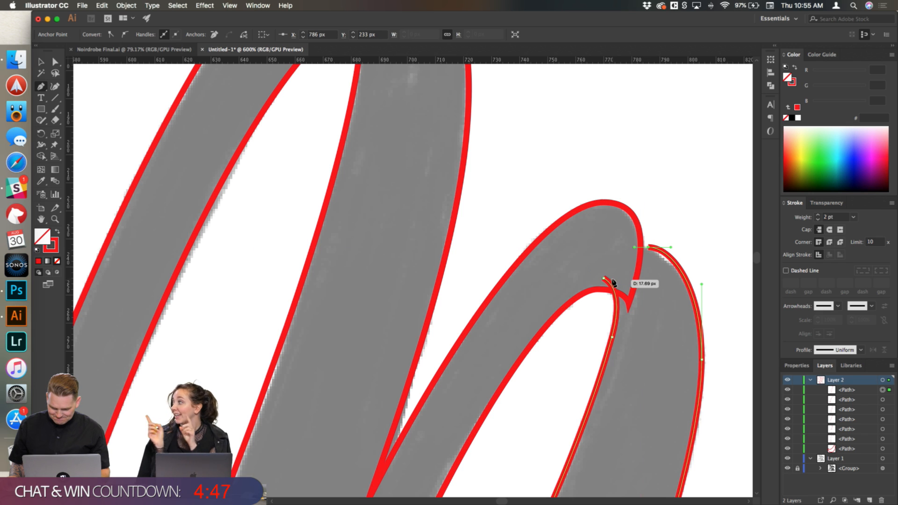
pyautogui.moveTo(604, 279); pyautogui.dragTo(601, 299)
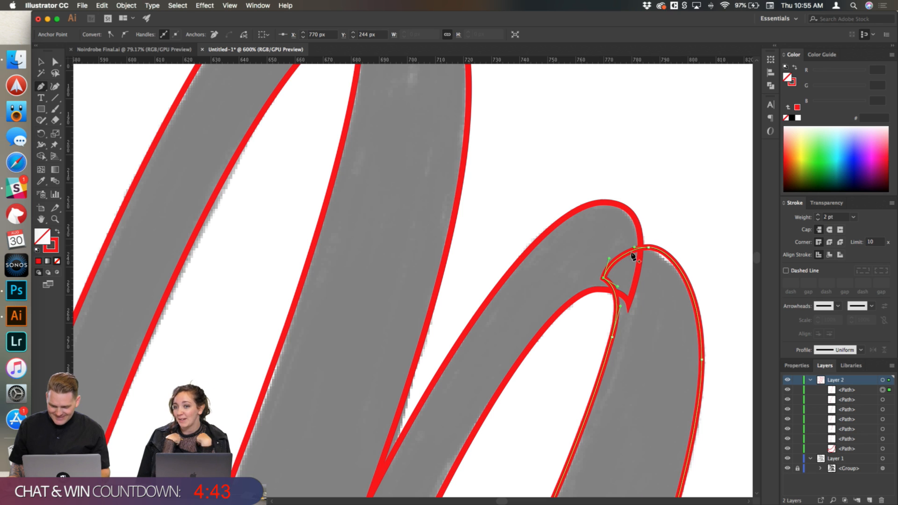
pyautogui.moveTo(635, 247); pyautogui.dragTo(629, 247)
pyautogui.keyDown('super'); pyautogui.click(681, 216); pyautogui.keyUp('super')
# Step: Start the M's exit stroke at X 682, Y 648 px and round its bottom with an anchor at X 711, Y 677 px
pyautogui.scroll(-3, 682, 217)
pyautogui.scroll(-1, 685, 216)
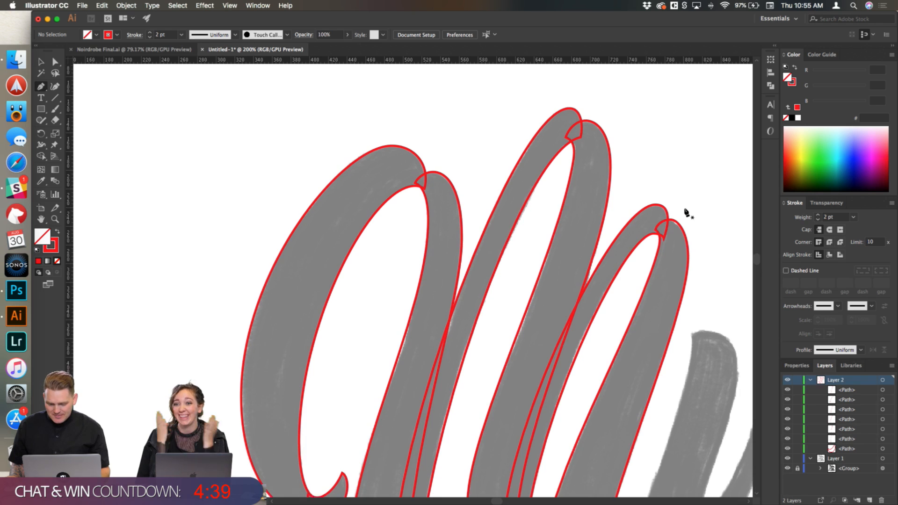
pyautogui.scroll(-1, 686, 218)
pyautogui.scroll(-5, 688, 201)
pyautogui.scroll(5, 683, 216)
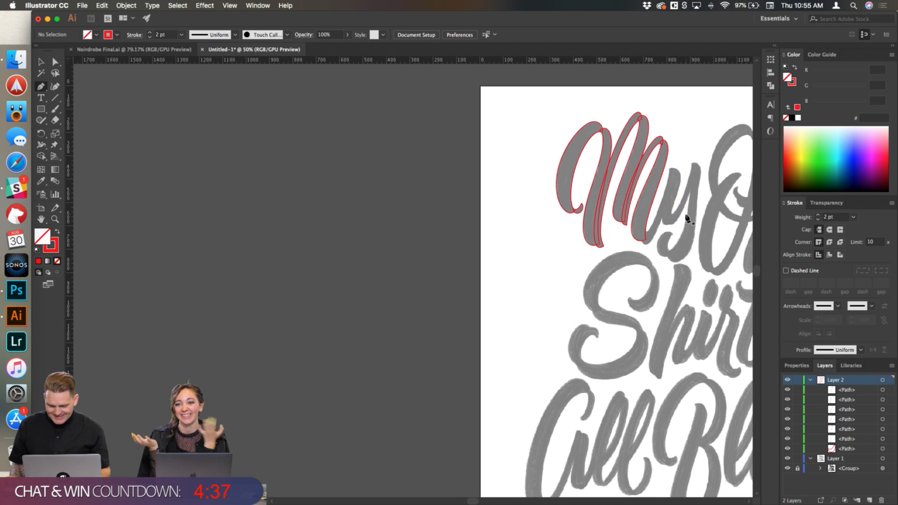
pyautogui.scroll(2, 648, 217)
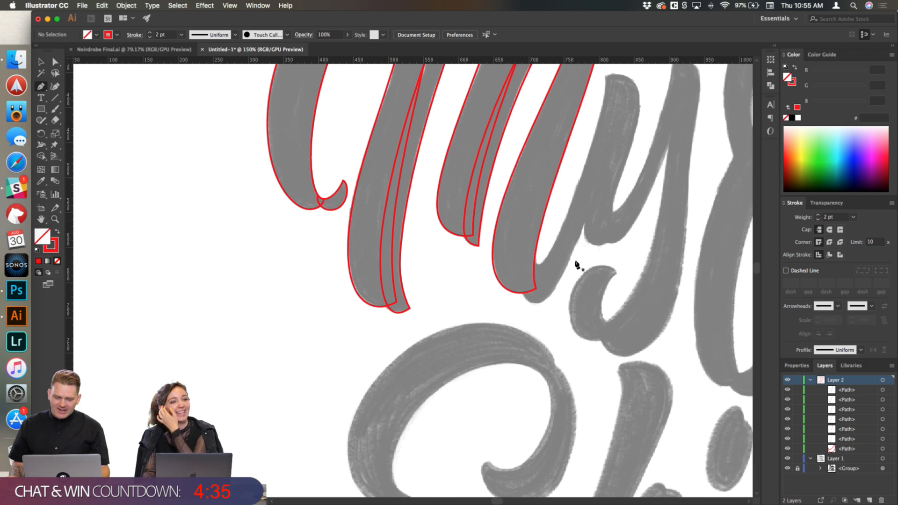
pyautogui.scroll(2, 518, 291)
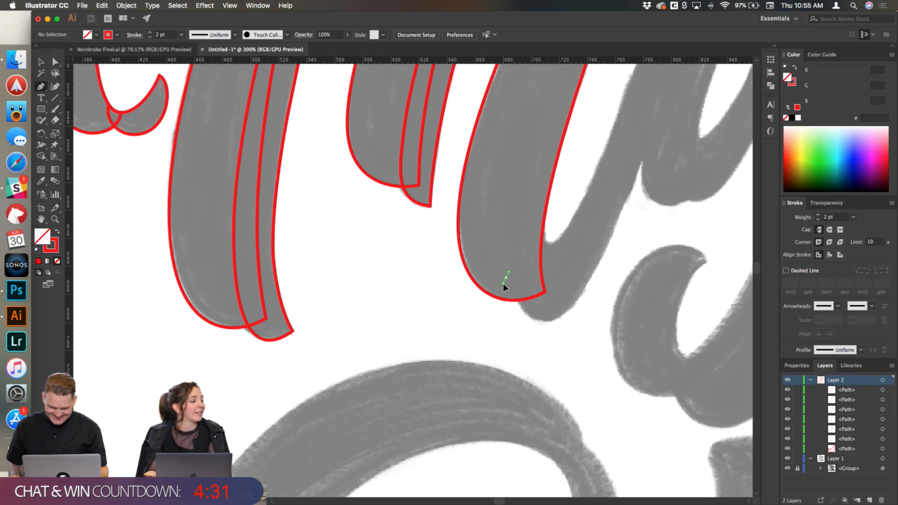
pyautogui.moveTo(508, 299); pyautogui.dragTo(507, 298)
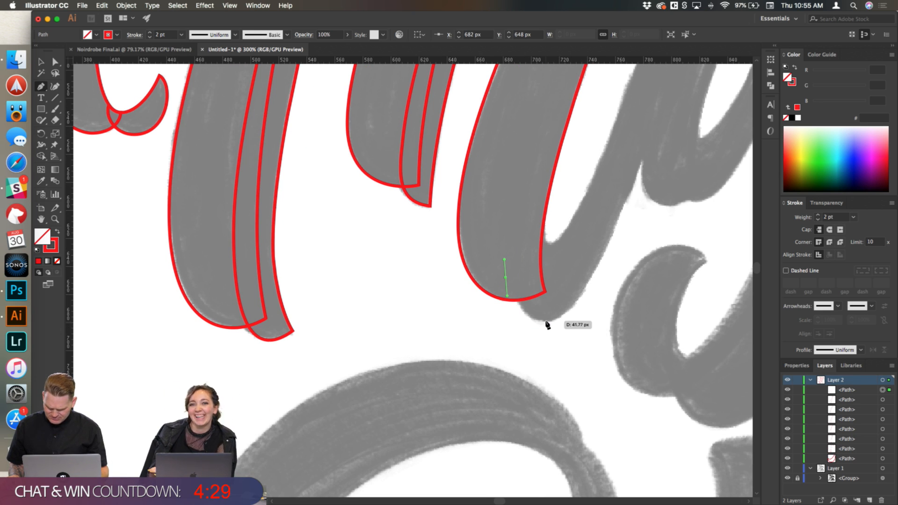
pyautogui.moveTo(547, 319); pyautogui.dragTo(574, 320)
# Step: Add an anchor at X 805, Y 477 px inside the y's first stem and shape the exit stroke's lower edge with the handles
pyautogui.scroll(-2, 613, 262)
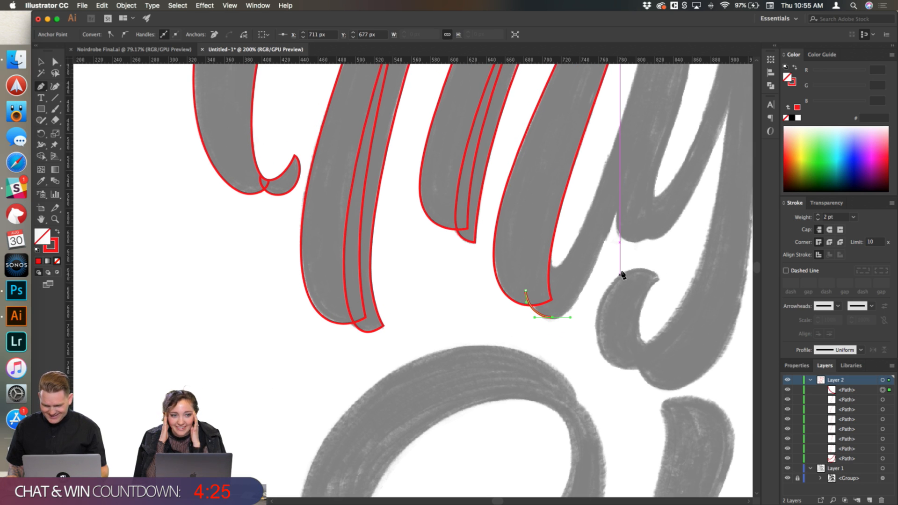
pyautogui.scroll(4, 674, 184)
pyautogui.moveTo(639, 255); pyautogui.dragTo(649, 210)
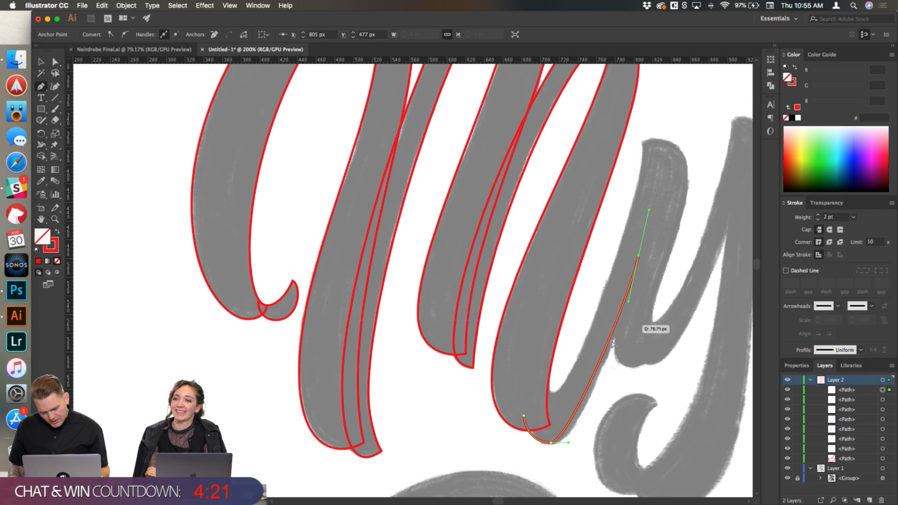
pyautogui.moveTo(600, 363); pyautogui.dragTo(603, 370)
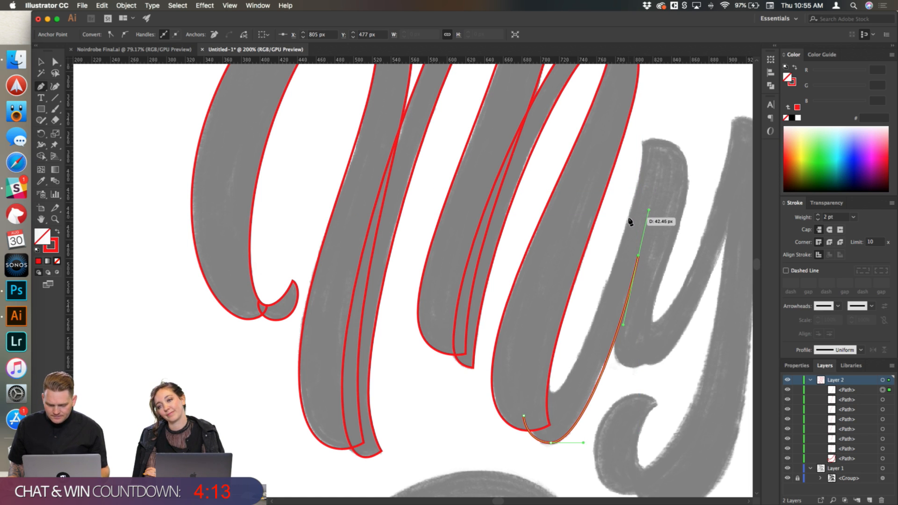
# Step: Round the exit stroke's upper end with an anchor at X 794, Y 436 px and close its path at X 682, Y 648 px
pyautogui.moveTo(628, 217)
pyautogui.mouseDown()
pyautogui.moveTo(648, 217)
pyautogui.moveTo(639, 246)
pyautogui.moveTo(620, 245)
pyautogui.mouseUp()
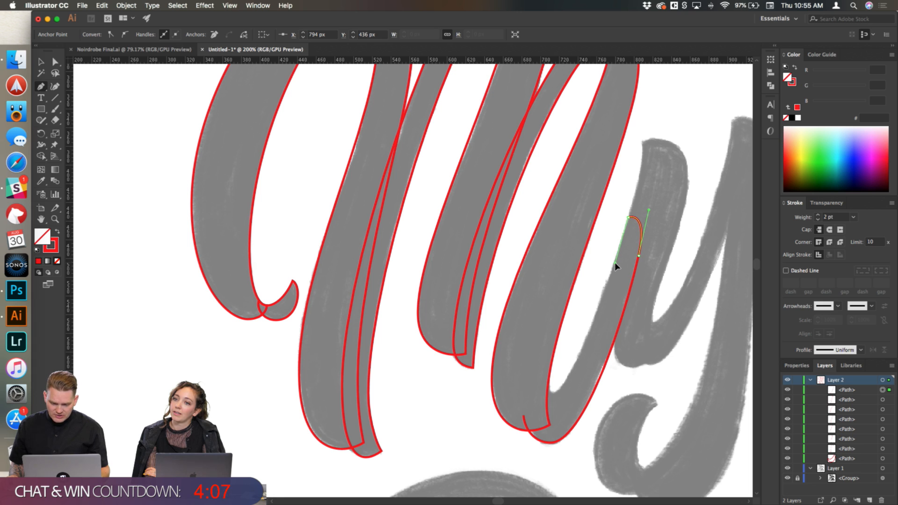
pyautogui.scroll(-5, 615, 266)
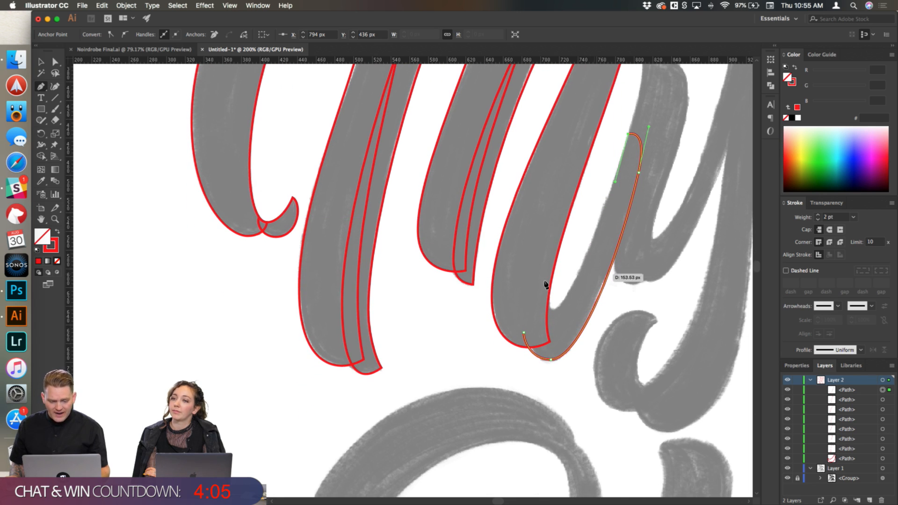
pyautogui.scroll(3, 561, 311)
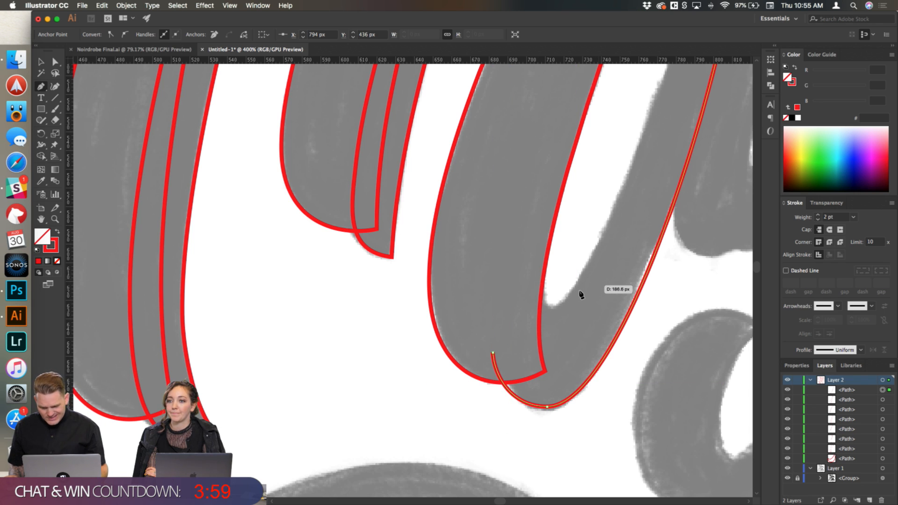
pyautogui.scroll(-1, 583, 293)
pyautogui.scroll(2, 580, 294)
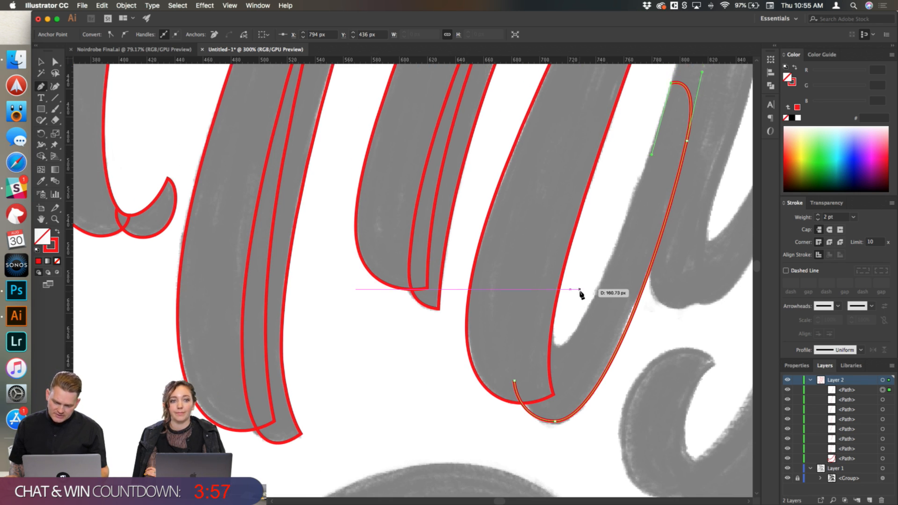
pyautogui.moveTo(514, 381); pyautogui.dragTo(456, 358)
pyautogui.scroll(-3, 672, 157)
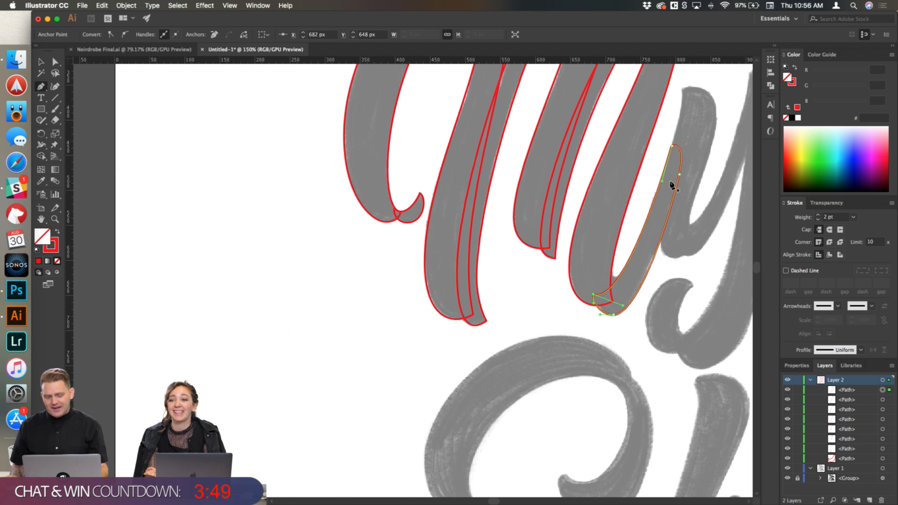
# Step: Deselect the M's exit stroke and start the y's first stem with a smooth anchor at X 808, Y 355 px
pyautogui.hscroll(3, 657, 159)
pyautogui.keyDown('super'); pyautogui.click(657, 110); pyautogui.keyUp('super')
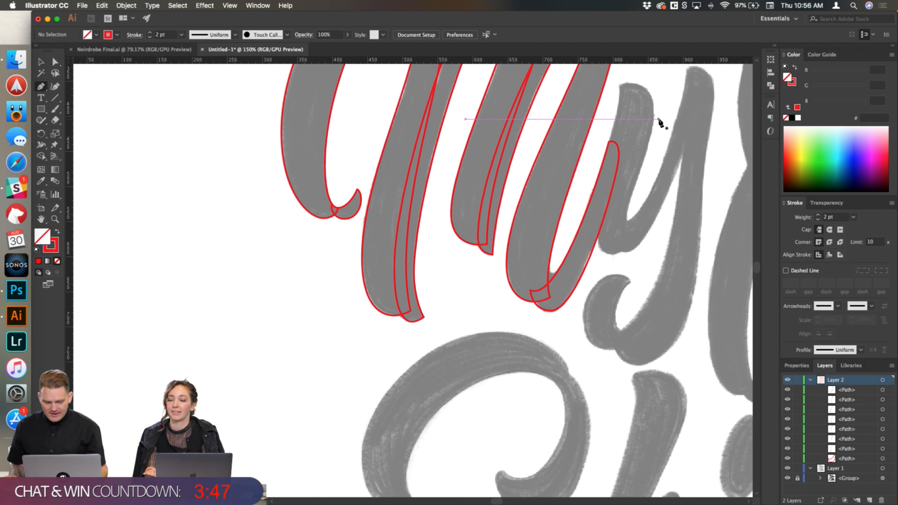
pyautogui.scroll(3, 658, 121)
pyautogui.scroll(2, 624, 114)
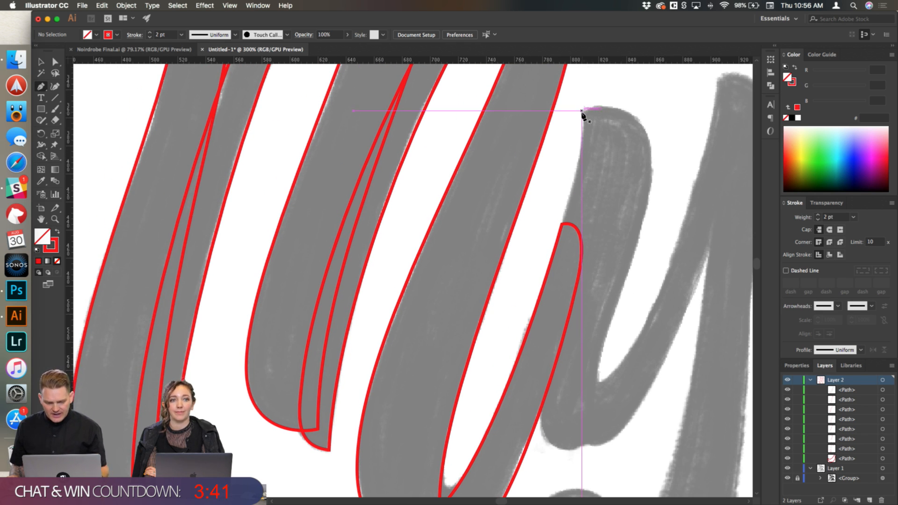
pyautogui.moveTo(582, 112); pyautogui.dragTo(585, 136)
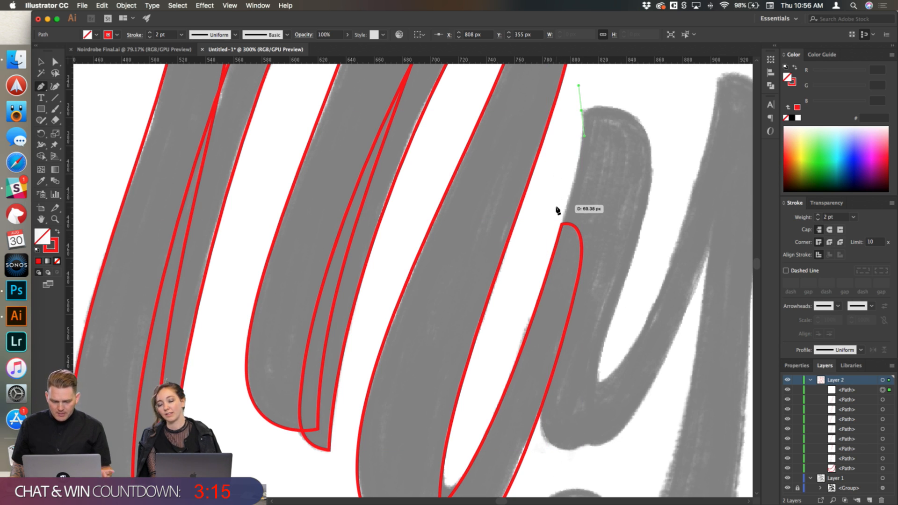
# Step: Add an anchor at X 794, Y 436 px where the stem meets the M's exit stroke and fit the curve's handles to the lettering
pyautogui.scroll(2, 567, 237)
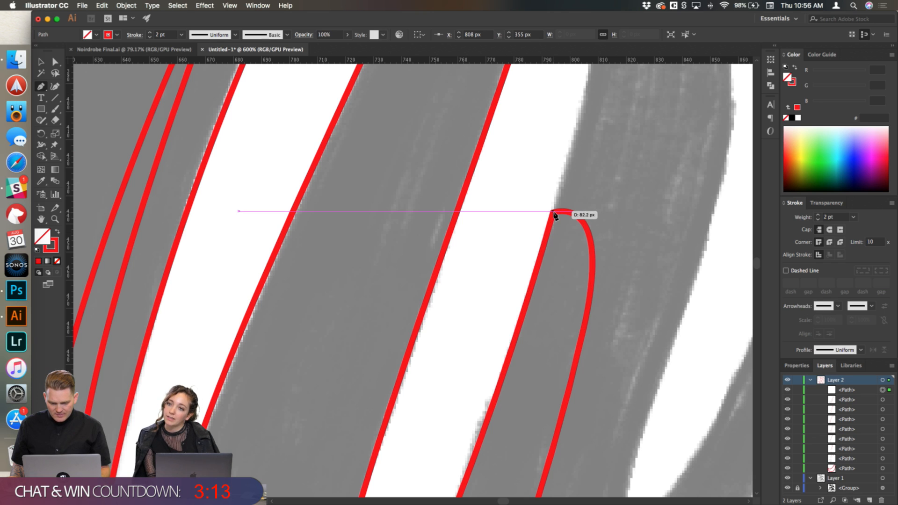
pyautogui.scroll(3, 615, 206)
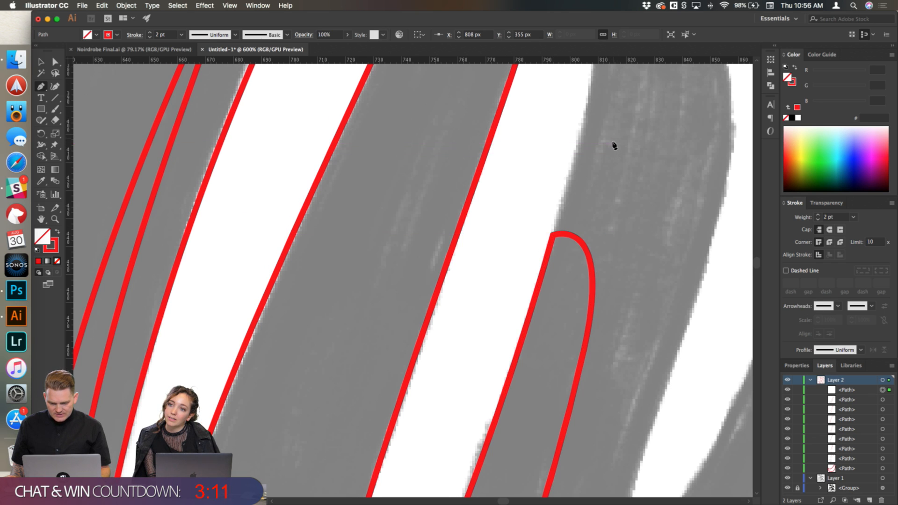
pyautogui.scroll(4, 614, 147)
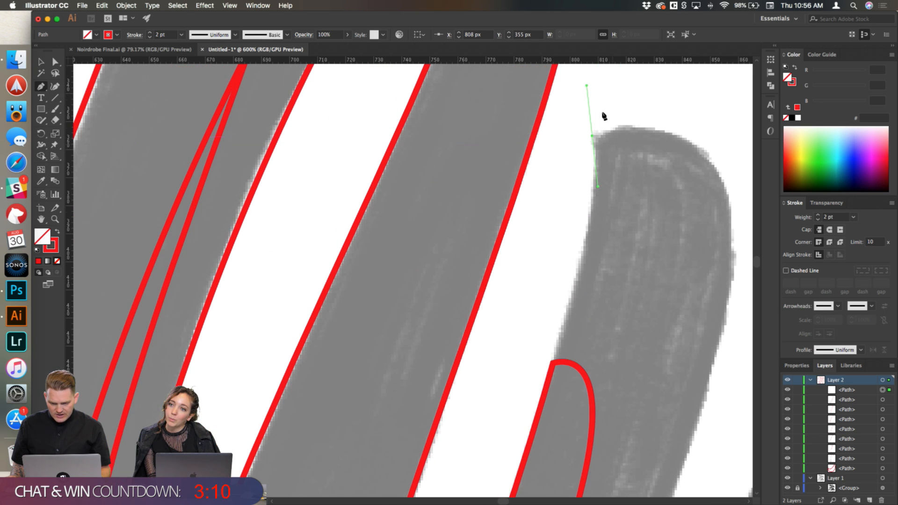
pyautogui.click(554, 371)
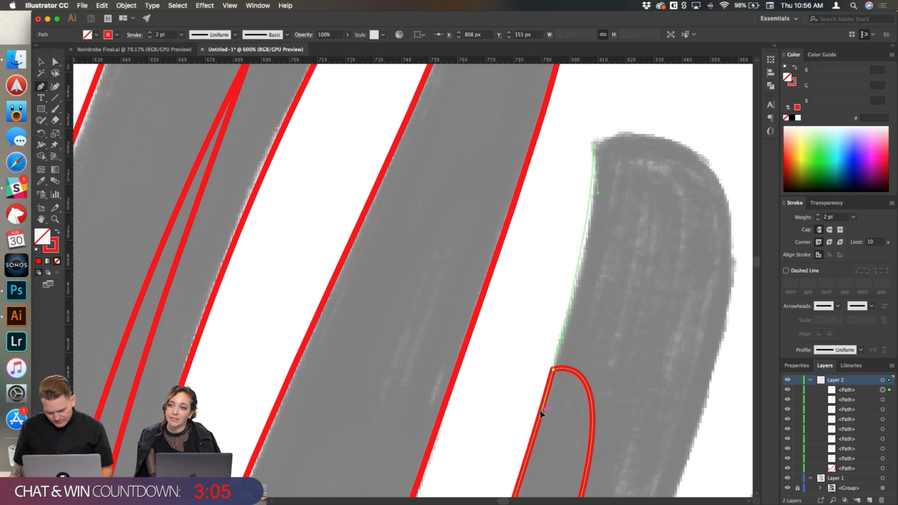
pyautogui.moveTo(540, 411); pyautogui.dragTo(541, 413)
pyautogui.moveTo(598, 193); pyautogui.dragTo(600, 200)
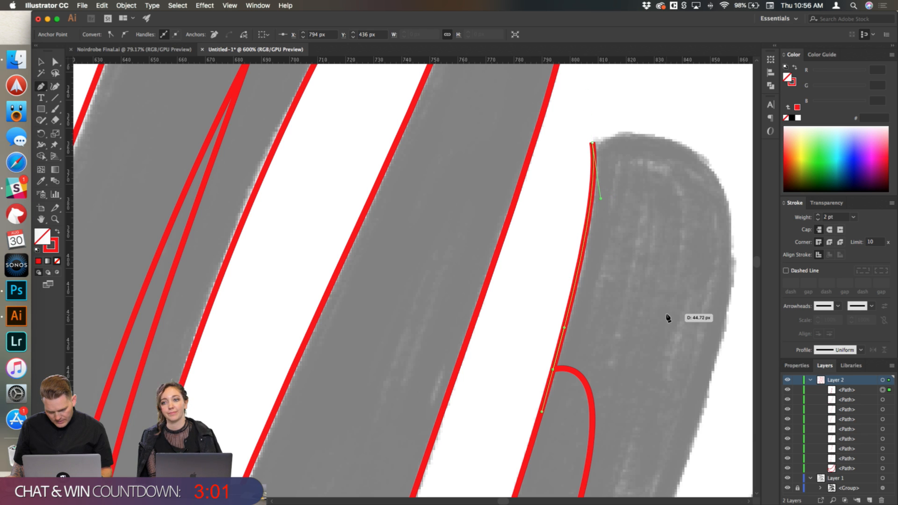
# Step: Round the stem's bottom with anchors at X 796, Y 597 px and X 825, Y 569 px and adjust the curve between them
pyautogui.scroll(-3, 668, 315)
pyautogui.scroll(-2, 667, 318)
pyautogui.scroll(-5, 668, 318)
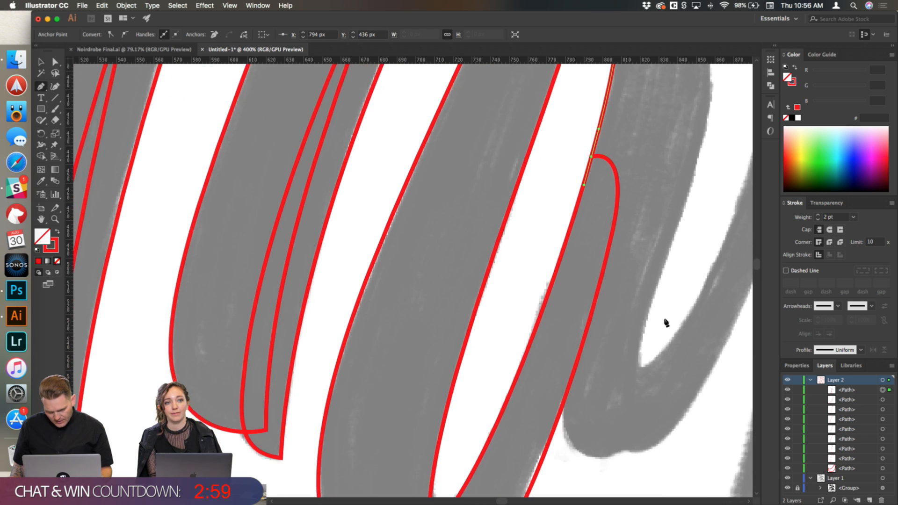
pyautogui.moveTo(593, 399); pyautogui.dragTo(674, 415)
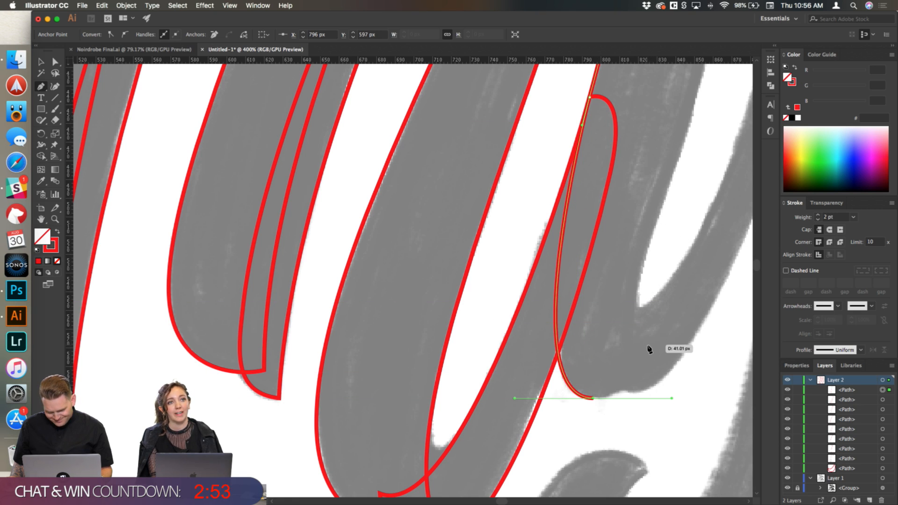
pyautogui.moveTo(649, 340); pyautogui.dragTo(651, 331)
pyautogui.moveTo(644, 385); pyautogui.dragTo(621, 395)
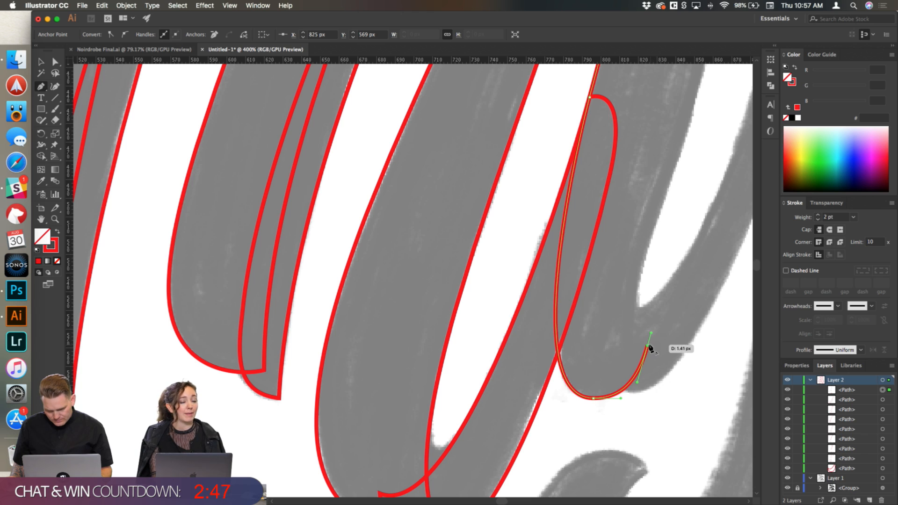
# Step: Redirect the outgoing handle and add an anchor at X 818, Y 549 px where the stem meets the y's upstroke
pyautogui.moveTo(651, 332); pyautogui.dragTo(641, 339)
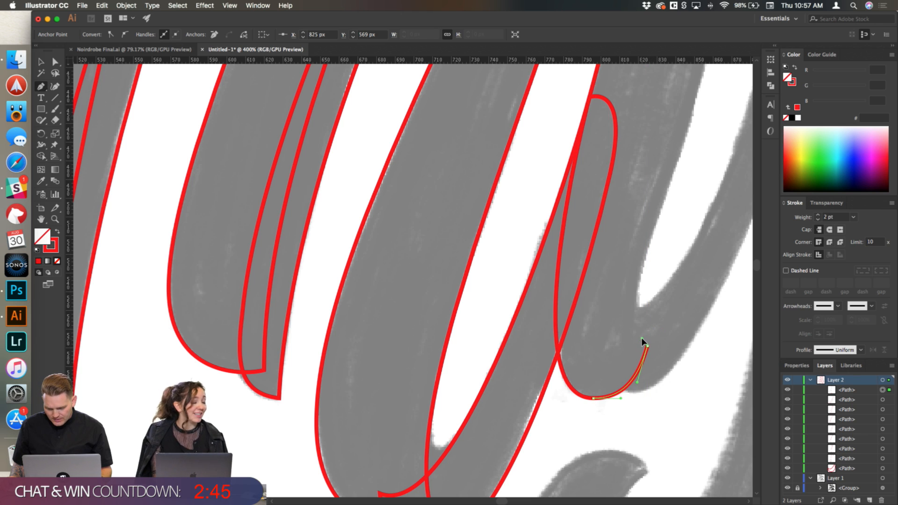
pyautogui.click(635, 297)
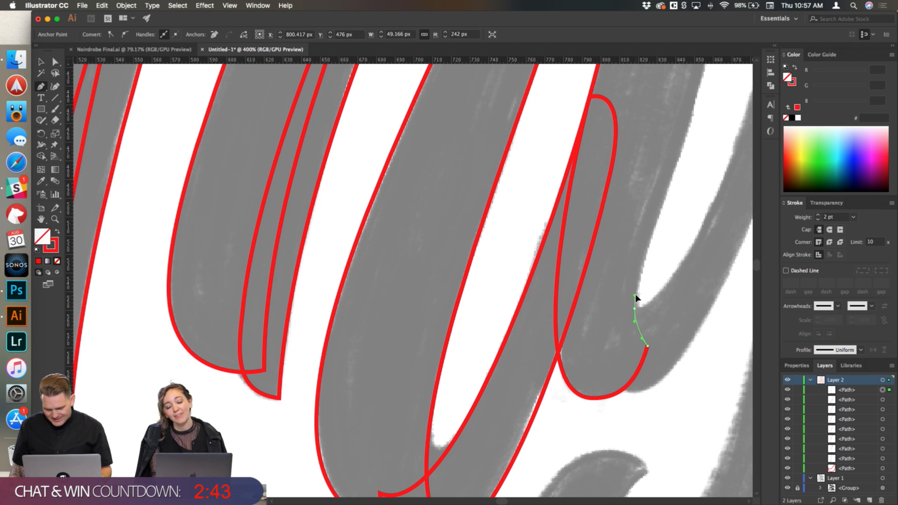
pyautogui.press('super+minus')
pyautogui.scroll(5, 653, 304)
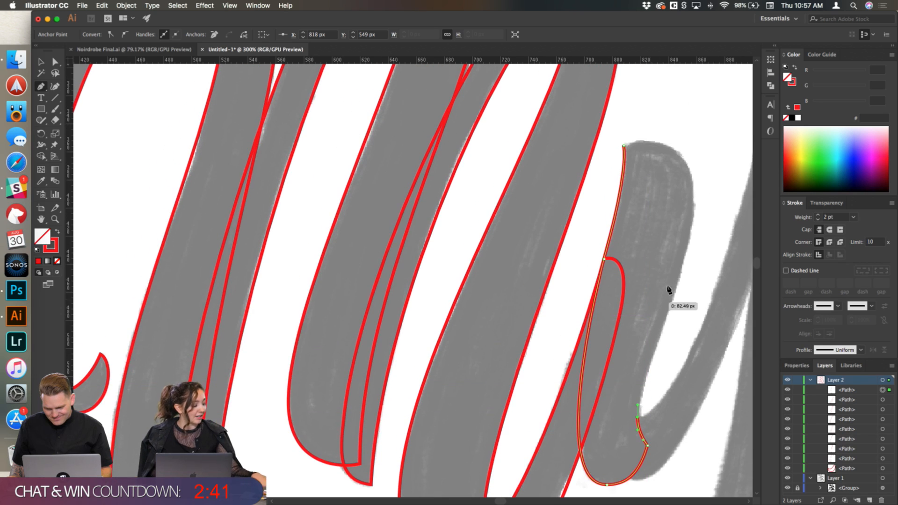
# Step: Trace the stem's right edge with an anchor at X 858, Y 399 px, close the path at X 808, Y 355 px and refine its rounded top
pyautogui.moveTo(694, 206); pyautogui.dragTo(694, 157)
pyautogui.moveTo(639, 409); pyautogui.dragTo(640, 372)
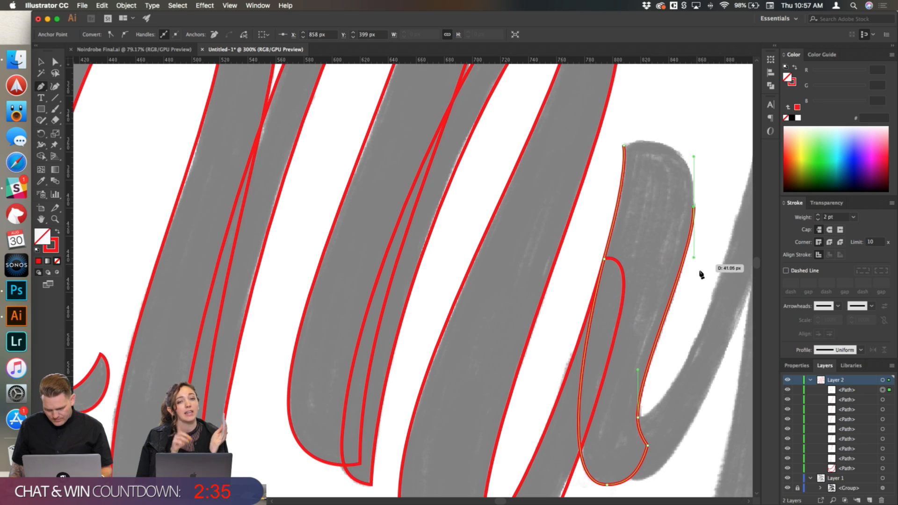
pyautogui.moveTo(624, 146); pyautogui.dragTo(606, 162)
pyautogui.moveTo(677, 162); pyautogui.dragTo(676, 153)
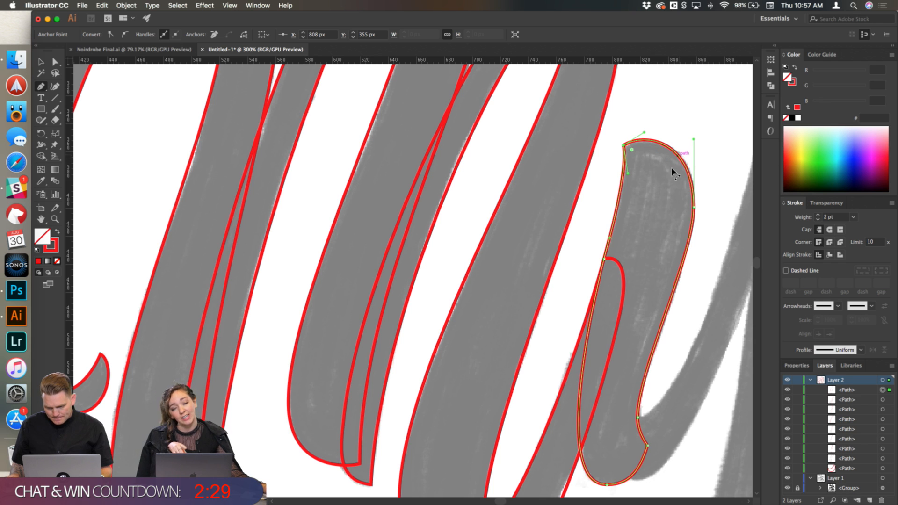
# Step: Start the y's upstroke at X 808, Y 551 px and shape its upper edge to an anchor at X 904, Y 333 px
pyautogui.press('super+minus')
pyautogui.hscroll(4, 678, 277)
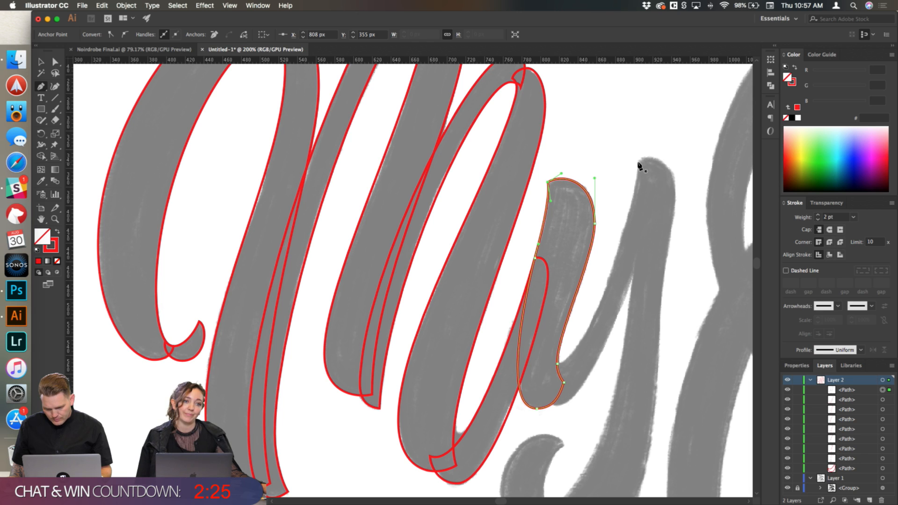
pyautogui.moveTo(549, 365); pyautogui.dragTo(558, 363)
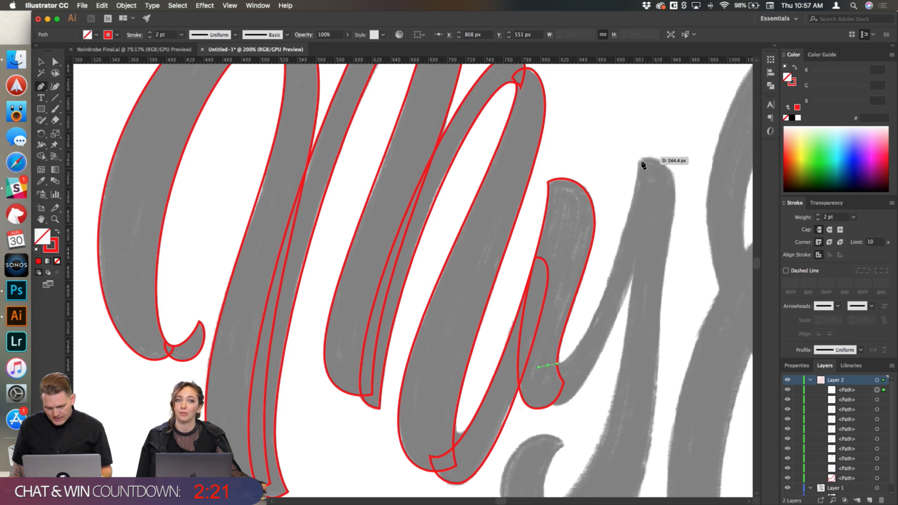
pyautogui.moveTo(638, 162); pyautogui.dragTo(635, 122)
pyautogui.moveTo(589, 298); pyautogui.dragTo(602, 294)
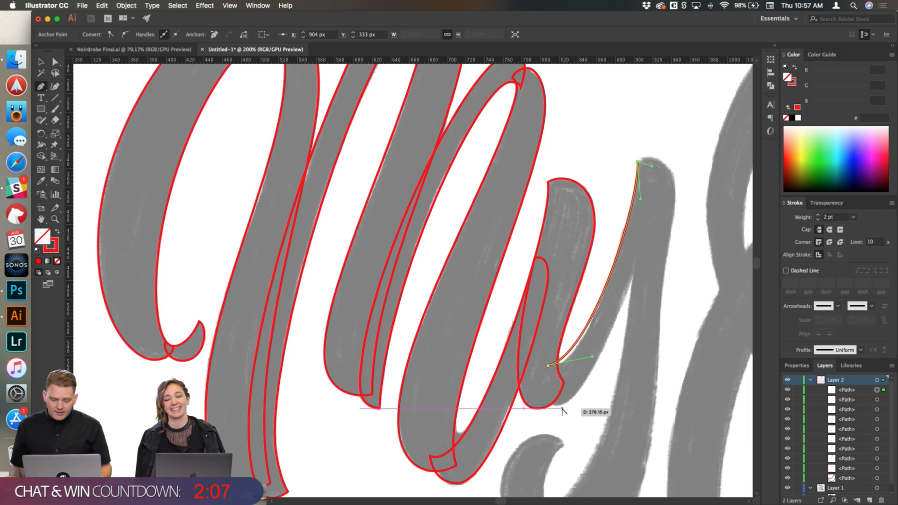
# Step: Add an anchor at X 824, Y 594 px on the upstroke's bottom and bend the lower edge to follow the lettering
pyautogui.scroll(2, 561, 409)
pyautogui.moveTo(564, 403); pyautogui.dragTo(537, 412)
pyautogui.scroll(5, 671, 351)
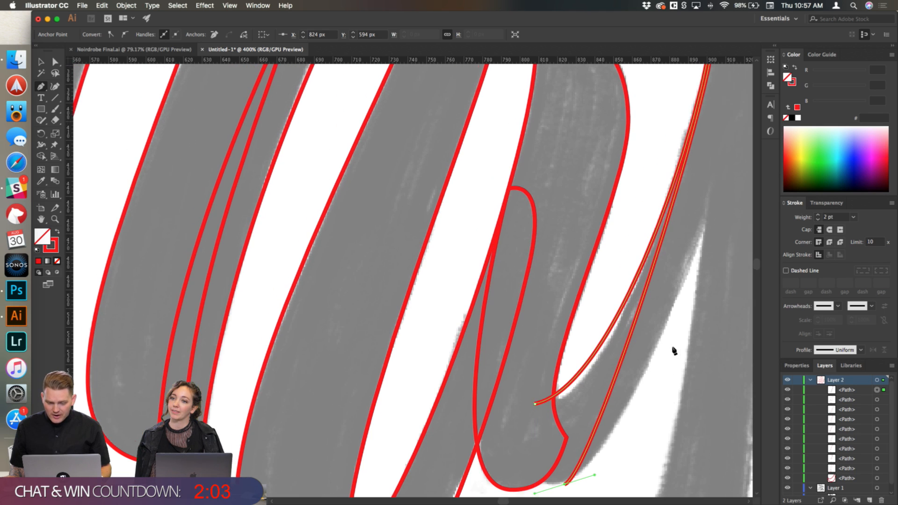
pyautogui.scroll(-1, 674, 351)
pyautogui.moveTo(651, 347); pyautogui.dragTo(678, 348)
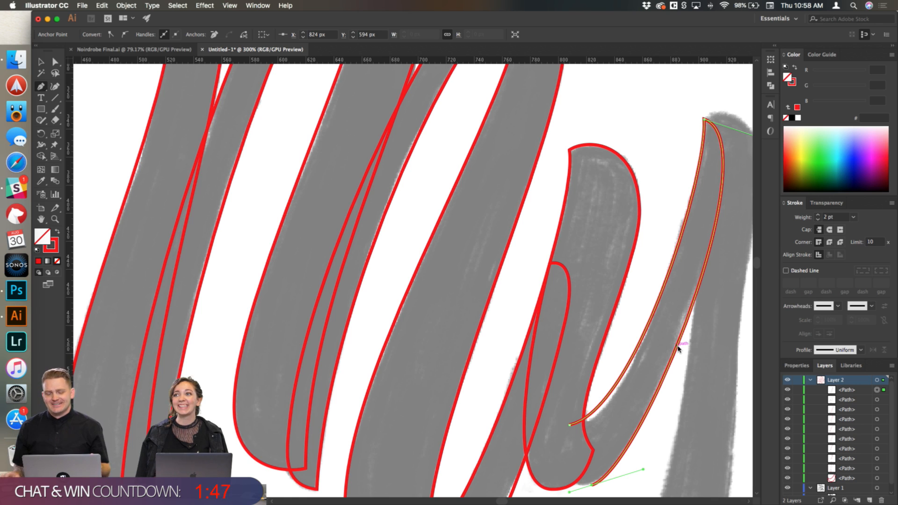
# Step: Close the upstroke's path at X 808, Y 551 px and deselect it
pyautogui.scroll(-3, 496, 367)
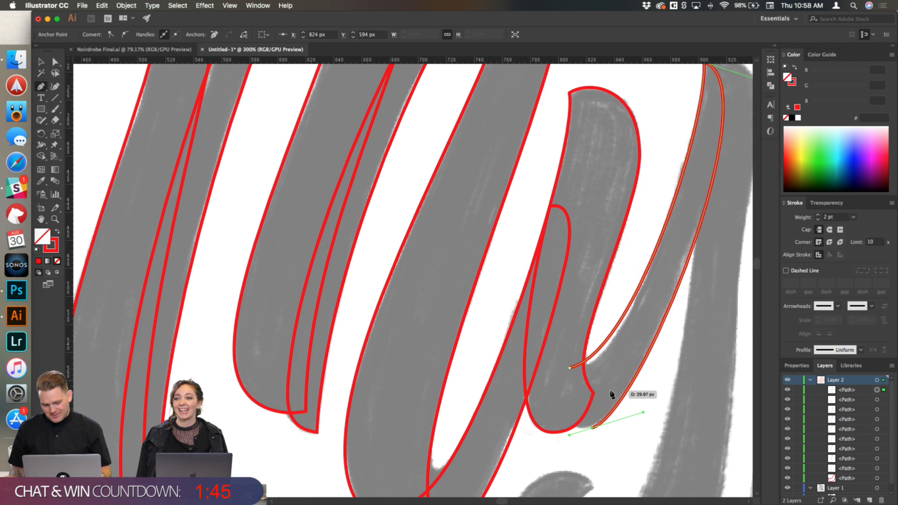
pyautogui.click(571, 369)
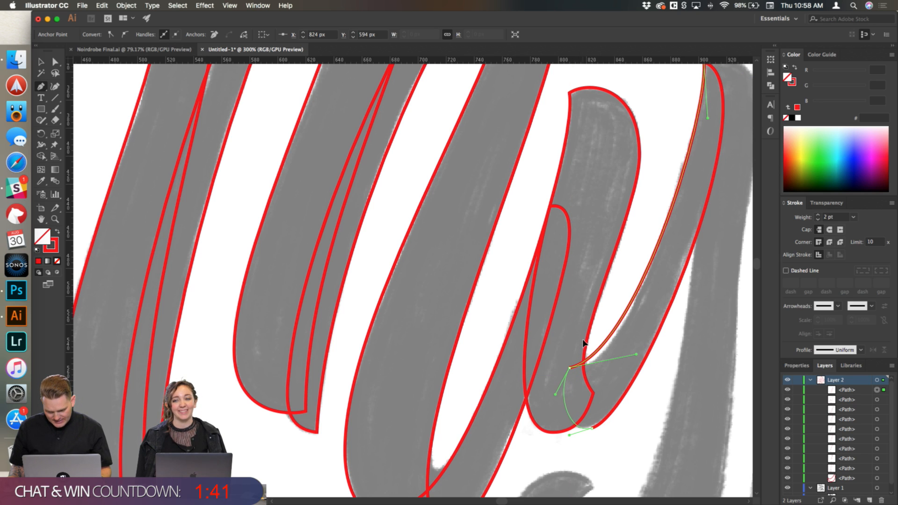
pyautogui.keyDown('super'); pyautogui.click(618, 302); pyautogui.keyUp('super')
# Step: Start the y's descender at the upstroke's upper tip, add an anchor at X 801, Y 711 px and bend the inner edge to the lettering
pyautogui.scroll(-2, 613, 312)
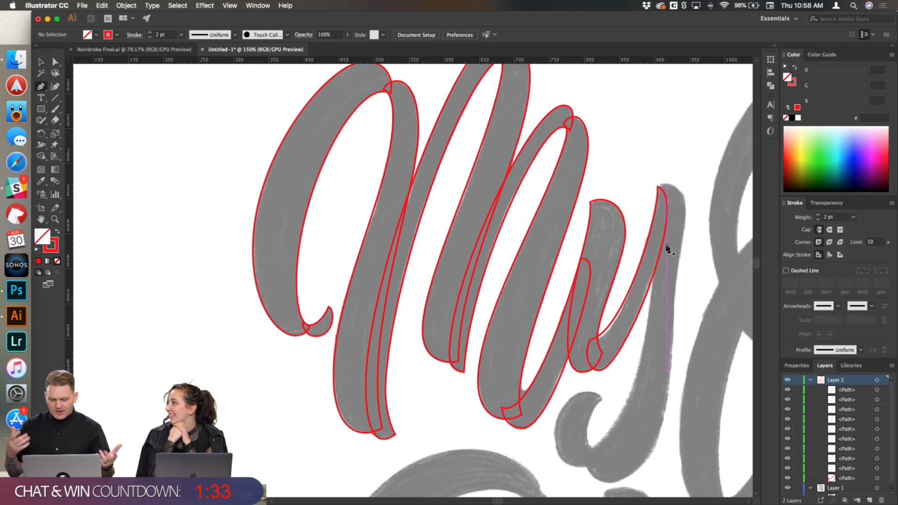
pyautogui.scroll(-2, 665, 281)
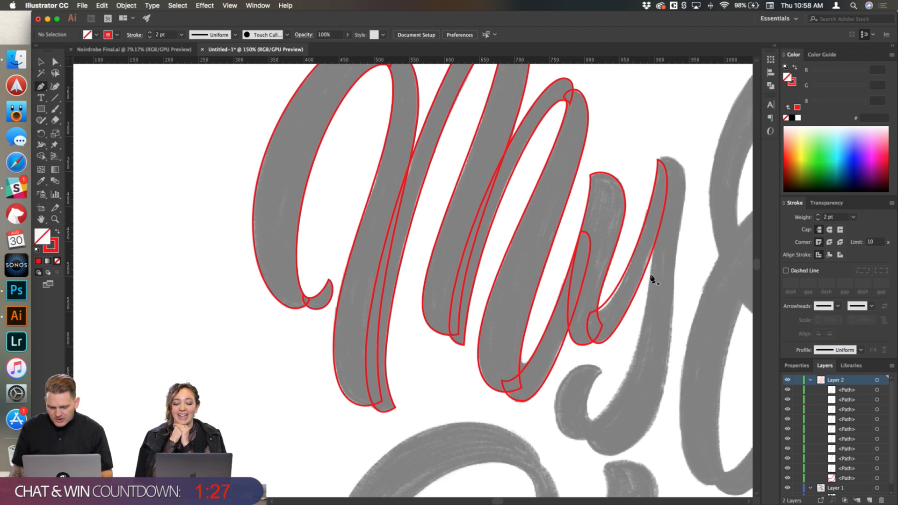
pyautogui.scroll(-1, 641, 263)
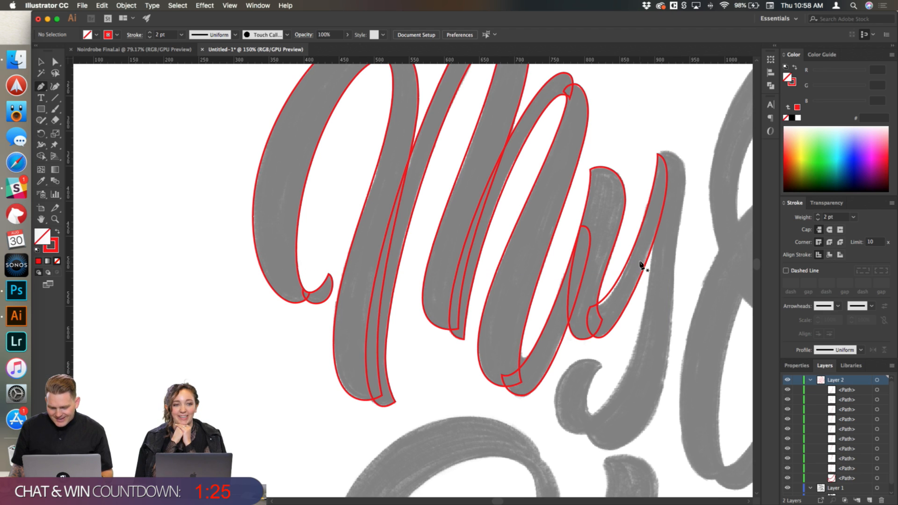
pyautogui.scroll(-2, 639, 269)
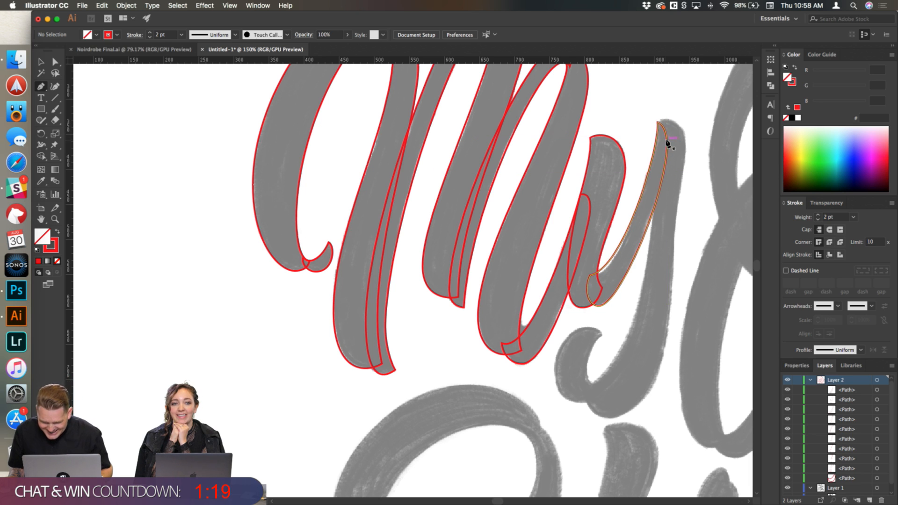
pyautogui.scroll(1, 660, 125)
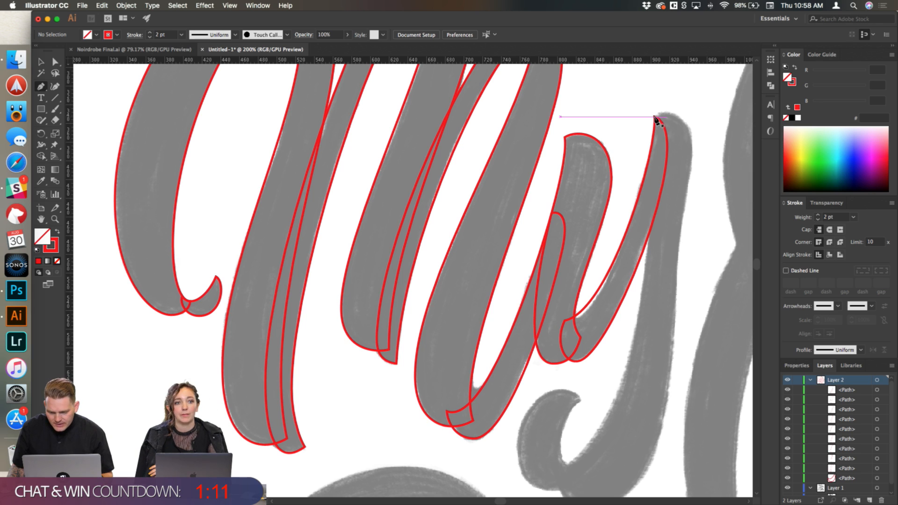
pyautogui.moveTo(656, 118)
pyautogui.mouseDown()
pyautogui.moveTo(658, 240)
pyautogui.moveTo(588, 428)
pyautogui.moveTo(564, 371)
pyautogui.moveTo(521, 385)
pyautogui.mouseUp()
pyautogui.scroll(-5, 658, 240)
pyautogui.scroll(3, 702, 203)
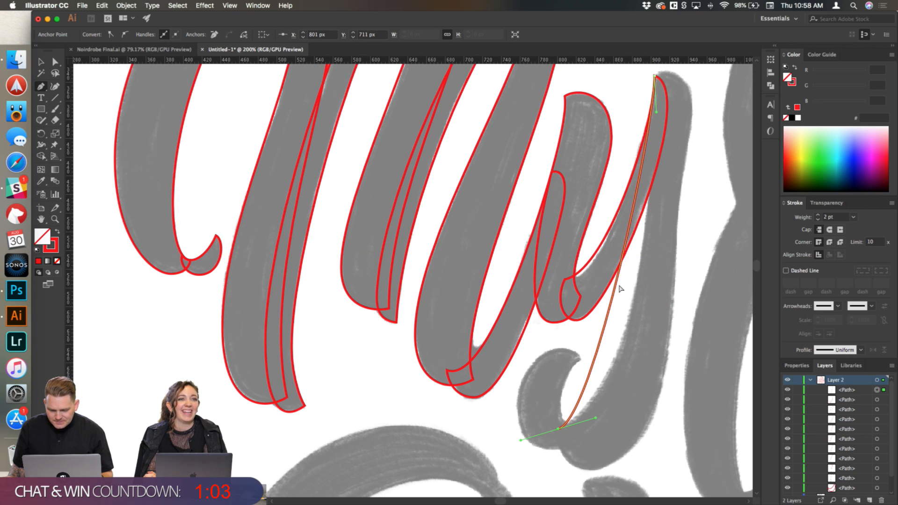
pyautogui.moveTo(616, 288); pyautogui.dragTo(631, 311)
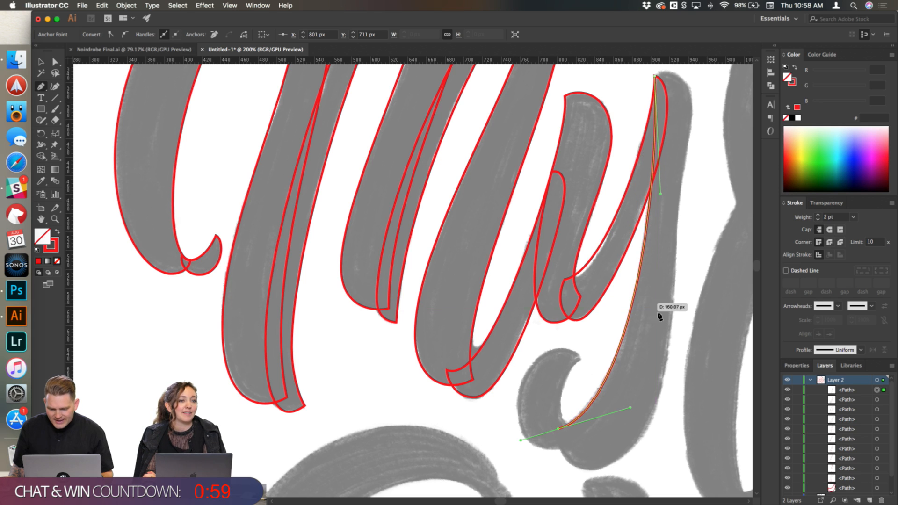
# Step: Redirect the descender's curve at the X 801, Y 711 px anchor and extend it to a bottom anchor at X 835, Y 755 px
pyautogui.scroll(-2, 626, 279)
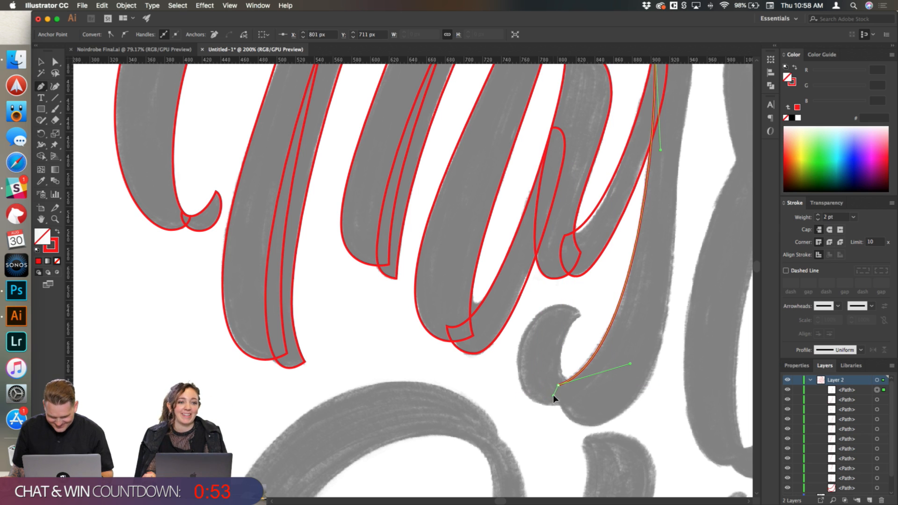
pyautogui.moveTo(553, 397); pyautogui.dragTo(556, 402)
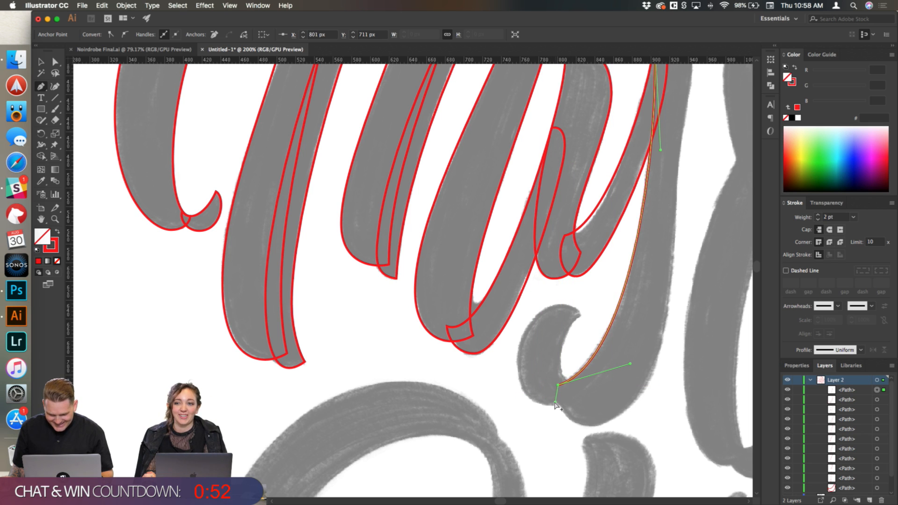
pyautogui.click(591, 427)
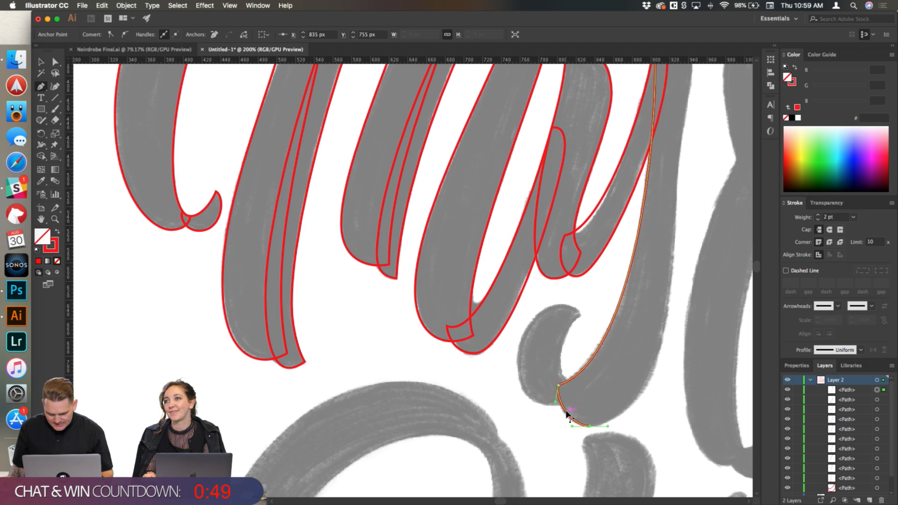
# Step: Add an anchor at X 928, Y 485 px on the descender's outer edge and bend the lower curve to follow the lettering
pyautogui.scroll(3, 628, 392)
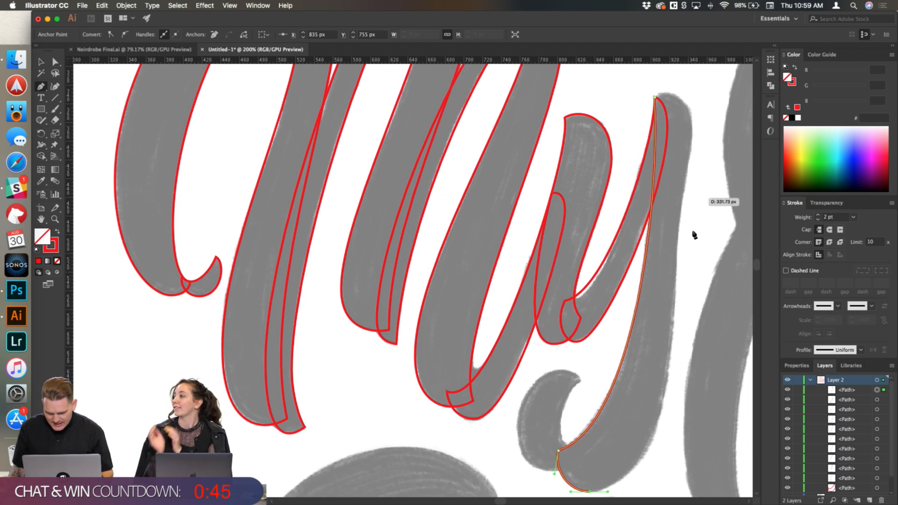
pyautogui.moveTo(677, 241); pyautogui.dragTo(681, 191)
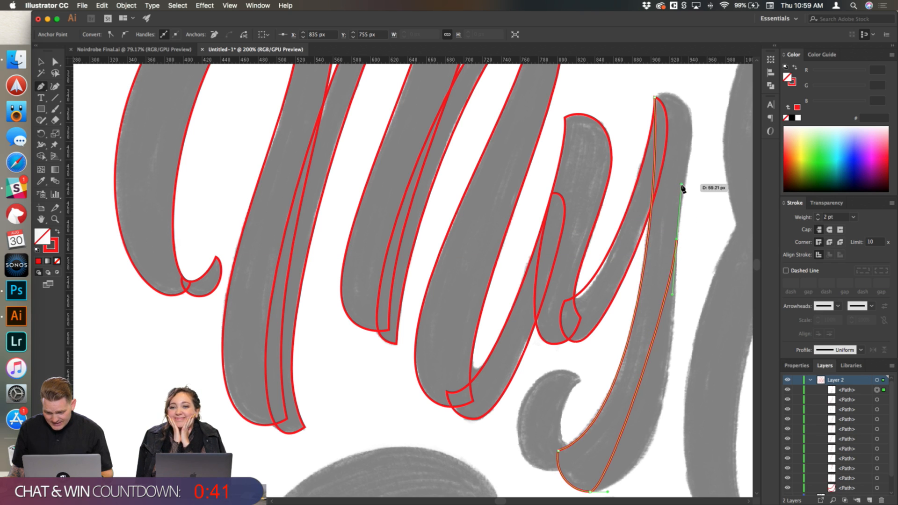
pyautogui.scroll(-2, 652, 364)
pyautogui.moveTo(639, 343); pyautogui.dragTo(661, 371)
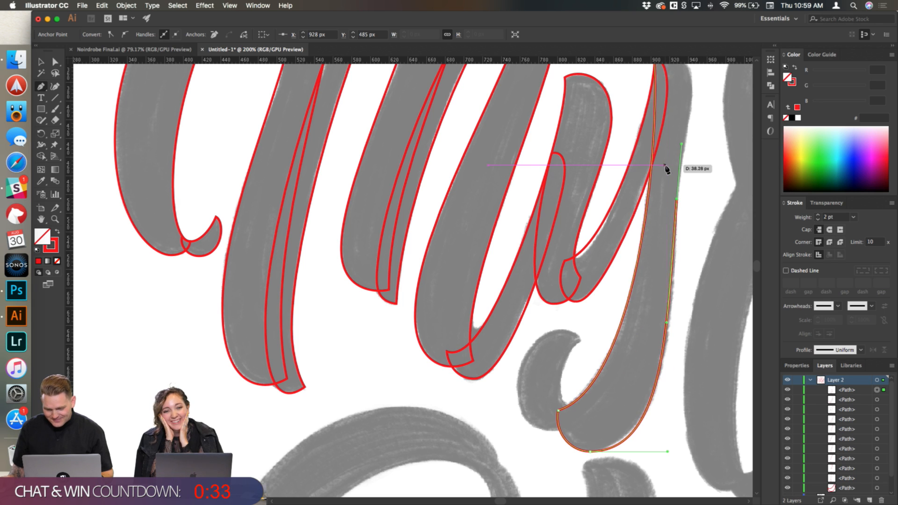
# Step: Close the descender's path at X 904, Y 333 px, fit its rounded top to the lettering and deselect it
pyautogui.scroll(3, 697, 109)
pyautogui.click(656, 107)
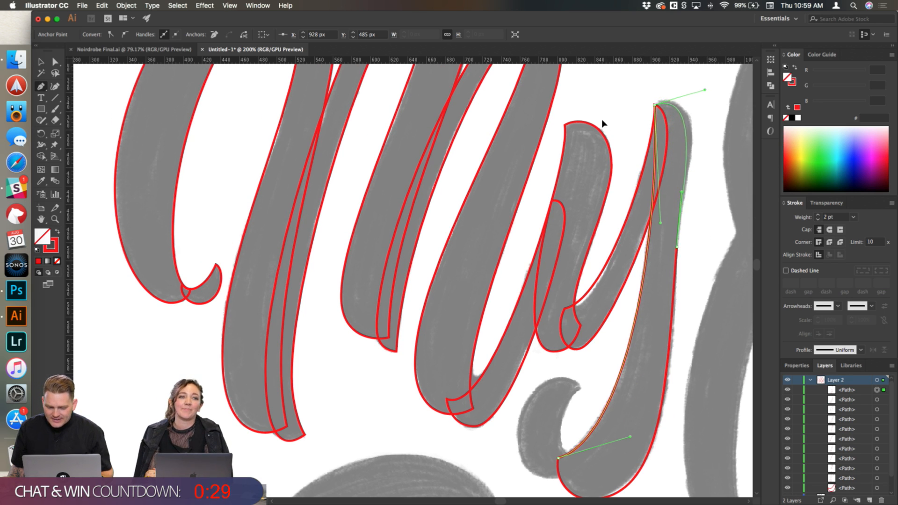
pyautogui.moveTo(598, 127); pyautogui.dragTo(599, 128)
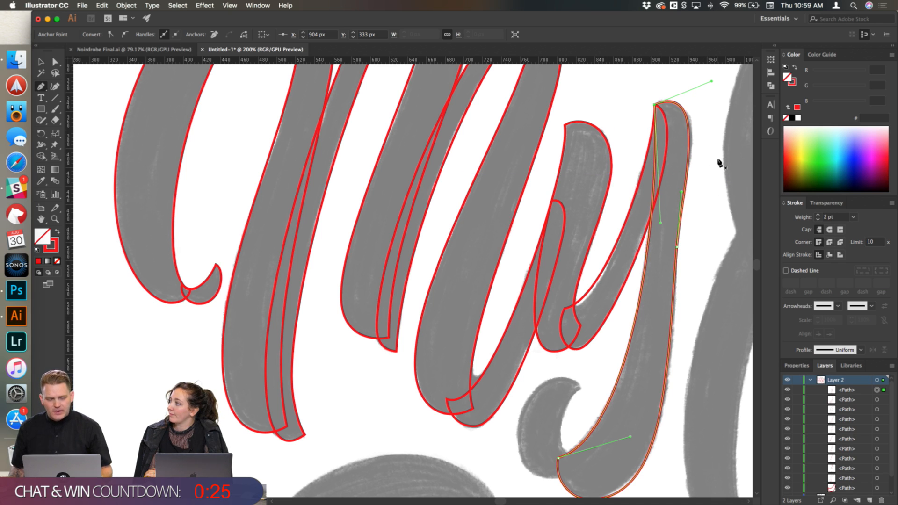
pyautogui.scroll(-5, 599, 218)
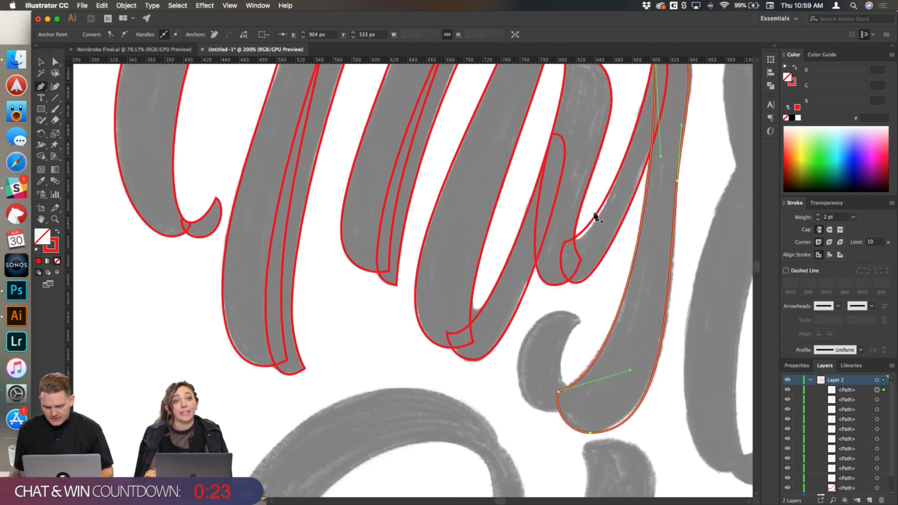
pyautogui.press('super+shift+a')
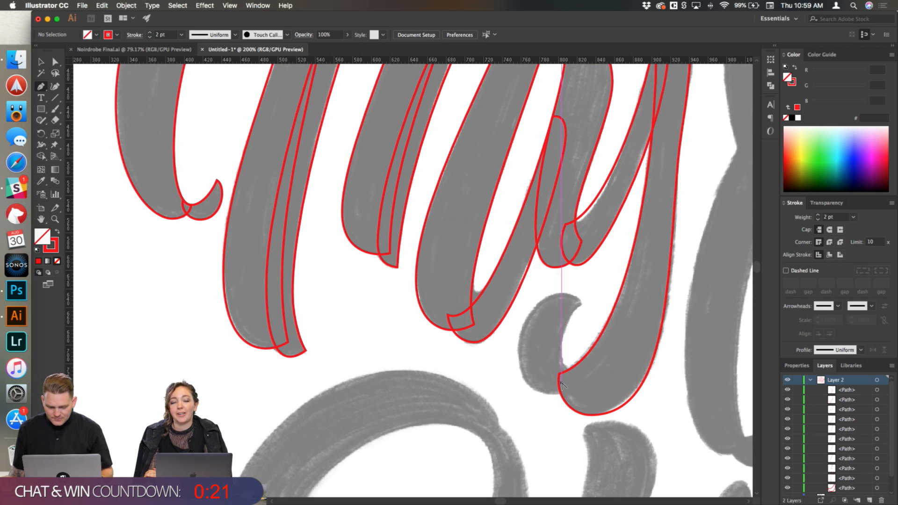
# Step: Start the y's tail hook at X 818, Y 711 px, add an anchor at X 825, Y 637 px and bend the inner edge
pyautogui.scroll(1, 567, 381)
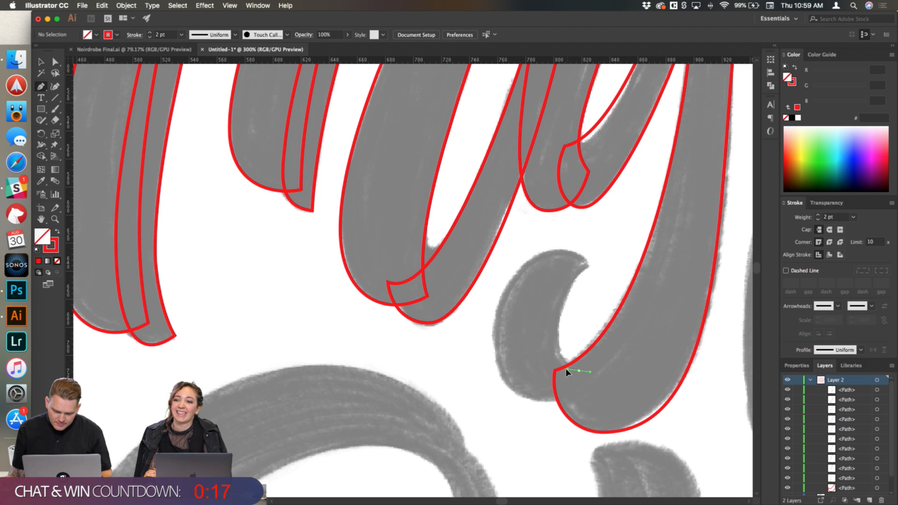
pyautogui.click(567, 367)
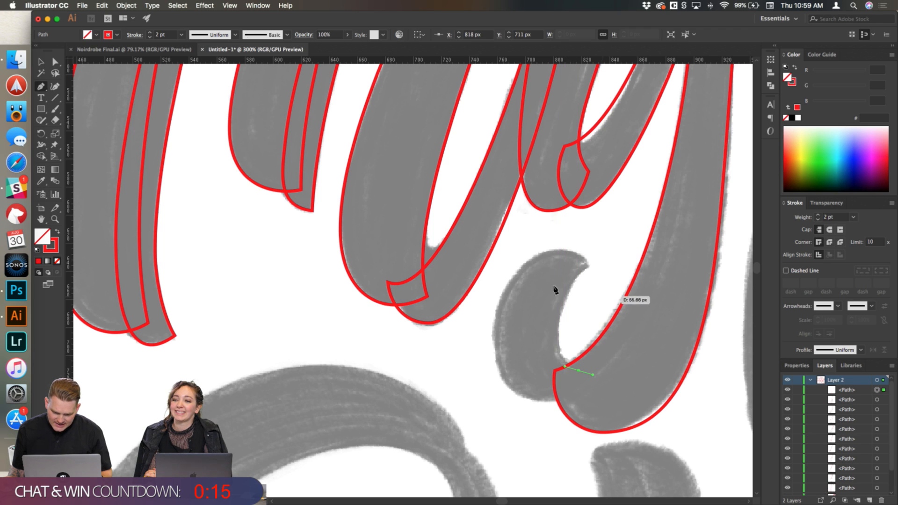
pyautogui.moveTo(589, 267); pyautogui.dragTo(631, 241)
pyautogui.moveTo(564, 340); pyautogui.dragTo(561, 339)
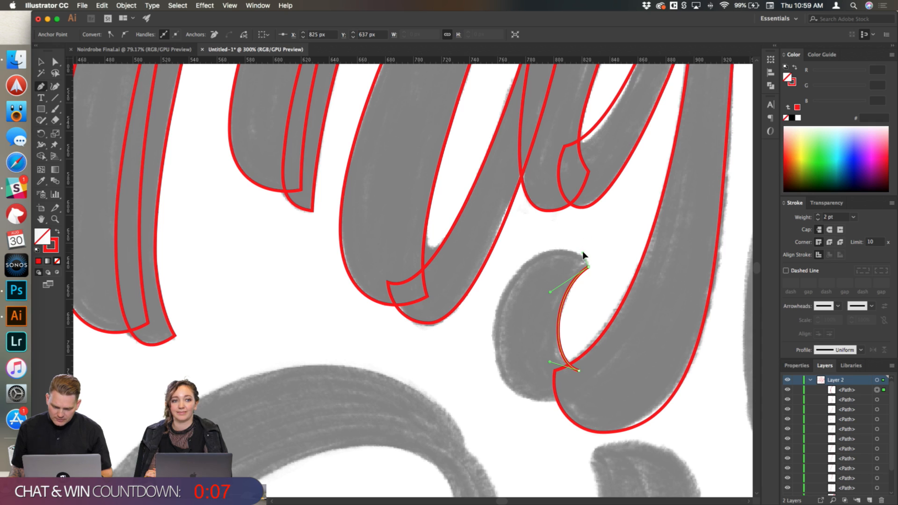
# Step: Add an anchor at X 757, Y 688 px on the tail hook's outer side and bend its upper edge around the lettering
pyautogui.moveTo(583, 253); pyautogui.dragTo(583, 253)
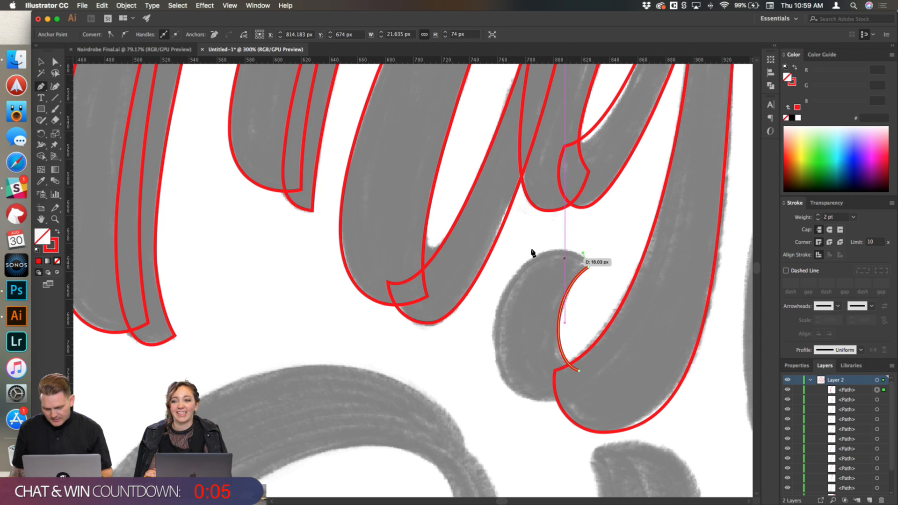
pyautogui.moveTo(491, 378); pyautogui.dragTo(492, 376)
pyautogui.moveTo(539, 286); pyautogui.dragTo(537, 260)
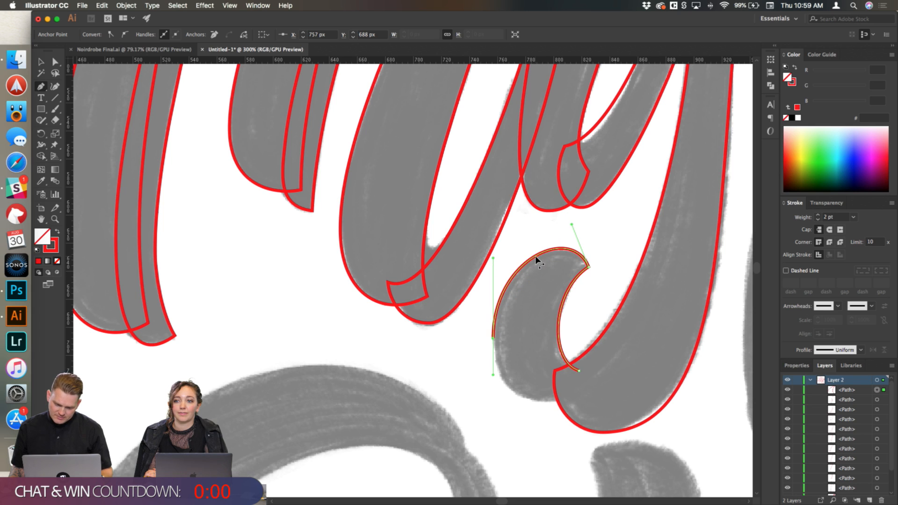
# Step: Close the tail hook's path at X 818, Y 711 px, fit its lower edge to the lettering and deselect it
pyautogui.click(579, 372)
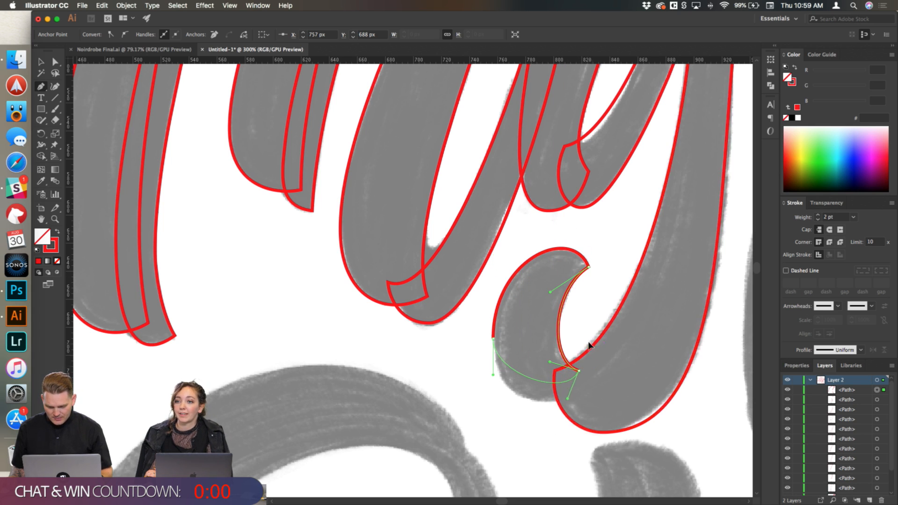
pyautogui.moveTo(523, 377); pyautogui.dragTo(493, 411)
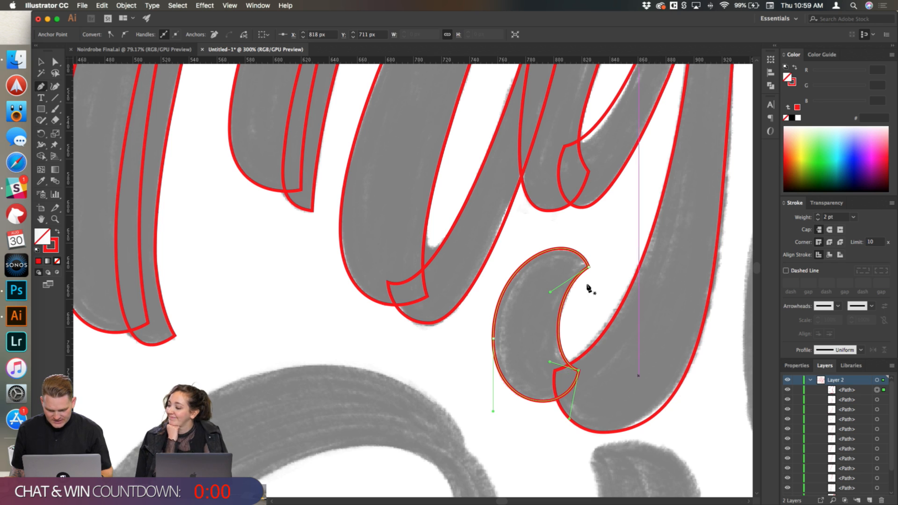
pyautogui.press('super+shift+a')
# Step: Examine the traced strokes of the word My and the path corners at the y's upper tip
pyautogui.press('super+1')
pyautogui.hscroll(5, 606, 283)
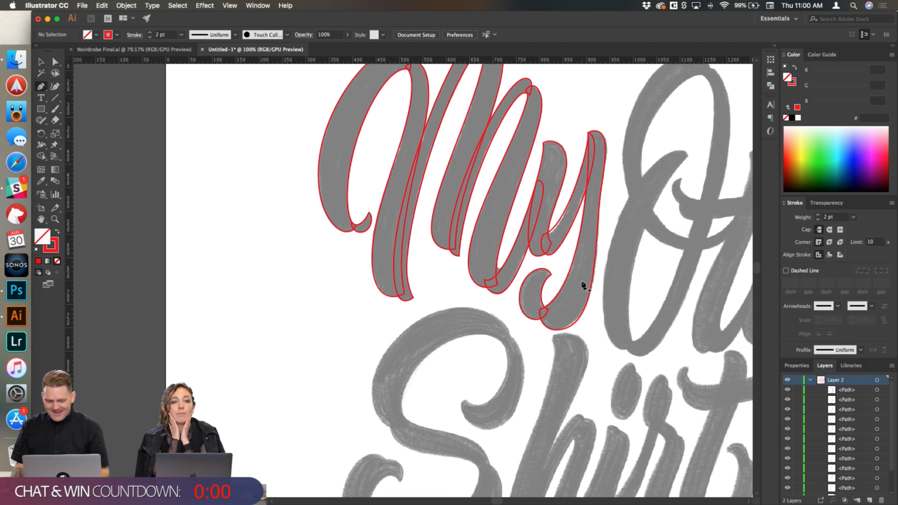
pyautogui.hscroll(10, 583, 285)
pyautogui.scroll(5, 583, 285)
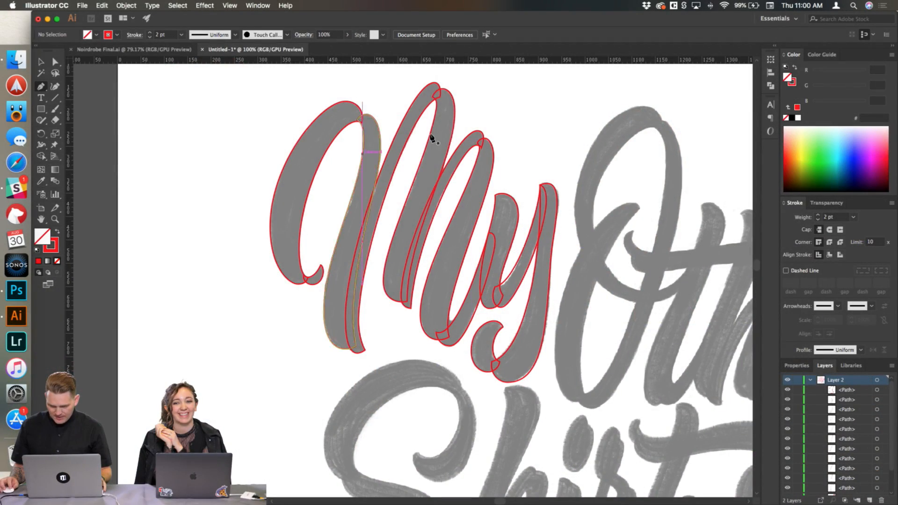
pyautogui.scroll(2, 522, 172)
pyautogui.scroll(4, 535, 169)
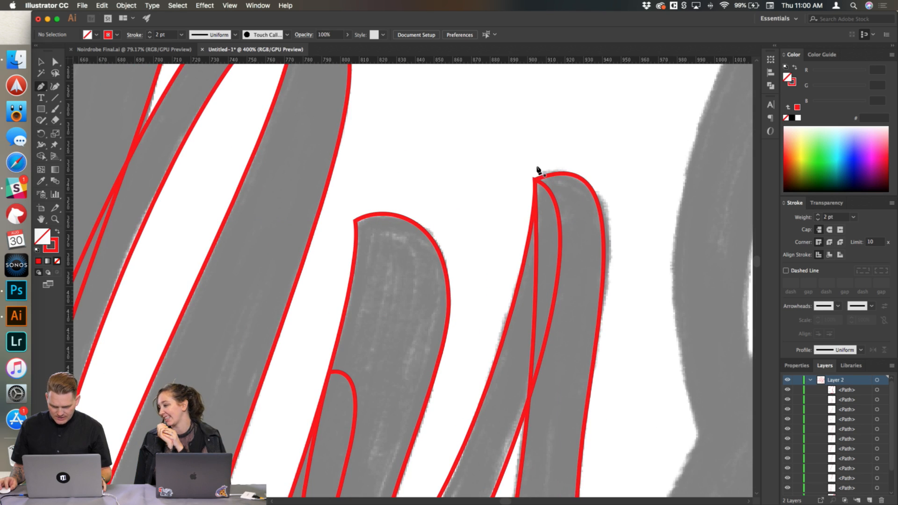
pyautogui.scroll(-3, 539, 185)
pyautogui.scroll(-4, 540, 185)
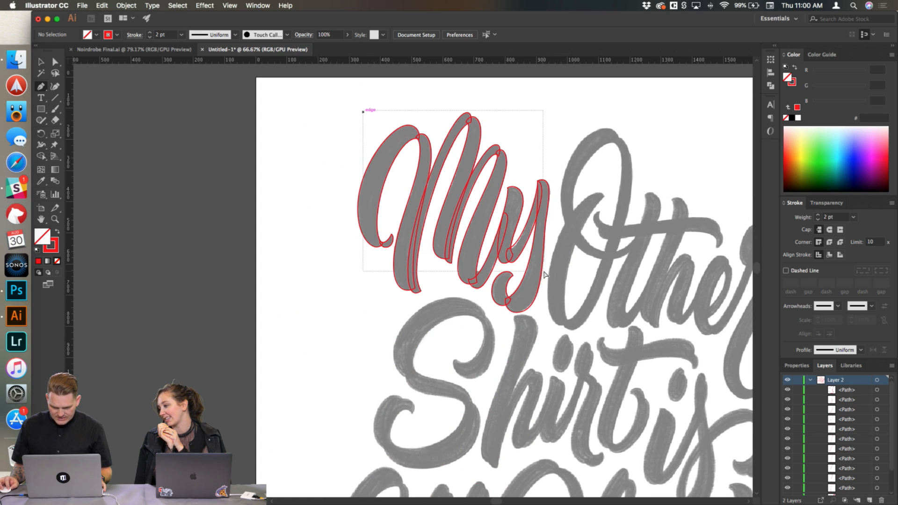
# Step: Give all of My's traced paths a Round Join stroke corner, check the y's upper tip and deselect the paths
pyautogui.press('super+a')
pyautogui.moveTo(330, 99); pyautogui.dragTo(556, 313)
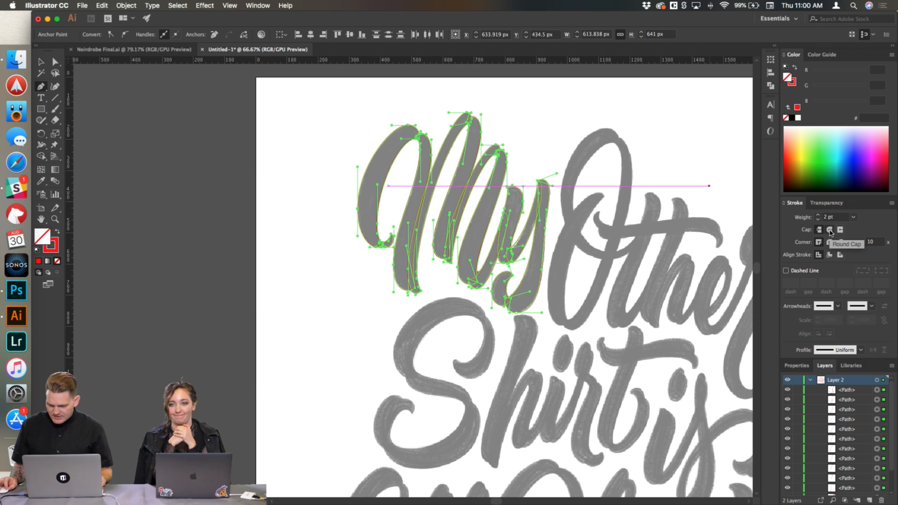
pyautogui.click(833, 244)
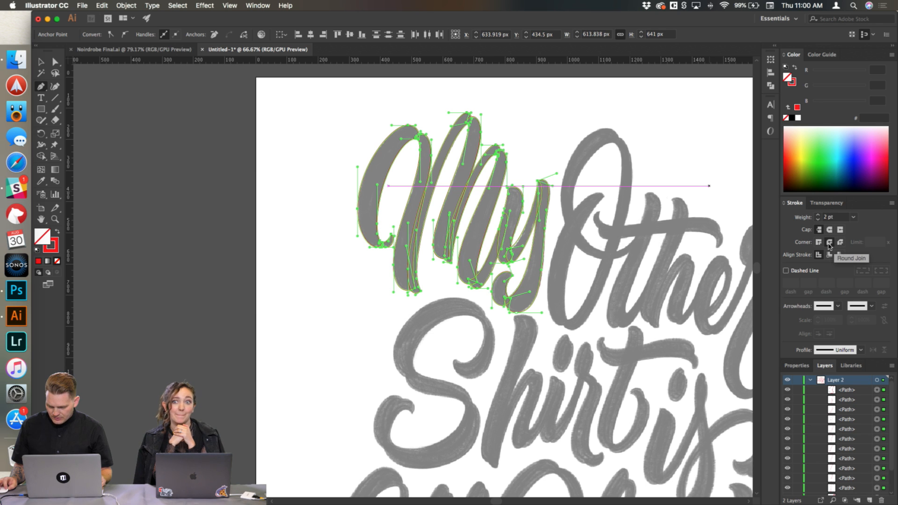
pyautogui.scroll(6, 562, 185)
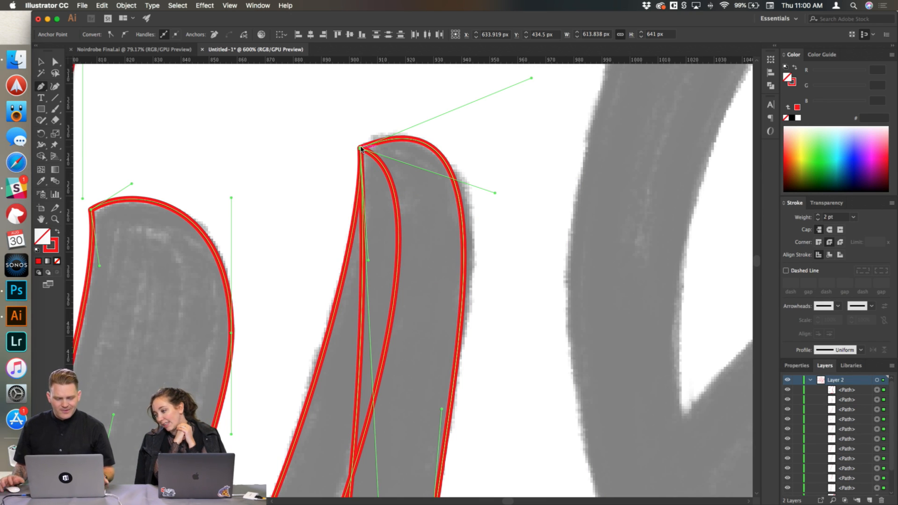
pyautogui.click(520, 139)
pyautogui.press('super+z')
pyautogui.keyDown('super'); pyautogui.click(534, 161); pyautogui.keyUp('super')
pyautogui.scroll(-4, 534, 161)
pyautogui.scroll(-2, 537, 161)
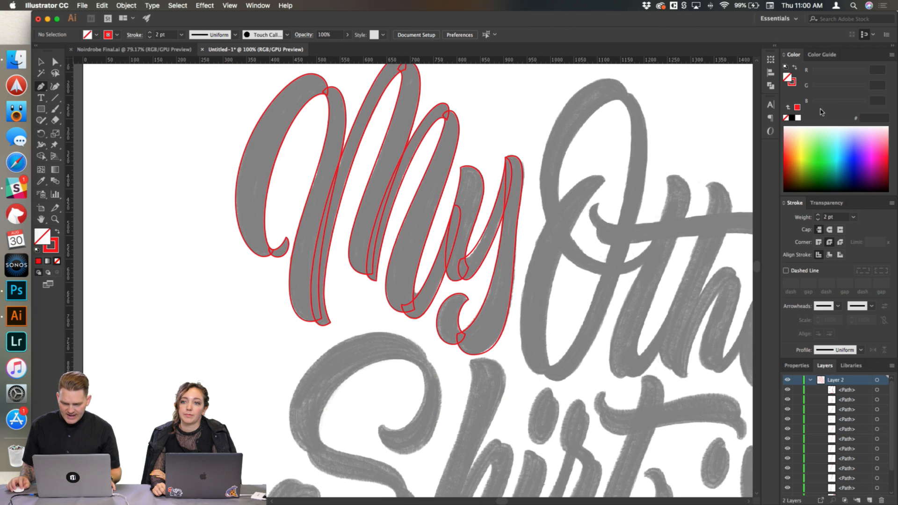
# Step: Fill all of My's traced paths with red ff0000 and deselect them
pyautogui.click(797, 108)
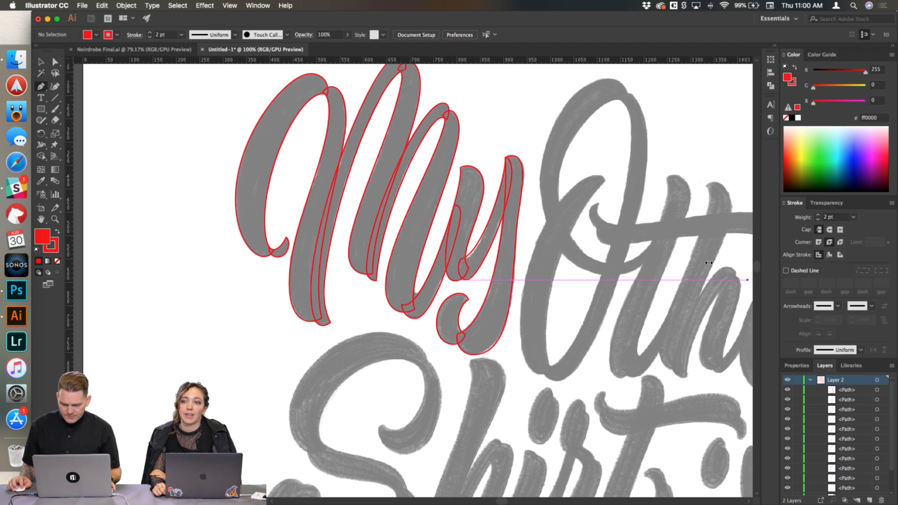
pyautogui.moveTo(230, 115); pyautogui.dragTo(522, 333)
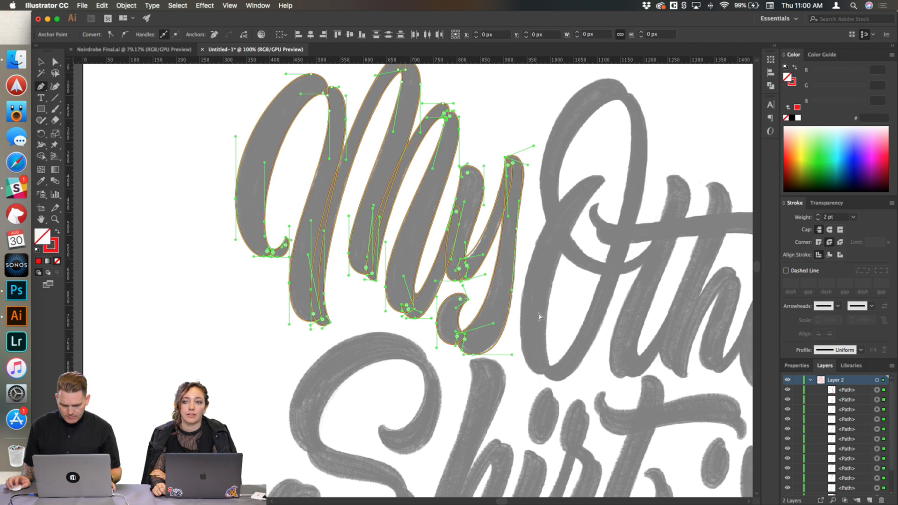
pyautogui.click(797, 108)
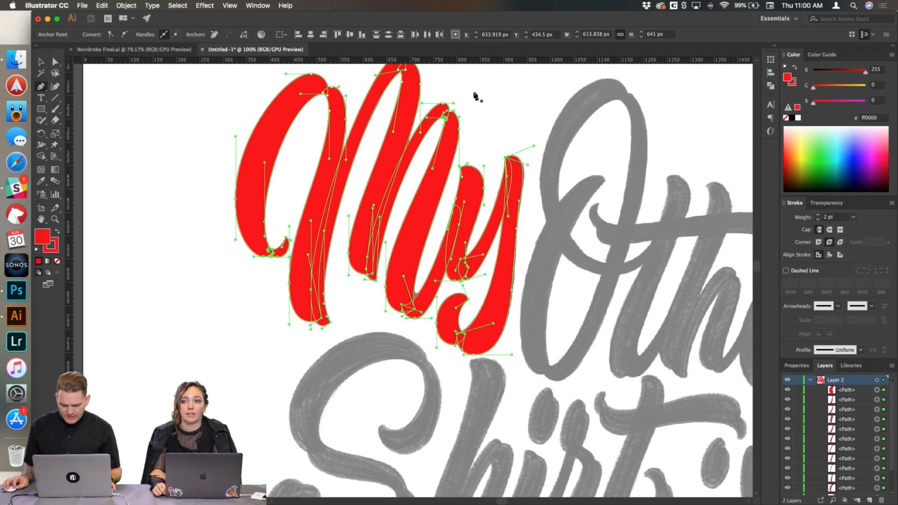
pyautogui.press('super+shift+a')
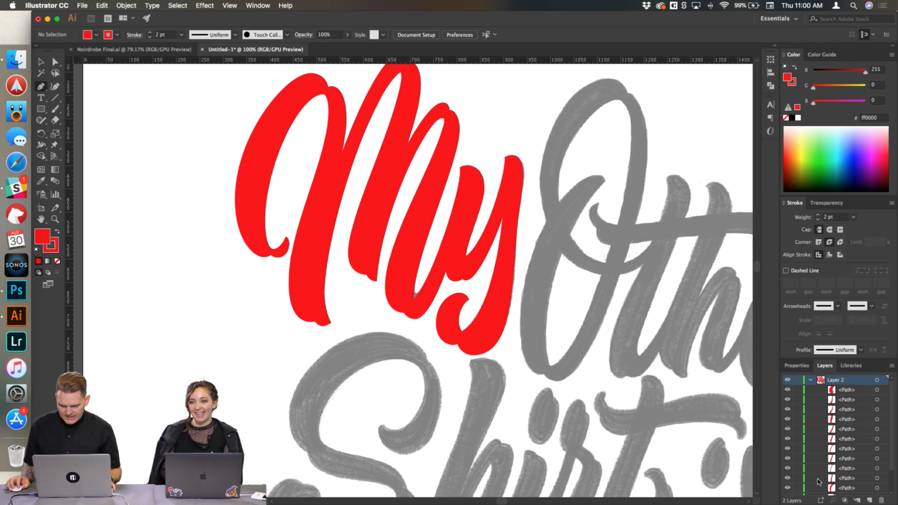
# Step: Hide Layer 1 with the lettering sketch to preview the filled word My on its own
pyautogui.scroll(-3, 846, 478)
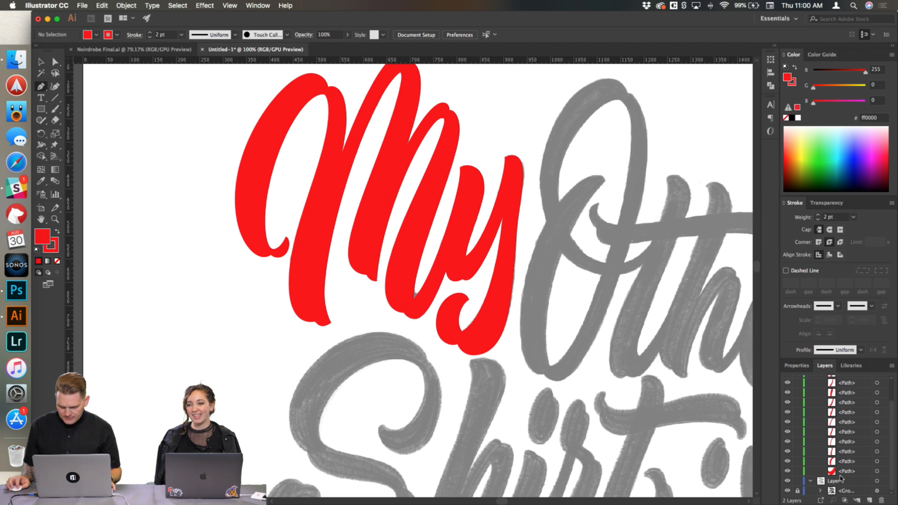
pyautogui.click(787, 481)
pyautogui.scroll(-1, 477, 340)
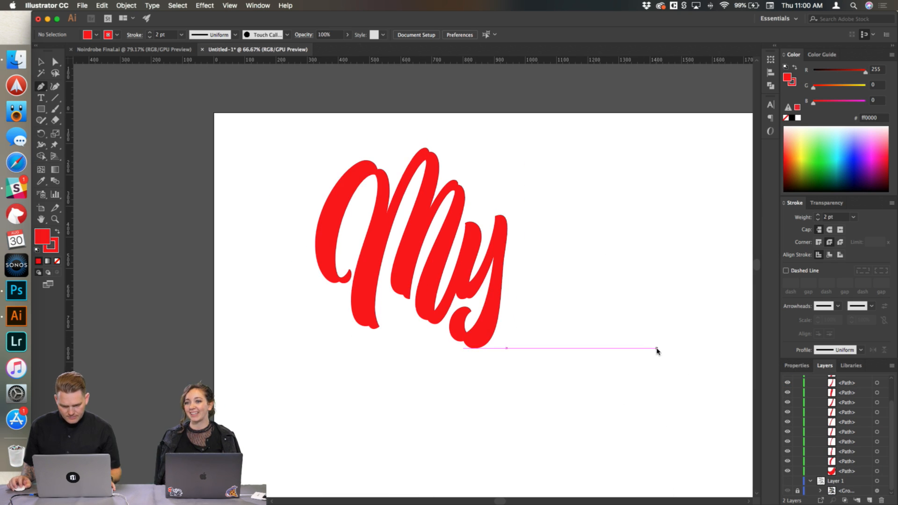
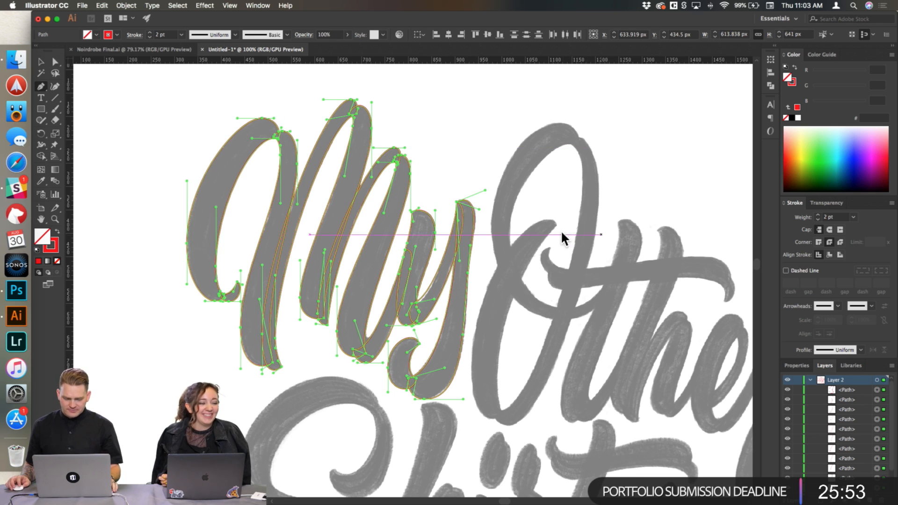
# Step: Deselect My's traced paths and start a Pen path at the upper tip of the O's left stroke
pyautogui.scroll(1, 531, 246)
pyautogui.scroll(-3, 530, 245)
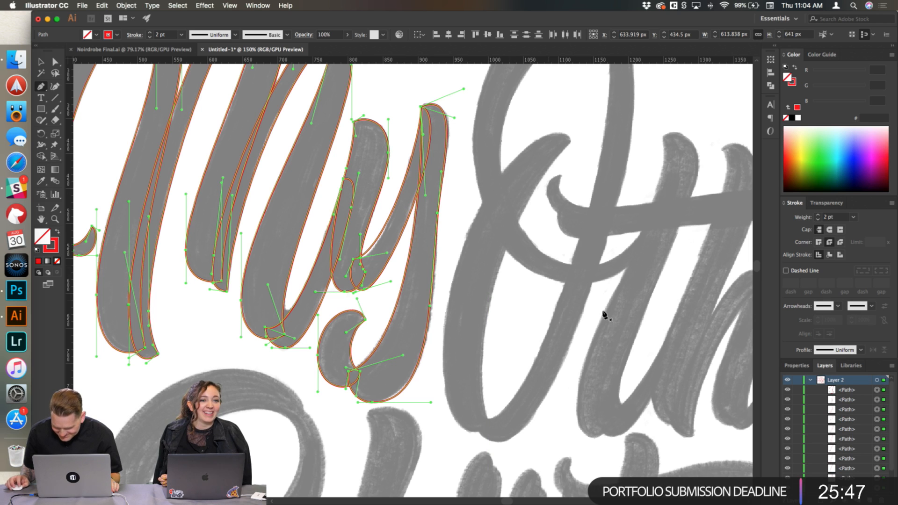
pyautogui.press('super+shift+a')
pyautogui.scroll(2, 550, 177)
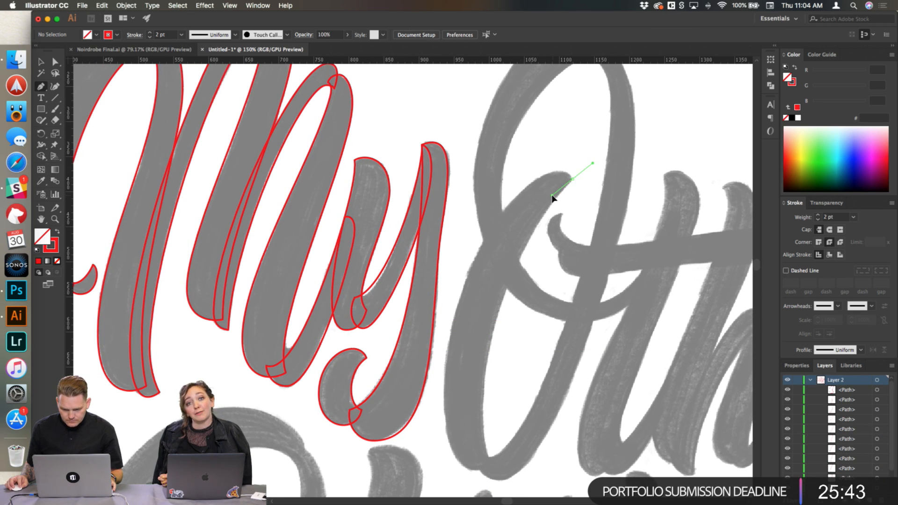
pyautogui.scroll(-4, 501, 301)
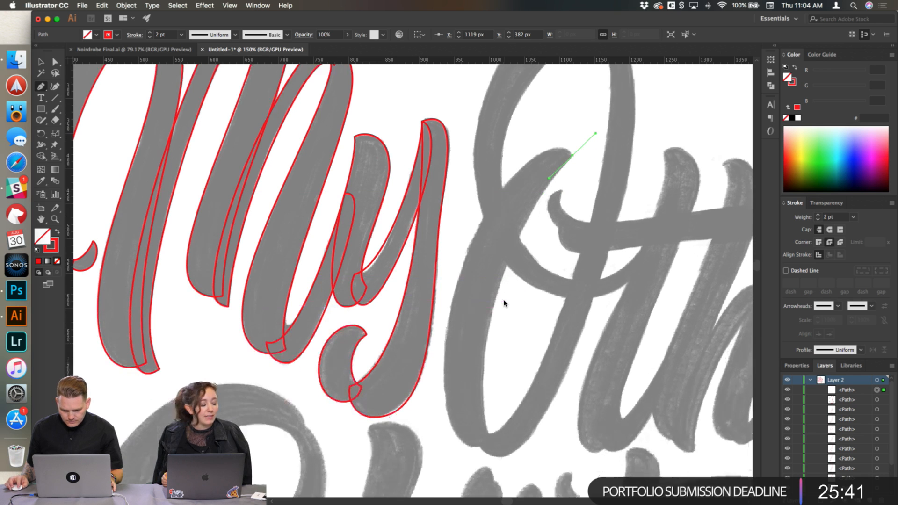
# Step: Trace the inner edge of the O's left stroke down to its bottom end and bend the segment to follow the sketch
pyautogui.scroll(3, 490, 388)
pyautogui.moveTo(492, 384); pyautogui.dragTo(532, 454)
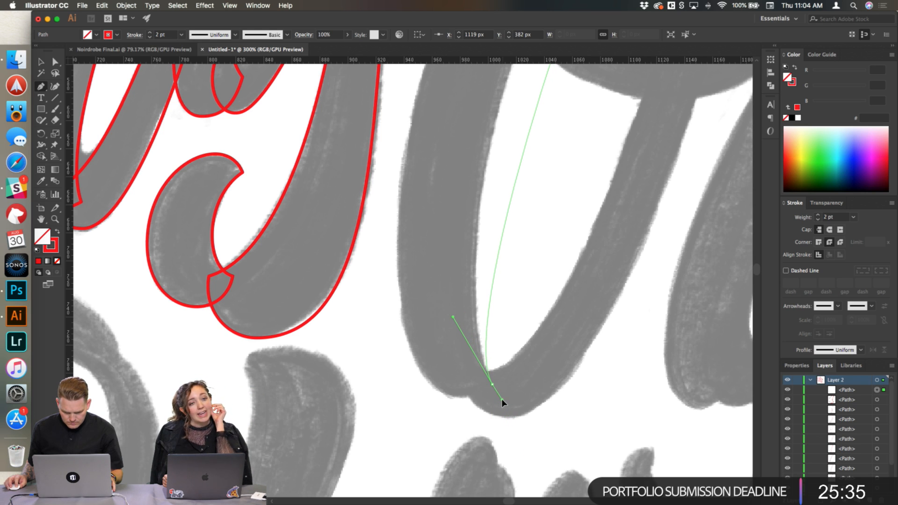
pyautogui.moveTo(499, 397); pyautogui.dragTo(501, 398)
pyautogui.scroll(1, 530, 155)
pyautogui.scroll(1, 529, 156)
pyautogui.scroll(-1, 531, 159)
pyautogui.scroll(3, 534, 225)
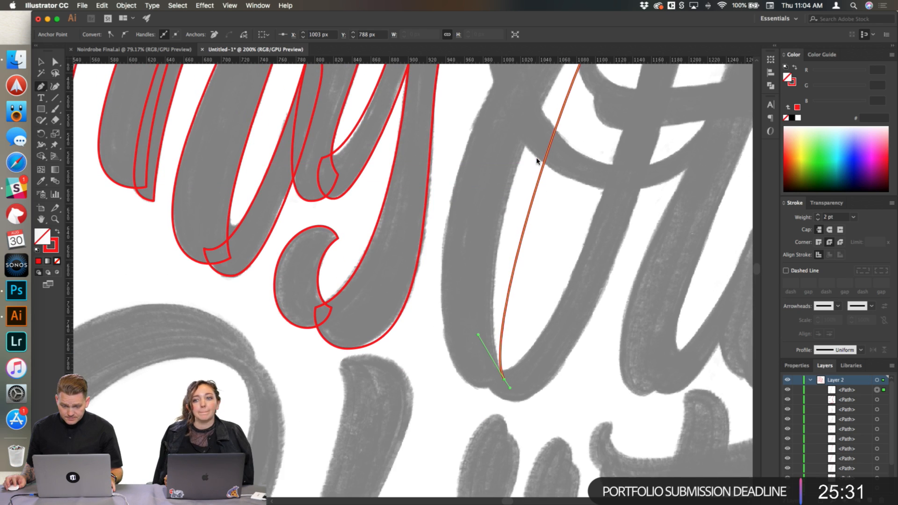
pyautogui.moveTo(533, 246)
pyautogui.mouseDown()
pyautogui.moveTo(517, 237)
pyautogui.moveTo(503, 280)
pyautogui.moveTo(505, 270)
pyautogui.mouseUp()
pyautogui.scroll(-3, 523, 274)
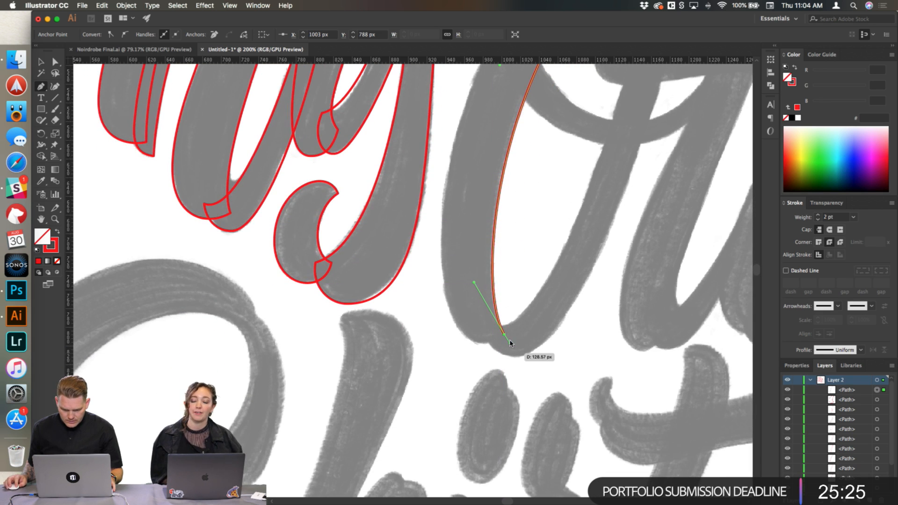
# Step: Carry the path around the left stroke's bottom to an anchor with vertical handles on its outer edge, and round the bottom curve
pyautogui.click(493, 346)
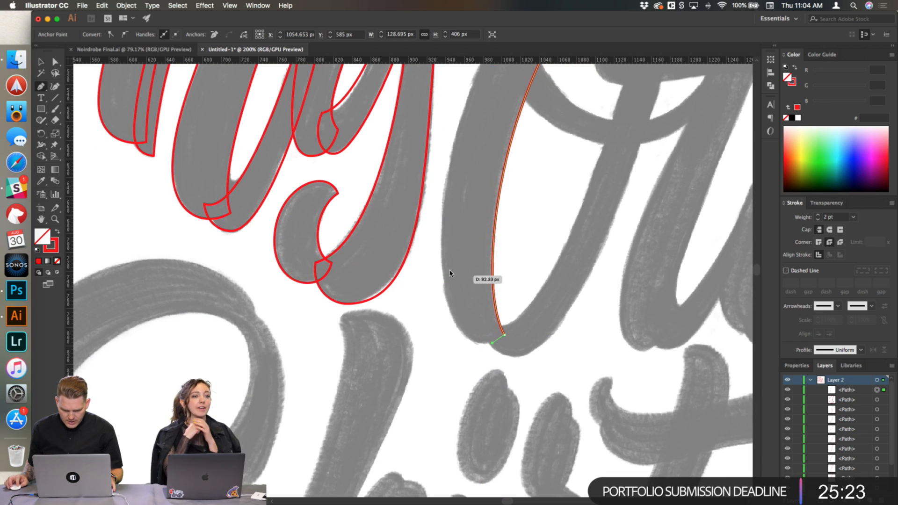
pyautogui.moveTo(441, 238); pyautogui.dragTo(448, 162)
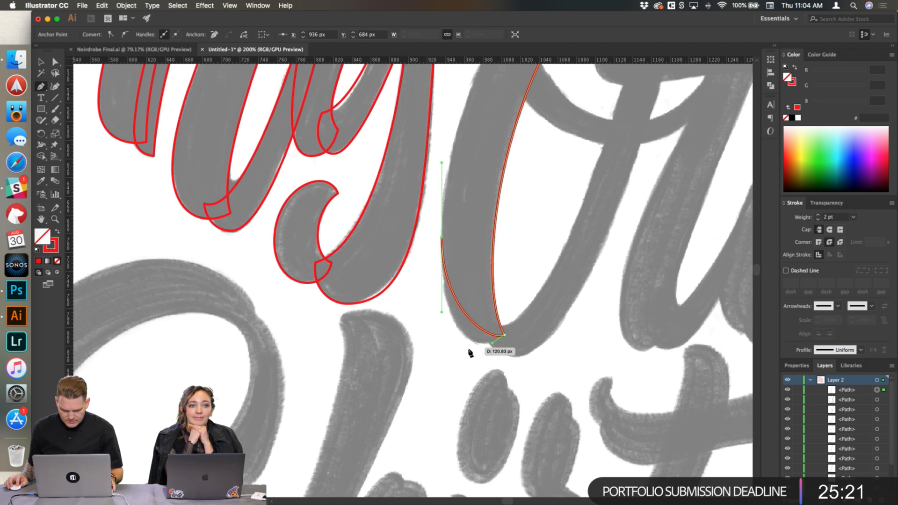
pyautogui.moveTo(473, 322); pyautogui.dragTo(467, 336)
# Step: Trace the left stroke's outer edge up over its top, fit the curve to the sketch and close the shape at the upper tip
pyautogui.scroll(6, 472, 253)
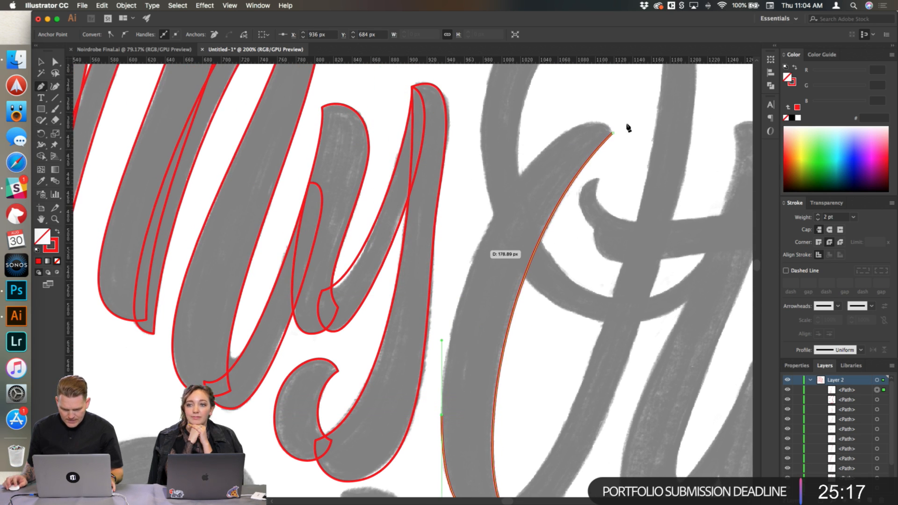
pyautogui.scroll(1, 618, 129)
pyautogui.moveTo(592, 131); pyautogui.dragTo(628, 131)
pyautogui.moveTo(508, 243); pyautogui.dragTo(495, 220)
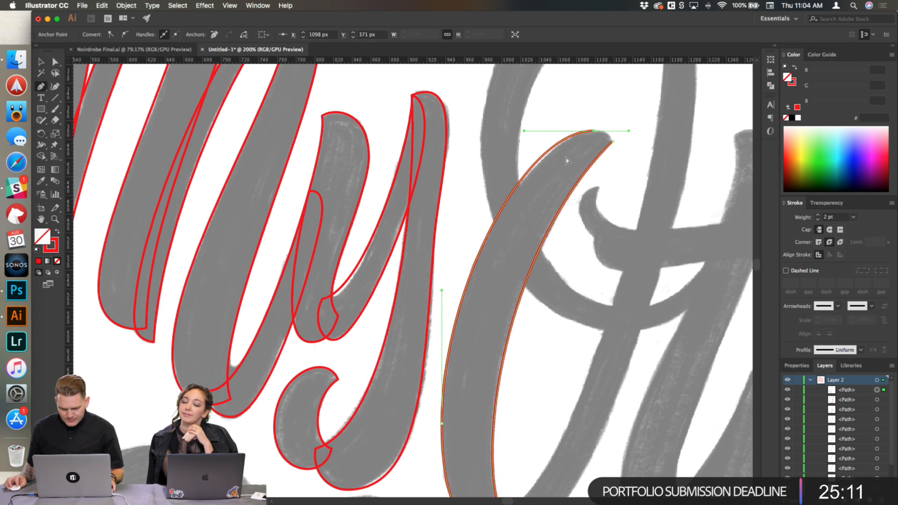
pyautogui.scroll(4, 622, 139)
pyautogui.moveTo(649, 110); pyautogui.dragTo(560, 109)
pyautogui.moveTo(585, 150); pyautogui.dragTo(594, 177)
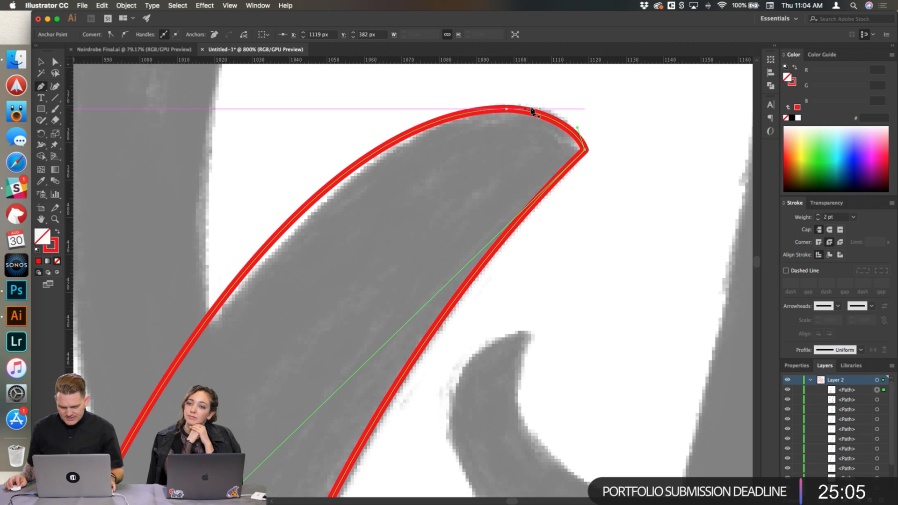
pyautogui.scroll(1, 554, 121)
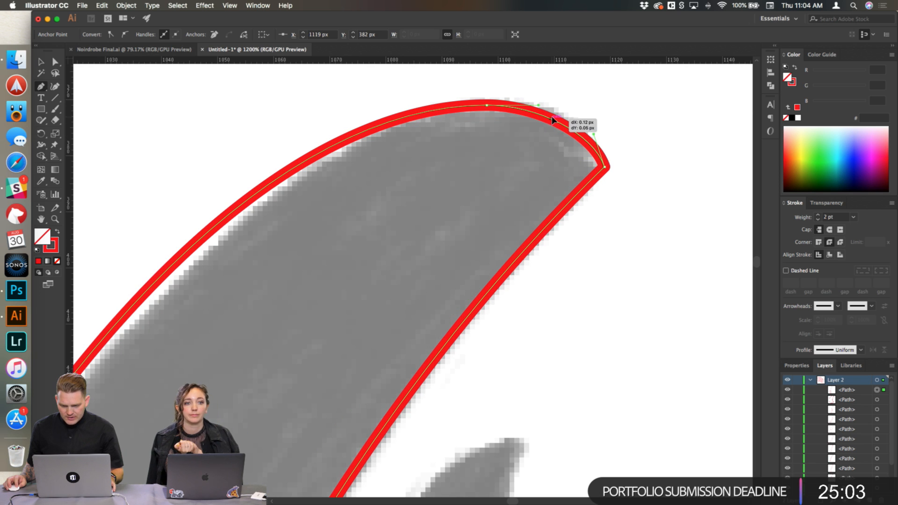
pyautogui.scroll(-5, 629, 159)
pyautogui.scroll(-3, 627, 159)
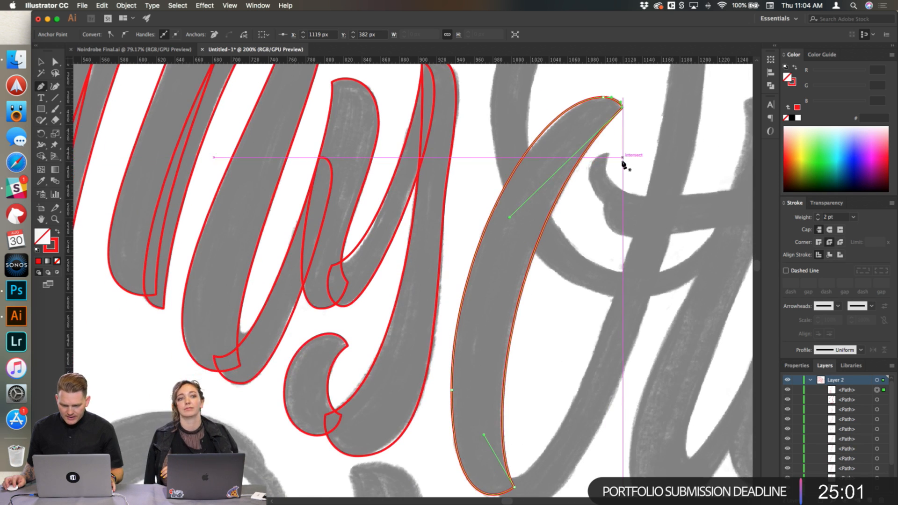
pyautogui.scroll(-2, 623, 165)
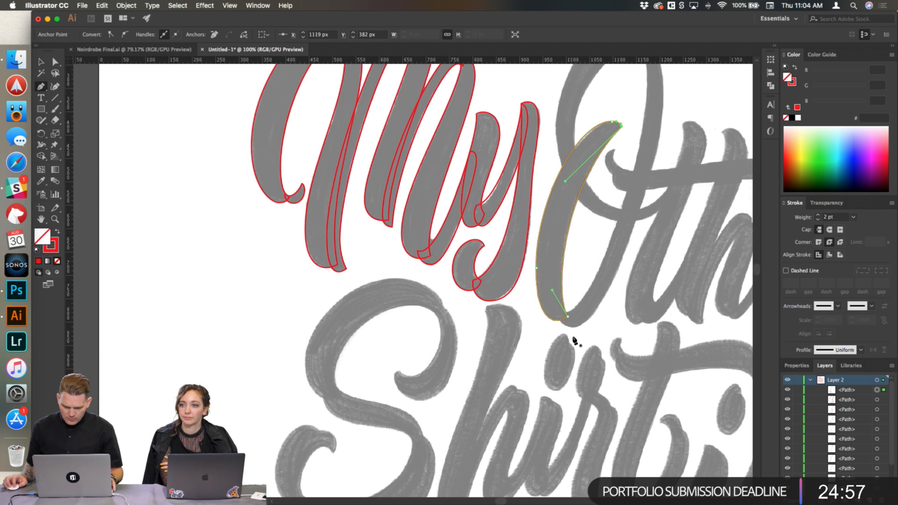
# Step: Start the O's right stroke inside the left stroke's bottom end, trace its inner edge upward and bend it to the sketch
pyautogui.scroll(2, 576, 344)
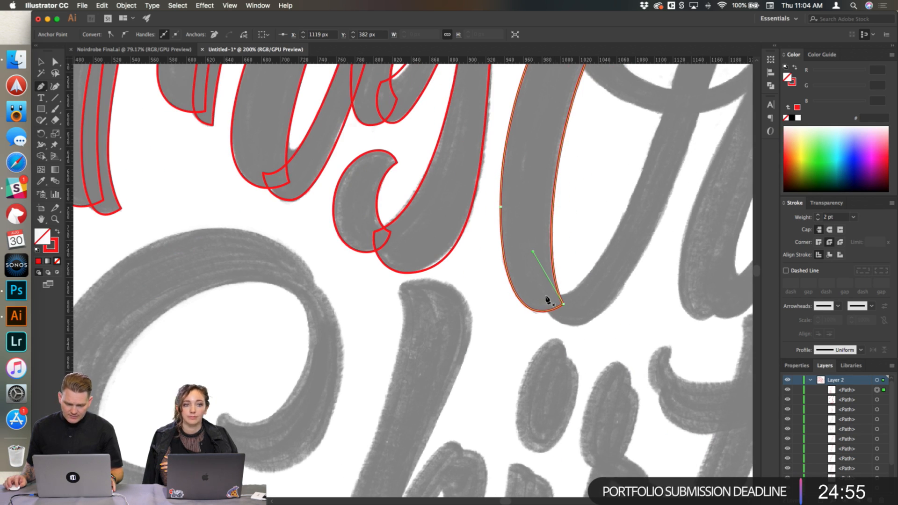
pyautogui.click(547, 299)
pyautogui.press('super+z')
pyautogui.moveTo(545, 296); pyautogui.dragTo(560, 296)
pyautogui.scroll(3, 692, 202)
pyautogui.scroll(-3, 692, 202)
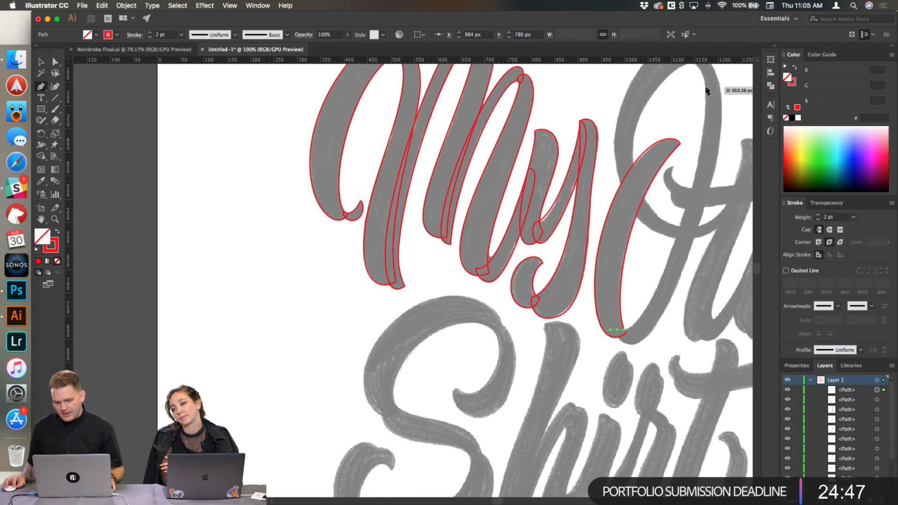
pyautogui.moveTo(705, 92); pyautogui.dragTo(705, 71)
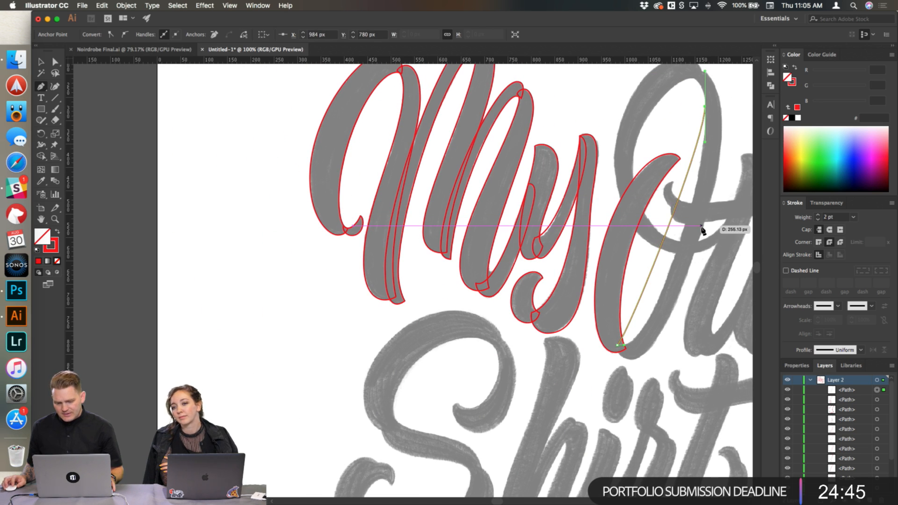
pyautogui.moveTo(669, 228); pyautogui.dragTo(681, 243)
pyautogui.scroll(3, 720, 172)
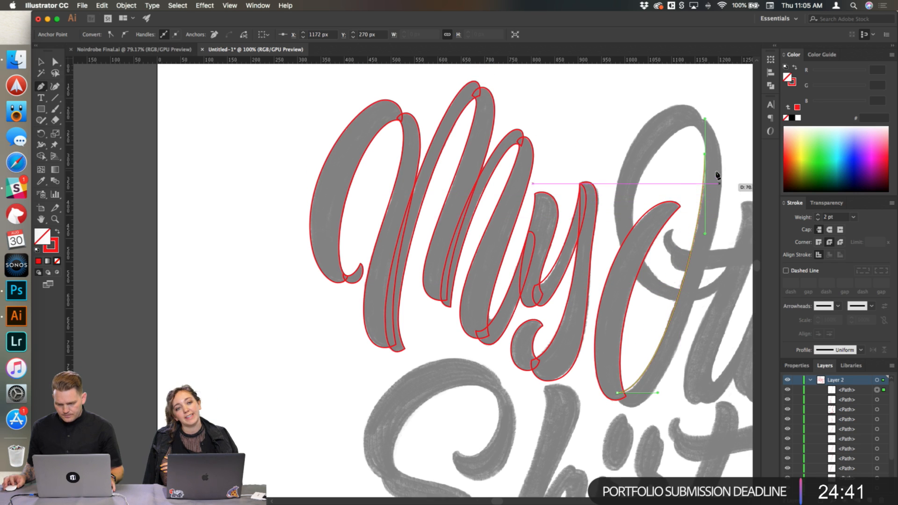
# Step: Extend the right stroke's inner edge to the top of the O, reshape the curve and draw a short rounded cap across the join
pyautogui.scroll(3, 697, 145)
pyautogui.scroll(3, 702, 132)
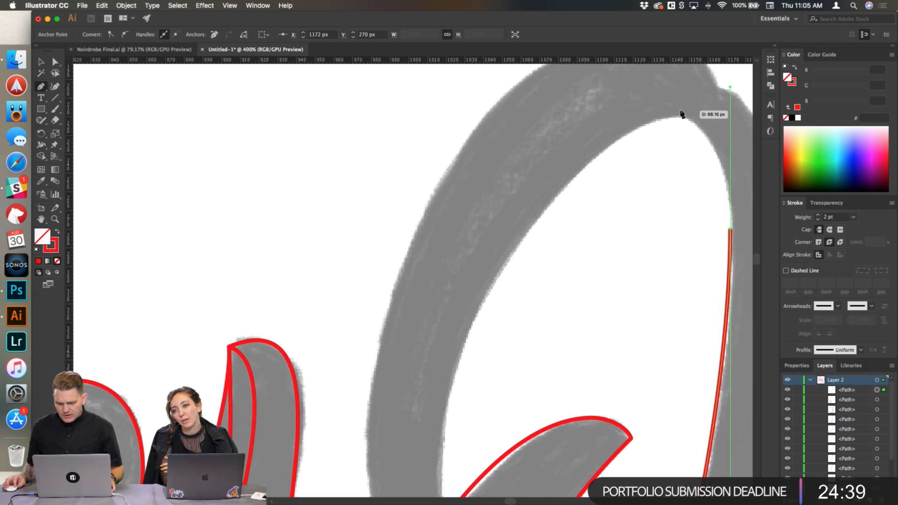
pyautogui.moveTo(679, 115); pyautogui.dragTo(654, 104)
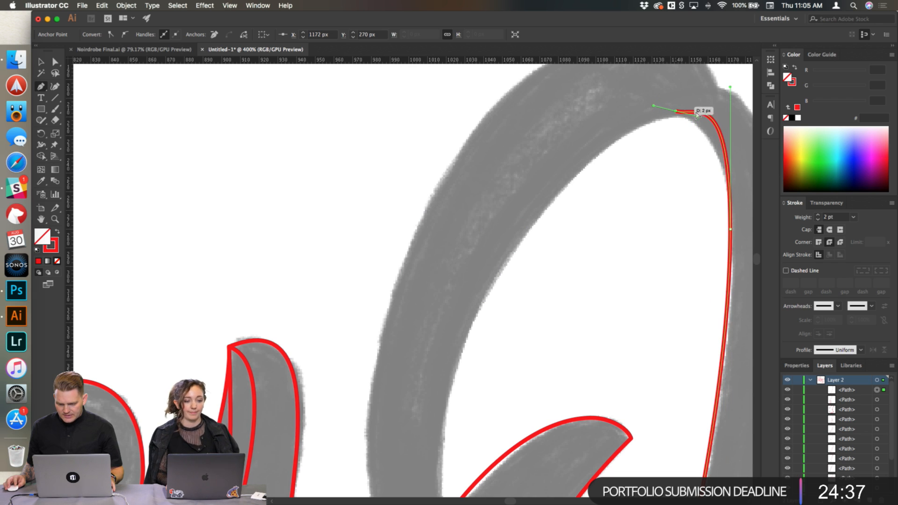
pyautogui.moveTo(715, 126); pyautogui.dragTo(718, 156)
pyautogui.moveTo(684, 115)
pyautogui.mouseDown()
pyautogui.moveTo(654, 107)
pyautogui.moveTo(684, 102)
pyautogui.mouseUp()
pyautogui.hscroll(5, 684, 104)
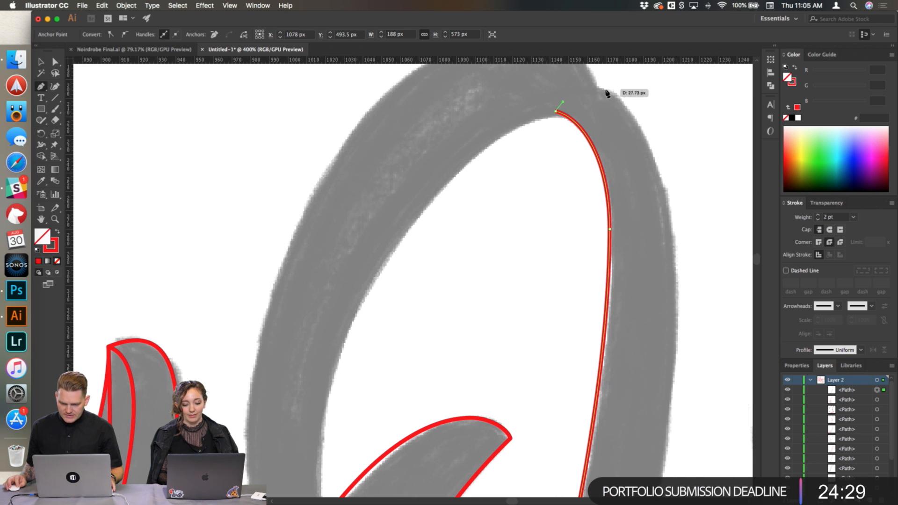
pyautogui.moveTo(600, 92); pyautogui.dragTo(600, 92)
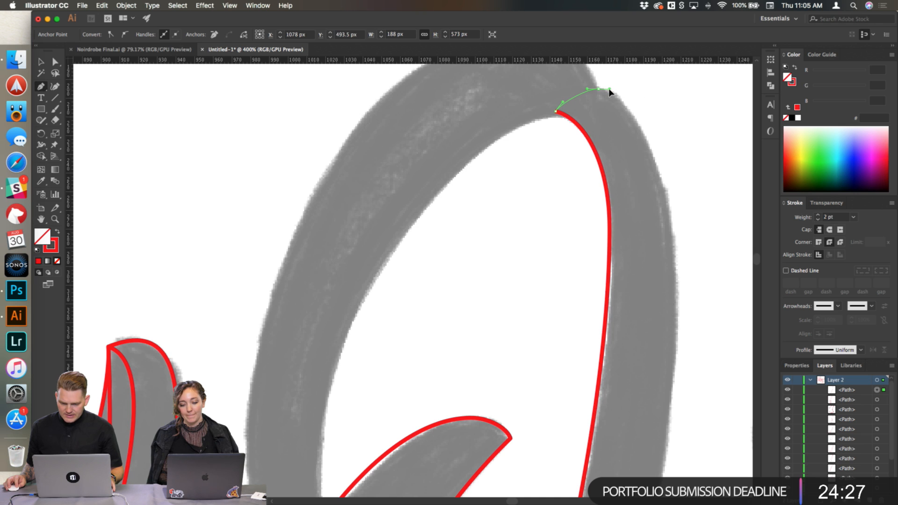
pyautogui.click(602, 91)
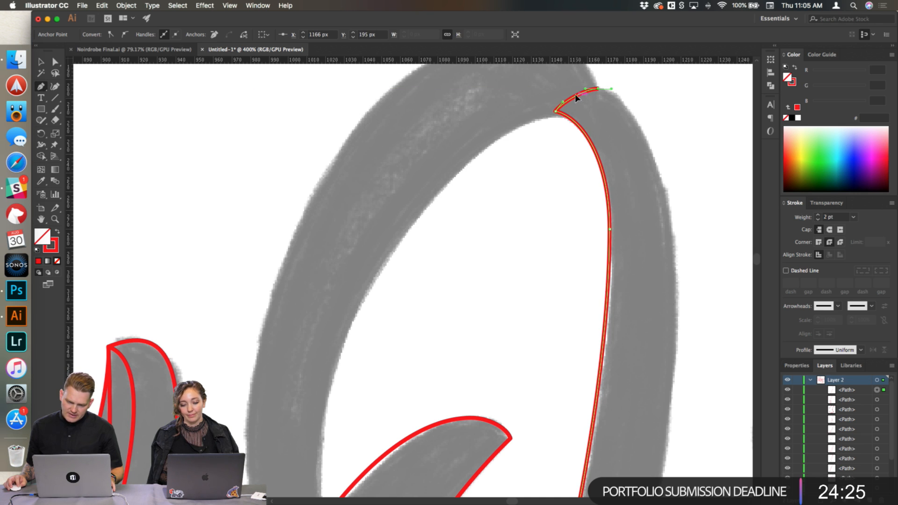
# Step: Add an anchor with vertical handles on the right stroke's upper outer edge and bend the segment to follow the sketch
pyautogui.scroll(-2, 622, 114)
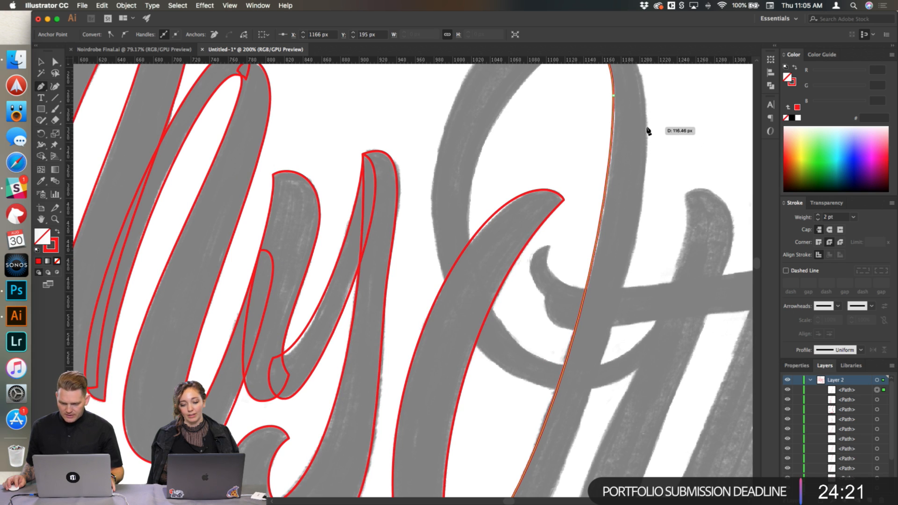
pyautogui.moveTo(646, 132); pyautogui.dragTo(646, 162)
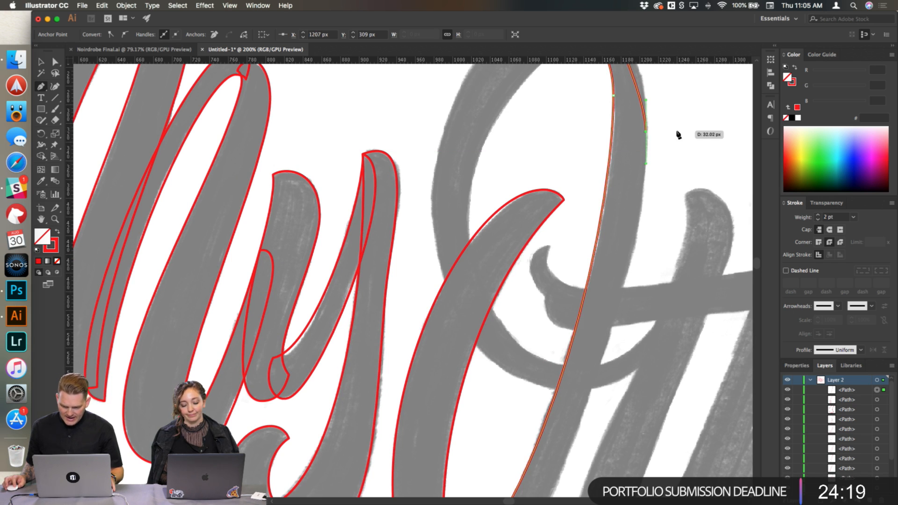
pyautogui.scroll(3, 665, 136)
pyautogui.scroll(2, 638, 137)
pyautogui.scroll(3, 624, 143)
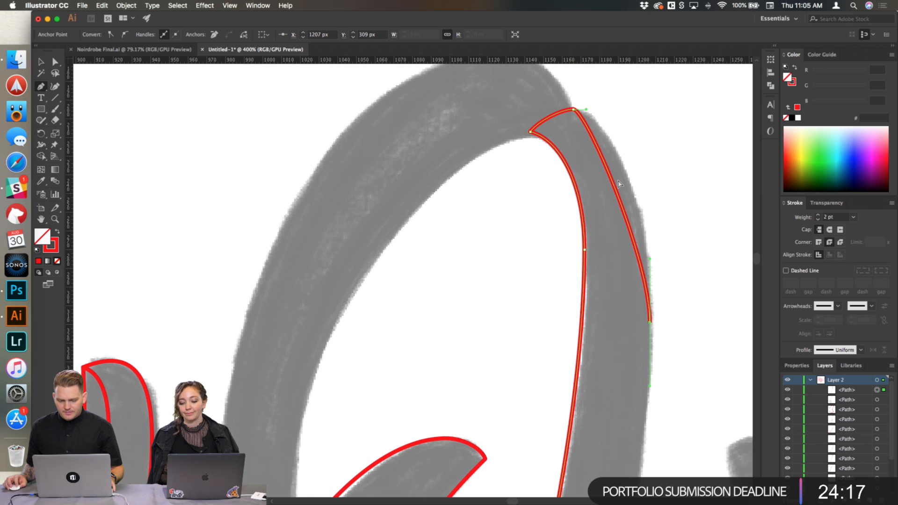
pyautogui.moveTo(626, 210); pyautogui.dragTo(632, 190)
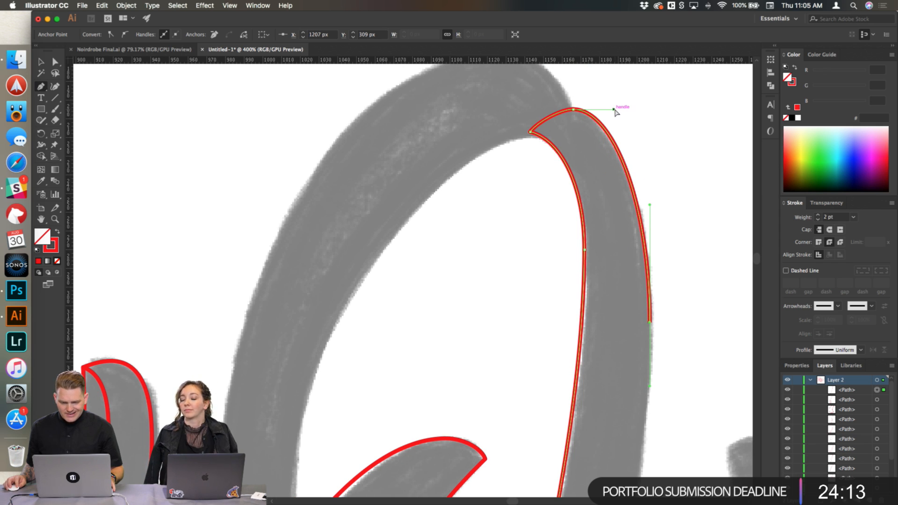
# Step: Continue the right stroke's outer edge to an anchor with horizontal handles at the O's bottom and bend the segment to the sketch
pyautogui.scroll(-6, 659, 166)
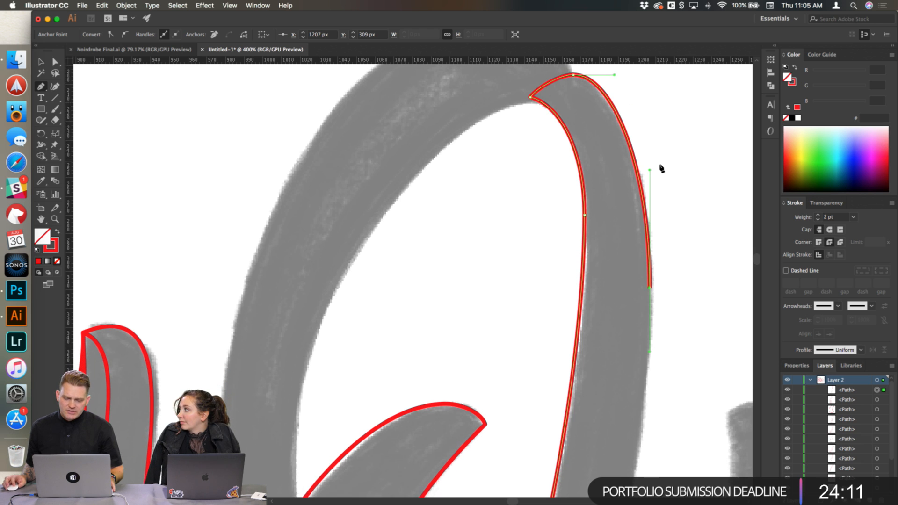
pyautogui.scroll(-6, 661, 169)
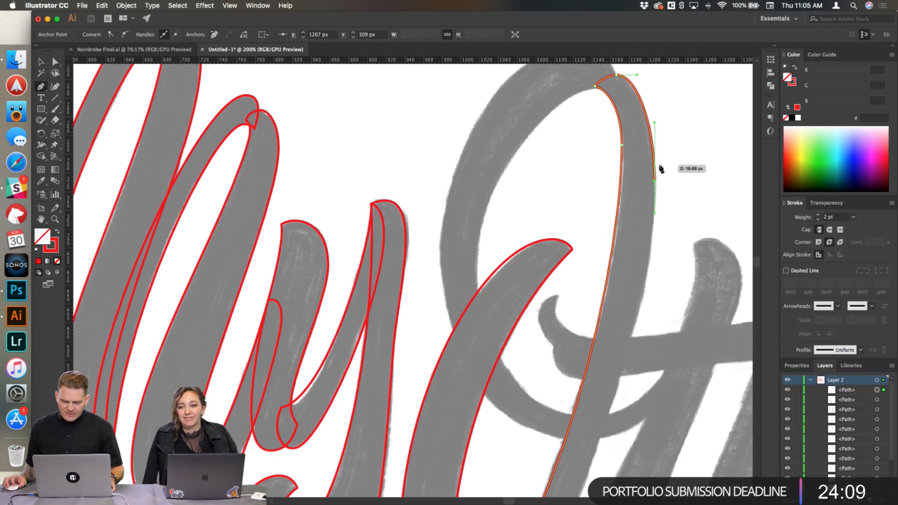
pyautogui.scroll(1, 553, 386)
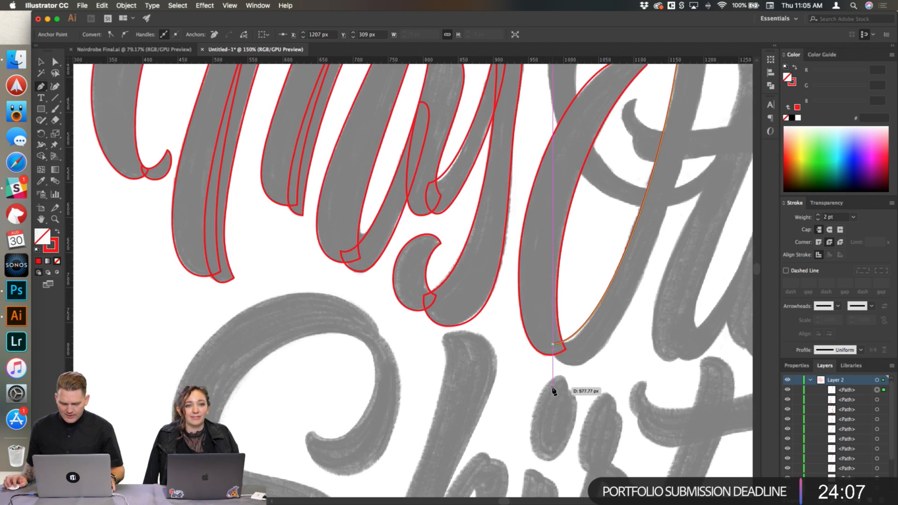
pyautogui.scroll(1, 567, 387)
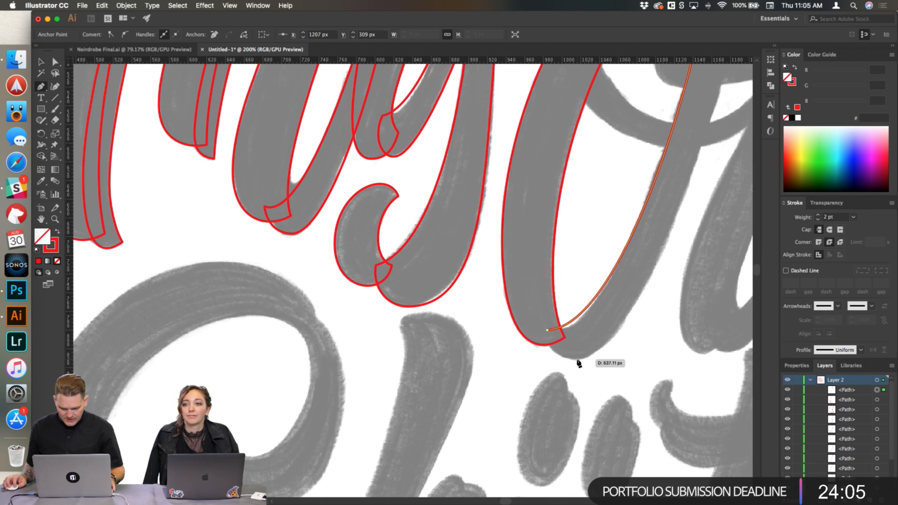
pyautogui.moveTo(575, 361); pyautogui.dragTo(557, 363)
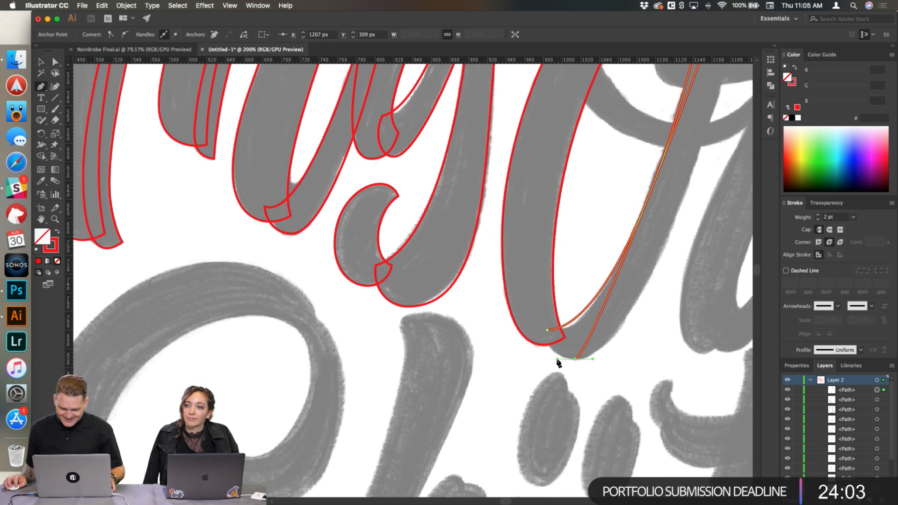
pyautogui.scroll(-1, 647, 286)
pyautogui.moveTo(614, 302); pyautogui.dragTo(632, 315)
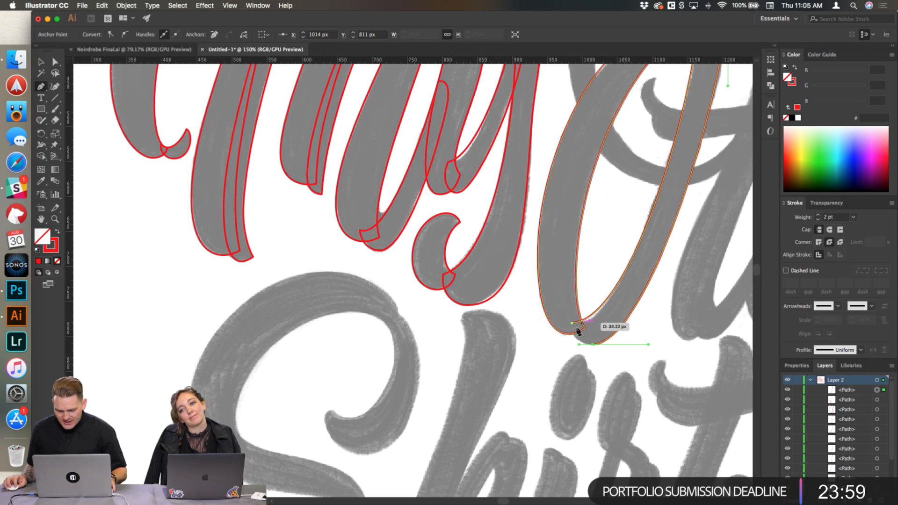
# Step: Close the right stroke's path at its starting anchor with a curve overlapping the left stroke, and deselect it
pyautogui.scroll(3, 572, 327)
pyautogui.moveTo(562, 316); pyautogui.dragTo(565, 279)
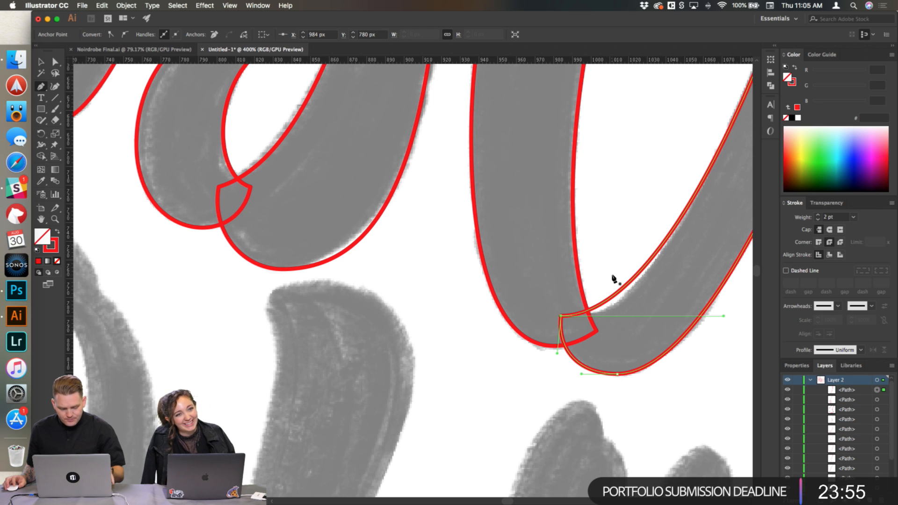
pyautogui.keyDown('super'); pyautogui.click(625, 215); pyautogui.keyUp('super')
pyautogui.scroll(-5, 626, 215)
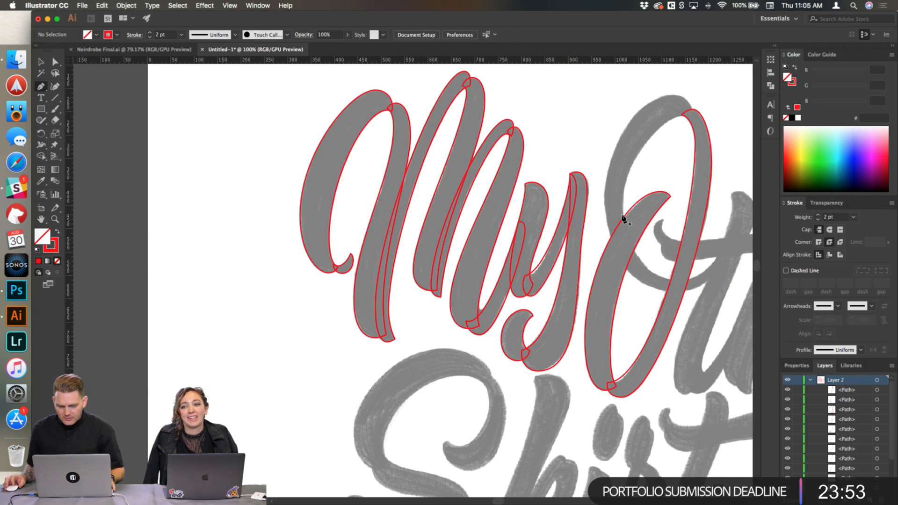
# Step: Start the O's left stroke with an anchor overlapping the right stroke, add a top anchor with horizontal handles and bend the cap between them
pyautogui.hscroll(3, 627, 216)
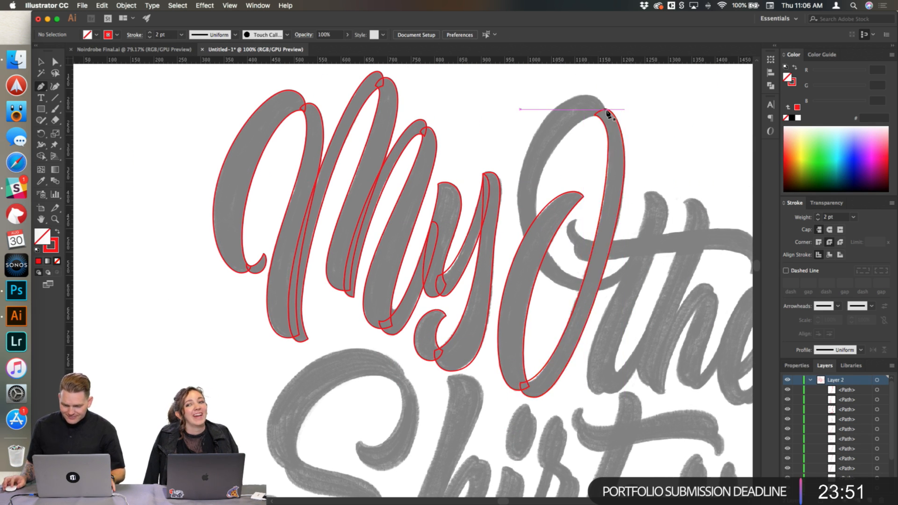
pyautogui.scroll(5, 607, 115)
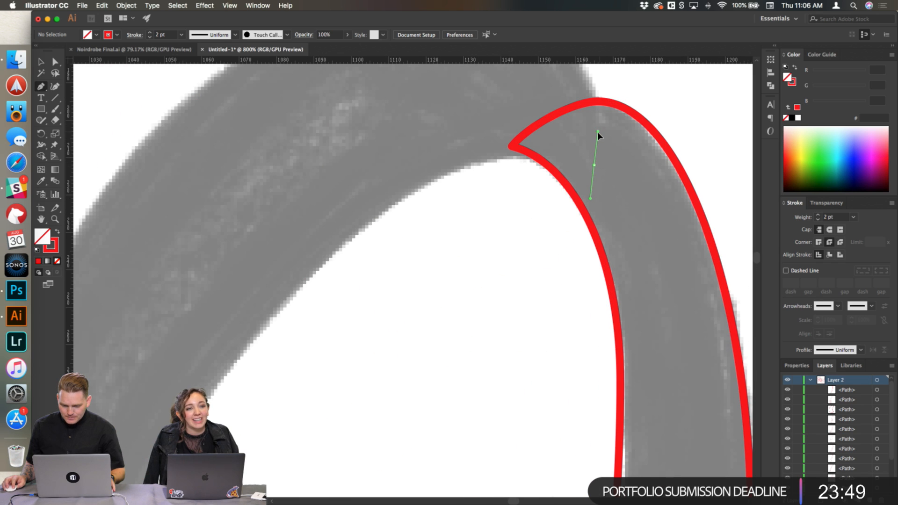
pyautogui.click(598, 132)
pyautogui.scroll(3, 599, 134)
pyautogui.moveTo(430, 141); pyautogui.dragTo(321, 140)
pyautogui.moveTo(557, 200); pyautogui.dragTo(566, 198)
pyautogui.scroll(-6, 566, 199)
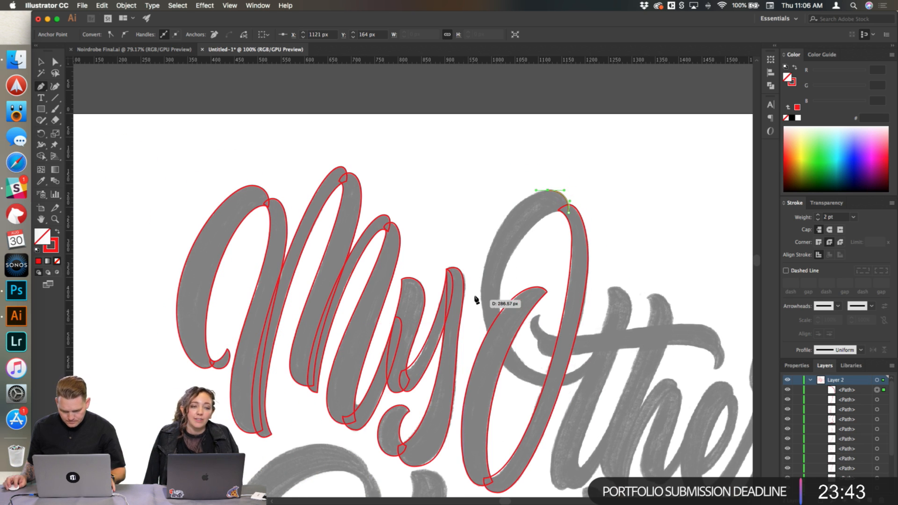
# Step: Trace the O's outer edge through a vertical-handled anchor at the far left to a horizontal-handled anchor at the swash's bottom, bending both segments
pyautogui.moveTo(481, 297); pyautogui.dragTo(481, 338)
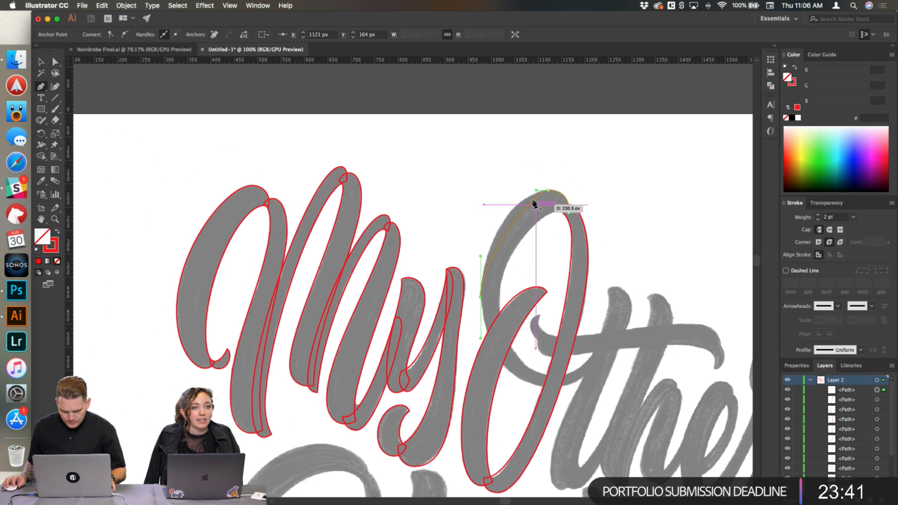
pyautogui.moveTo(518, 217); pyautogui.dragTo(512, 212)
pyautogui.scroll(-4, 523, 292)
pyautogui.scroll(2, 525, 296)
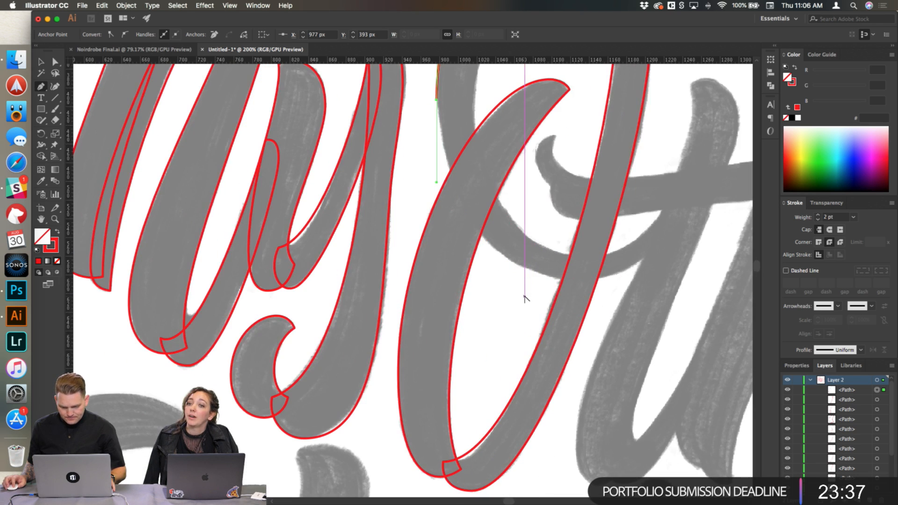
pyautogui.moveTo(581, 279); pyautogui.dragTo(622, 279)
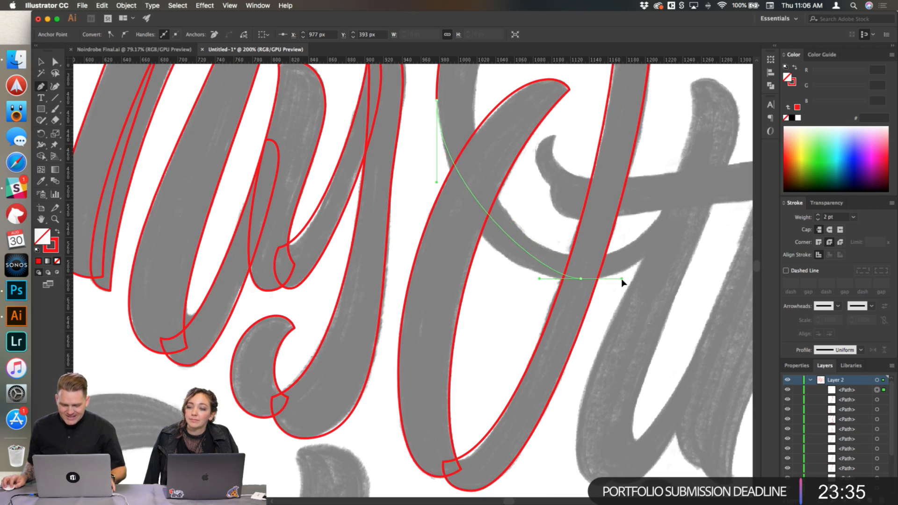
pyautogui.moveTo(513, 241); pyautogui.dragTo(496, 247)
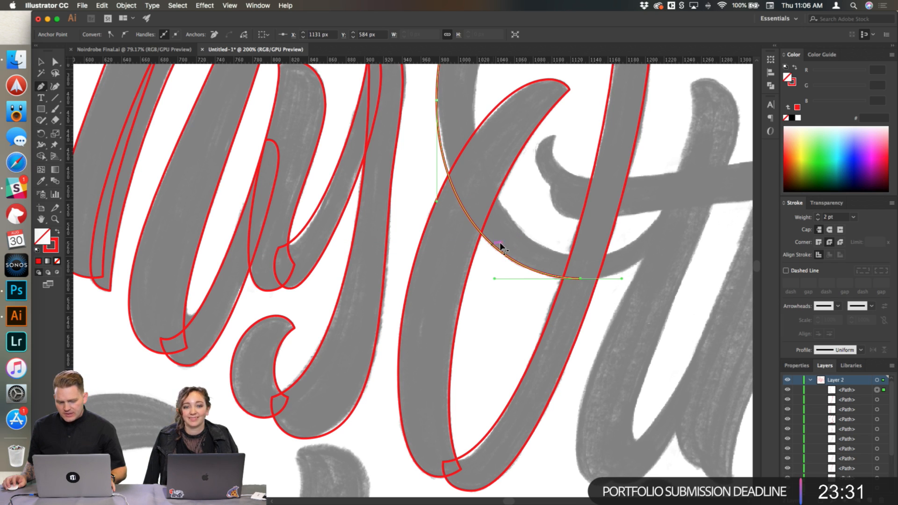
# Step: Extend the swash's outer edge up into the first stem of the t and curve it over to the swash tip
pyautogui.press('super+equal')
pyautogui.press('super+equal')
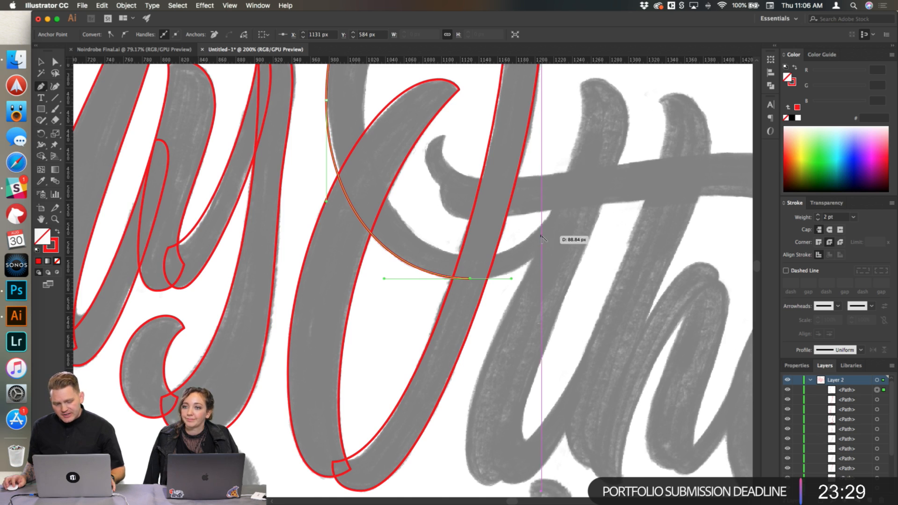
pyautogui.press('super+equal')
pyautogui.press('super+minus')
pyautogui.press('super+minus')
pyautogui.press('super+minus')
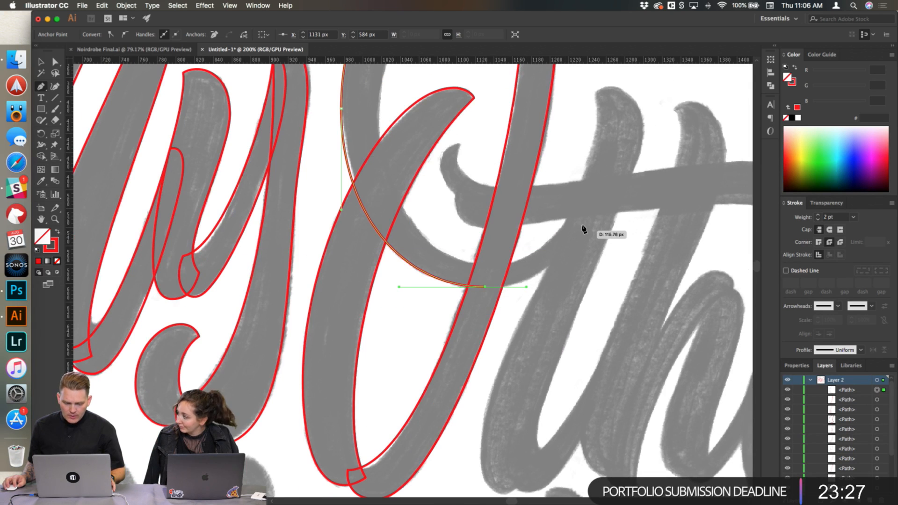
pyautogui.moveTo(584, 223); pyautogui.dragTo(598, 188)
pyautogui.scroll(5, 598, 200)
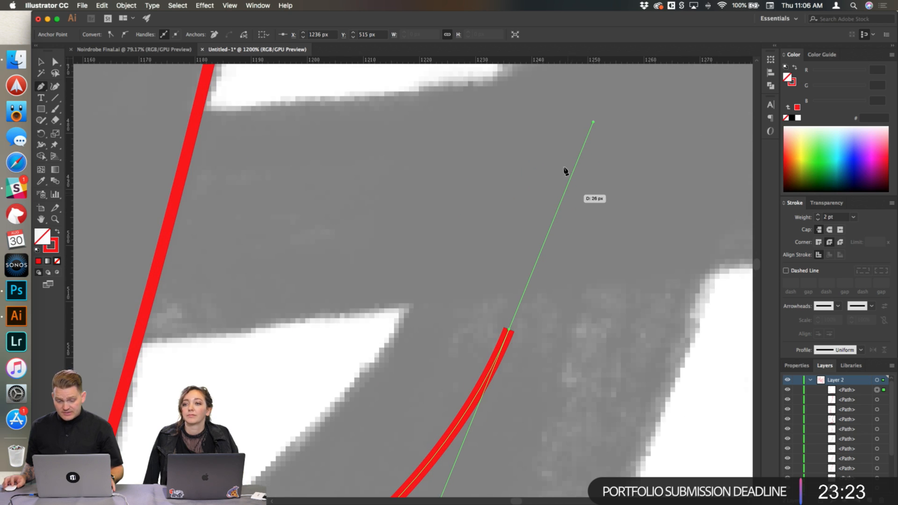
pyautogui.scroll(-3, 532, 147)
pyautogui.moveTo(520, 123)
pyautogui.mouseDown()
pyautogui.moveTo(528, 141)
pyautogui.moveTo(512, 124)
pyautogui.moveTo(515, 148)
pyautogui.mouseUp()
# Step: Trace the swash's inner edge back through a horizontal-handled bottom anchor to a vertical-handled anchor on the O's inner left, bending both segments
pyautogui.scroll(-2, 525, 205)
pyautogui.moveTo(434, 249); pyautogui.dragTo(407, 249)
pyautogui.moveTo(486, 216); pyautogui.dragTo(484, 227)
pyautogui.scroll(1, 394, 194)
pyautogui.hscroll(-2, 395, 196)
pyautogui.scroll(3, 396, 199)
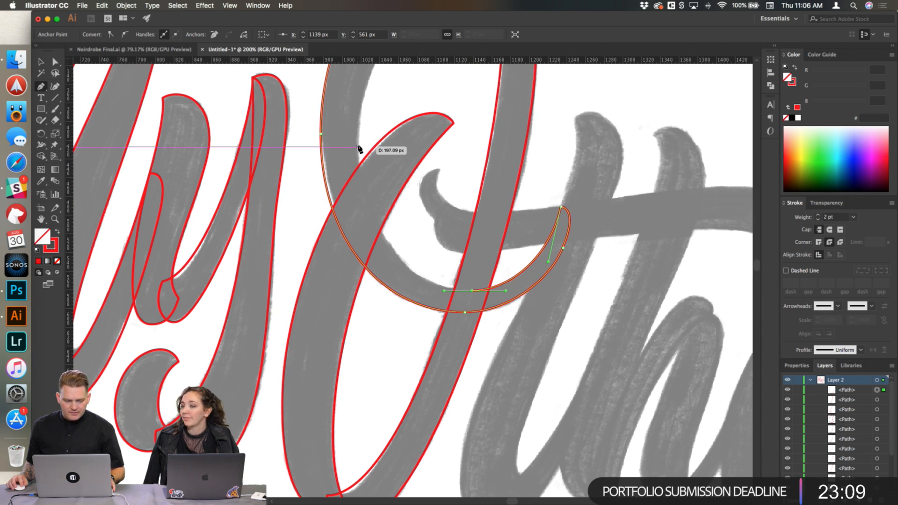
pyautogui.moveTo(358, 153); pyautogui.dragTo(358, 104)
pyautogui.moveTo(401, 242); pyautogui.dragTo(387, 244)
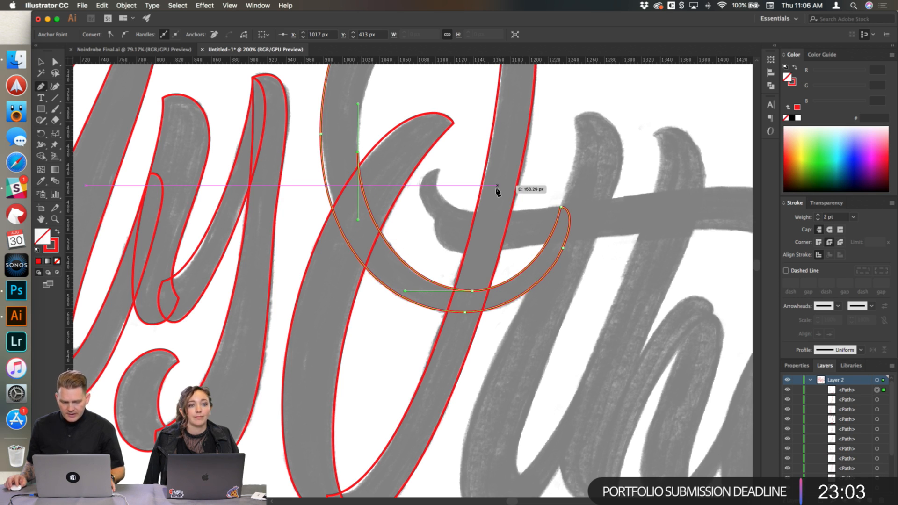
# Step: Close the O's left stroke at its starting anchor, bend the inner edge to follow the sketch, and deselect the path
pyautogui.scroll(5, 498, 187)
pyautogui.scroll(1, 447, 106)
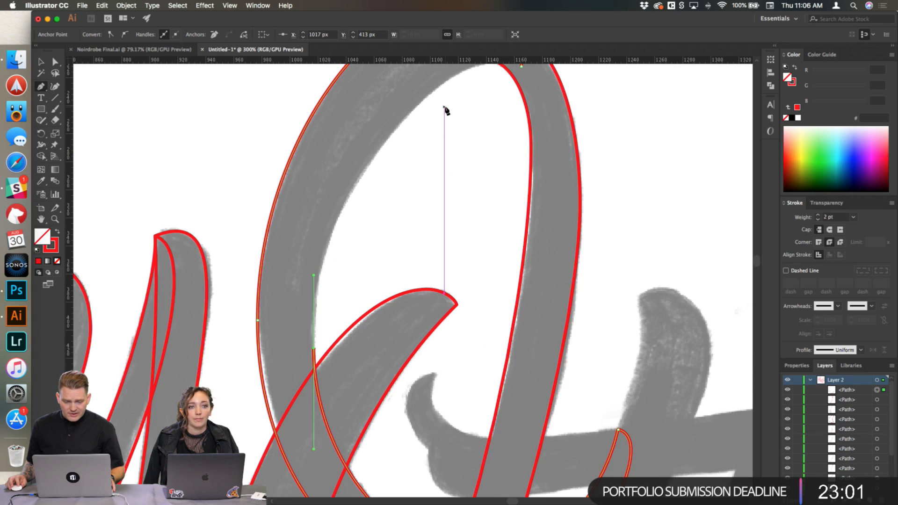
pyautogui.scroll(3, 482, 114)
pyautogui.moveTo(525, 140); pyautogui.dragTo(608, 165)
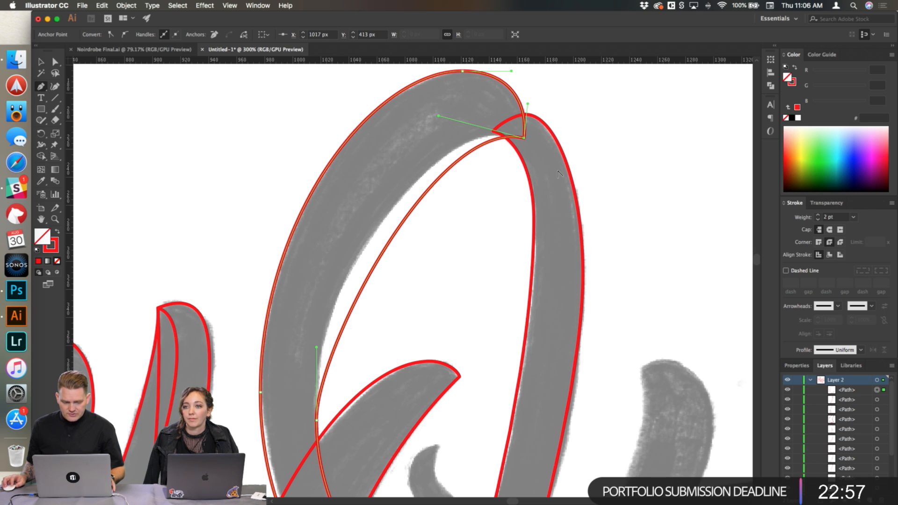
pyautogui.moveTo(390, 244); pyautogui.dragTo(372, 228)
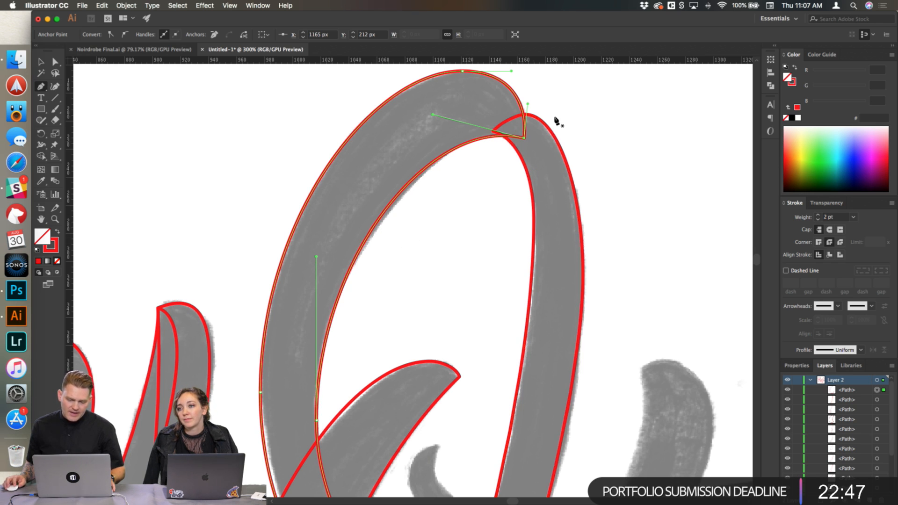
pyautogui.keyDown('super'); pyautogui.click(590, 117); pyautogui.keyUp('super')
# Step: Start the t's crossbar at its left tip, add a horizontal-handled anchor at the upper edge's dip and bend the hook's inner curve to the sketch
pyautogui.scroll(-2, 590, 118)
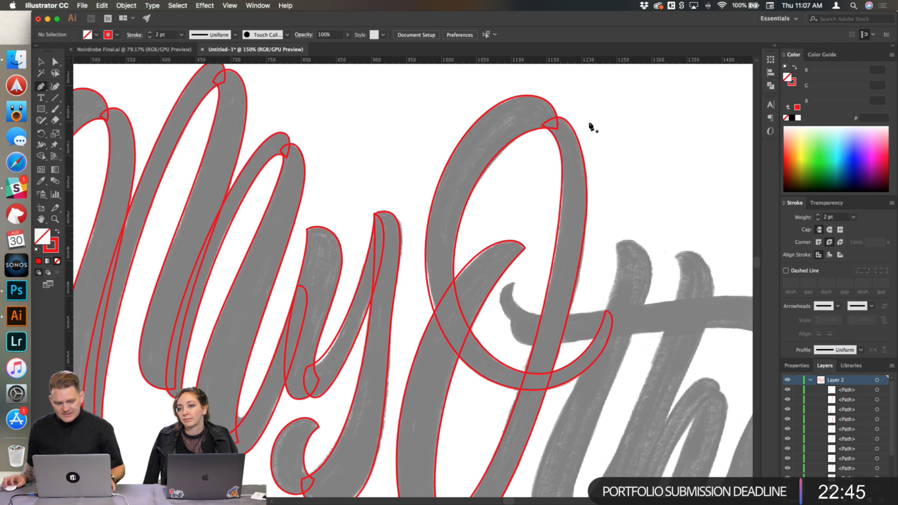
pyautogui.scroll(-3, 590, 123)
pyautogui.hscroll(5, 591, 126)
pyautogui.scroll(-3, 592, 127)
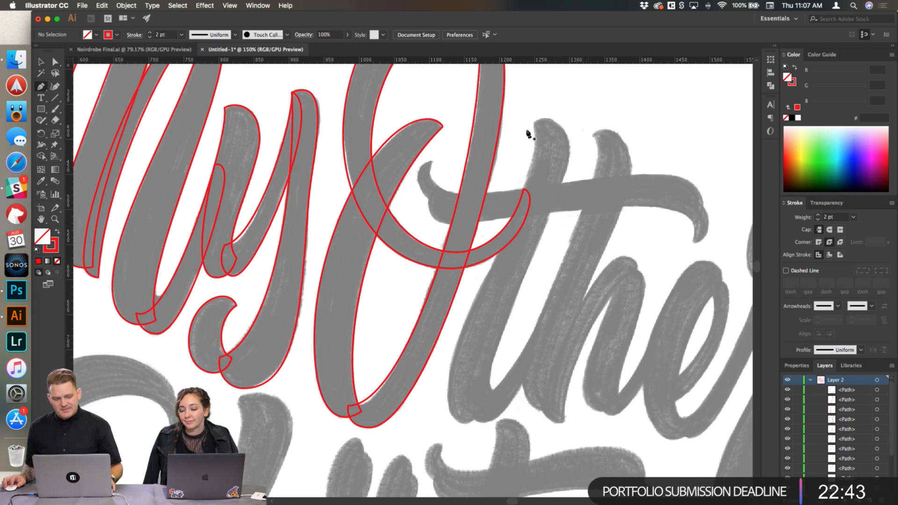
pyautogui.keyDown('super'); pyautogui.click(497, 228); pyautogui.keyUp('super')
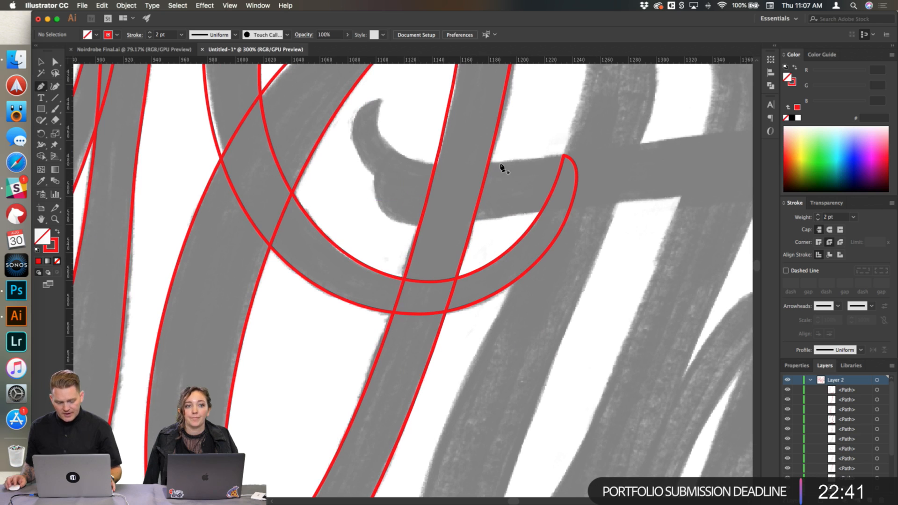
pyautogui.keyDown('super'); pyautogui.click(385, 105); pyautogui.keyUp('super')
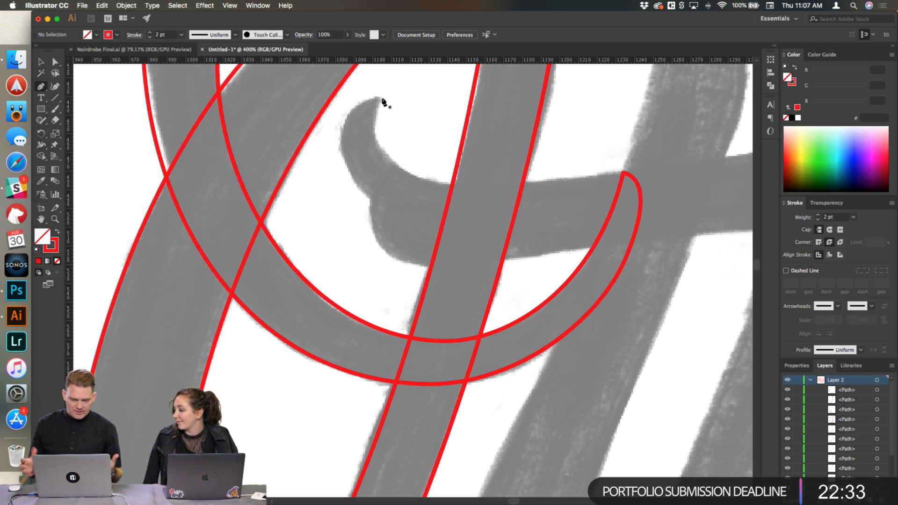
pyautogui.moveTo(381, 99); pyautogui.dragTo(371, 117)
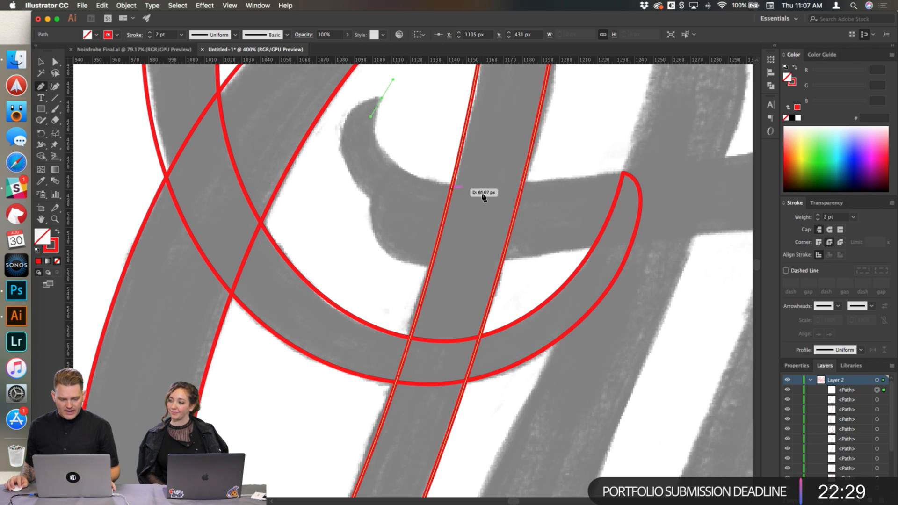
pyautogui.moveTo(478, 187); pyautogui.dragTo(522, 186)
pyautogui.moveTo(412, 154); pyautogui.dragTo(391, 161)
# Step: Extend the crossbar's upper edge to a horizontal-handled anchor at its right-hand crest and bend the segment to the sketch
pyautogui.hscroll(5, 546, 172)
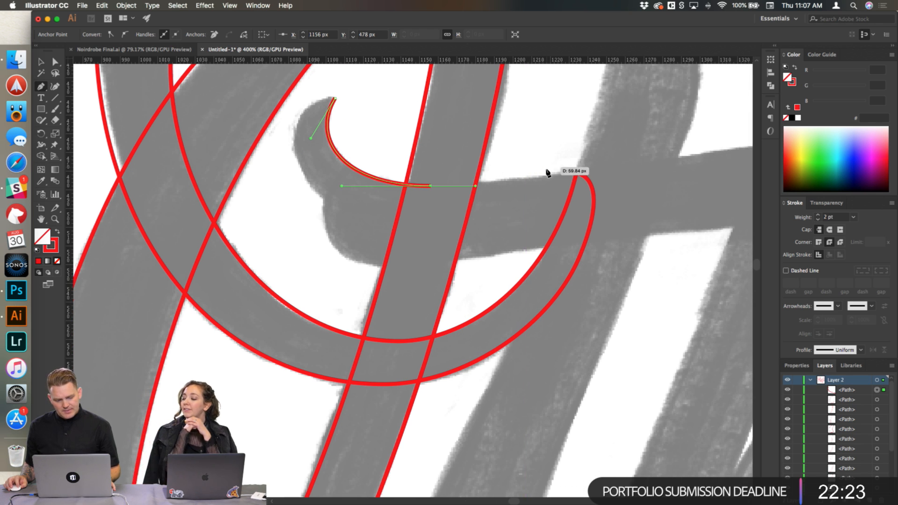
pyautogui.scroll(-2, 547, 171)
pyautogui.hscroll(5, 547, 170)
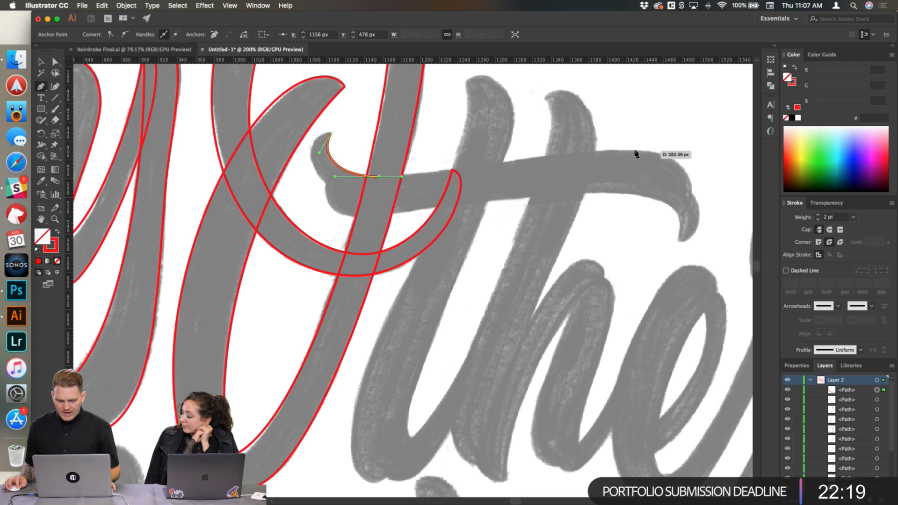
pyautogui.moveTo(629, 152); pyautogui.dragTo(547, 150)
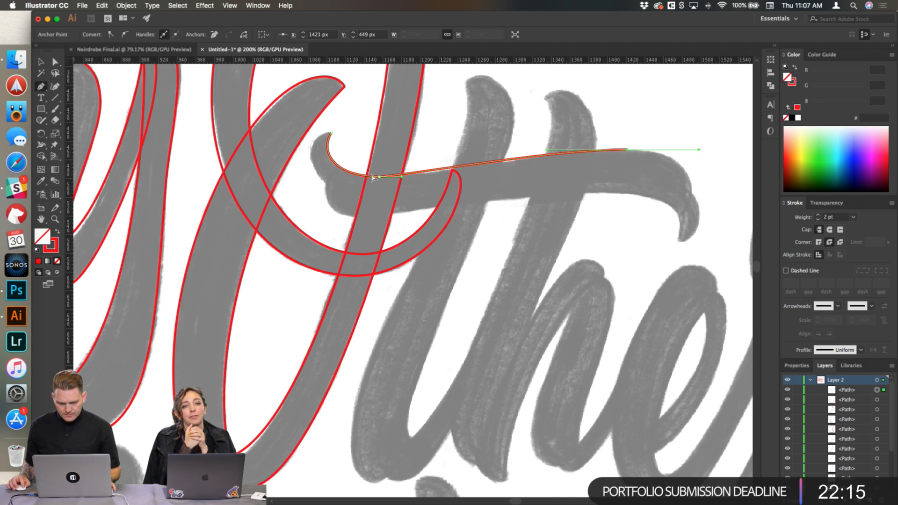
pyautogui.moveTo(412, 182); pyautogui.dragTo(440, 177)
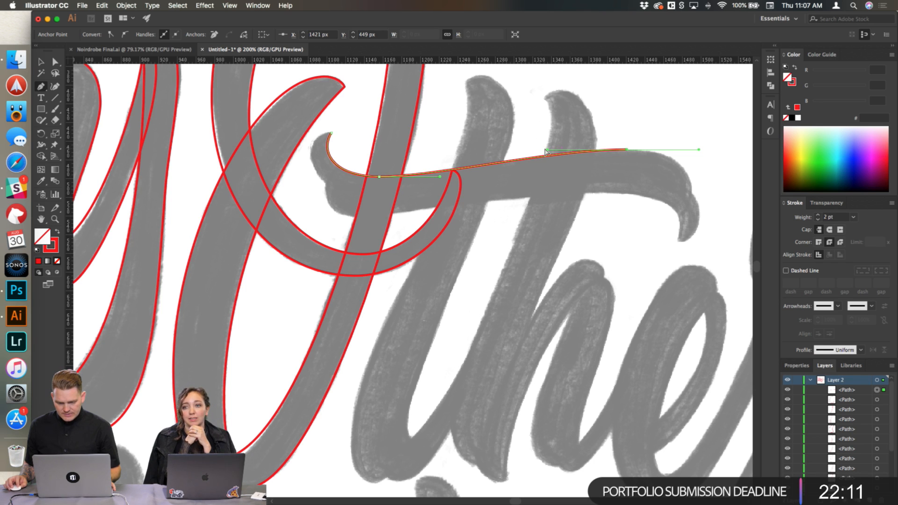
# Step: Round the crossbar's right end down to a corner anchor, redirect its outgoing handle and curve back to a horizontal-handled anchor on the lower edge
pyautogui.scroll(3, 724, 193)
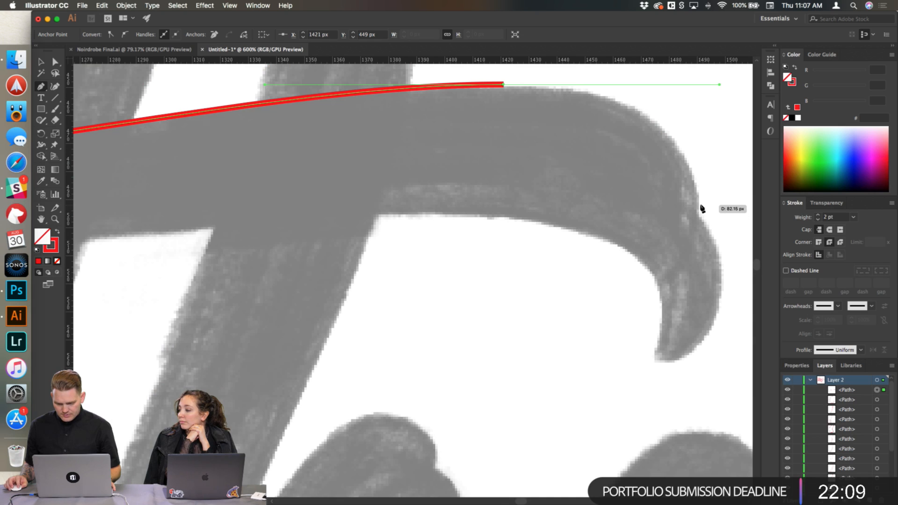
pyautogui.moveTo(661, 286)
pyautogui.mouseDown()
pyautogui.moveTo(630, 317)
pyautogui.moveTo(613, 317)
pyautogui.mouseUp()
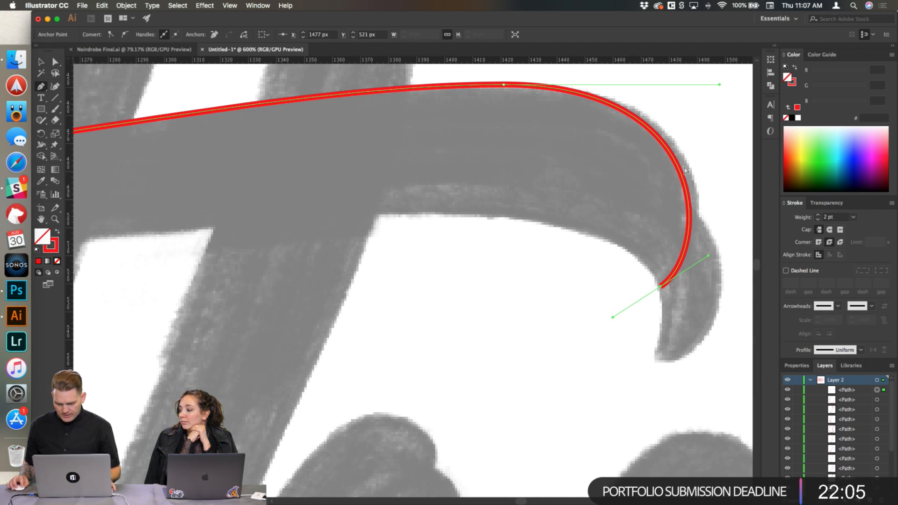
pyautogui.moveTo(681, 172); pyautogui.dragTo(692, 172)
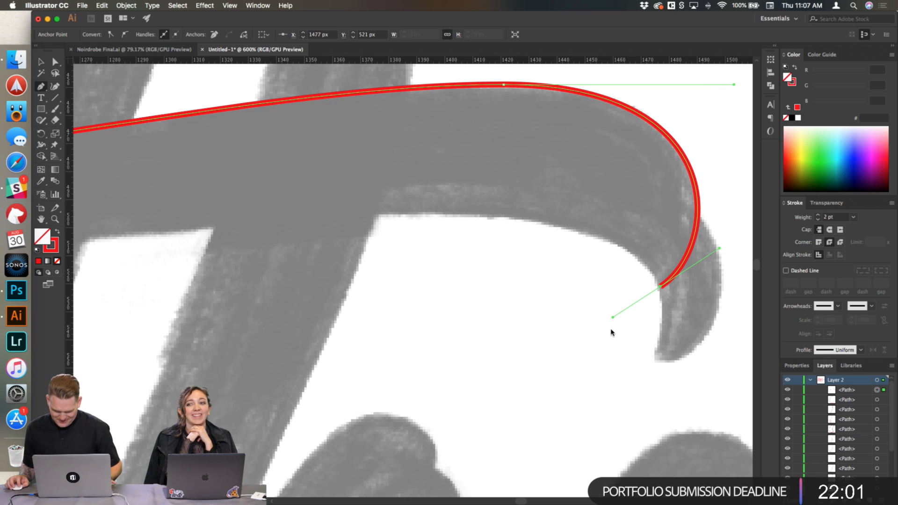
pyautogui.moveTo(613, 318); pyautogui.dragTo(635, 225)
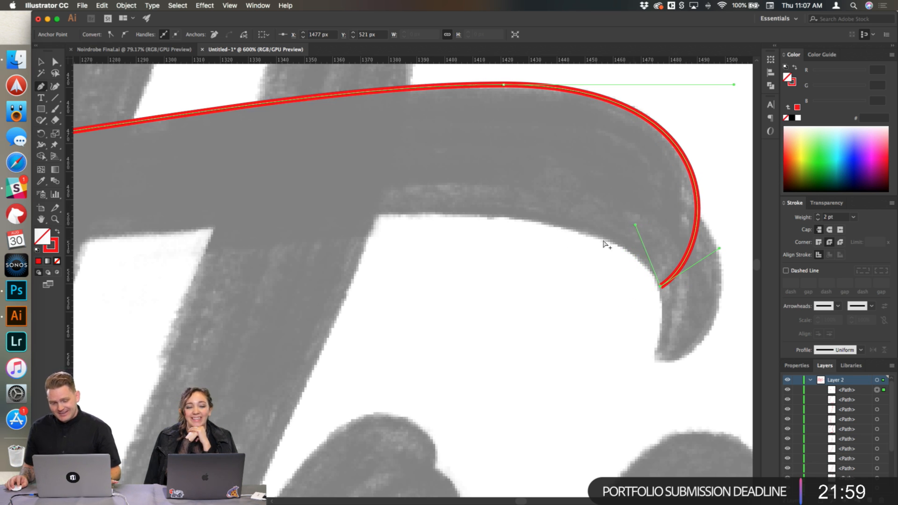
pyautogui.moveTo(414, 214); pyautogui.dragTo(299, 214)
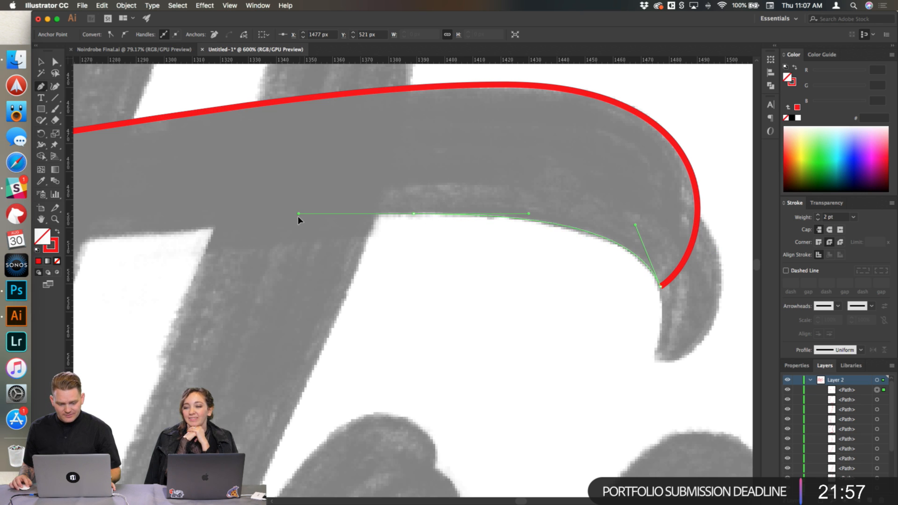
# Step: Continue the crossbar's lower edge to a horizontal-handled anchor near its left end and adjust both anchors' handles to fit the sketch
pyautogui.hscroll(-5, 566, 229)
pyautogui.scroll(-1, 563, 226)
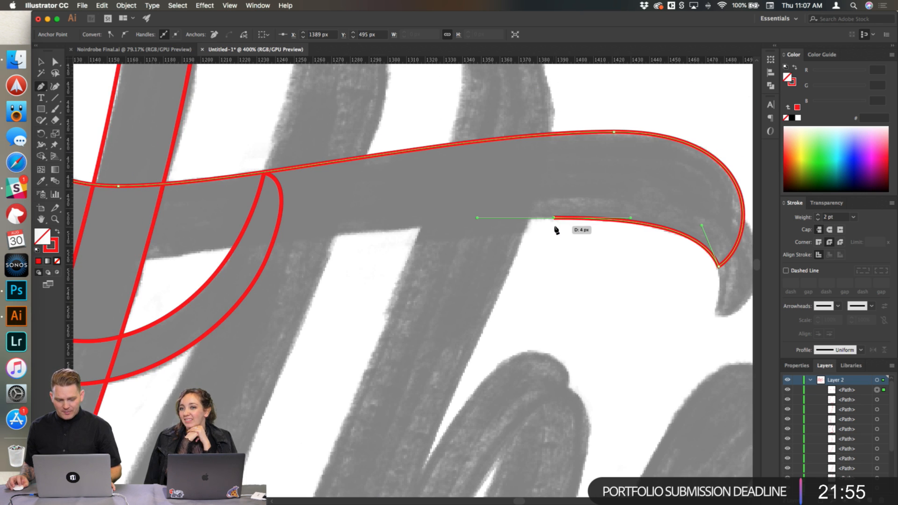
pyautogui.hscroll(-2, 548, 227)
pyautogui.hscroll(-10, 541, 227)
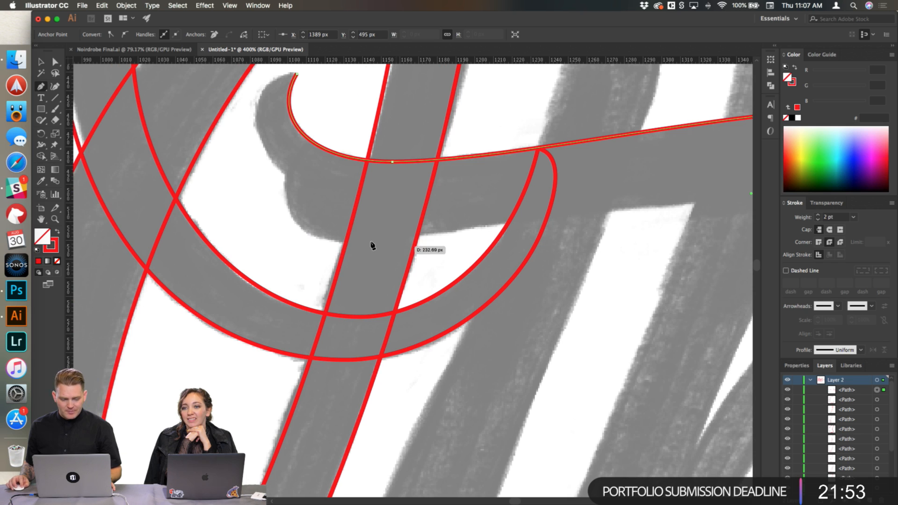
pyautogui.moveTo(360, 242); pyautogui.dragTo(265, 241)
pyautogui.hscroll(5, 485, 241)
pyautogui.hscroll(2, 509, 237)
pyautogui.moveTo(564, 194); pyautogui.dragTo(444, 193)
pyautogui.moveTo(269, 243); pyautogui.dragTo(290, 244)
# Step: Add an anchor at the notch on the crossbar's left end, bend the lower curve, redirect the notch handle and close the path at the starting tip
pyautogui.hscroll(-4, 463, 218)
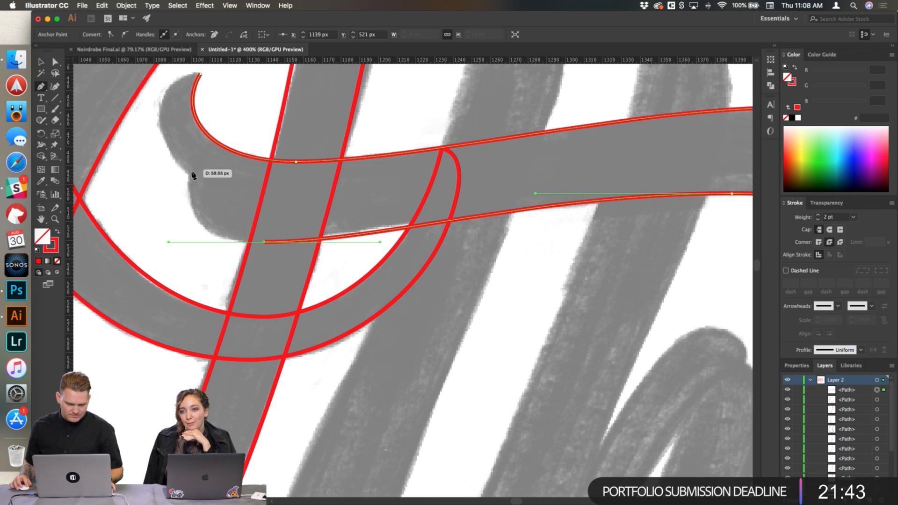
pyautogui.scroll(-1, 221, 154)
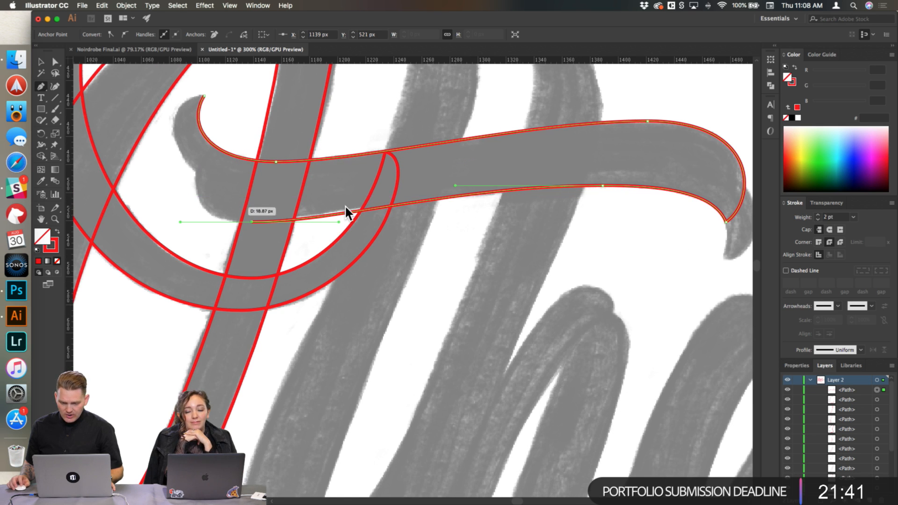
pyautogui.hscroll(2, 333, 206)
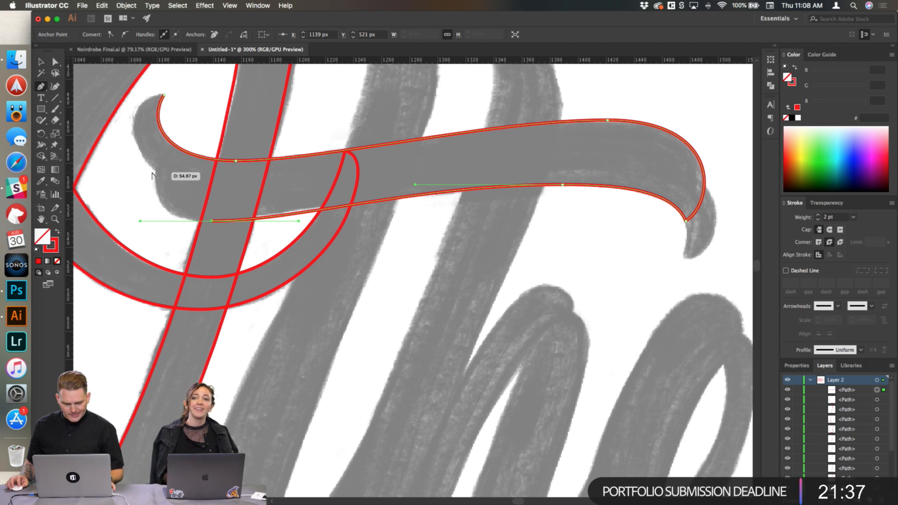
pyautogui.scroll(3, 154, 176)
pyautogui.moveTo(162, 163); pyautogui.dragTo(170, 133)
pyautogui.moveTo(165, 244); pyautogui.dragTo(192, 262)
pyautogui.moveTo(171, 134); pyautogui.dragTo(166, 136)
pyautogui.scroll(5, 158, 148)
pyautogui.moveTo(194, 92); pyautogui.dragTo(268, 103)
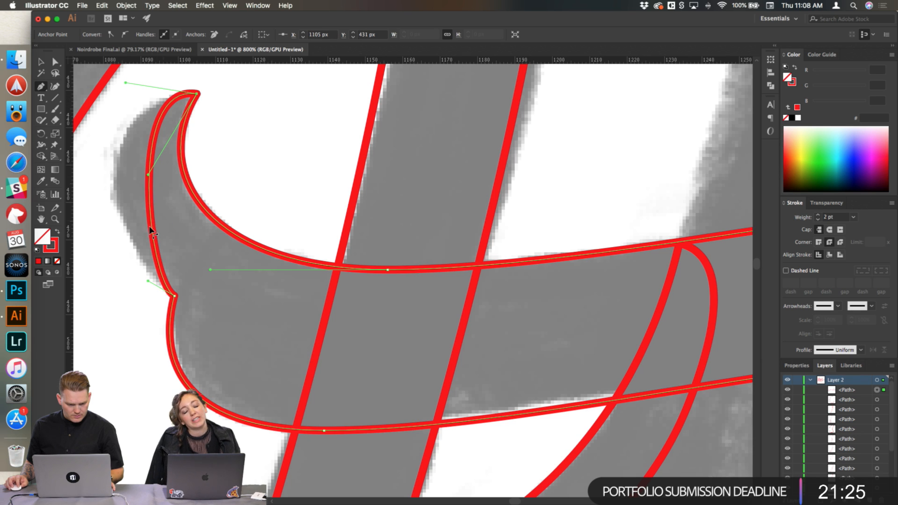
# Step: Bend the outer segment of the crossbar's left hook outward to match the sketch and deselect the finished shape
pyautogui.moveTo(153, 229); pyautogui.dragTo(119, 213)
pyautogui.keyDown('super'); pyautogui.click(275, 181); pyautogui.keyUp('super')
pyautogui.scroll(-3, 275, 180)
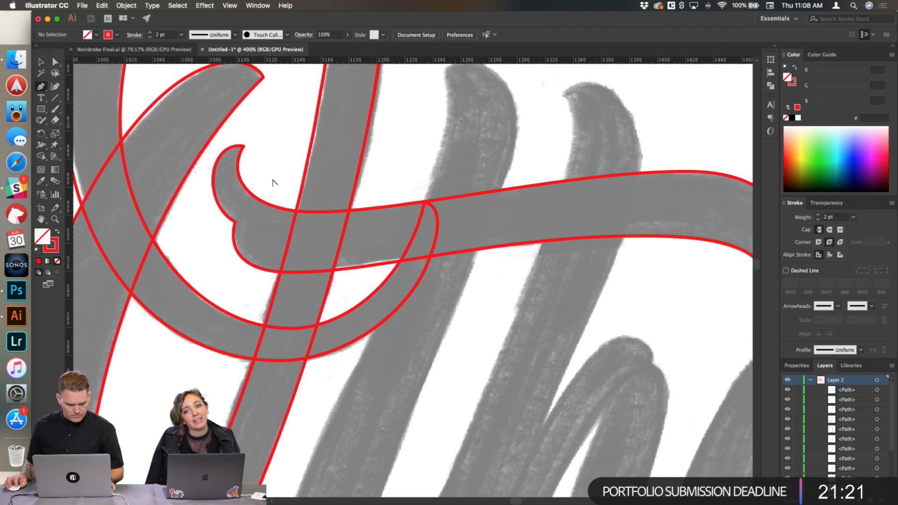
# Step: Start the flick shape inside the crossbar's right end, curve its inner edge down to the tip and redirect the tip's outgoing handle
pyautogui.hscroll(1, 274, 184)
pyautogui.hscroll(5, 274, 184)
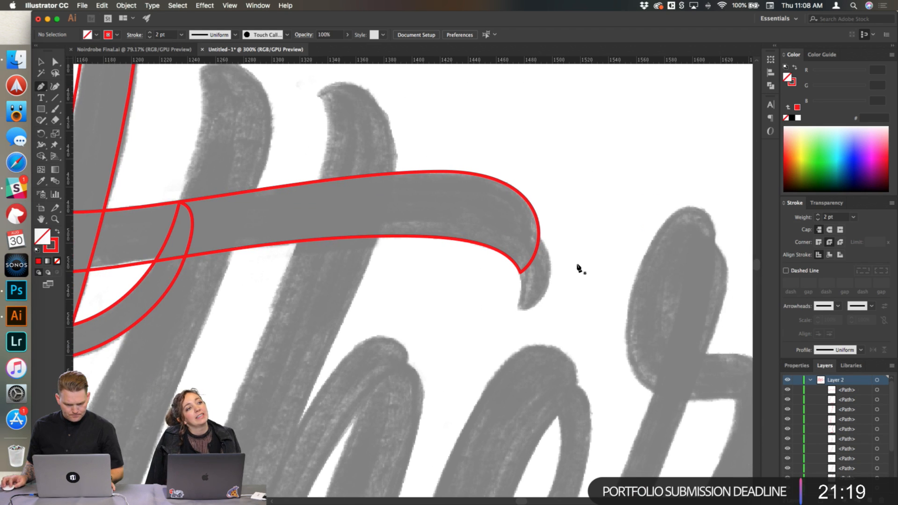
pyautogui.scroll(3, 429, 251)
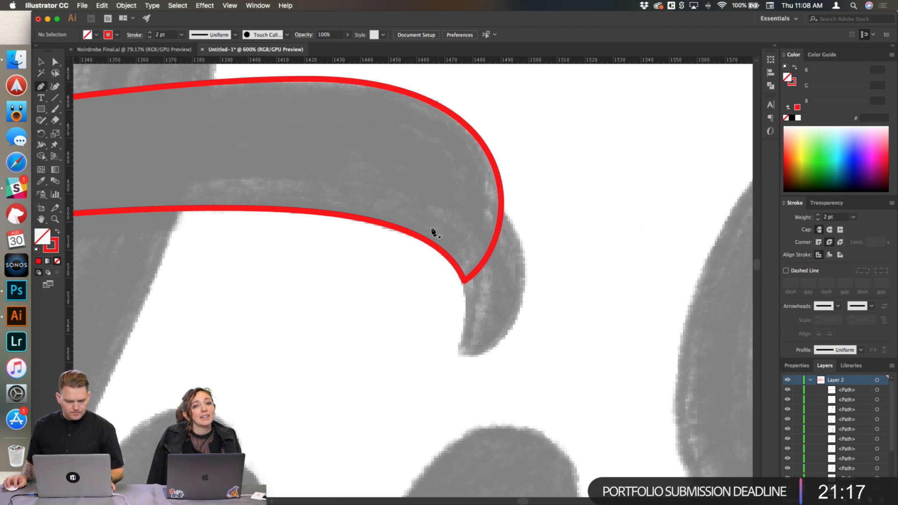
pyautogui.moveTo(436, 230); pyautogui.dragTo(453, 246)
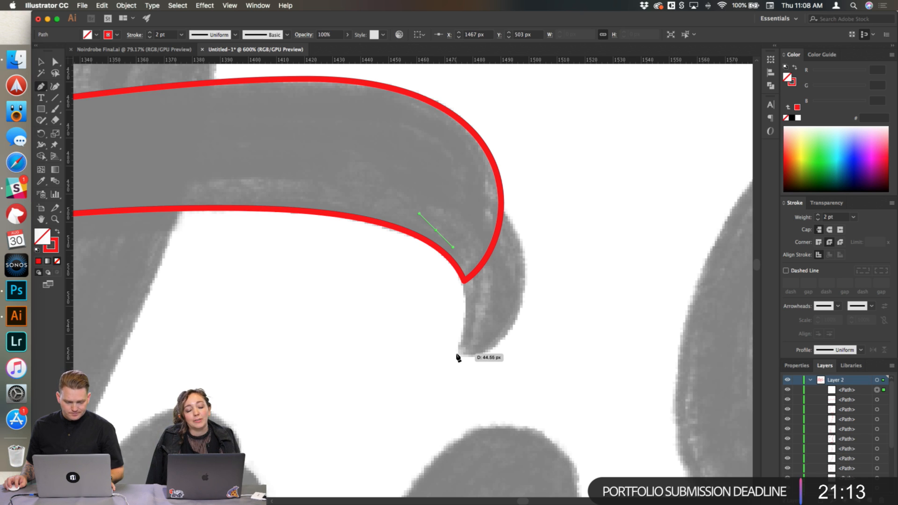
pyautogui.moveTo(457, 355)
pyautogui.mouseDown()
pyautogui.moveTo(435, 387)
pyautogui.moveTo(435, 412)
pyautogui.moveTo(436, 382)
pyautogui.mouseUp()
pyautogui.moveTo(459, 289); pyautogui.dragTo(465, 294)
pyautogui.moveTo(452, 373); pyautogui.dragTo(470, 364)
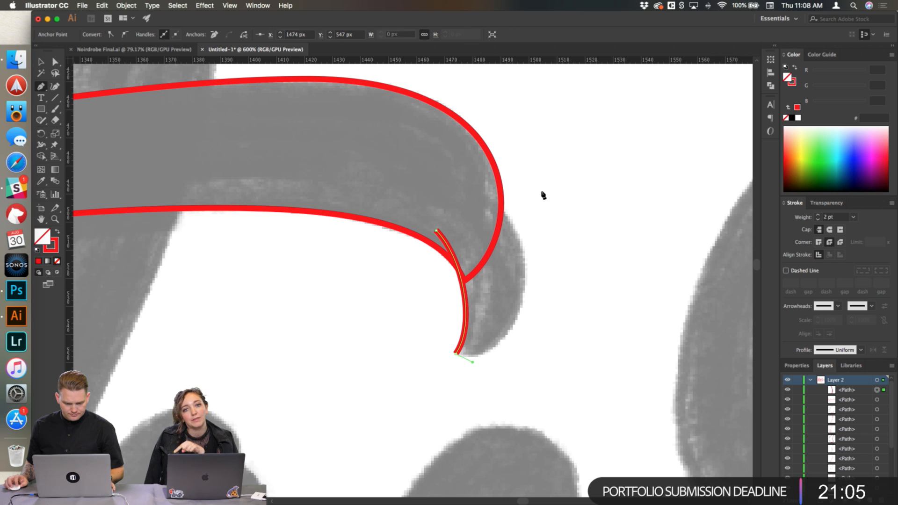
# Step: Curve the flick's outer edge up to an anchor on its right side, close the path inside the crossbar and bend the closing segment
pyautogui.moveTo(525, 263); pyautogui.dragTo(518, 225)
pyautogui.moveTo(502, 318); pyautogui.dragTo(507, 335)
pyautogui.click(436, 232)
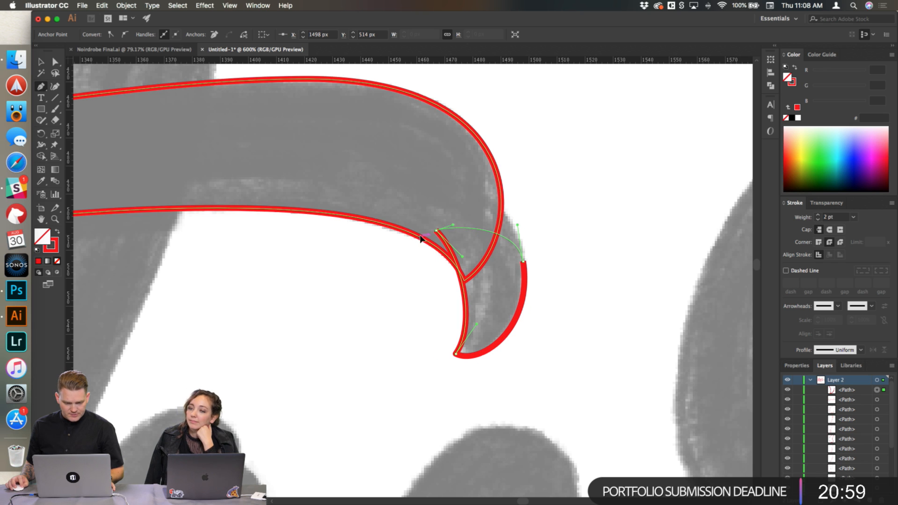
pyautogui.scroll(-1, 406, 257)
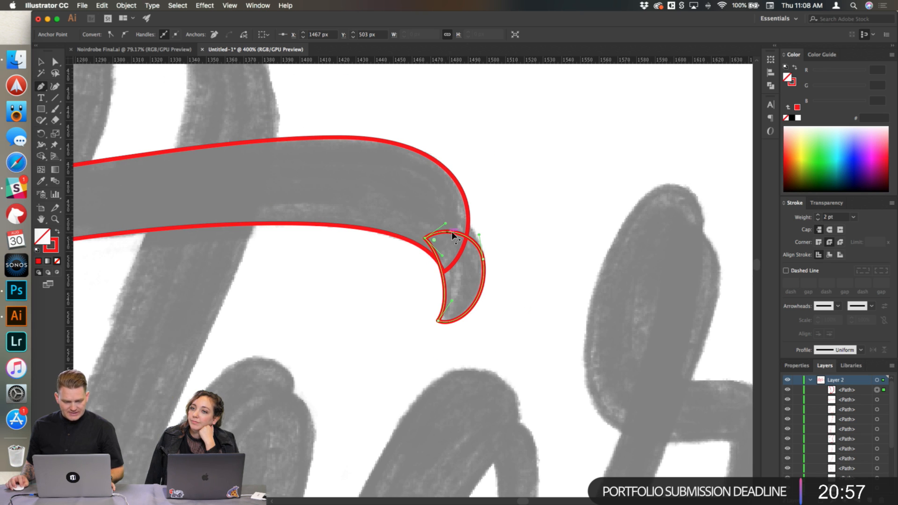
pyautogui.scroll(1, 453, 235)
pyautogui.moveTo(470, 240); pyautogui.dragTo(470, 226)
pyautogui.keyDown('super'); pyautogui.click(554, 230); pyautogui.keyUp('super')
# Step: Start the t stem shape at its upper-left tip and curve its left edge down to an anchor on the crossbar's upper edge
pyautogui.press('super+1')
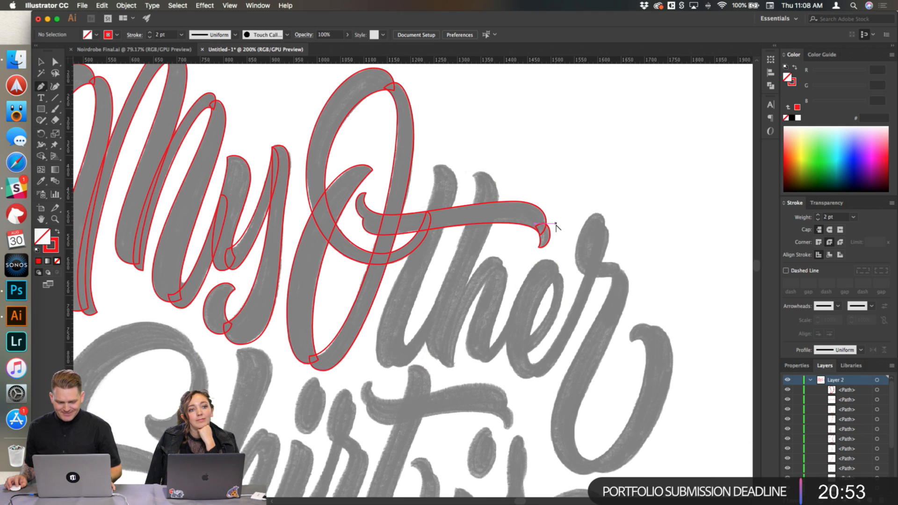
pyautogui.scroll(-2, 495, 267)
pyautogui.hscroll(-3, 611, 171)
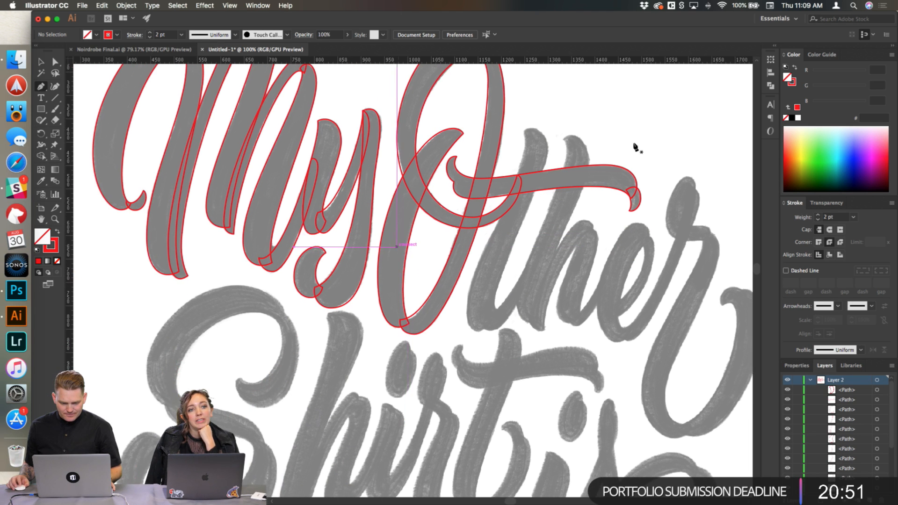
pyautogui.scroll(4, 541, 130)
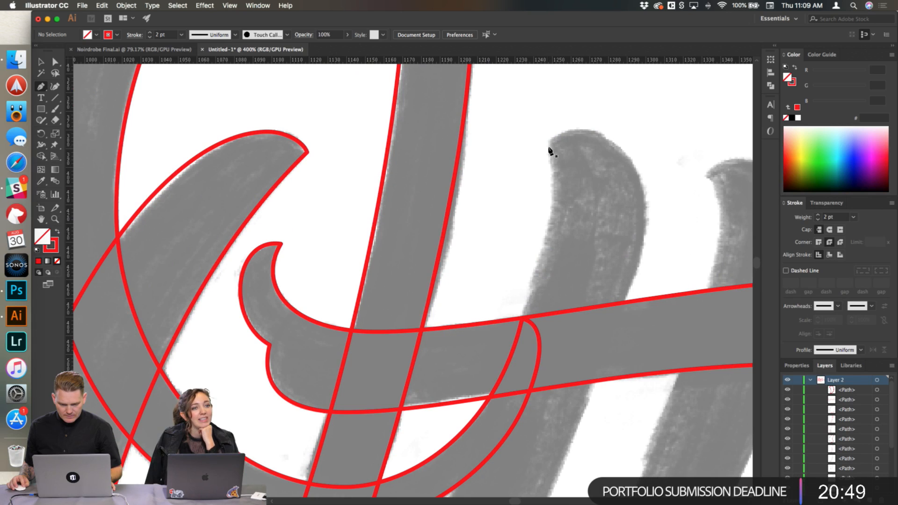
pyautogui.click(551, 177)
pyautogui.scroll(-3, 560, 178)
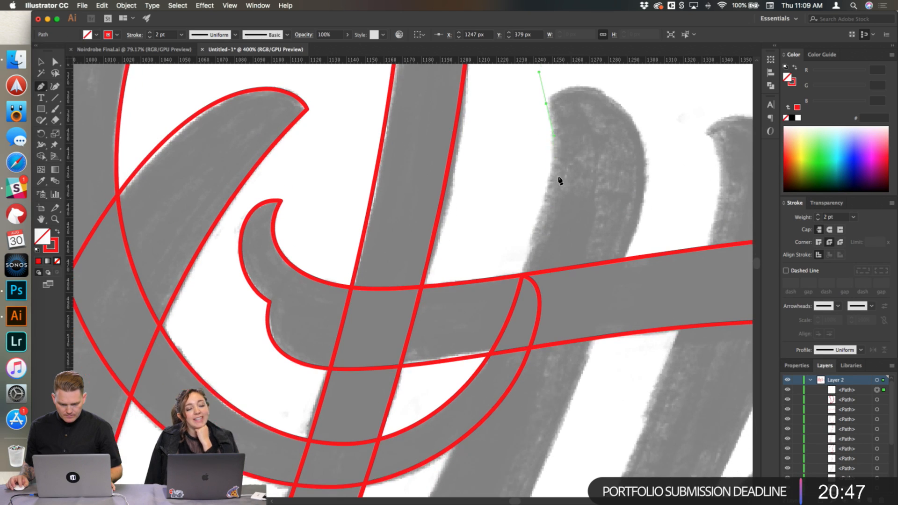
pyautogui.moveTo(523, 263); pyautogui.dragTo(506, 311)
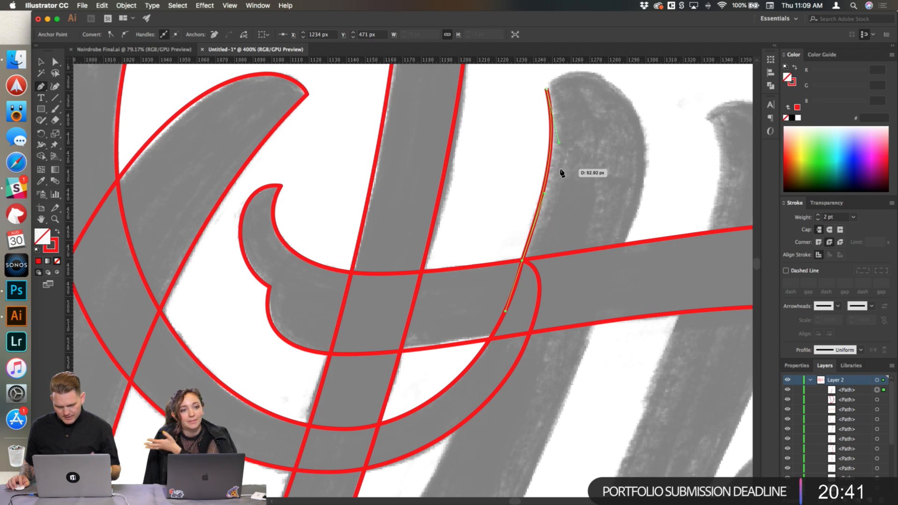
# Step: Continue the t stem's left edge to a vertical-handled anchor near its base and adjust both anchors' handles to fit the sketch
pyautogui.scroll(-5, 582, 161)
pyautogui.scroll(-1, 582, 162)
pyautogui.scroll(-2, 581, 161)
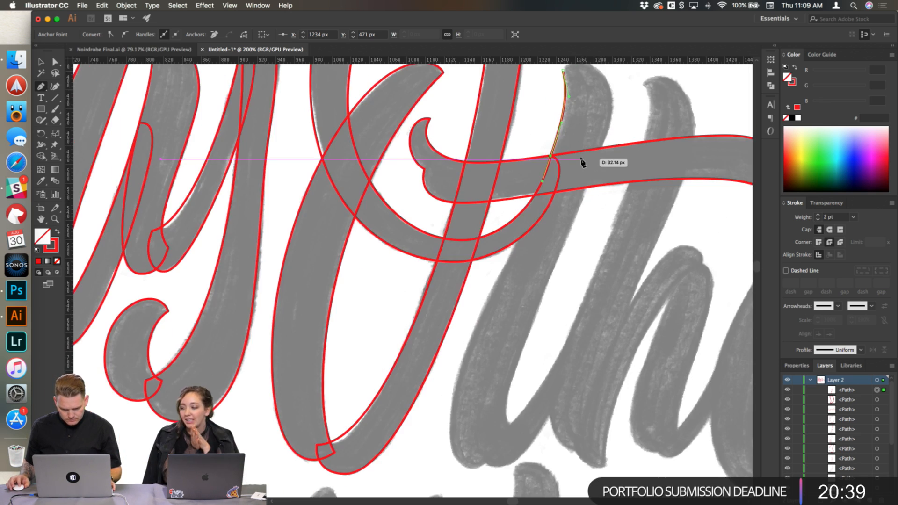
pyautogui.scroll(-5, 582, 162)
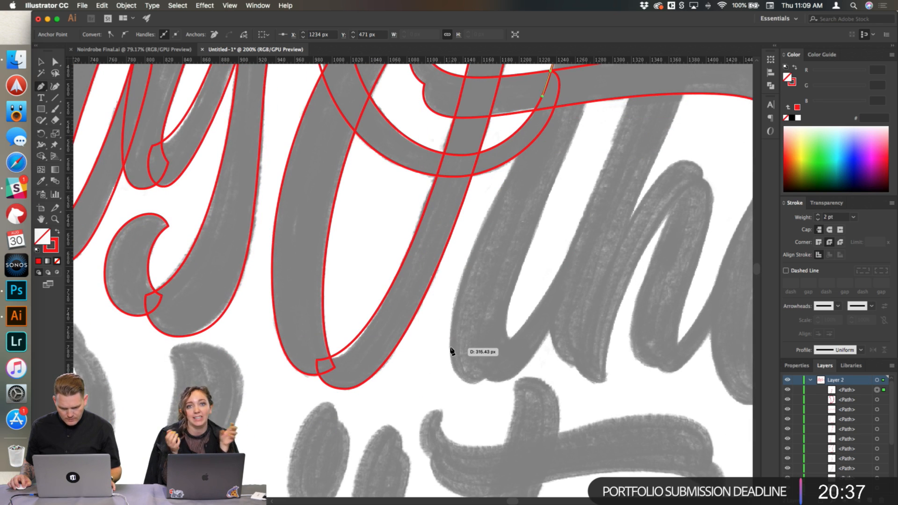
pyautogui.moveTo(450, 346); pyautogui.dragTo(450, 388)
pyautogui.moveTo(450, 303); pyautogui.dragTo(450, 269)
pyautogui.moveTo(542, 98); pyautogui.dragTo(527, 146)
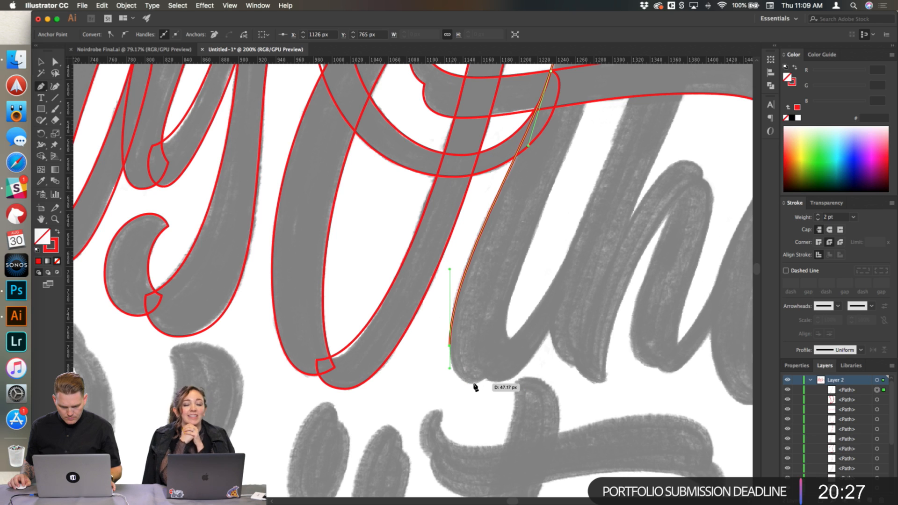
# Step: Round the t stem's base through a horizontal-handled bottom anchor up to an anchor below the inner notch, and bend the curve
pyautogui.moveTo(471, 383)
pyautogui.mouseDown()
pyautogui.moveTo(481, 384)
pyautogui.moveTo(459, 374)
pyautogui.mouseUp()
pyautogui.scroll(3, 455, 375)
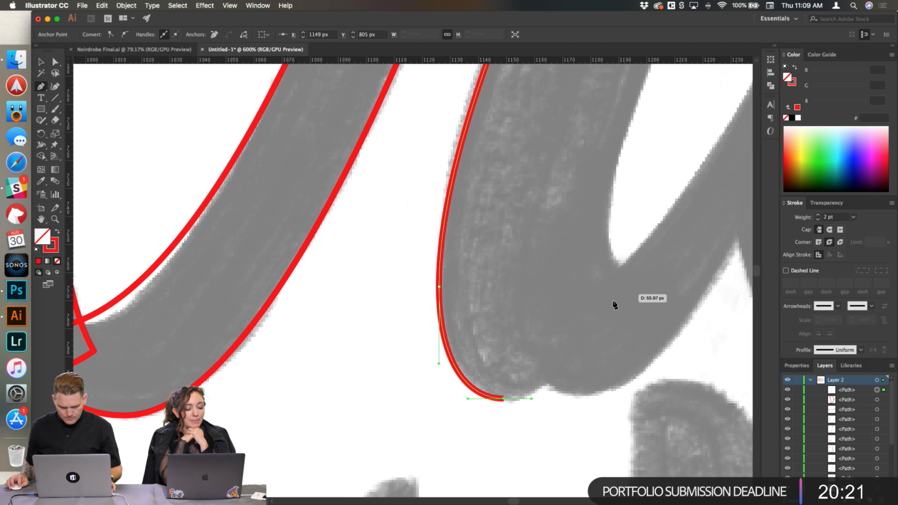
pyautogui.moveTo(616, 300); pyautogui.dragTo(619, 270)
pyautogui.moveTo(557, 373); pyautogui.dragTo(561, 373)
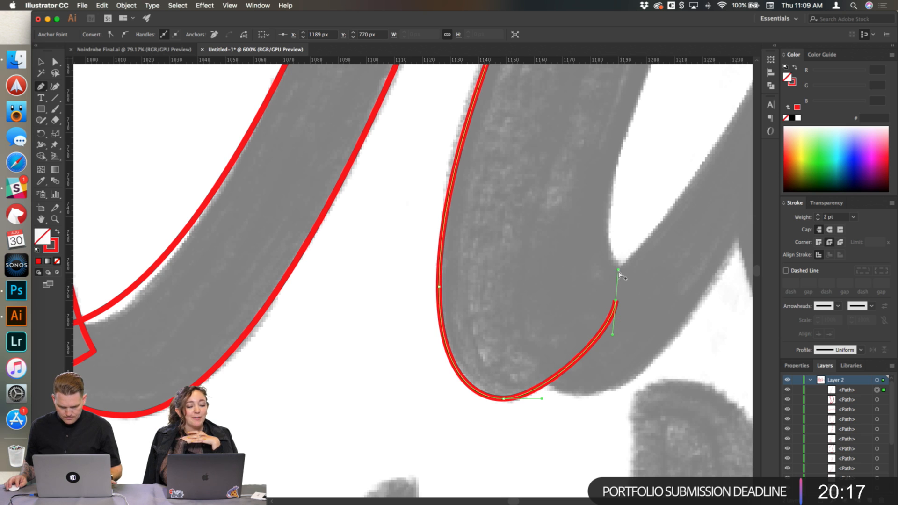
# Step: Run the t stem's right edge up to a vertical-handled anchor near the top, adjust its handles and close the path at the starting tip
pyautogui.scroll(-3, 622, 277)
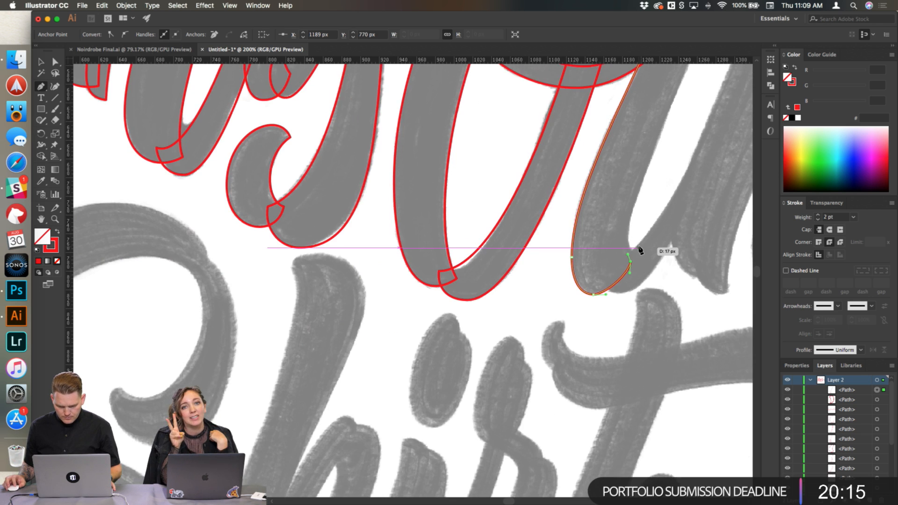
pyautogui.scroll(8, 640, 250)
pyautogui.hscroll(5, 640, 251)
pyautogui.scroll(2, 613, 103)
pyautogui.moveTo(615, 138); pyautogui.dragTo(615, 78)
pyautogui.moveTo(510, 467); pyautogui.dragTo(487, 418)
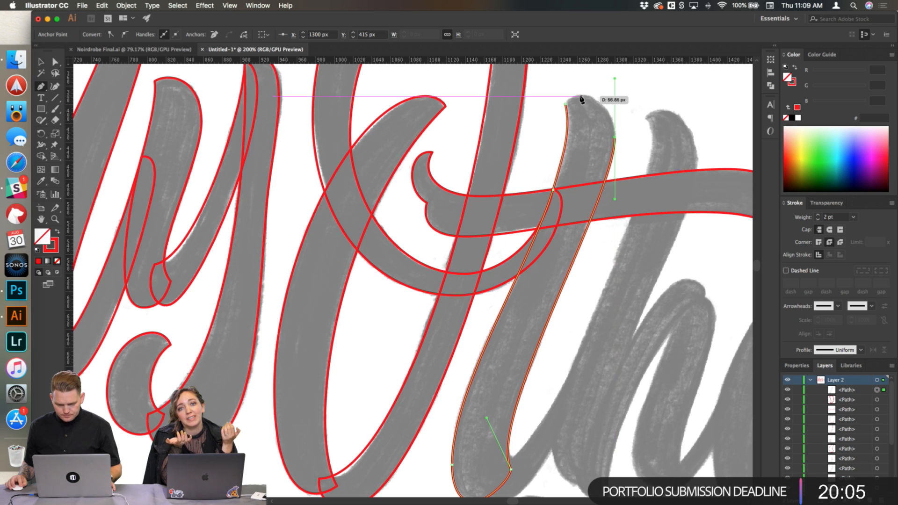
pyautogui.moveTo(615, 79); pyautogui.dragTo(602, 105)
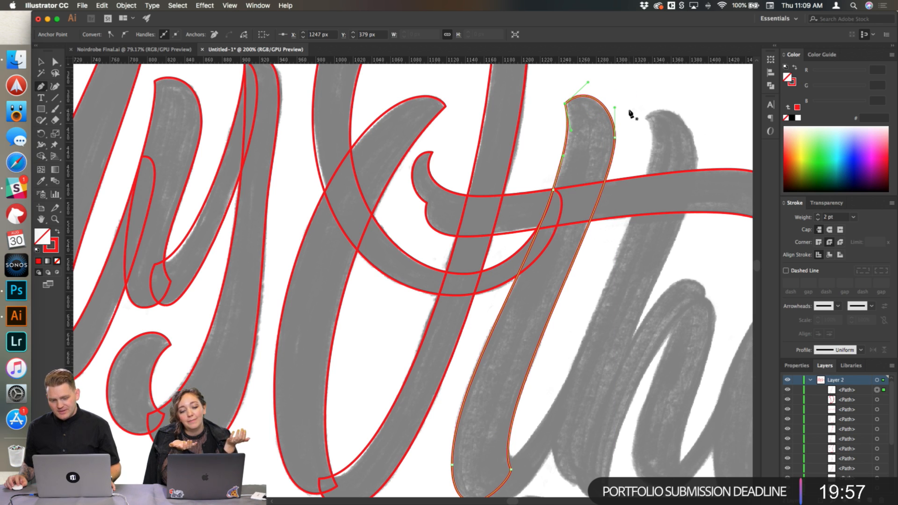
pyautogui.scroll(-4, 632, 161)
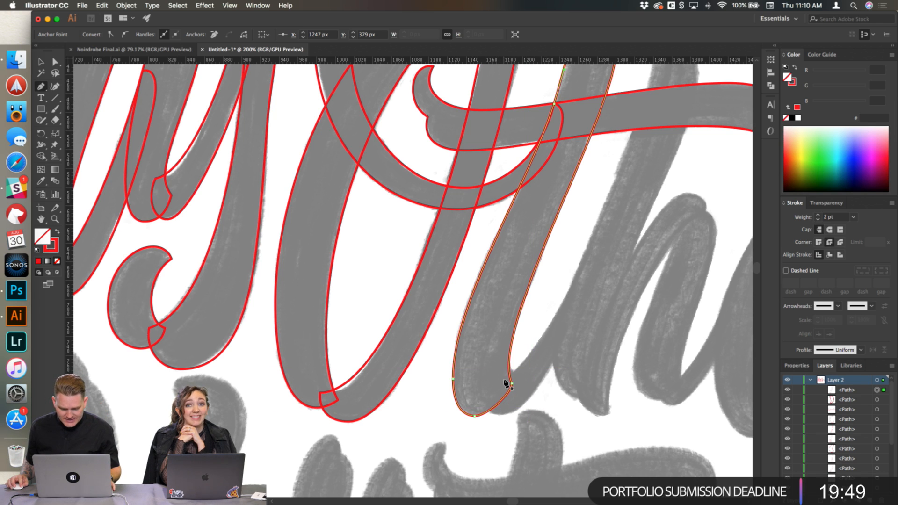
# Step: Start outlining the t's exit stroke with the Pen tool, tracing its inner edge from the t's base up to the h stem
pyautogui.moveTo(504, 379); pyautogui.dragTo(518, 370)
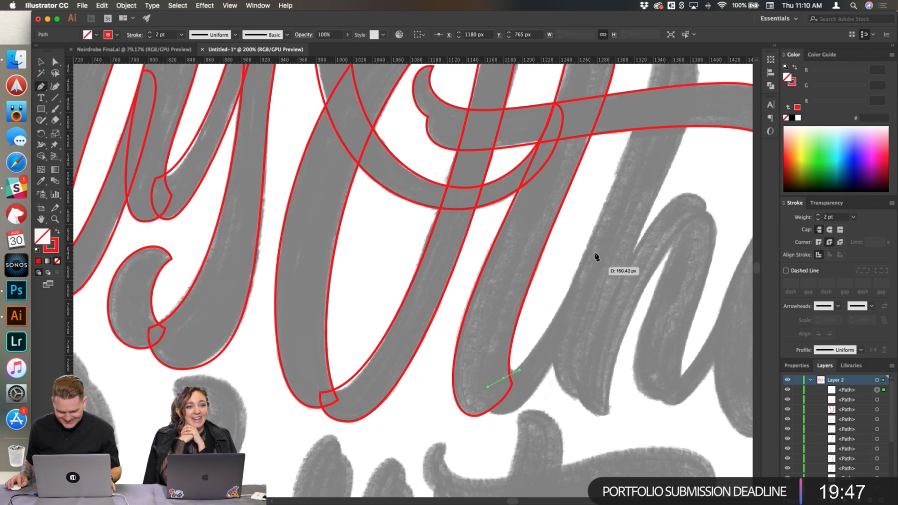
pyautogui.click(606, 196)
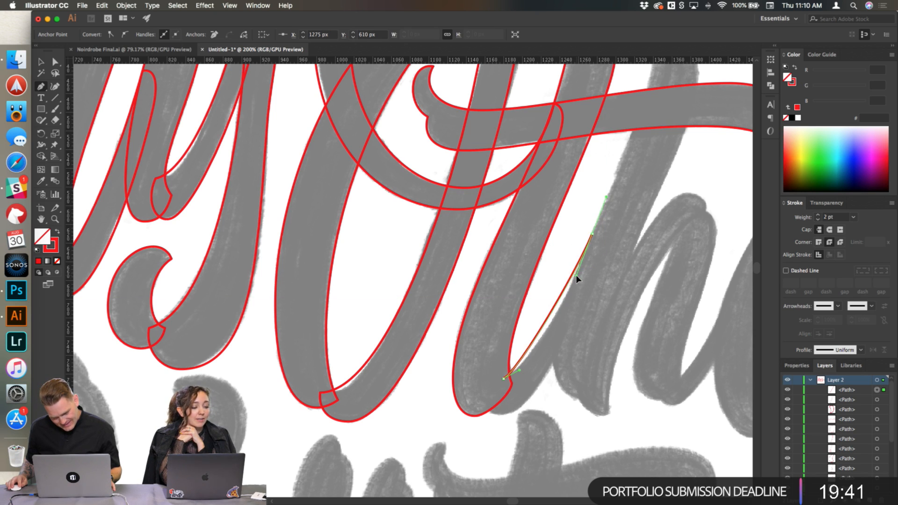
pyautogui.moveTo(563, 315); pyautogui.dragTo(548, 327)
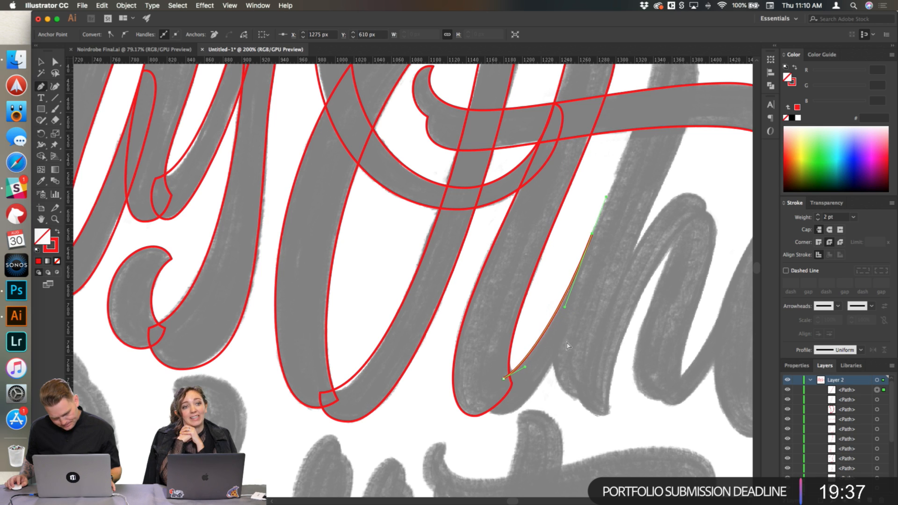
pyautogui.scroll(-1, 536, 373)
pyautogui.scroll(-4, 537, 376)
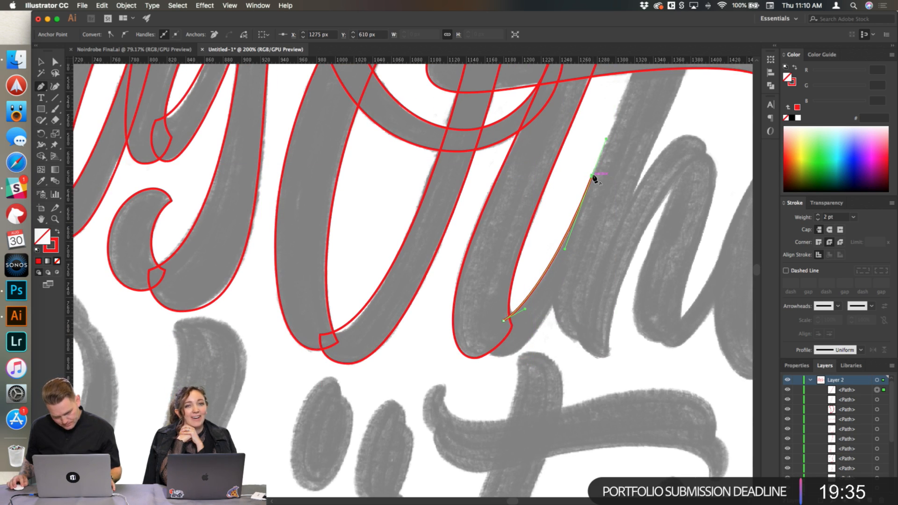
pyautogui.moveTo(576, 256); pyautogui.dragTo(559, 292)
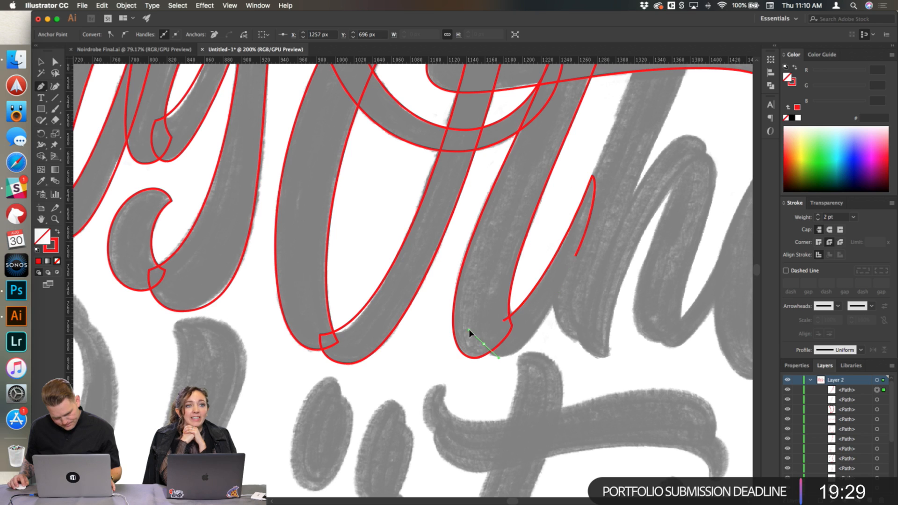
pyautogui.moveTo(504, 320); pyautogui.dragTo(575, 293)
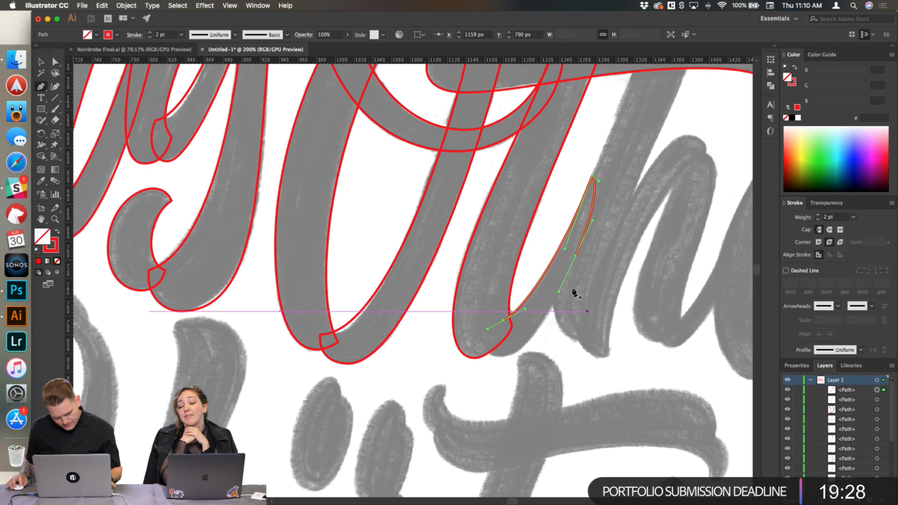
pyautogui.click(575, 257)
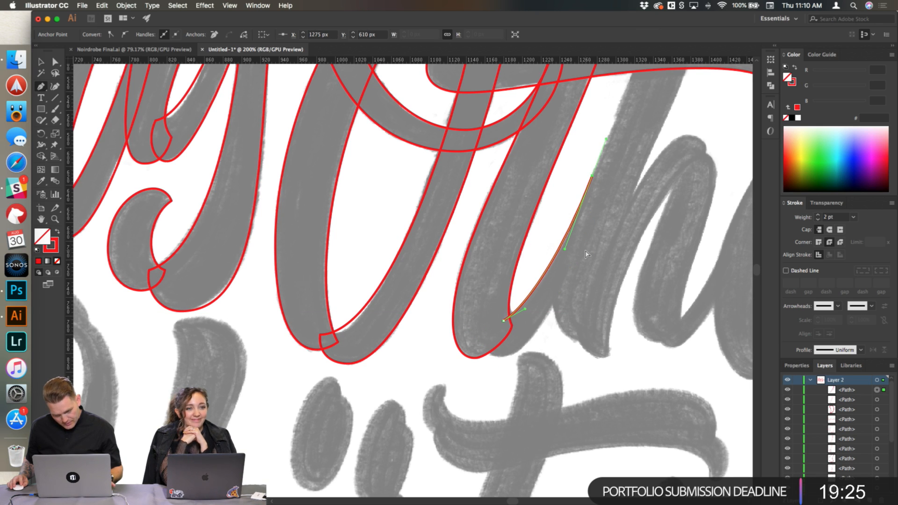
pyautogui.press('super+z')
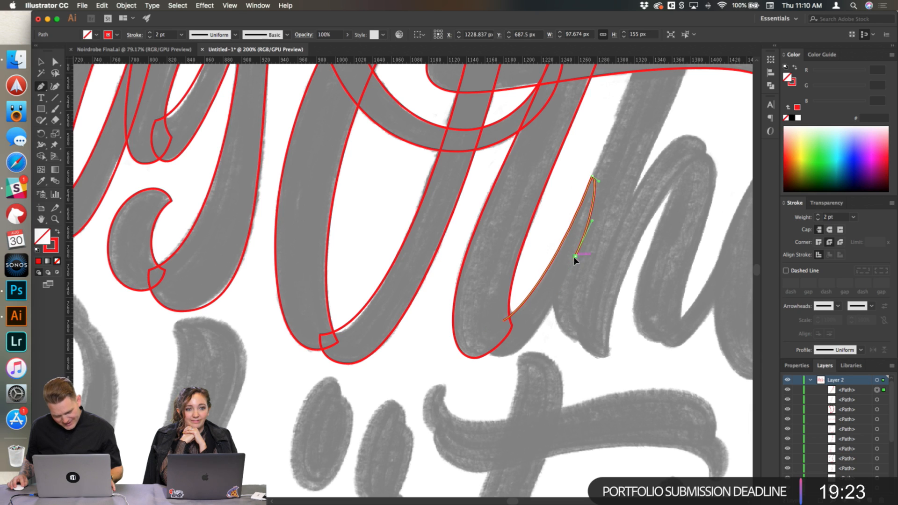
# Step: Trace the exit stroke's outer edge down into the t's base, close the outline at its starting anchor and deselect it
pyautogui.moveTo(561, 291); pyautogui.dragTo(559, 292)
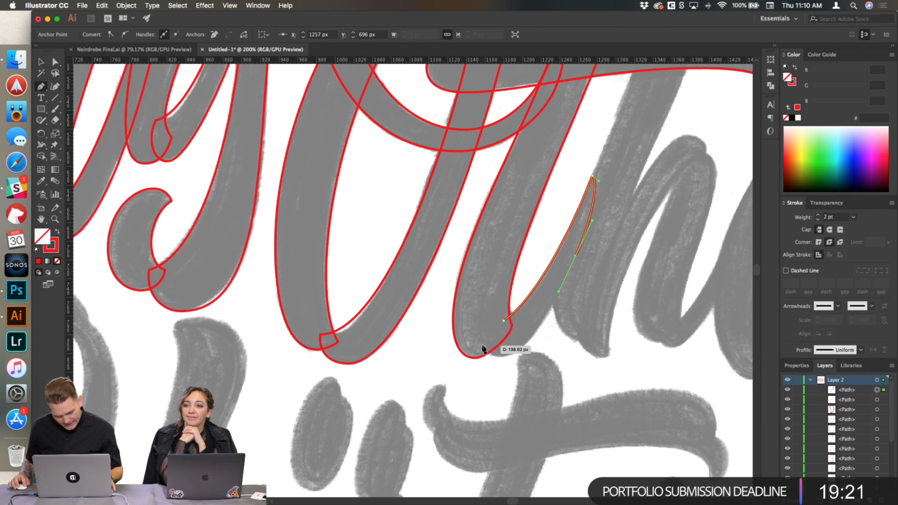
pyautogui.click(504, 320)
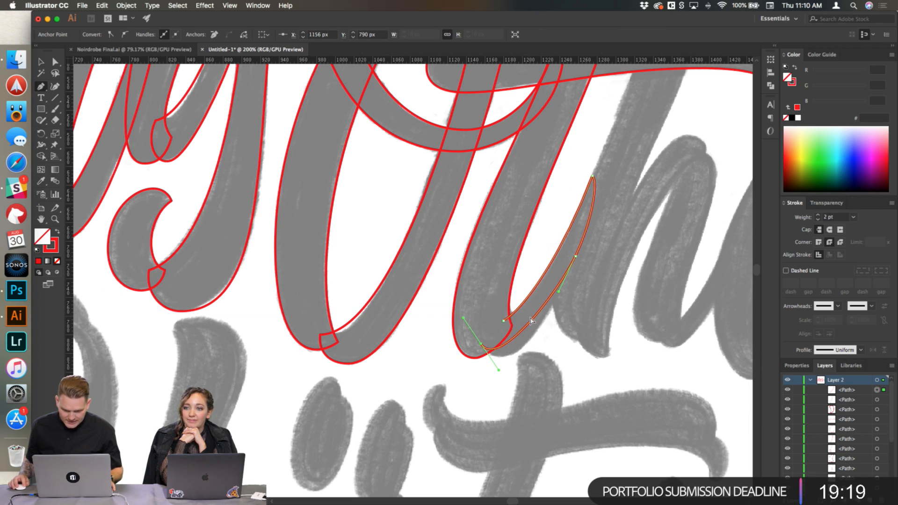
pyautogui.moveTo(532, 324)
pyautogui.mouseDown()
pyautogui.moveTo(517, 338)
pyautogui.moveTo(520, 350)
pyautogui.moveTo(476, 345)
pyautogui.moveTo(462, 320)
pyautogui.moveTo(484, 333)
pyautogui.mouseUp()
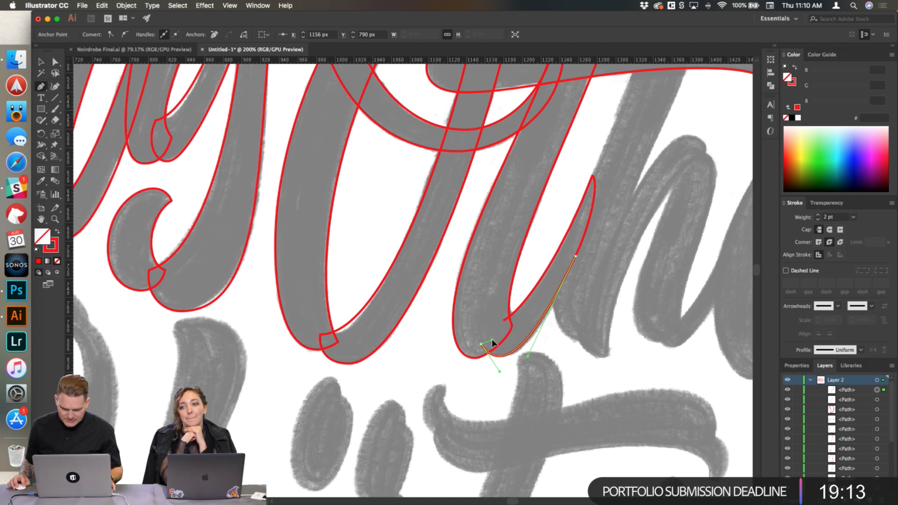
pyautogui.click(504, 320)
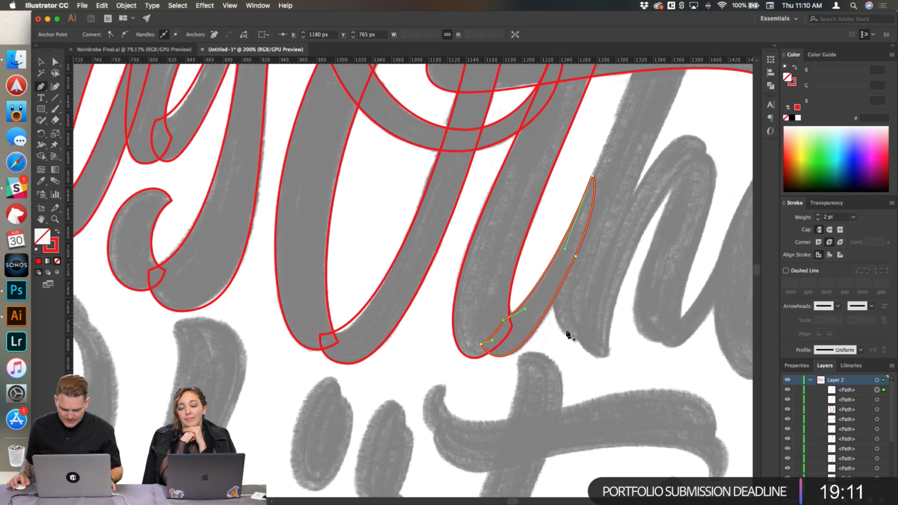
pyautogui.keyDown('super'); pyautogui.click(534, 282); pyautogui.keyUp('super')
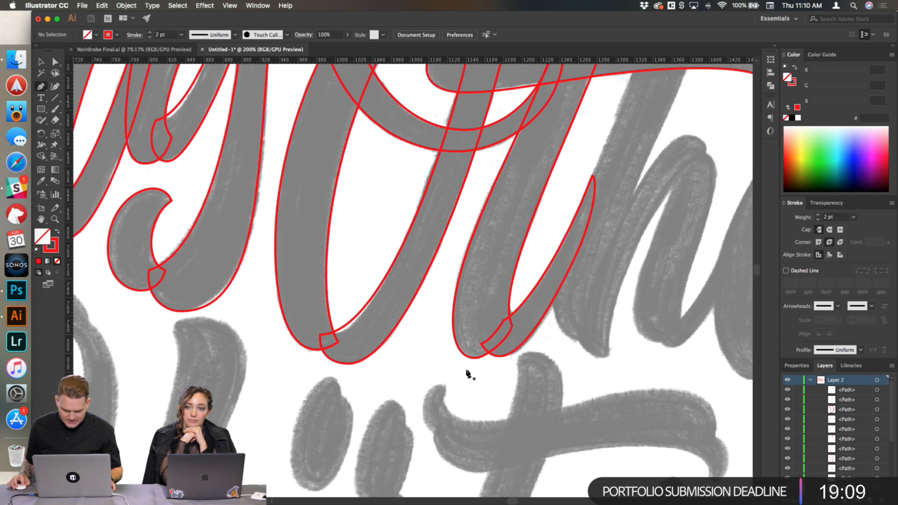
# Step: Start the outline of the h's stem at its upper tip and curve its left edge down to the t's exit stroke
pyautogui.scroll(-1, 641, 253)
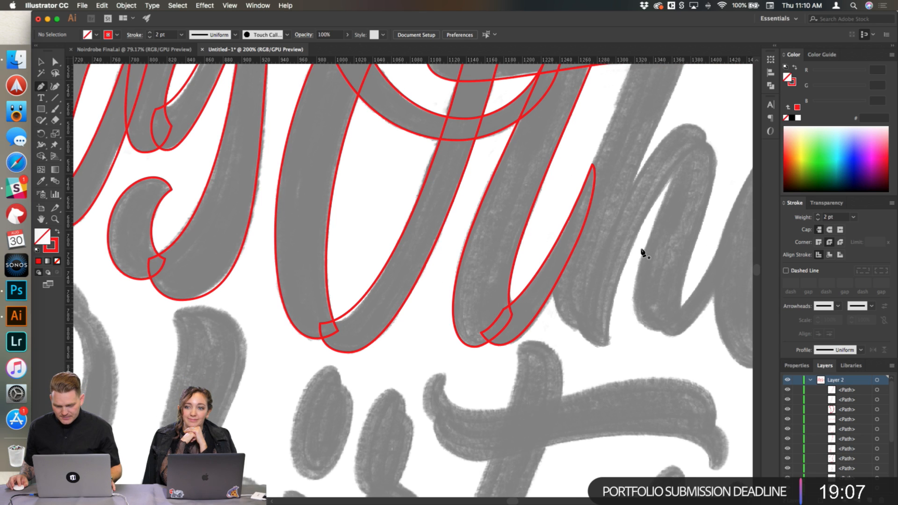
pyautogui.scroll(-1, 642, 255)
pyautogui.scroll(3, 642, 255)
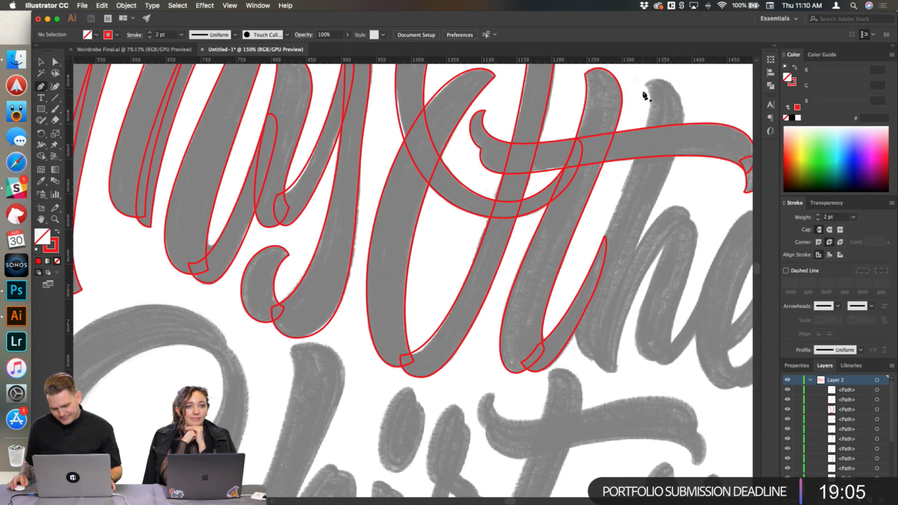
pyautogui.moveTo(650, 92); pyautogui.dragTo(651, 94)
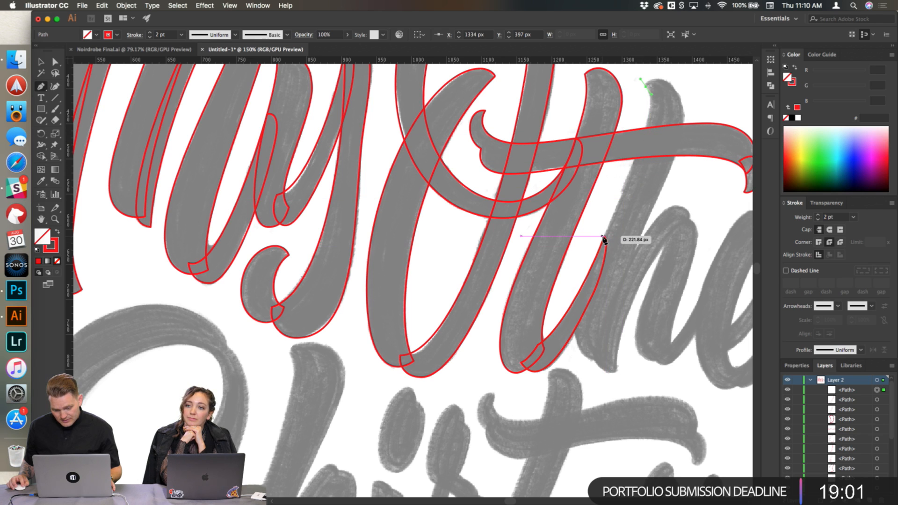
pyautogui.moveTo(605, 237); pyautogui.dragTo(586, 278)
pyautogui.moveTo(637, 136); pyautogui.dragTo(653, 141)
# Step: Continue the h stem's outline with a curve around the left side of its base, fitted to the sketch
pyautogui.scroll(-5, 664, 170)
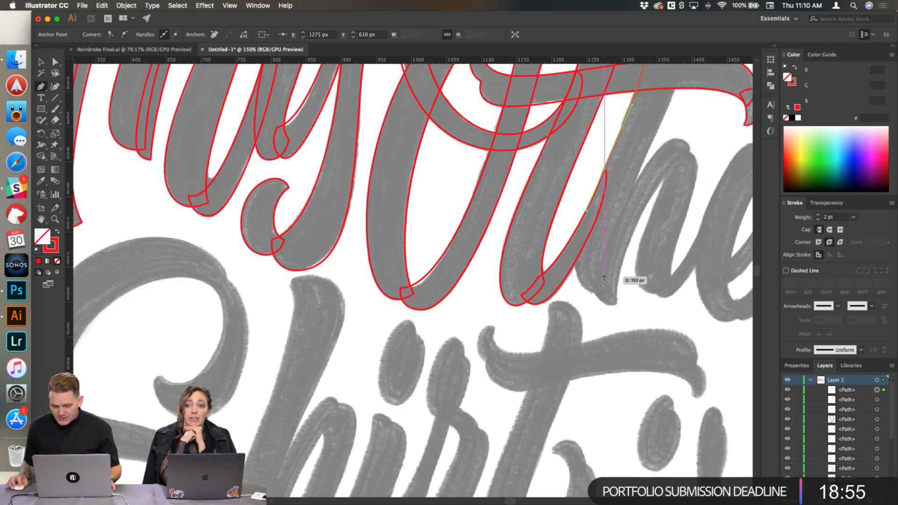
pyautogui.scroll(1, 632, 281)
pyautogui.scroll(1, 604, 283)
pyautogui.moveTo(607, 302); pyautogui.dragTo(642, 297)
pyautogui.moveTo(578, 230); pyautogui.dragTo(550, 267)
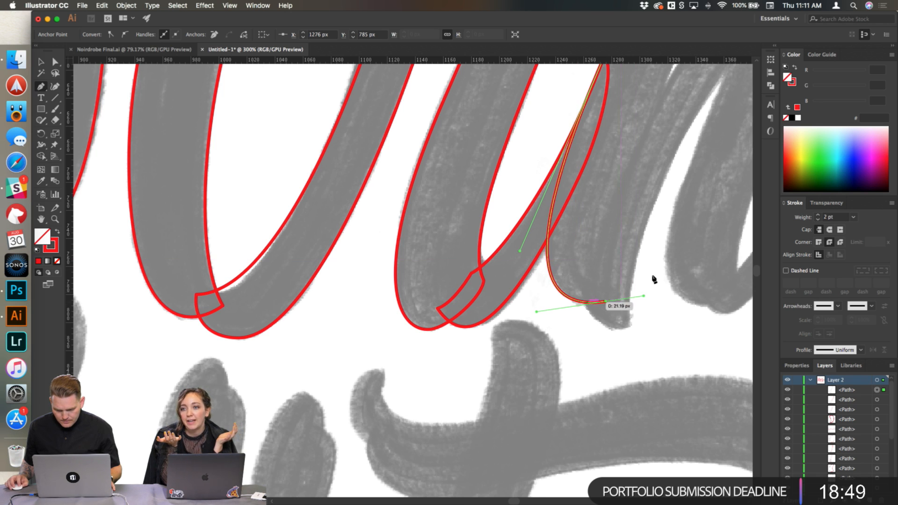
# Step: Trace the h stem's right edge up to its rounded head, close the outline at the starting anchor and deselect it
pyautogui.scroll(-1, 650, 265)
pyautogui.scroll(3, 651, 262)
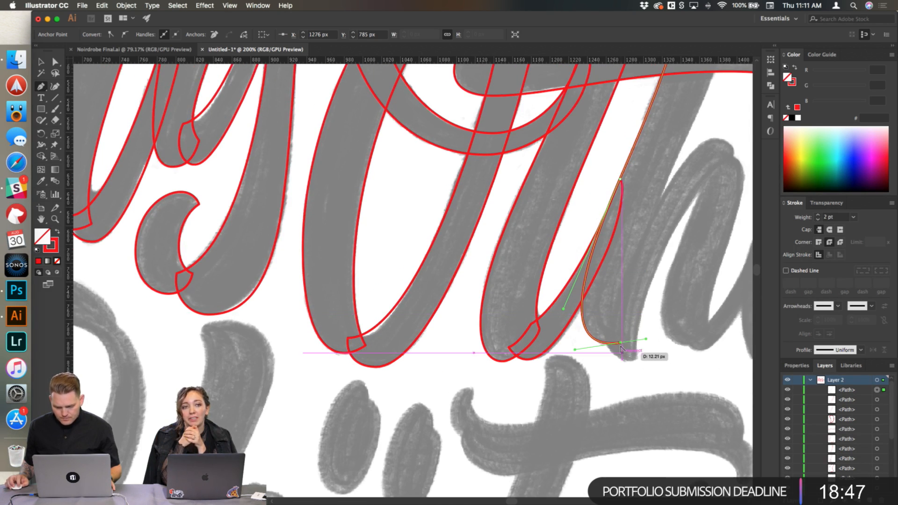
pyautogui.scroll(3, 655, 295)
pyautogui.moveTo(729, 126); pyautogui.dragTo(729, 74)
pyautogui.moveTo(633, 407); pyautogui.dragTo(634, 336)
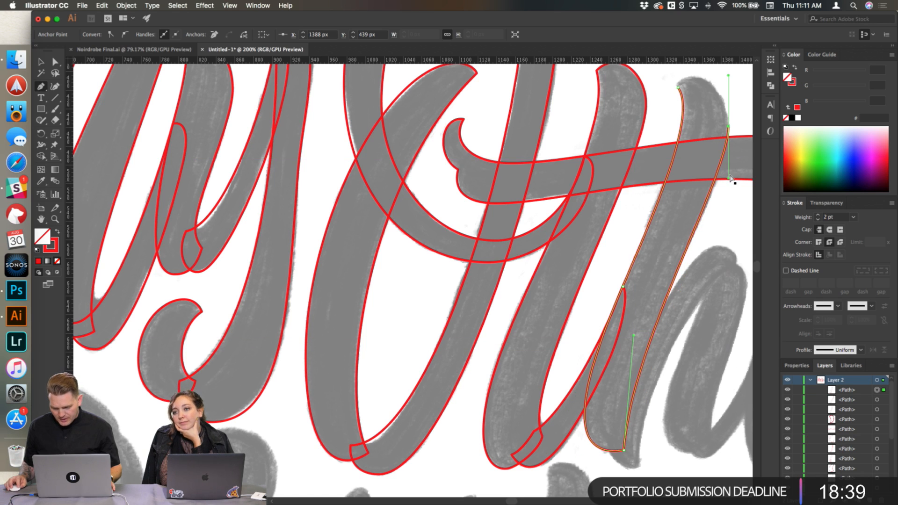
pyautogui.moveTo(728, 179); pyautogui.dragTo(729, 186)
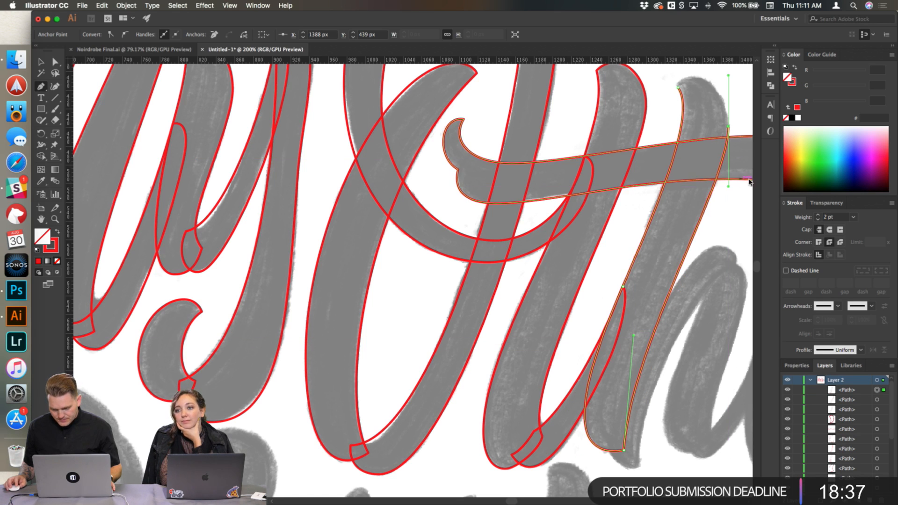
pyautogui.click(681, 90)
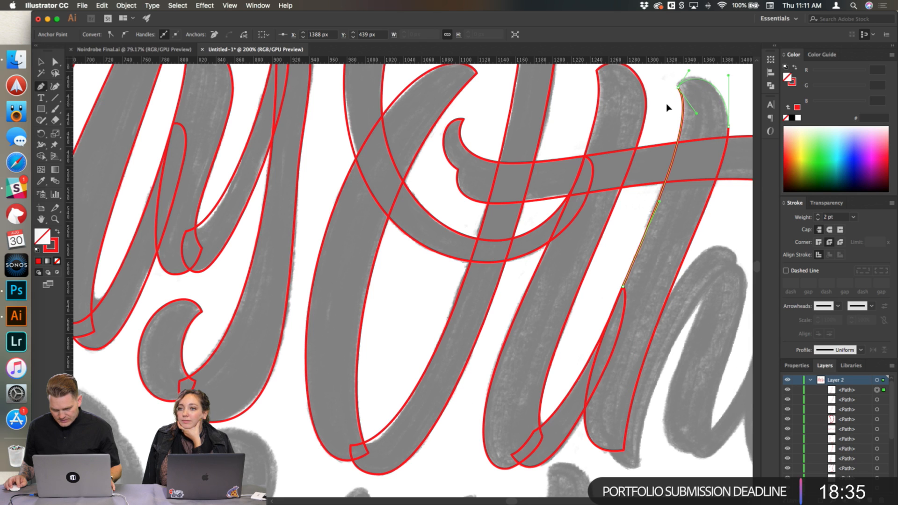
pyautogui.keyDown('super'); pyautogui.click(748, 113); pyautogui.keyUp('super')
# Step: Start a new path at the foot of the h's arch and curve its inner edge up to the arch's right shoulder
pyautogui.scroll(-2, 744, 118)
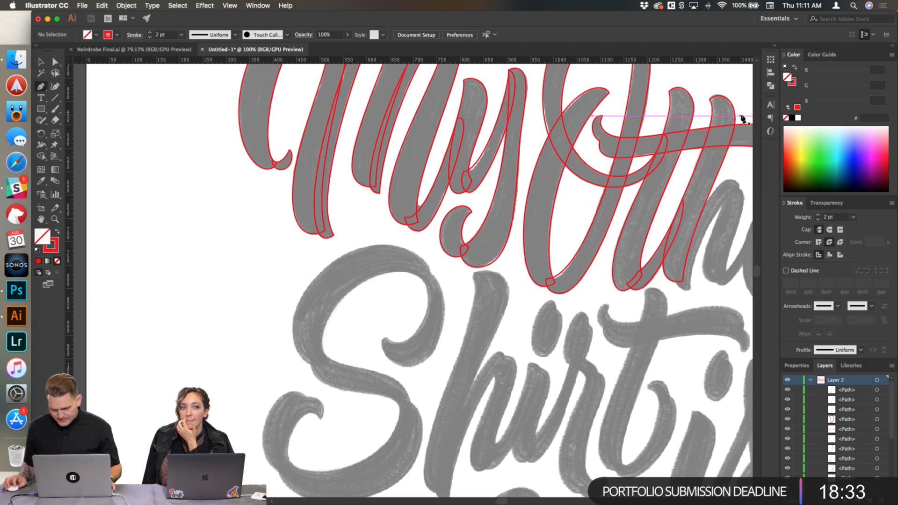
pyautogui.hscroll(3, 658, 283)
pyautogui.scroll(2, 588, 293)
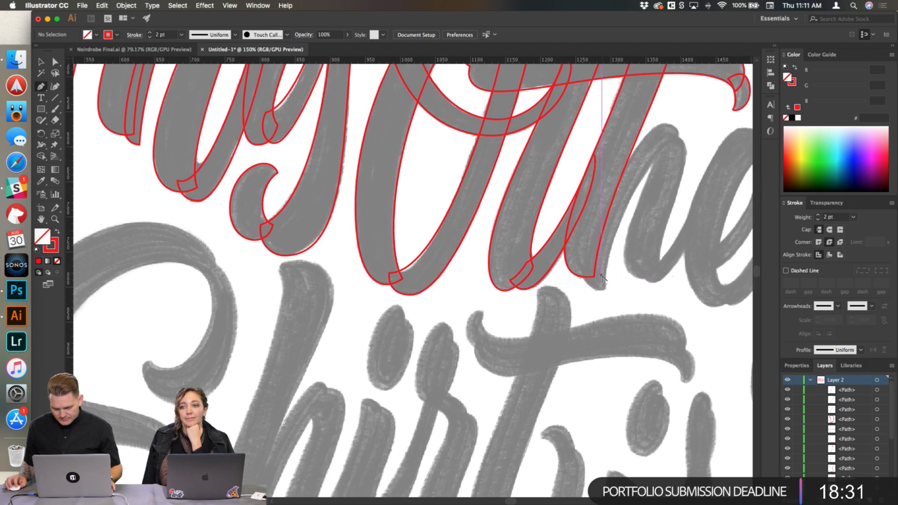
pyautogui.moveTo(605, 284); pyautogui.dragTo(606, 263)
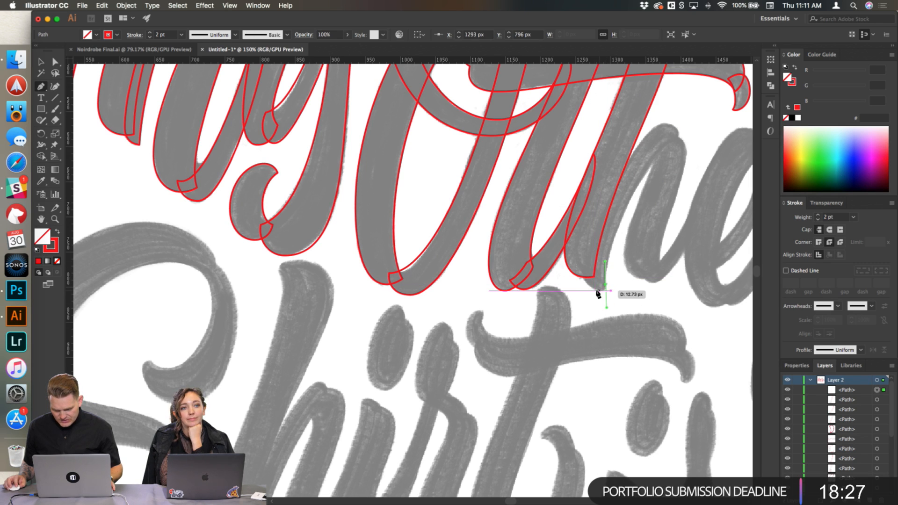
pyautogui.scroll(1, 602, 290)
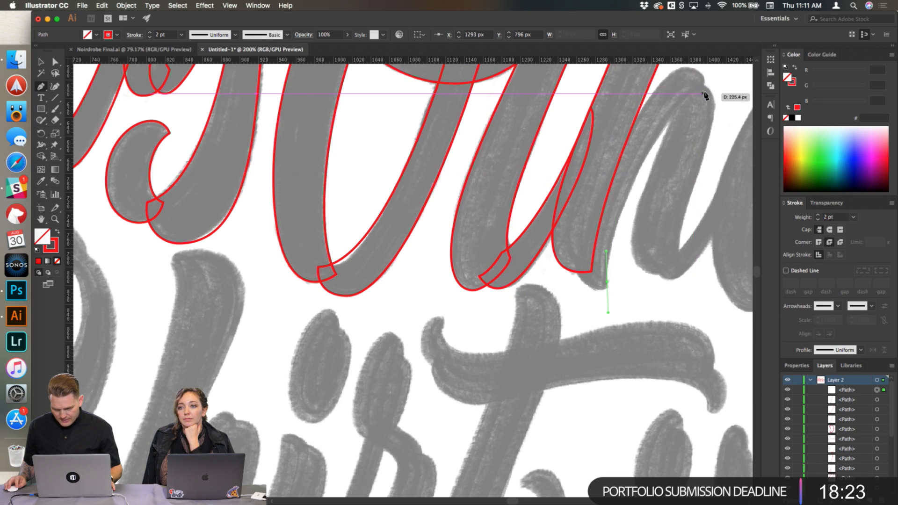
pyautogui.moveTo(704, 94); pyautogui.dragTo(728, 88)
pyautogui.moveTo(650, 172); pyautogui.dragTo(641, 163)
# Step: Round the top of the h's arch, trace its outer edge down inside the stem, close the outline and deselect it
pyautogui.scroll(2, 712, 86)
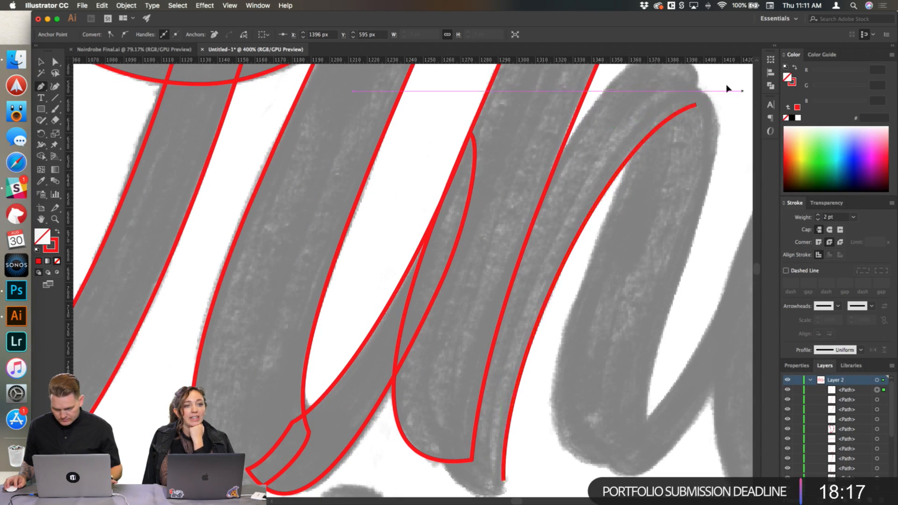
pyautogui.scroll(4, 700, 94)
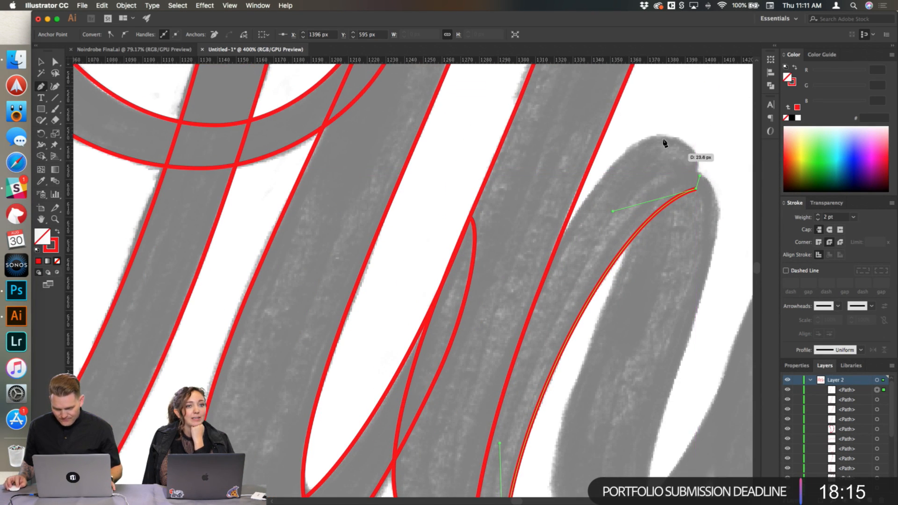
pyautogui.moveTo(658, 135); pyautogui.dragTo(631, 135)
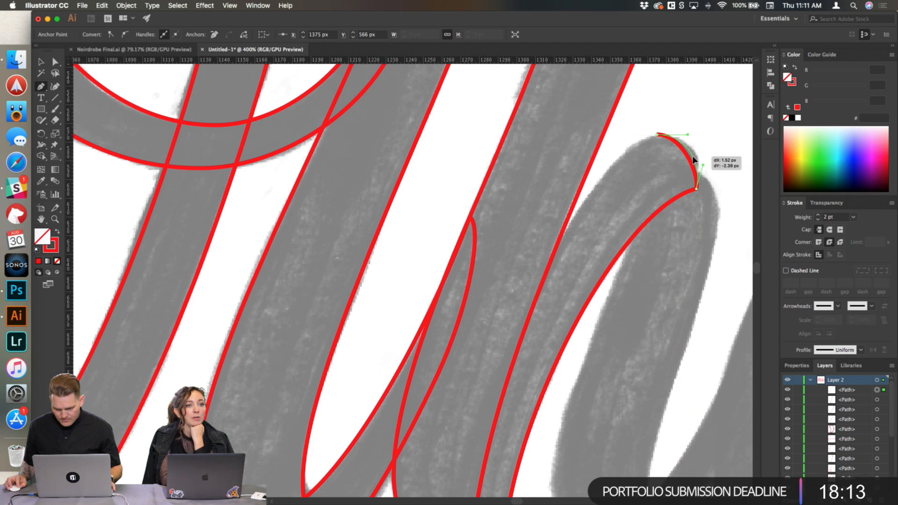
pyautogui.scroll(-1, 695, 168)
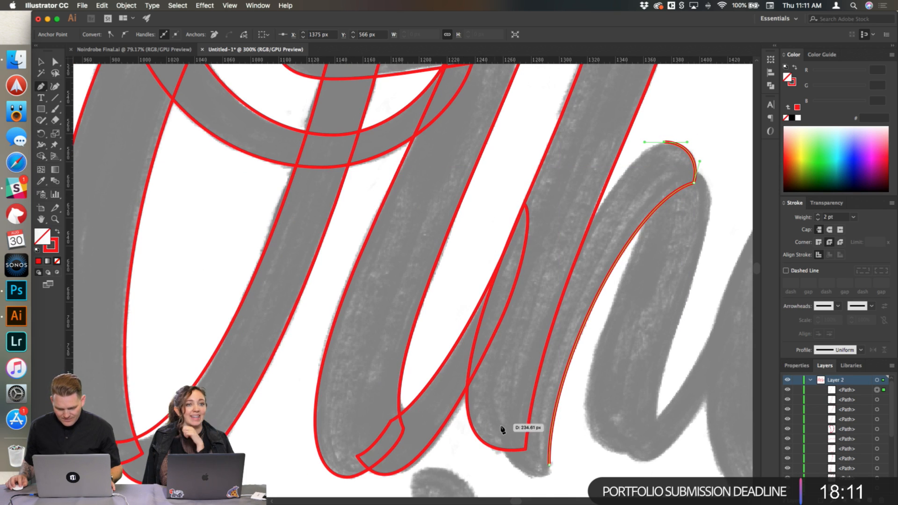
pyautogui.moveTo(509, 405); pyautogui.dragTo(502, 447)
pyautogui.moveTo(602, 225); pyautogui.dragTo(594, 217)
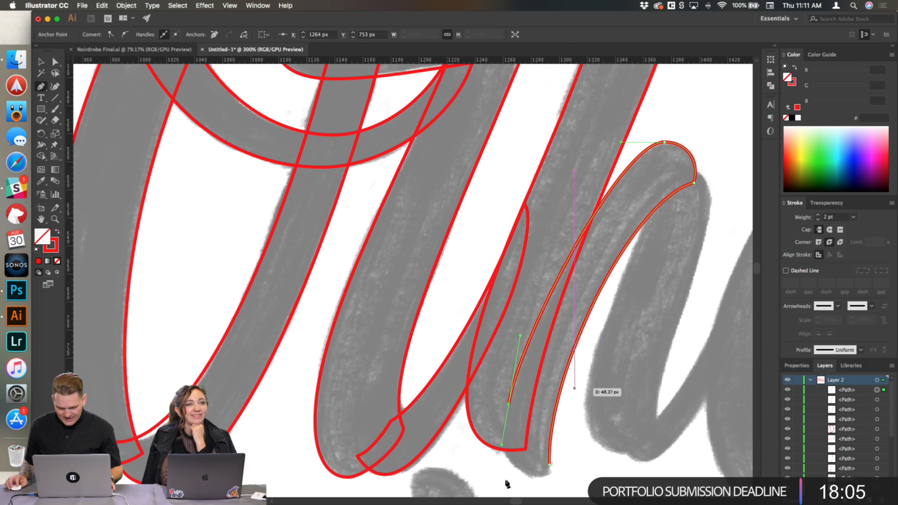
pyautogui.moveTo(549, 466); pyautogui.dragTo(586, 466)
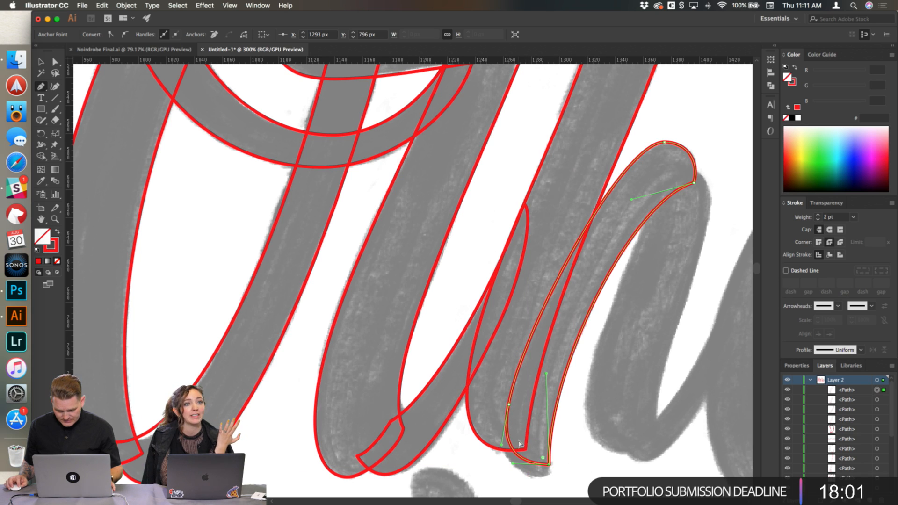
pyautogui.press('super+shift+a')
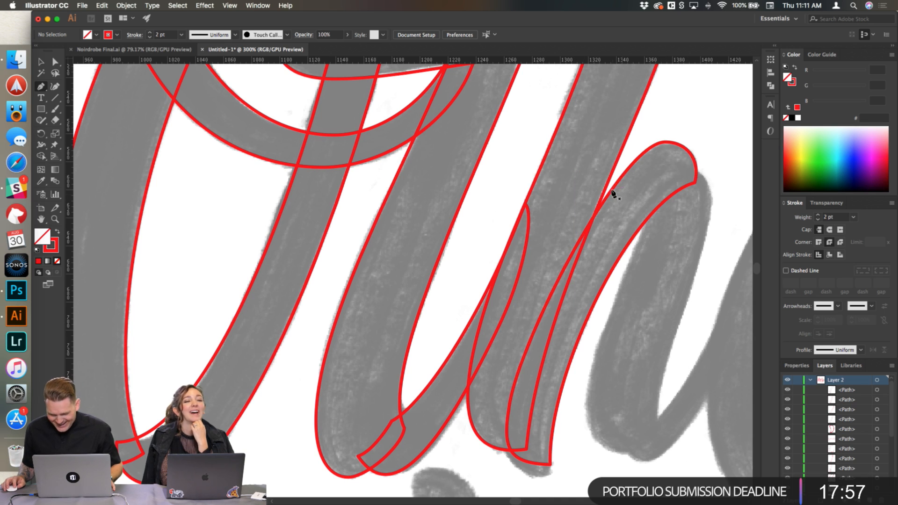
# Step: Start a new path at the top of the h's right downstroke, trace its left edge down and curve around the base
pyautogui.click(654, 212)
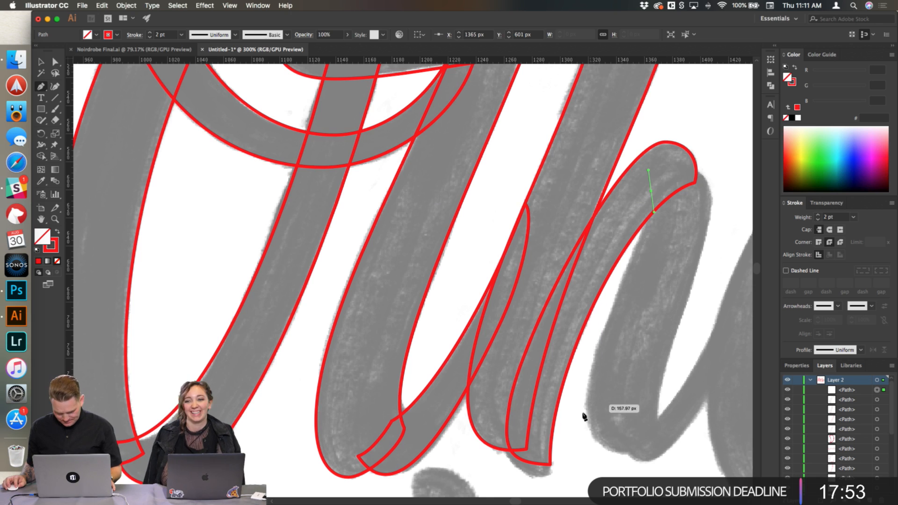
pyautogui.moveTo(587, 450); pyautogui.dragTo(585, 449)
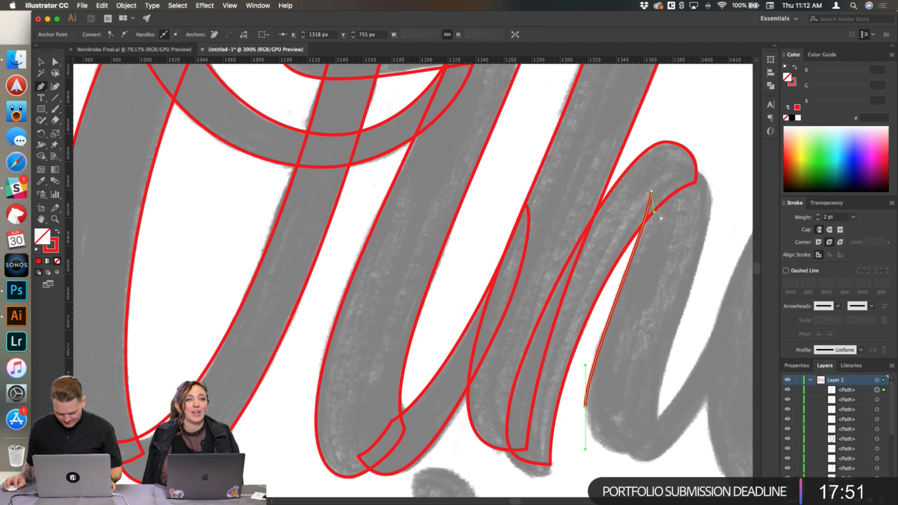
pyautogui.moveTo(656, 213); pyautogui.dragTo(657, 223)
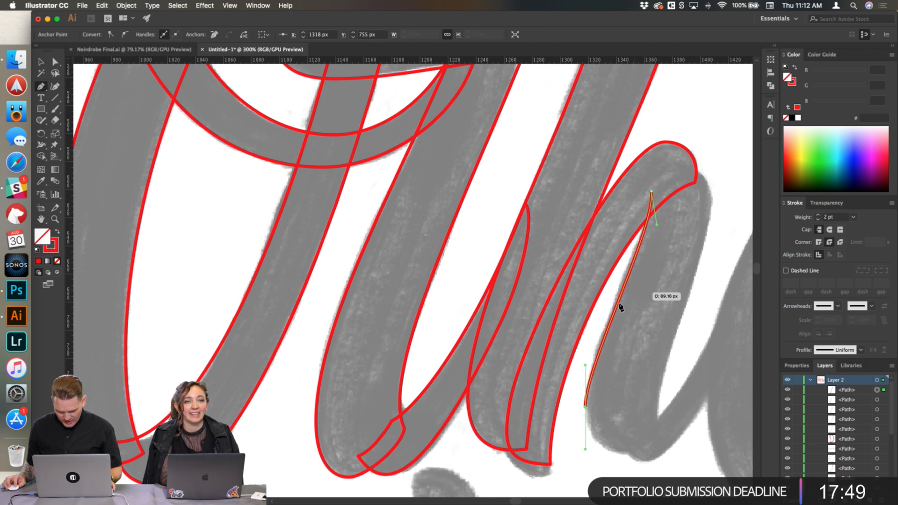
pyautogui.moveTo(586, 365); pyautogui.dragTo(586, 361)
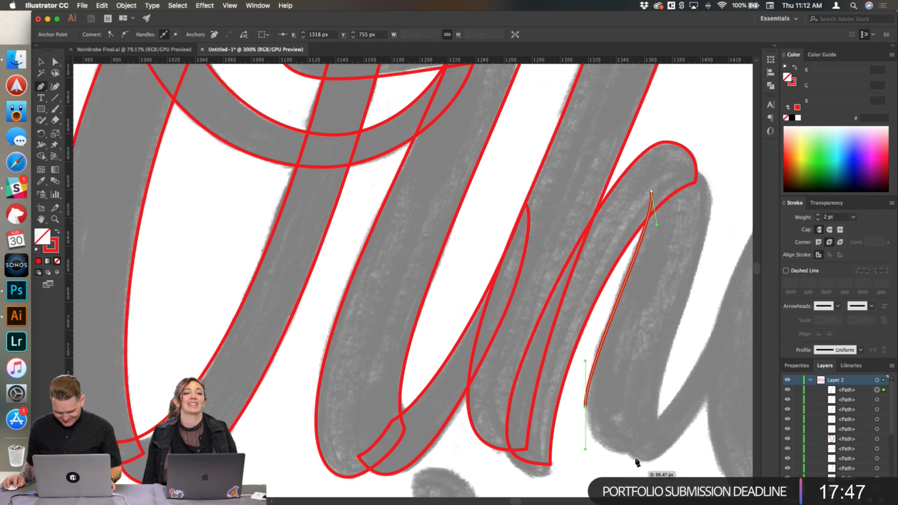
pyautogui.moveTo(654, 443); pyautogui.dragTo(652, 412)
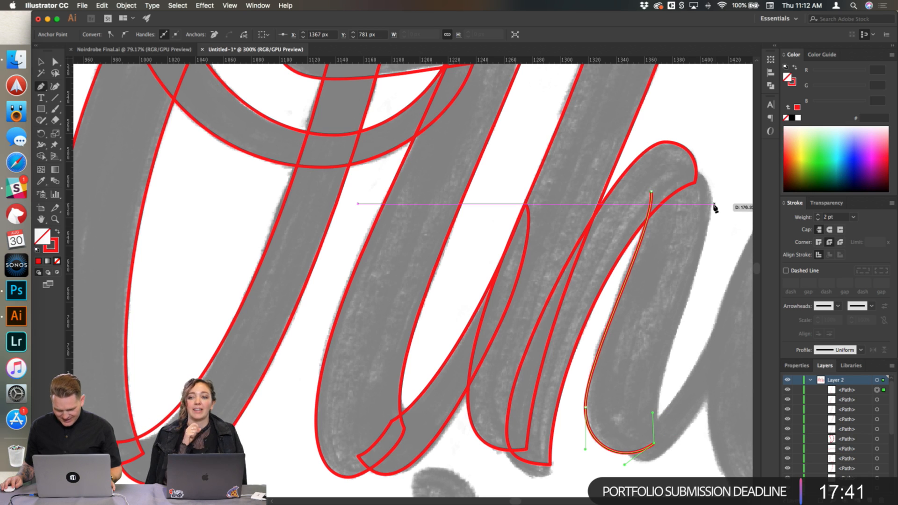
# Step: Trace the h downstroke's right edge up to its shoulder, close the outline with a rounded top and deselect it
pyautogui.moveTo(712, 204); pyautogui.dragTo(712, 246)
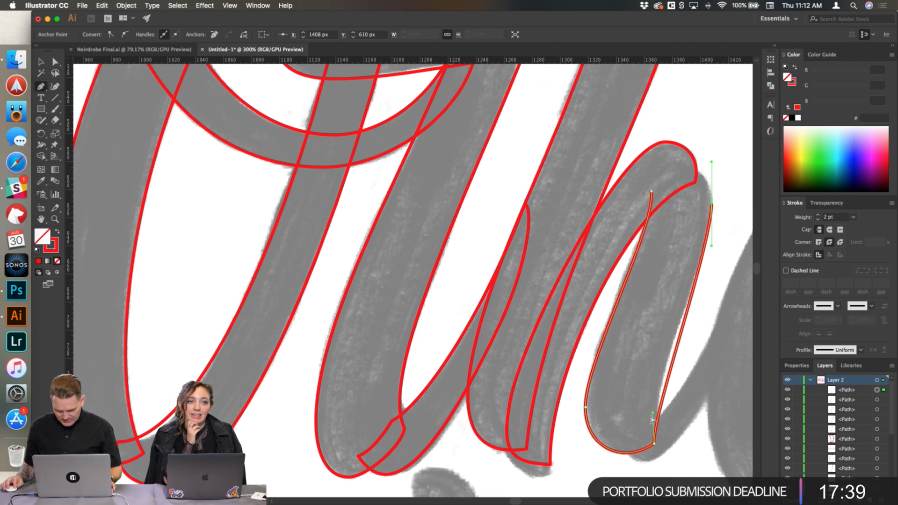
pyautogui.scroll(-10, 646, 401)
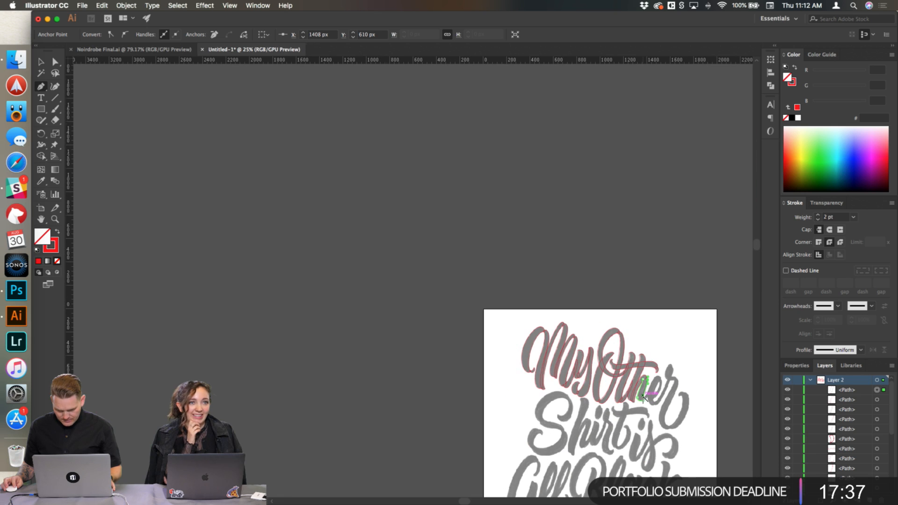
pyautogui.scroll(-5, 643, 399)
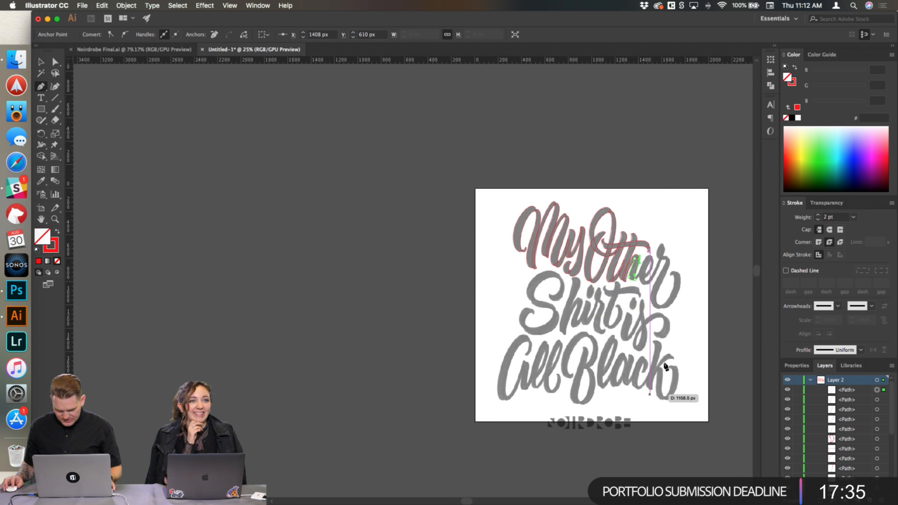
pyautogui.scroll(10, 636, 269)
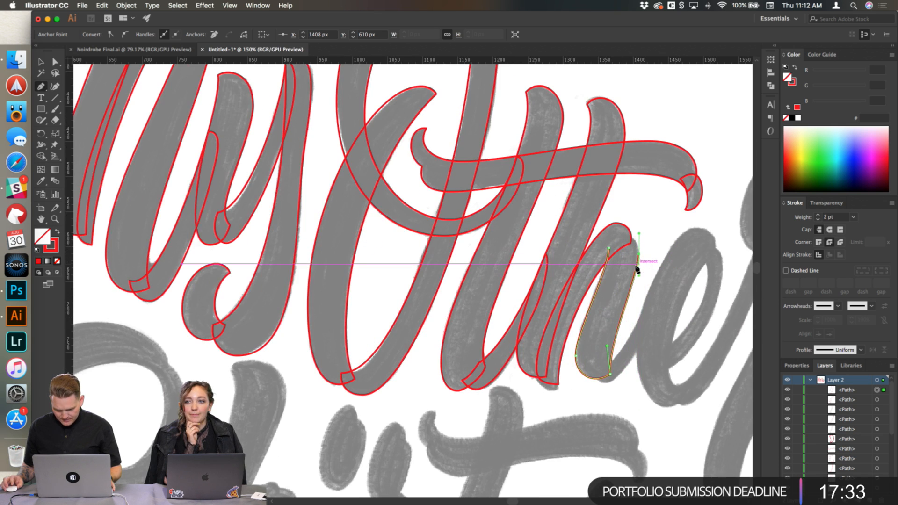
pyautogui.scroll(-5, 636, 270)
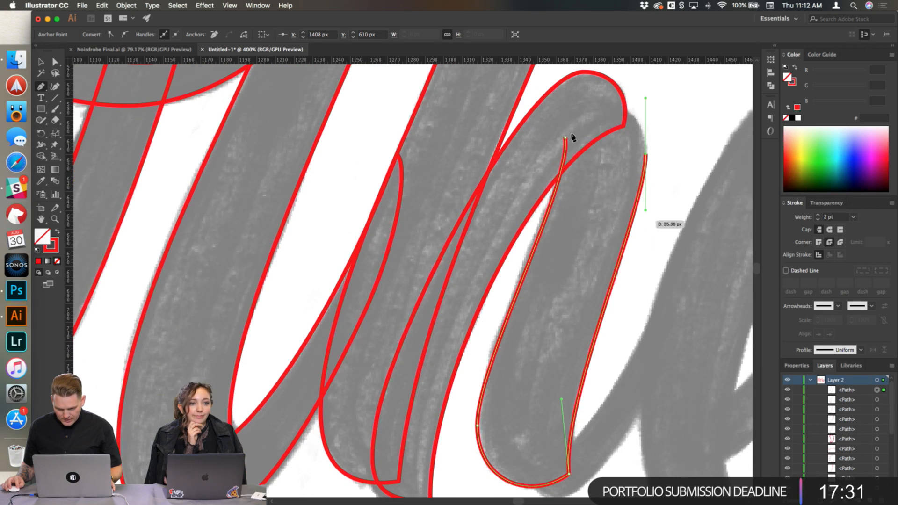
pyautogui.moveTo(565, 139); pyautogui.dragTo(548, 189)
pyautogui.scroll(-2, 577, 184)
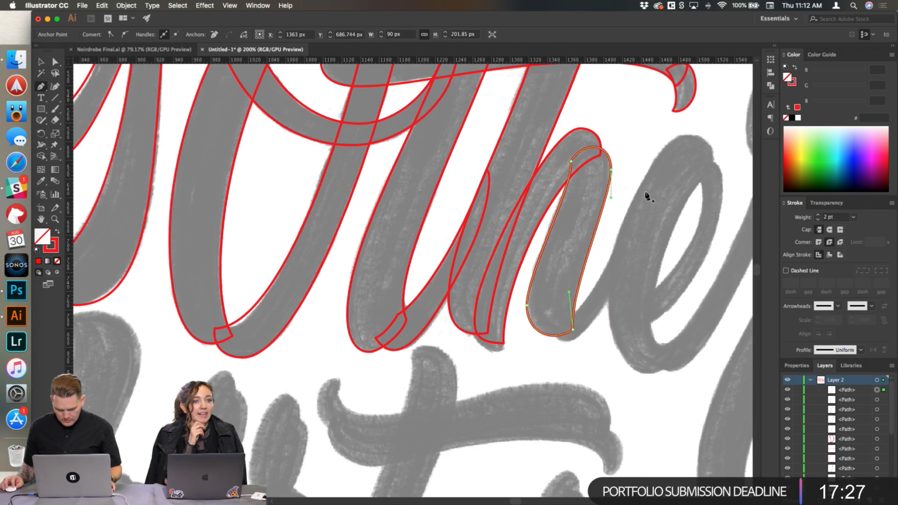
pyautogui.keyDown('super'); pyautogui.click(633, 179); pyautogui.keyUp('super')
# Step: Start a new path inside the h's base and curve the exit stroke's upper edge up to its tip beside the e
pyautogui.scroll(-4, 621, 204)
pyautogui.scroll(1, 585, 261)
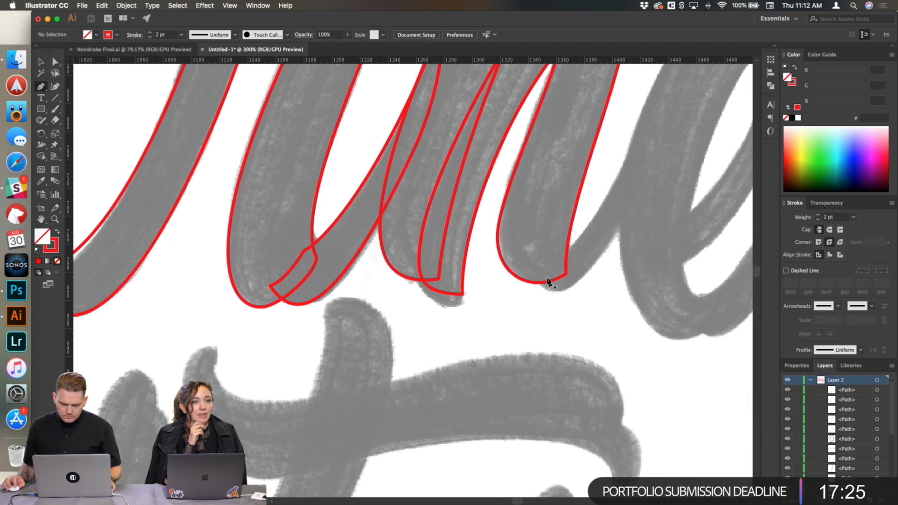
pyautogui.click(540, 270)
pyautogui.click(566, 258)
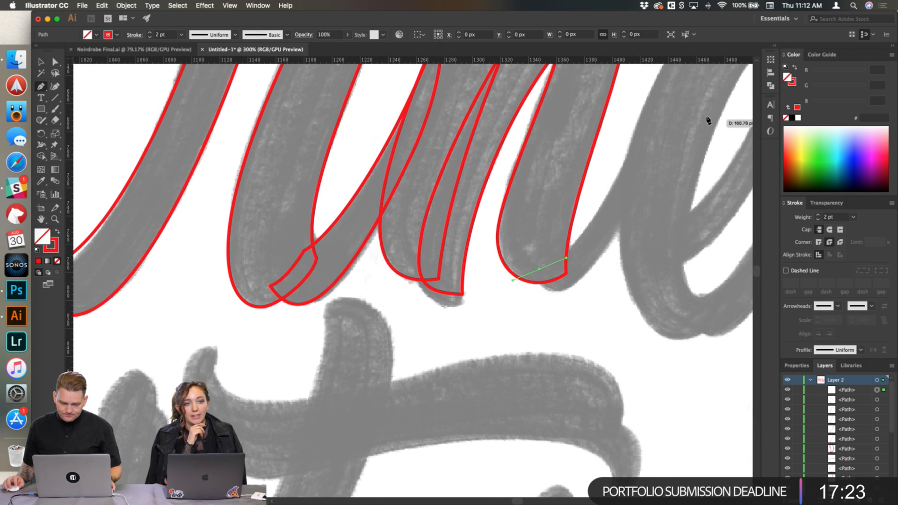
pyautogui.moveTo(639, 120); pyautogui.dragTo(651, 84)
pyautogui.moveTo(595, 206); pyautogui.dragTo(597, 215)
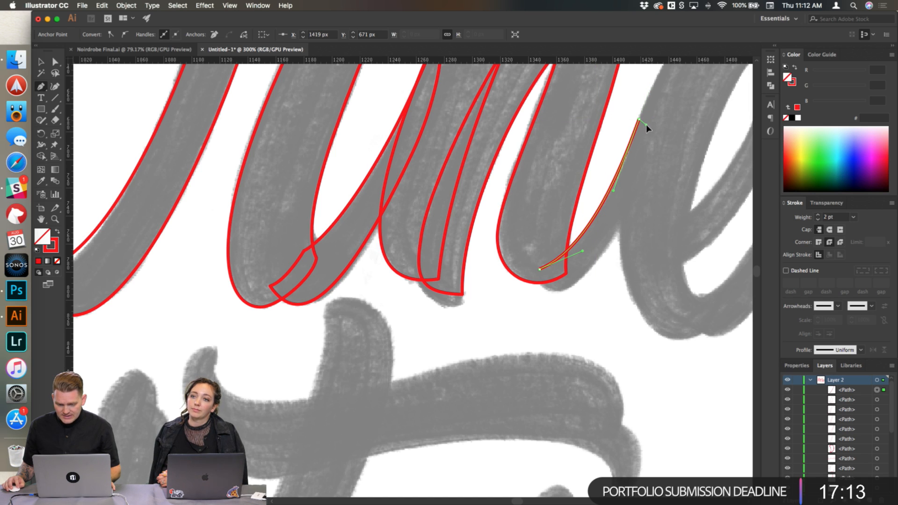
# Step: Trace the h exit stroke's lower edge from the tip back to the base, close the outline and deselect it
pyautogui.press('super+shift+a')
pyautogui.moveTo(557, 292); pyautogui.dragTo(523, 292)
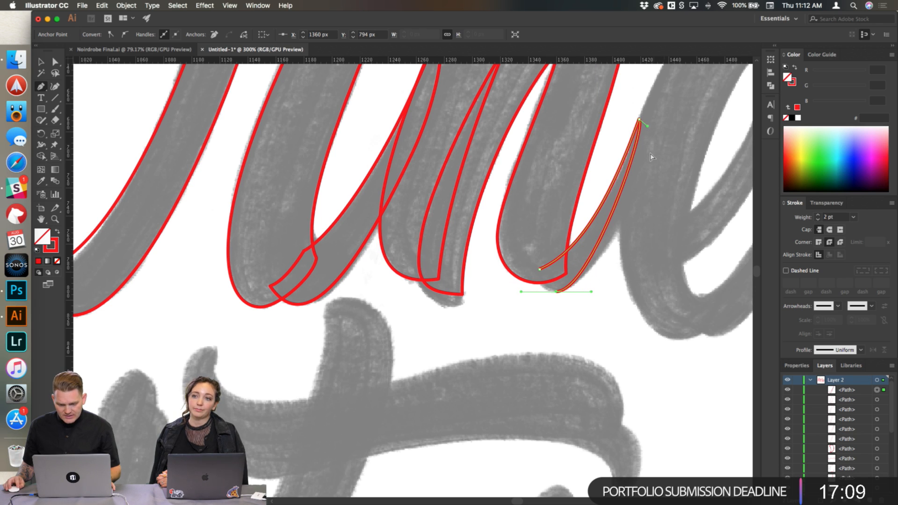
pyautogui.moveTo(633, 156); pyautogui.dragTo(644, 161)
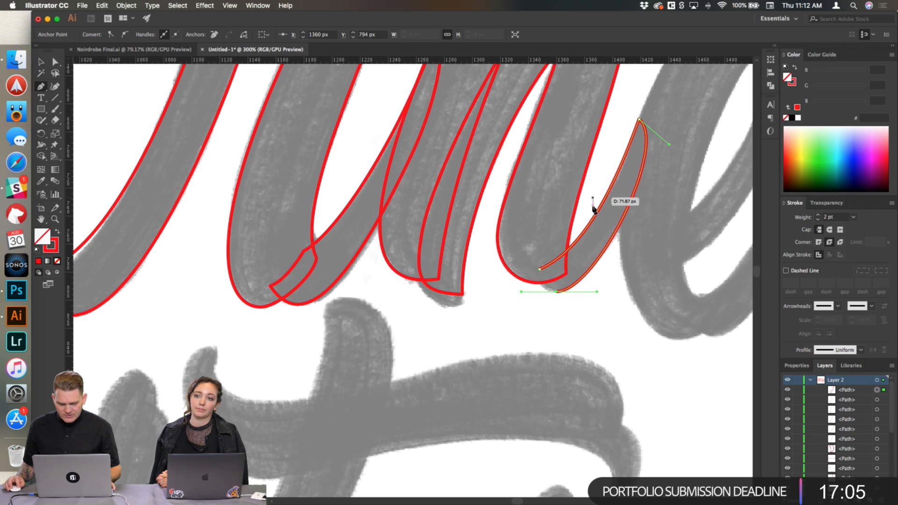
pyautogui.click(541, 268)
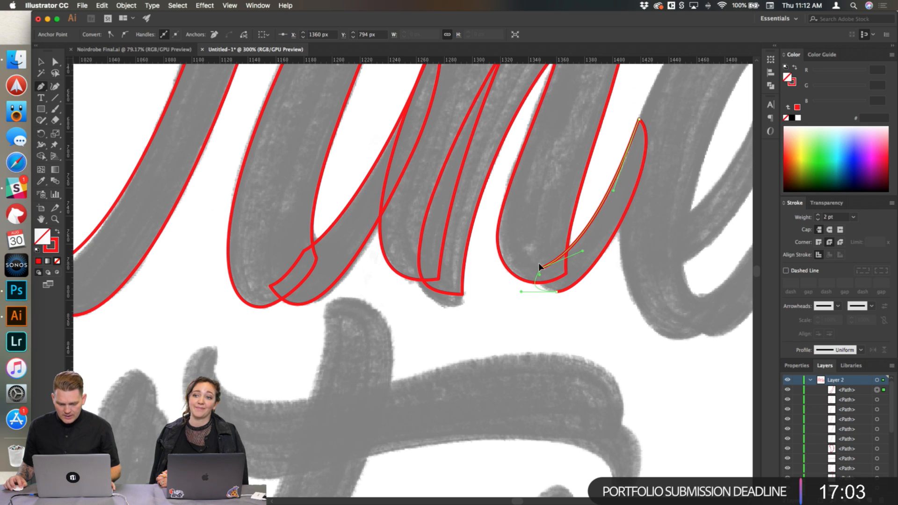
pyautogui.moveTo(541, 261); pyautogui.dragTo(541, 262)
pyautogui.moveTo(521, 291); pyautogui.dragTo(542, 292)
pyautogui.keyDown('super'); pyautogui.click(613, 305); pyautogui.keyUp('super')
# Step: Start a new path for the e's right loop stroke and curve its inner edge from the lower end up to the top
pyautogui.scroll(-1, 613, 305)
pyautogui.hscroll(1, 635, 290)
pyautogui.hscroll(3, 636, 290)
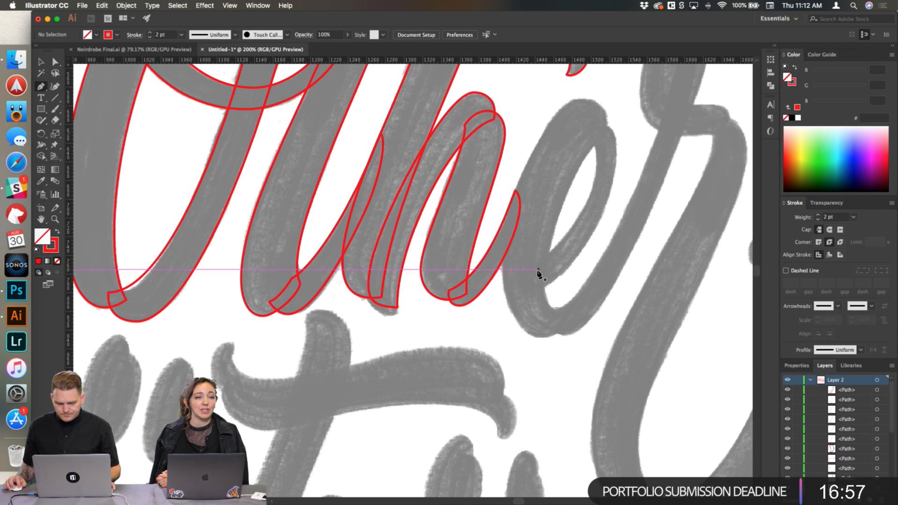
pyautogui.moveTo(553, 258); pyautogui.dragTo(554, 251)
pyautogui.click(592, 135)
pyautogui.moveTo(582, 114); pyautogui.dragTo(582, 115)
pyautogui.moveTo(576, 200); pyautogui.dragTo(588, 202)
pyautogui.scroll(4, 624, 133)
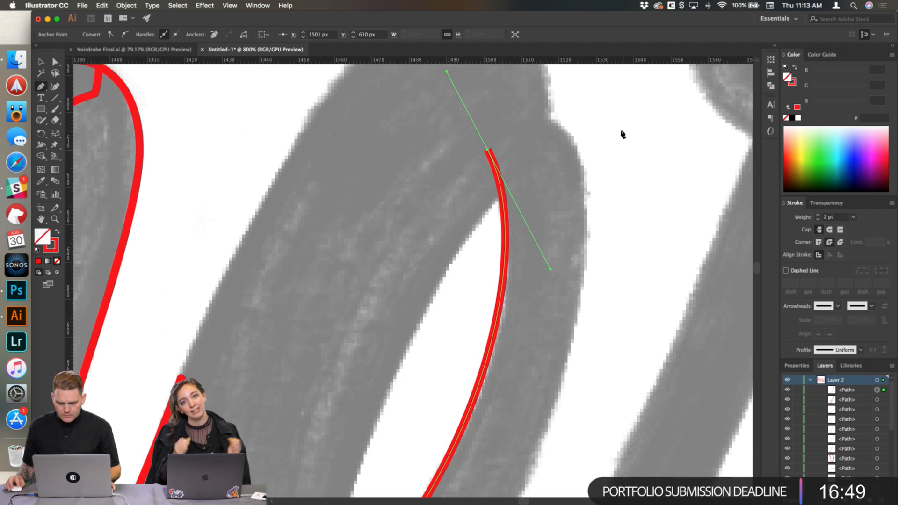
# Step: Round the top of the e's loop stroke over to its outer edge, adjusting the handles to fit the sketch
pyautogui.moveTo(447, 71); pyautogui.dragTo(518, 122)
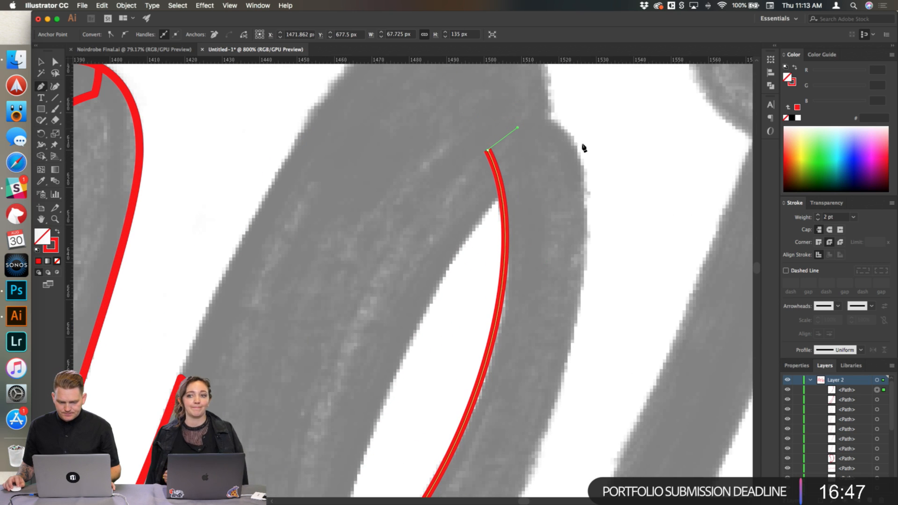
pyautogui.moveTo(588, 239); pyautogui.dragTo(581, 321)
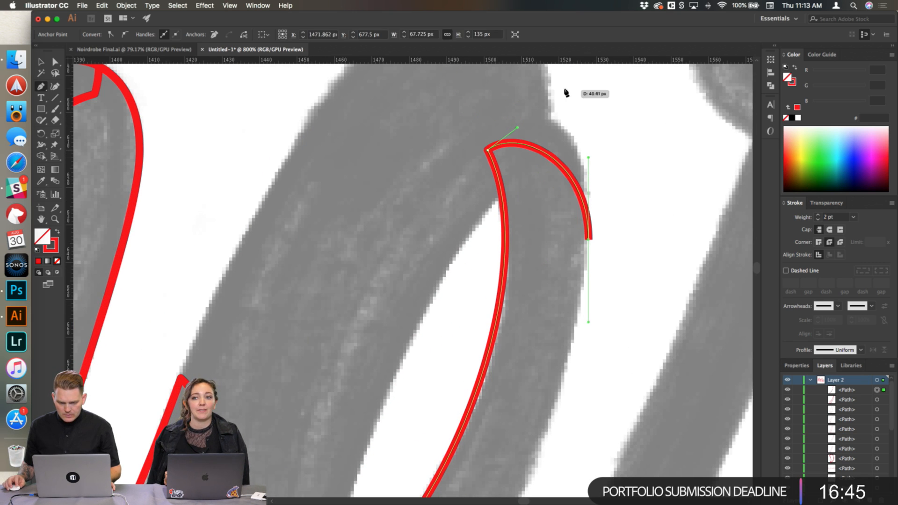
pyautogui.moveTo(560, 160); pyautogui.dragTo(558, 136)
pyautogui.moveTo(512, 107); pyautogui.dragTo(515, 100)
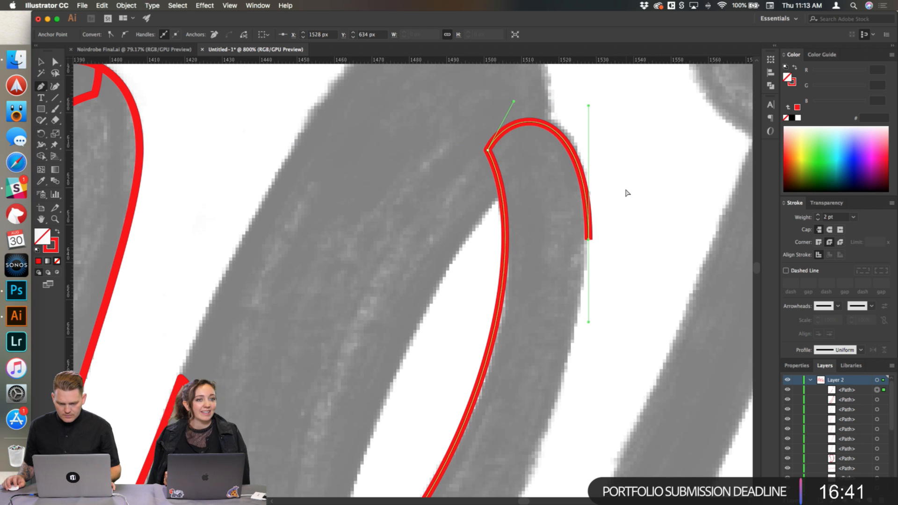
# Step: Trace the outer edge of the e's loop stroke down to its lower end, bending the curve to fit the sketch
pyautogui.scroll(-4, 626, 192)
pyautogui.scroll(-2, 626, 196)
pyautogui.scroll(-1, 625, 202)
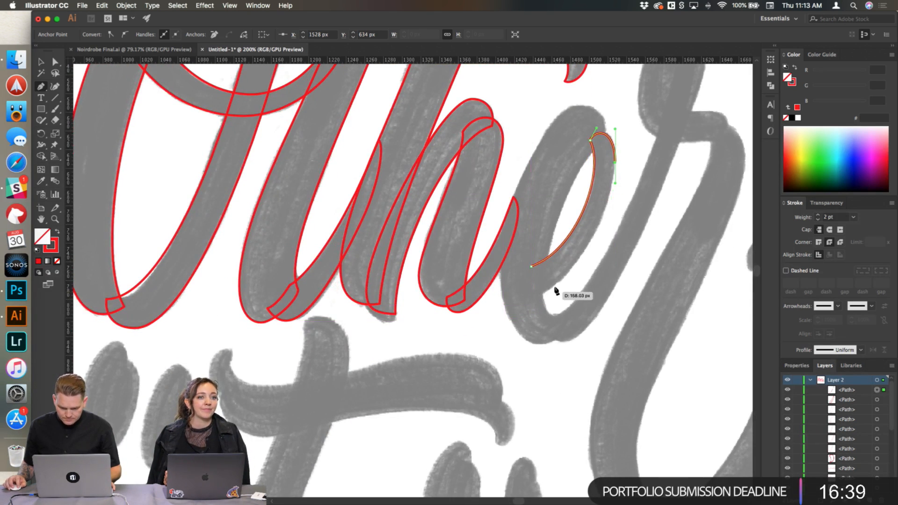
pyautogui.moveTo(547, 292); pyautogui.dragTo(536, 298)
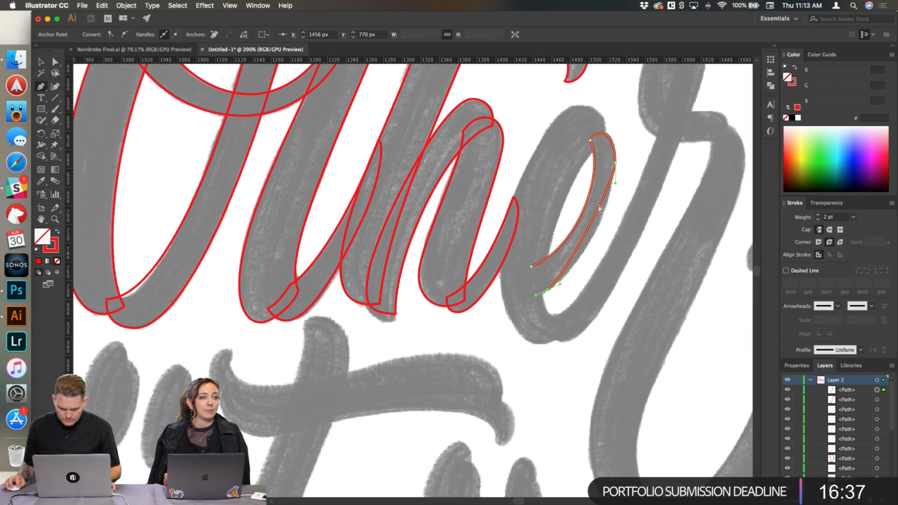
pyautogui.moveTo(595, 222)
pyautogui.mouseDown()
pyautogui.moveTo(596, 233)
pyautogui.moveTo(625, 185)
pyautogui.moveTo(625, 193)
pyautogui.mouseUp()
# Step: Close the e's loop stroke outline with a rounded lower end at the starting anchor and deselect it
pyautogui.scroll(3, 577, 264)
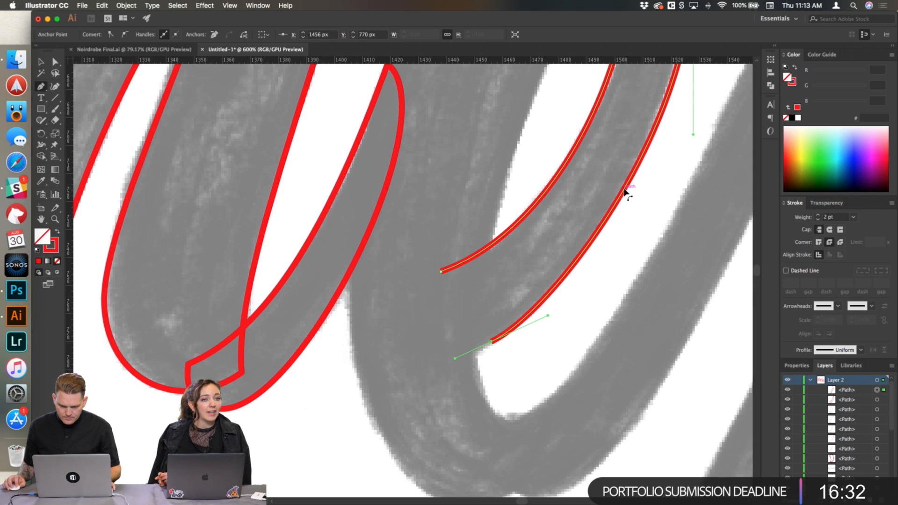
pyautogui.click(442, 272)
pyautogui.click(442, 271)
pyautogui.moveTo(454, 222); pyautogui.dragTo(455, 218)
pyautogui.keyDown('super'); pyautogui.click(546, 316); pyautogui.keyUp('super')
# Step: Start a new path at the top of the e's loop stroke and curve it up over the head of the main stroke
pyautogui.scroll(-3, 548, 318)
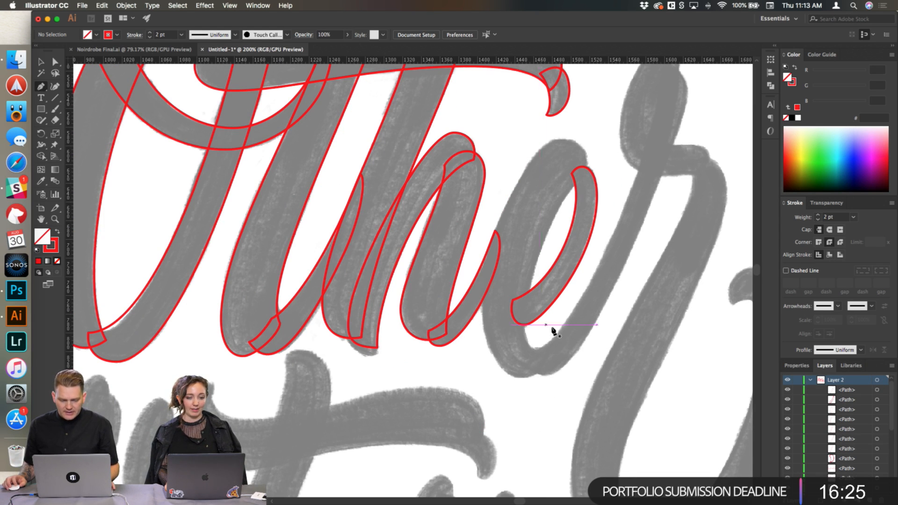
pyautogui.scroll(-3, 553, 332)
pyautogui.hscroll(2, 553, 332)
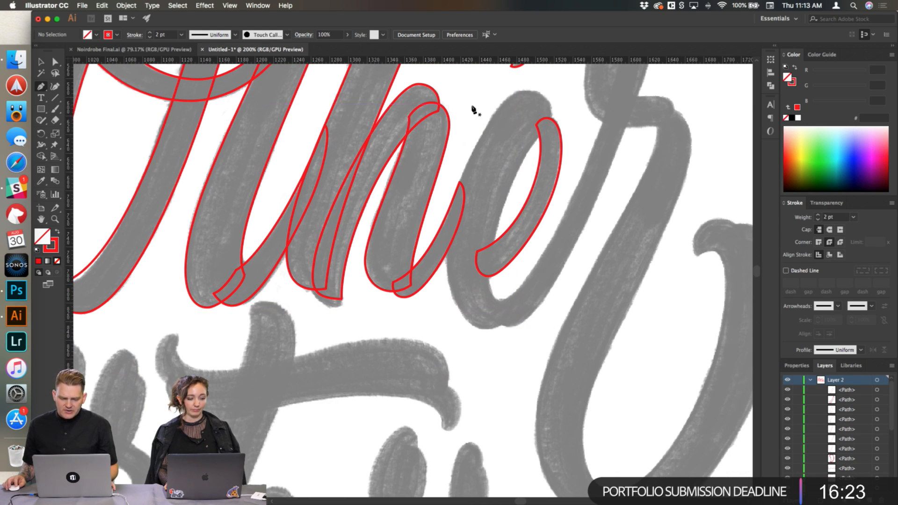
pyautogui.scroll(2, 551, 126)
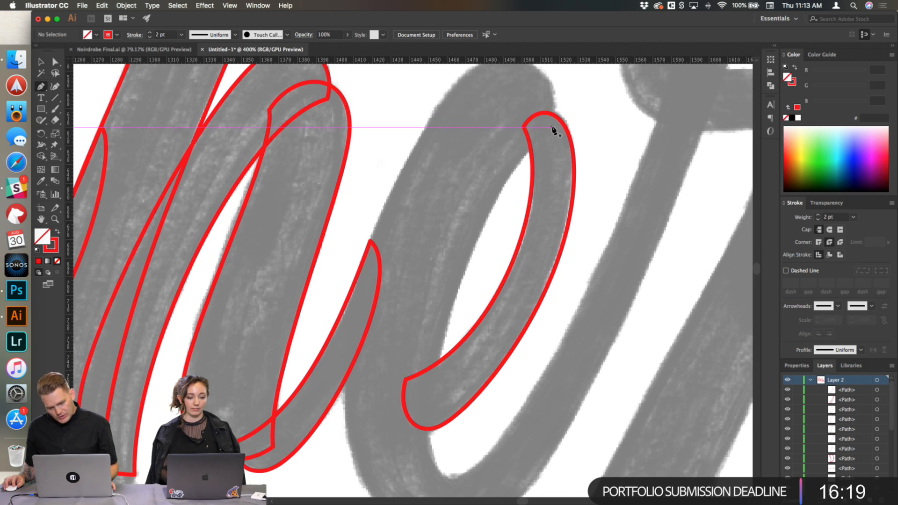
pyautogui.scroll(1, 554, 131)
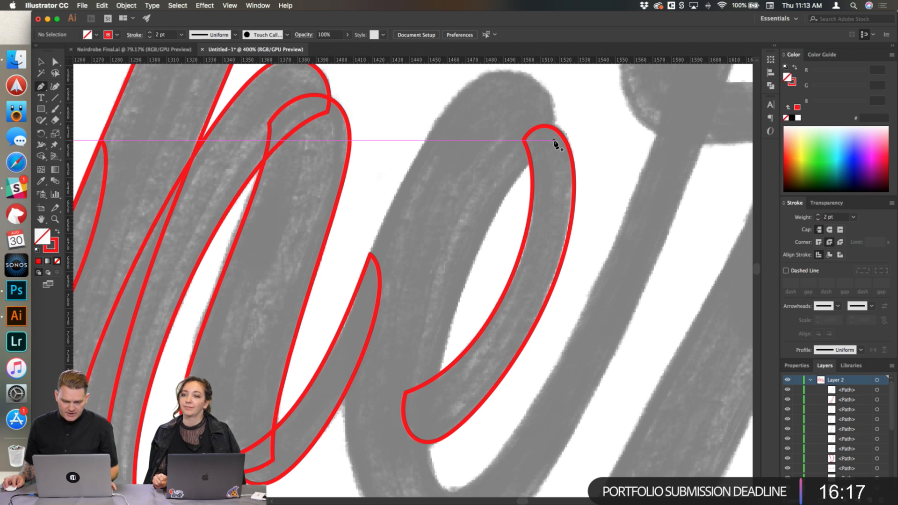
pyautogui.moveTo(556, 115); pyautogui.dragTo(477, 71)
pyautogui.moveTo(548, 109); pyautogui.dragTo(549, 102)
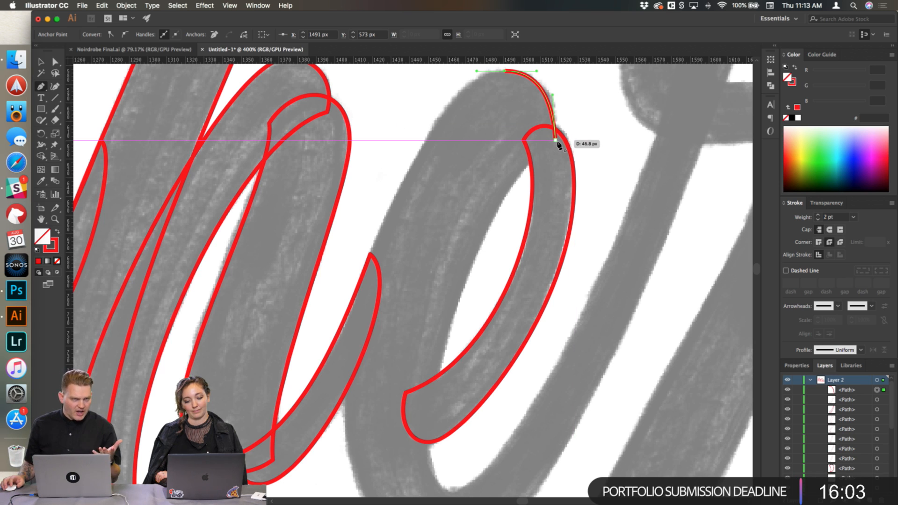
# Step: Trace the e's left edge from its head down to the tip of the h's exit stroke, fitting the curve to the sketch
pyautogui.scroll(-2, 558, 145)
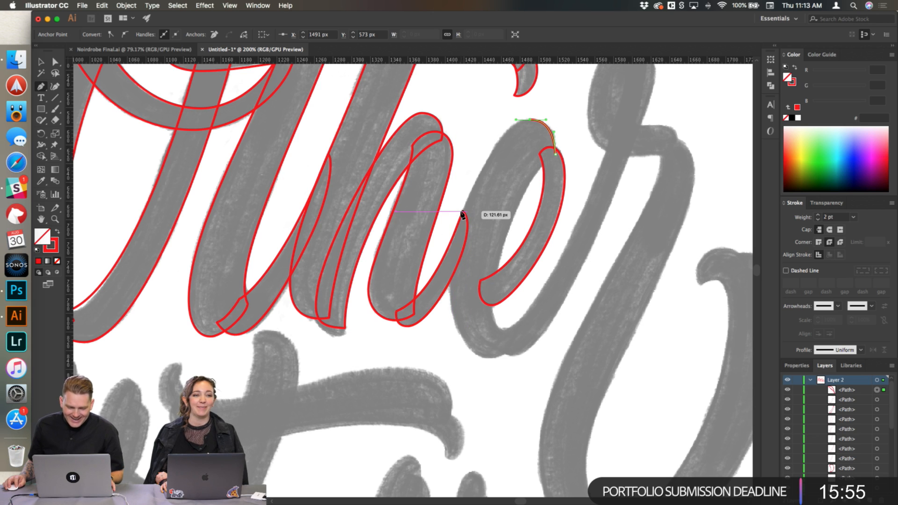
pyautogui.scroll(1, 463, 220)
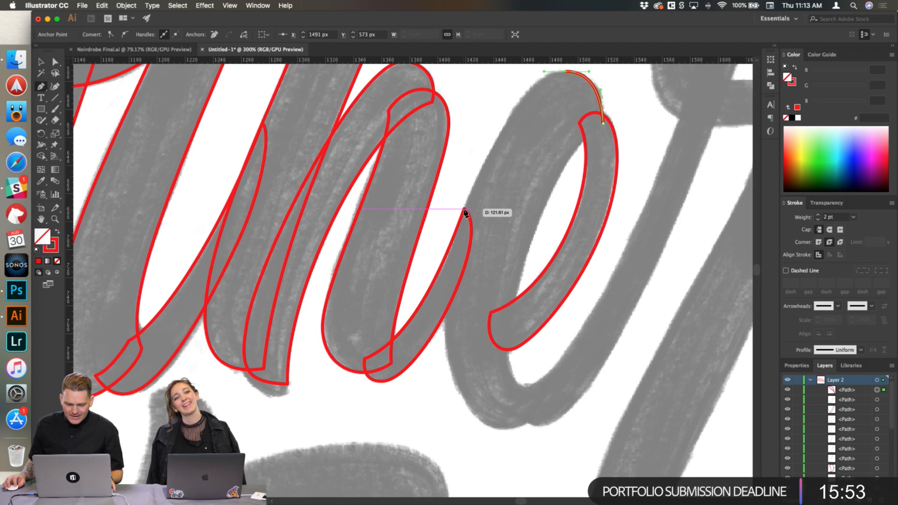
pyautogui.moveTo(465, 210); pyautogui.dragTo(445, 266)
pyautogui.moveTo(536, 92); pyautogui.dragTo(527, 93)
# Step: Continue the e's main stroke outline down its left edge to the base, bending the curve to fit the sketch
pyautogui.scroll(-3, 539, 121)
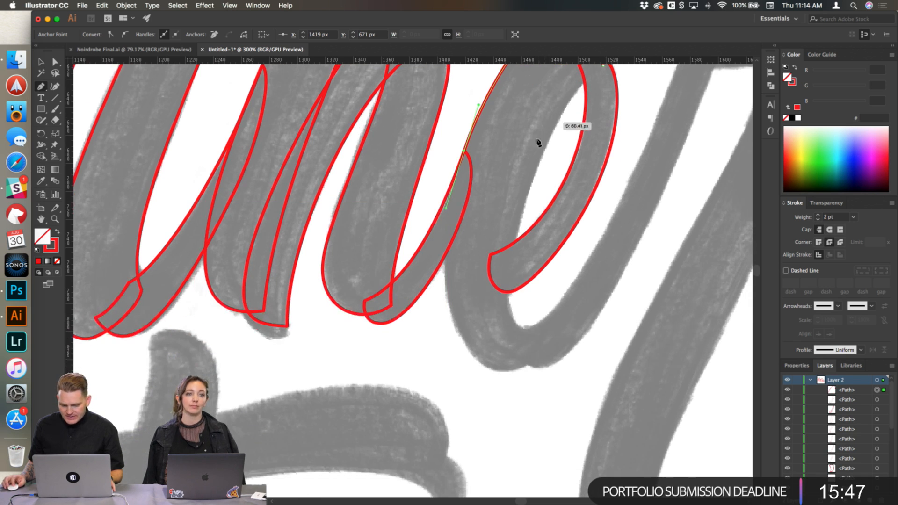
pyautogui.scroll(-2, 545, 132)
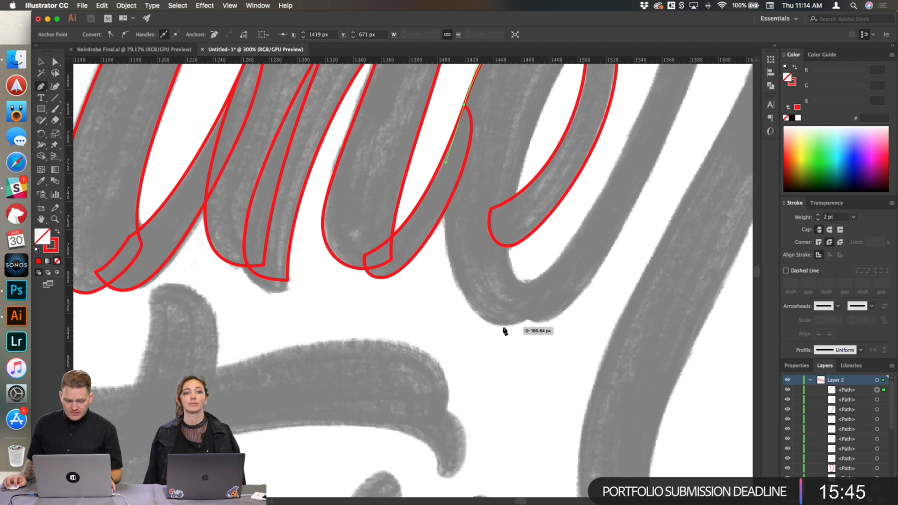
pyautogui.moveTo(501, 327); pyautogui.dragTo(507, 327)
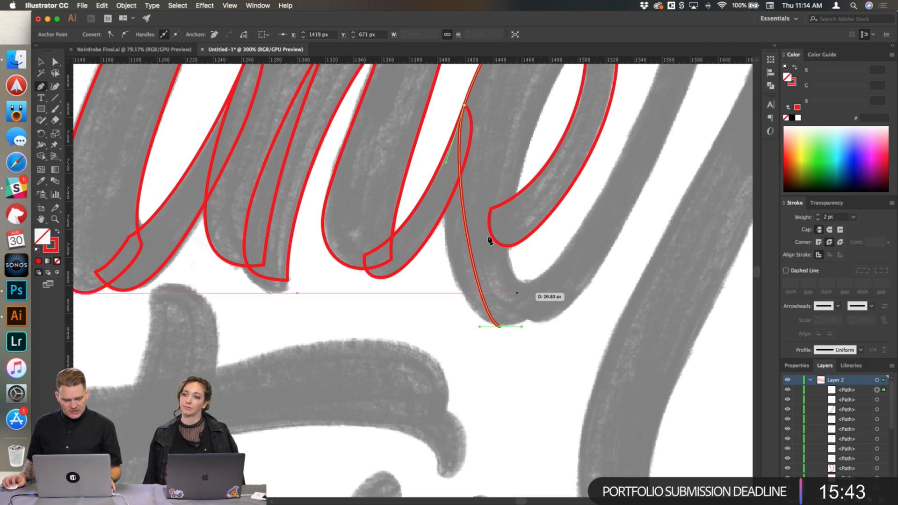
pyautogui.moveTo(462, 237); pyautogui.dragTo(448, 262)
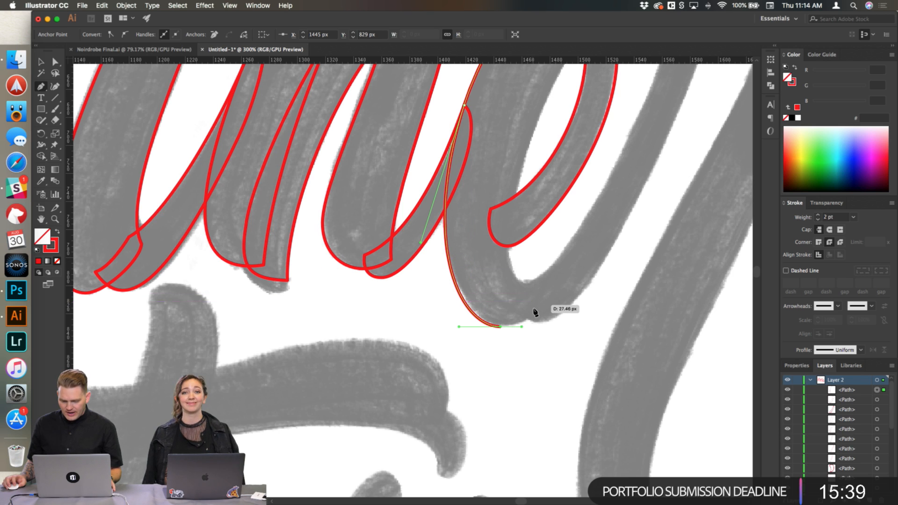
# Step: Curve the e's main stroke outline around its lower end and back up the inner edge to the loop's base
pyautogui.scroll(1, 533, 320)
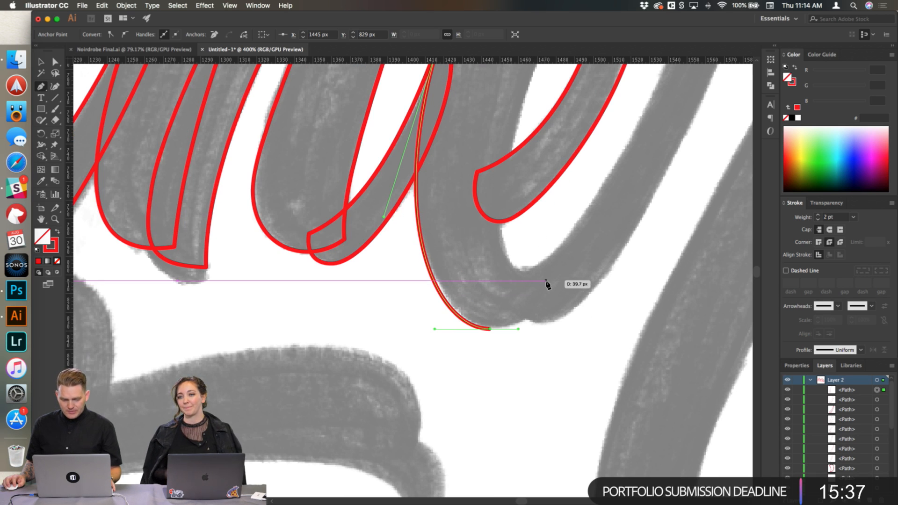
pyautogui.moveTo(550, 258); pyautogui.dragTo(550, 255)
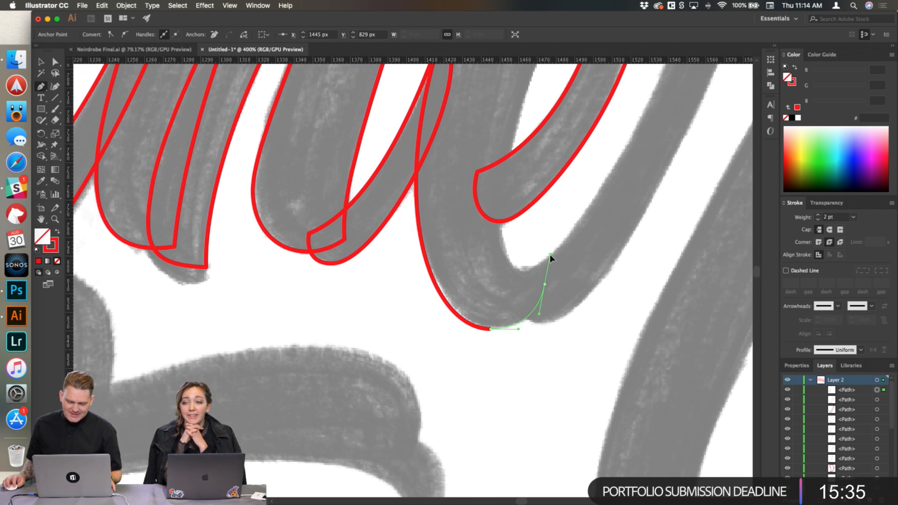
pyautogui.moveTo(521, 281); pyautogui.dragTo(524, 281)
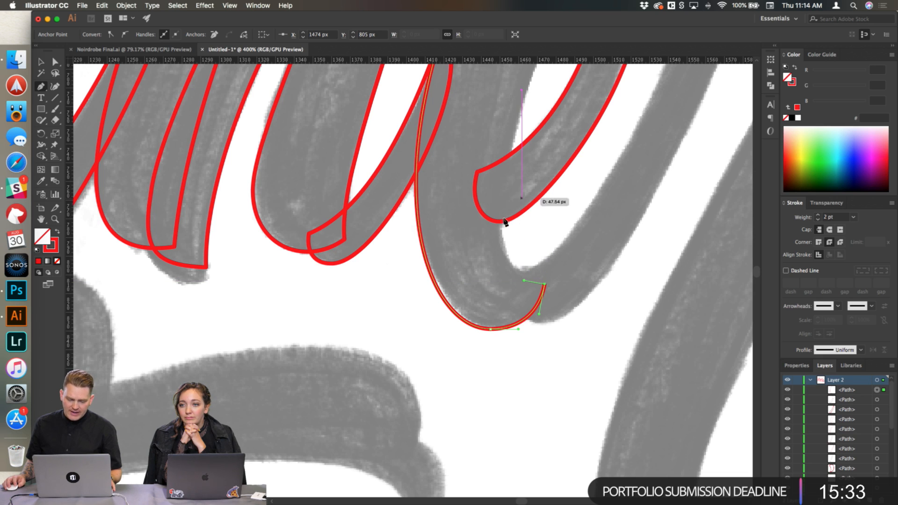
pyautogui.click(500, 216)
pyautogui.moveTo(514, 261); pyautogui.dragTo(512, 269)
# Step: Close the e's main stroke outline at its starting anchor, bend the inner edge to fit the sketch, and deselect it
pyautogui.press('super+minus')
pyautogui.scroll(6, 517, 261)
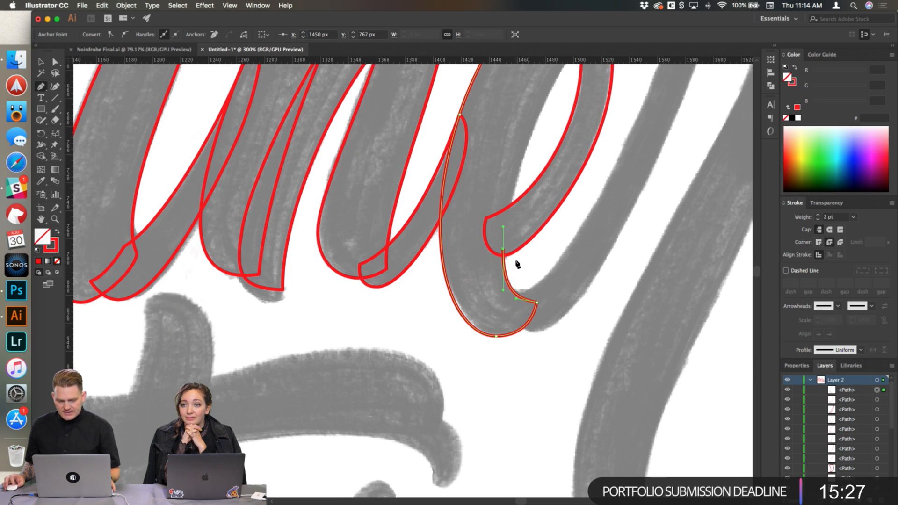
pyautogui.moveTo(599, 97); pyautogui.dragTo(642, 84)
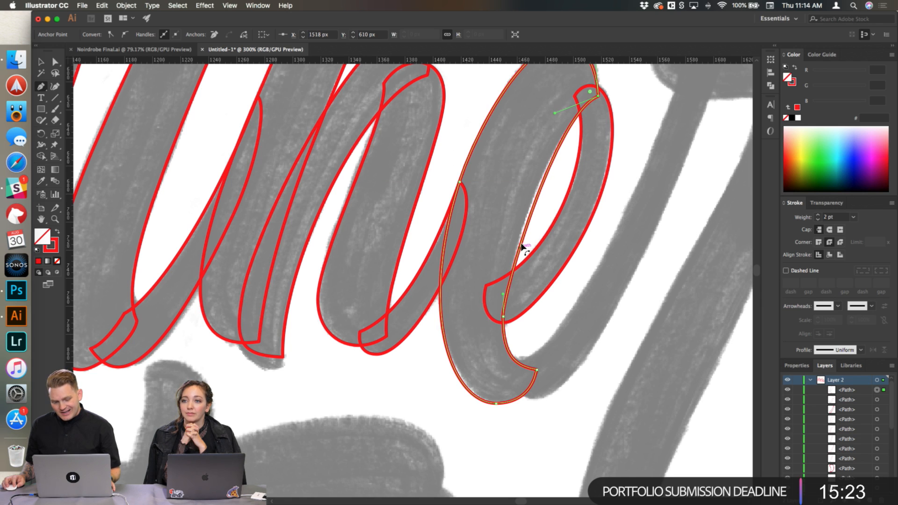
pyautogui.moveTo(521, 242); pyautogui.dragTo(522, 230)
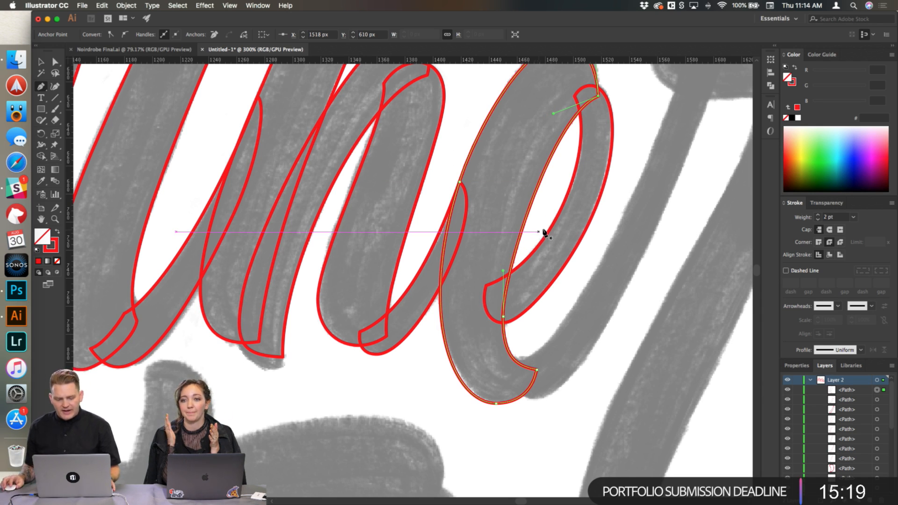
pyautogui.scroll(1, 542, 237)
pyautogui.press('super+minus')
pyautogui.press('super+minus')
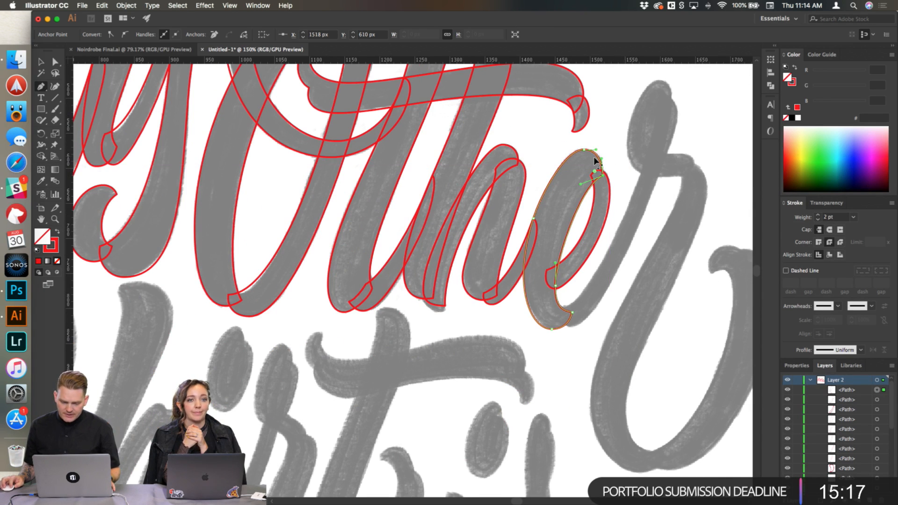
pyautogui.keyDown('super'); pyautogui.click(616, 143); pyautogui.keyUp('super')
# Step: Start a path inside the e's base and trace the upper edge of the connecting stroke up into the r's head, bending it to fit
pyautogui.scroll(-3, 613, 169)
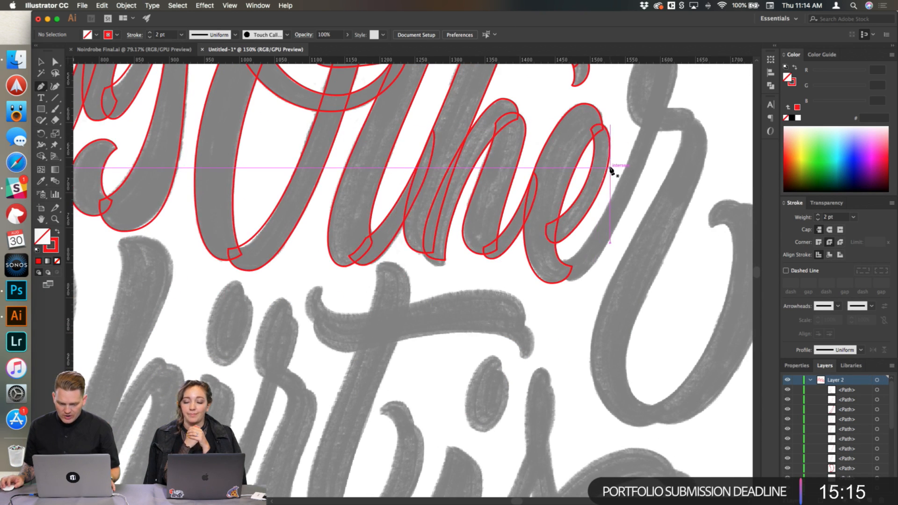
pyautogui.scroll(1, 581, 277)
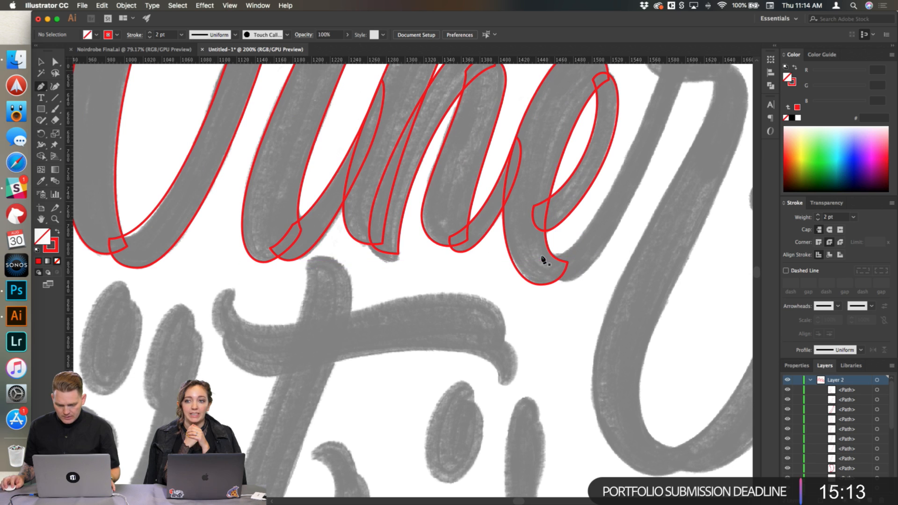
pyautogui.click(547, 259)
pyautogui.scroll(3, 647, 207)
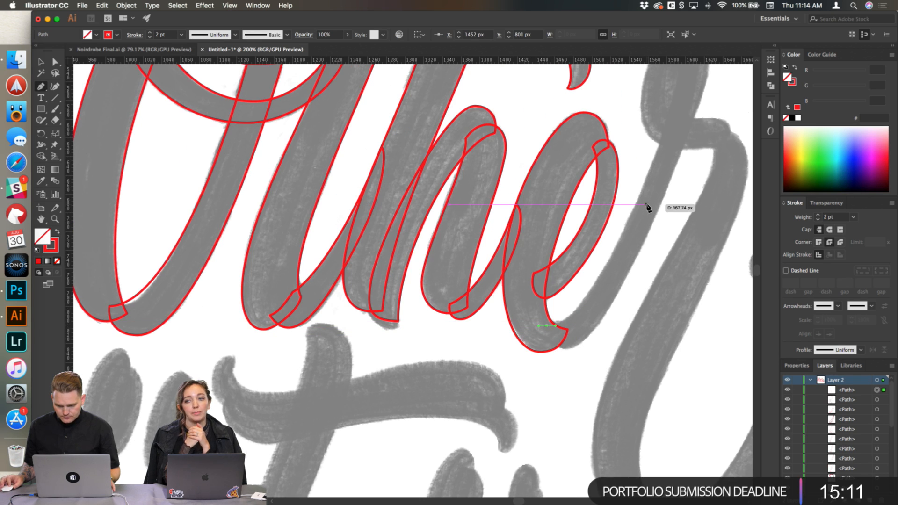
pyautogui.scroll(3, 674, 149)
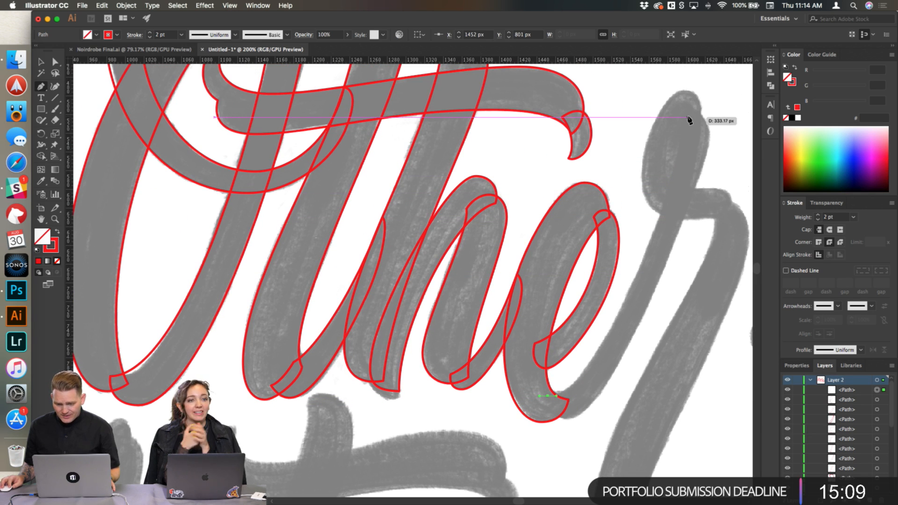
pyautogui.moveTo(686, 118); pyautogui.dragTo(687, 85)
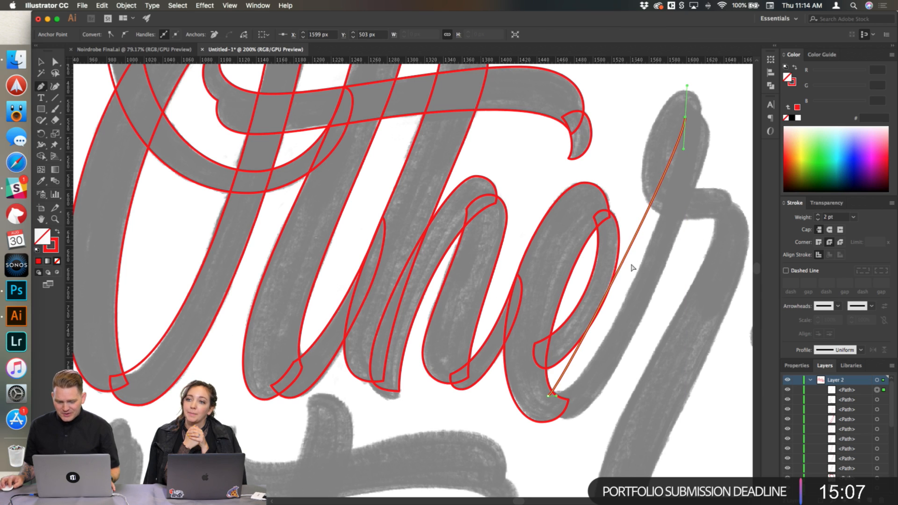
pyautogui.moveTo(629, 257); pyautogui.dragTo(642, 262)
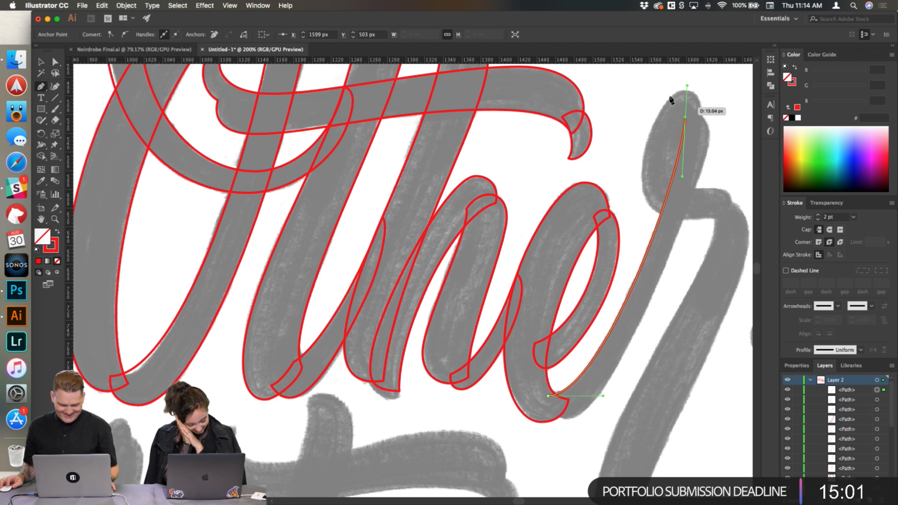
# Step: Round the connecting stroke's upper end and trace its outer edge down to the e's base, bending the curve to fit
pyautogui.moveTo(688, 86); pyautogui.dragTo(696, 116)
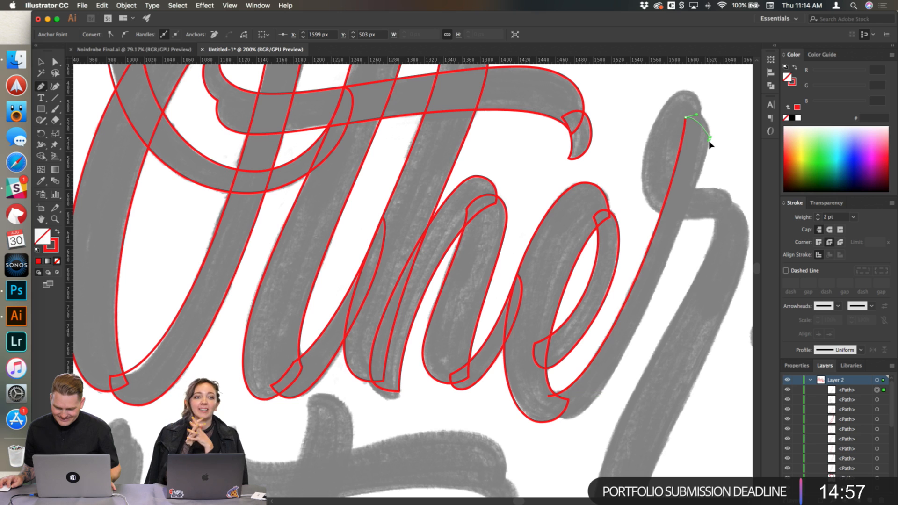
pyautogui.scroll(-5, 716, 133)
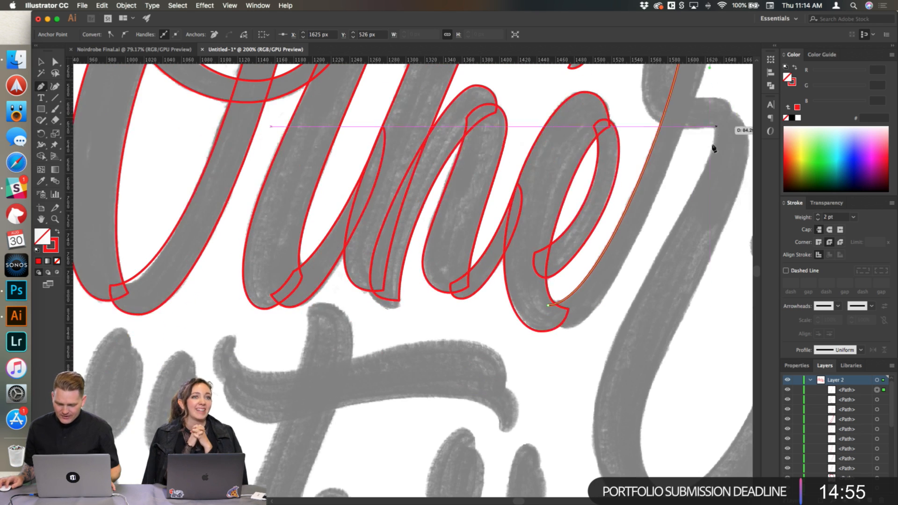
pyautogui.scroll(2, 566, 332)
pyautogui.moveTo(569, 331); pyautogui.dragTo(540, 331)
pyautogui.scroll(-2, 577, 330)
pyautogui.moveTo(643, 205); pyautogui.dragTo(660, 200)
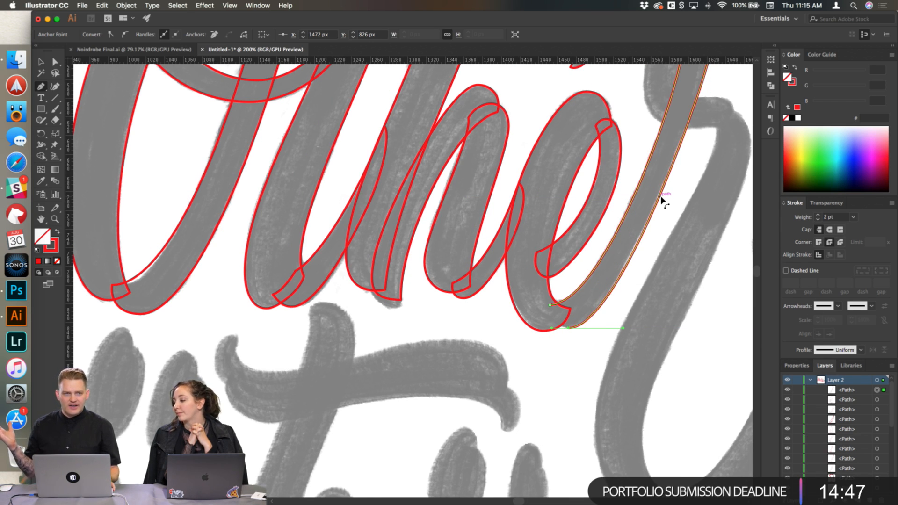
# Step: Close the connecting stroke outline with a rounded lower end overlapping the e's base and deselect it
pyautogui.scroll(1, 580, 337)
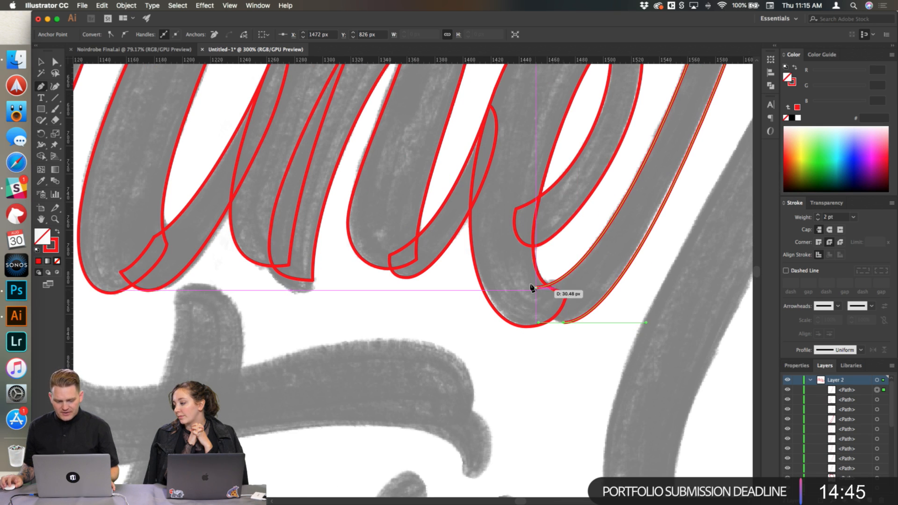
pyautogui.click(536, 289)
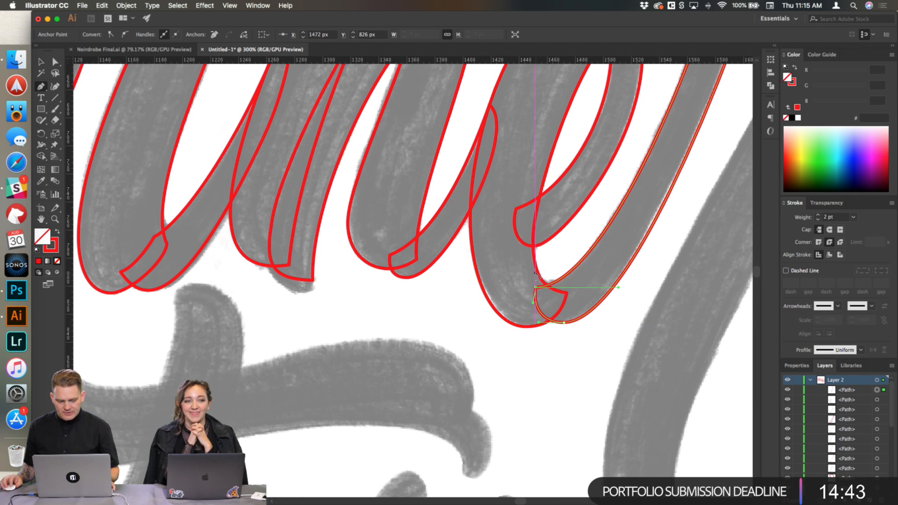
pyautogui.keyDown('super'); pyautogui.click(591, 369); pyautogui.keyUp('super')
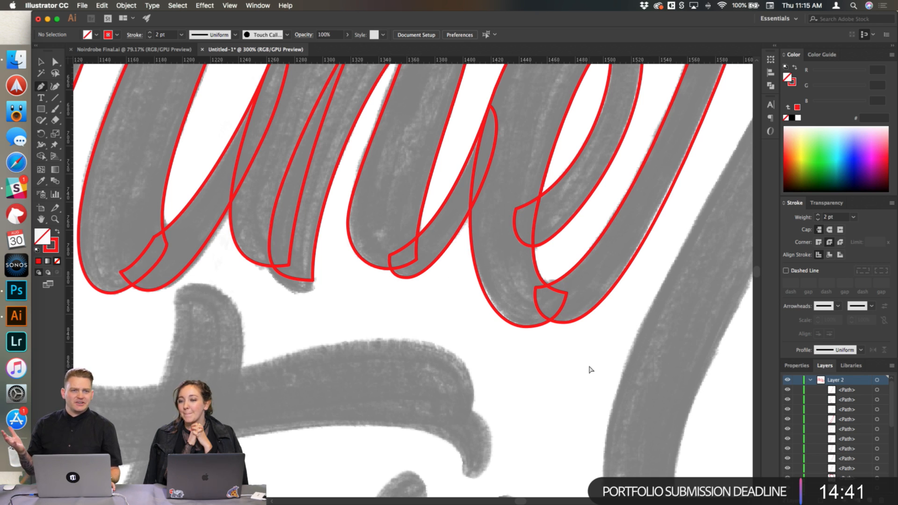
# Step: Start a new path on the r's head and trace over its top, down its left edge and around its base
pyautogui.scroll(-3, 591, 367)
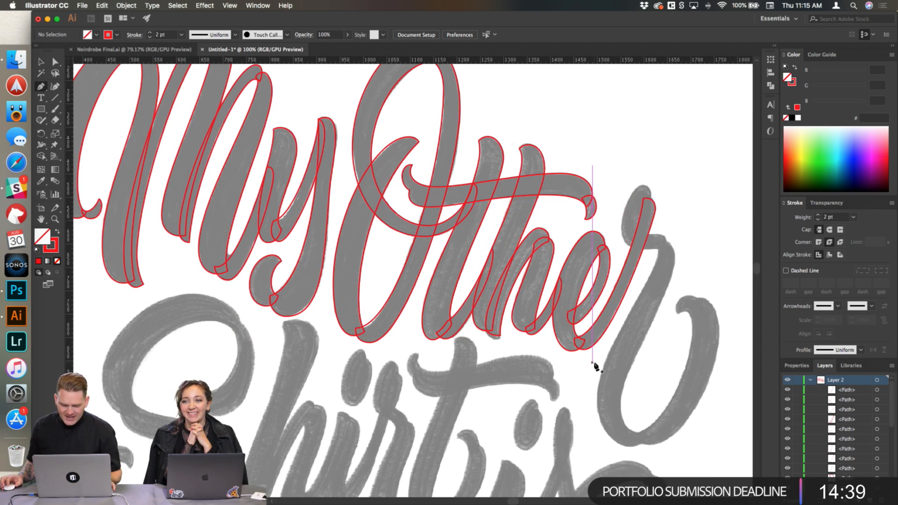
pyautogui.scroll(2, 651, 205)
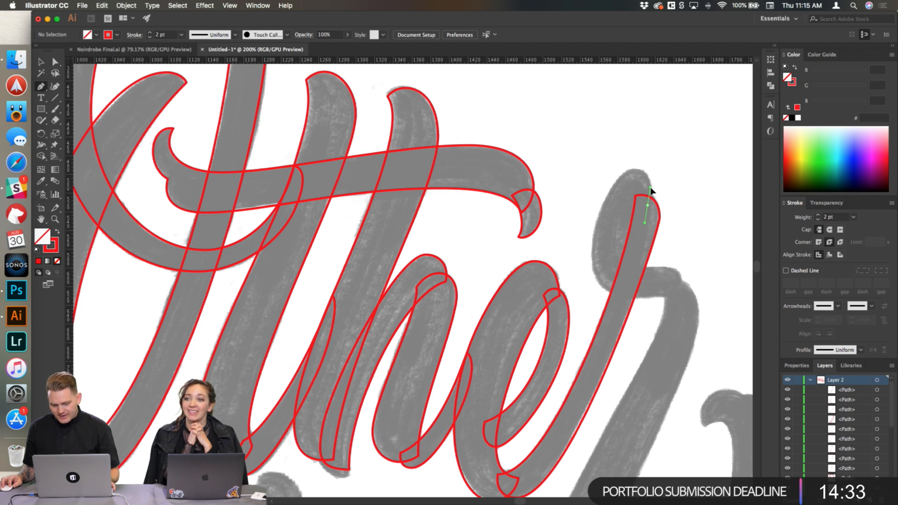
pyautogui.moveTo(652, 192); pyautogui.dragTo(652, 191)
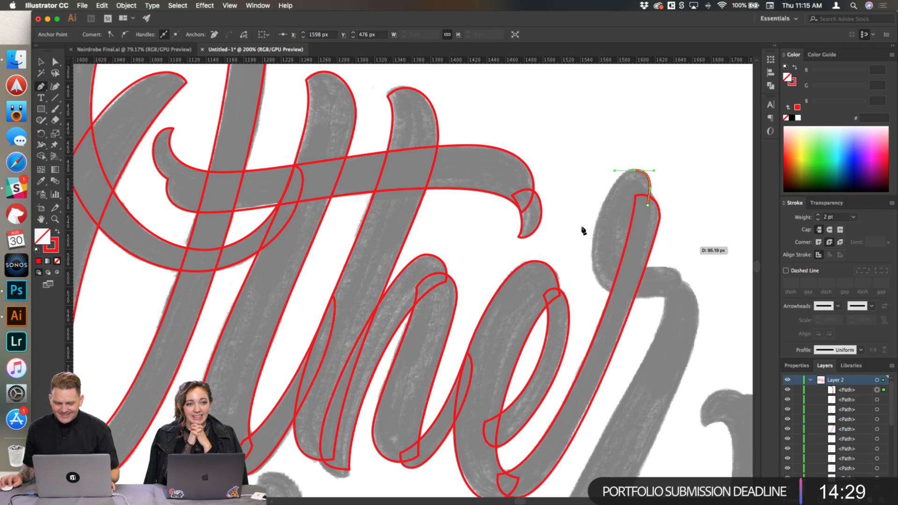
pyautogui.click(592, 262)
pyautogui.moveTo(588, 300); pyautogui.dragTo(591, 301)
pyautogui.moveTo(610, 196); pyautogui.dragTo(607, 196)
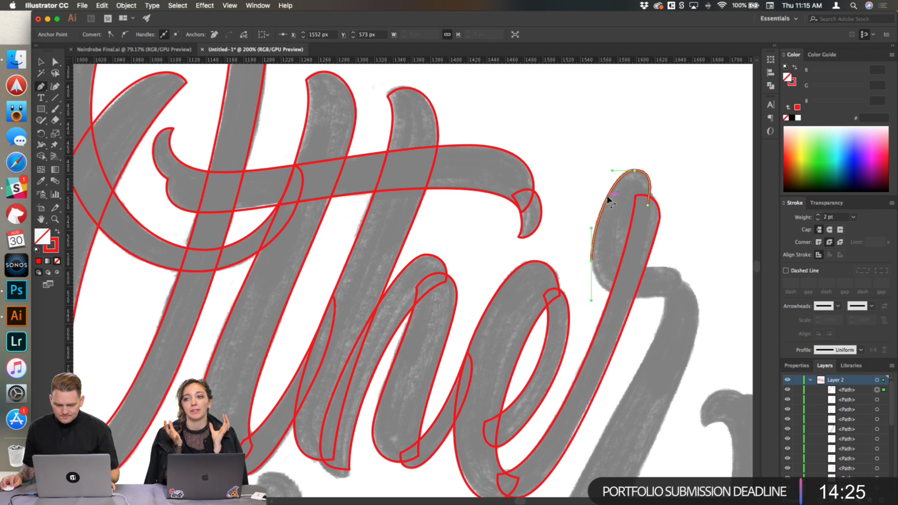
pyautogui.moveTo(637, 298); pyautogui.dragTo(652, 298)
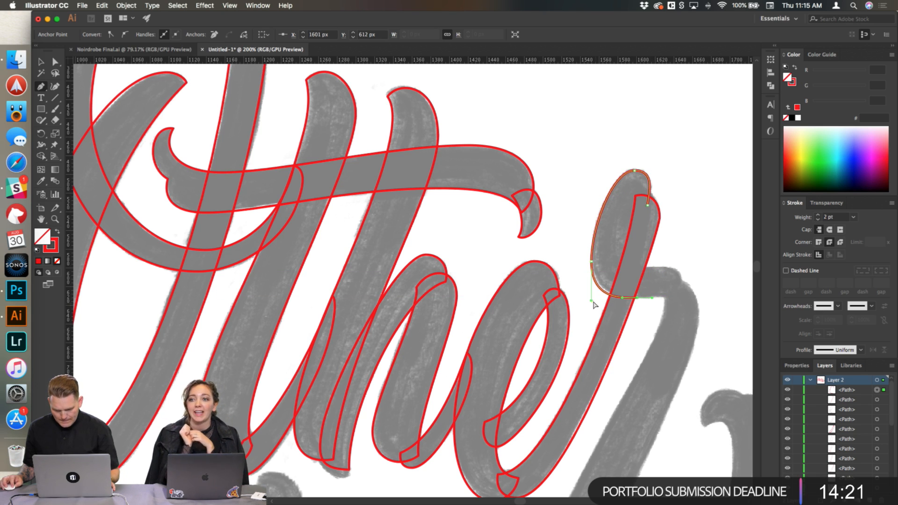
pyautogui.moveTo(592, 290); pyautogui.dragTo(592, 297)
# Step: Extend the r's head outline along the shoulder's lower edge and curve it around the shoulder's rounded end to the upper edge
pyautogui.scroll(-1, 664, 305)
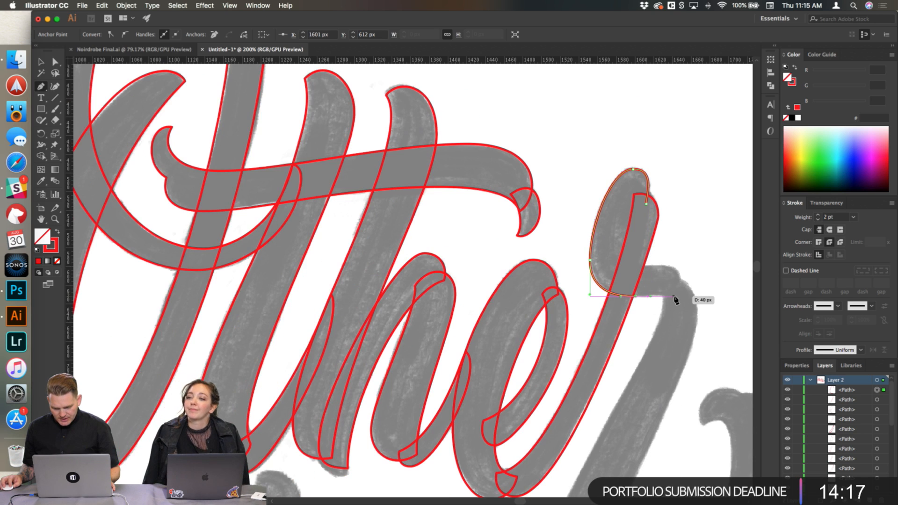
pyautogui.scroll(2, 676, 298)
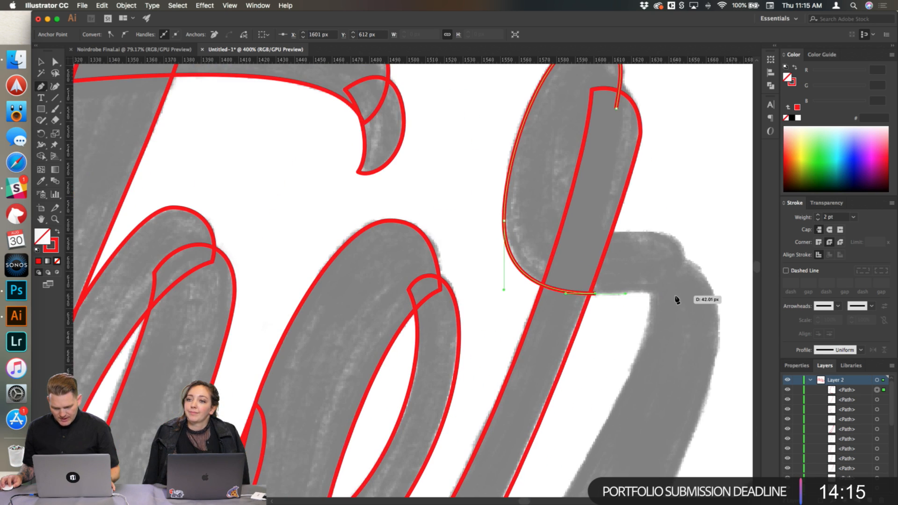
pyautogui.moveTo(690, 299); pyautogui.dragTo(688, 276)
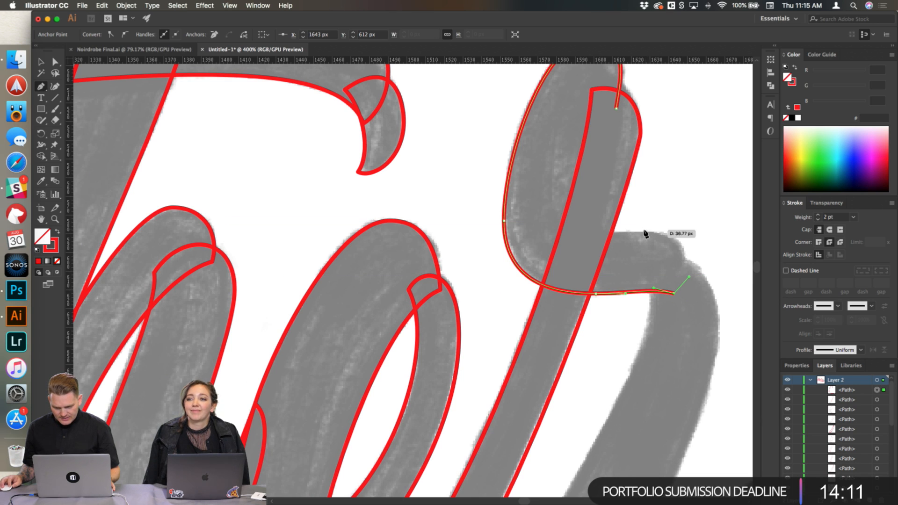
pyautogui.moveTo(642, 231); pyautogui.dragTo(610, 232)
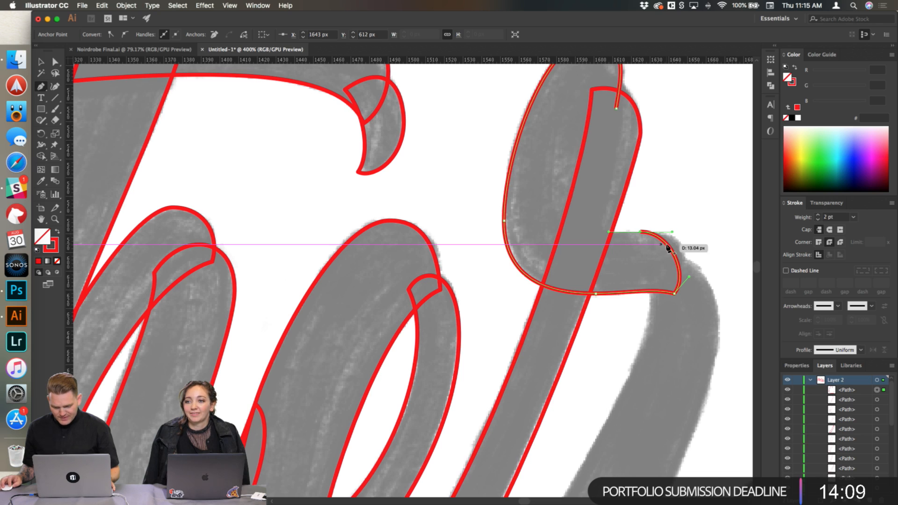
pyautogui.moveTo(673, 251); pyautogui.dragTo(678, 249)
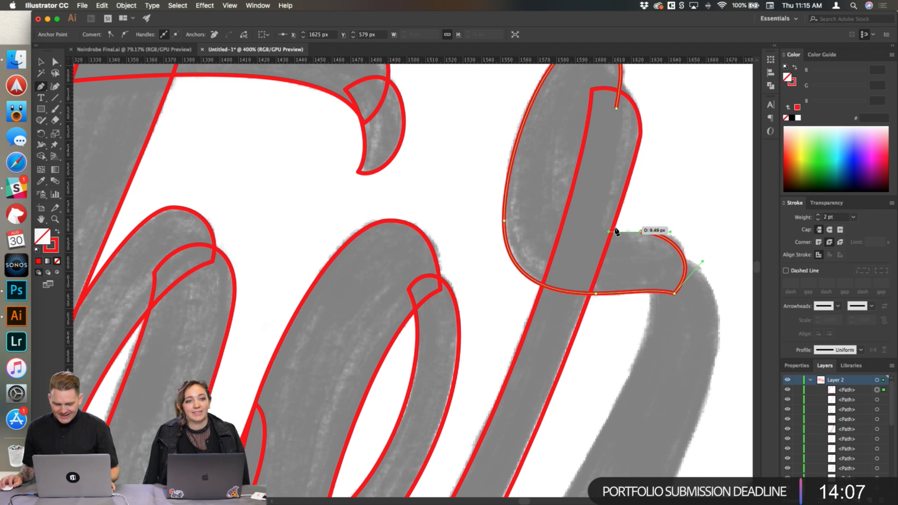
# Step: Add a corner inside the connecting stroke, close the r's head outline at its starting anchor and deselect it
pyautogui.moveTo(586, 235)
pyautogui.mouseDown()
pyautogui.moveTo(570, 235)
pyautogui.moveTo(589, 221)
pyautogui.mouseUp()
pyautogui.moveTo(617, 109); pyautogui.dragTo(621, 90)
pyautogui.keyDown('super'); pyautogui.click(679, 119); pyautogui.keyUp('super')
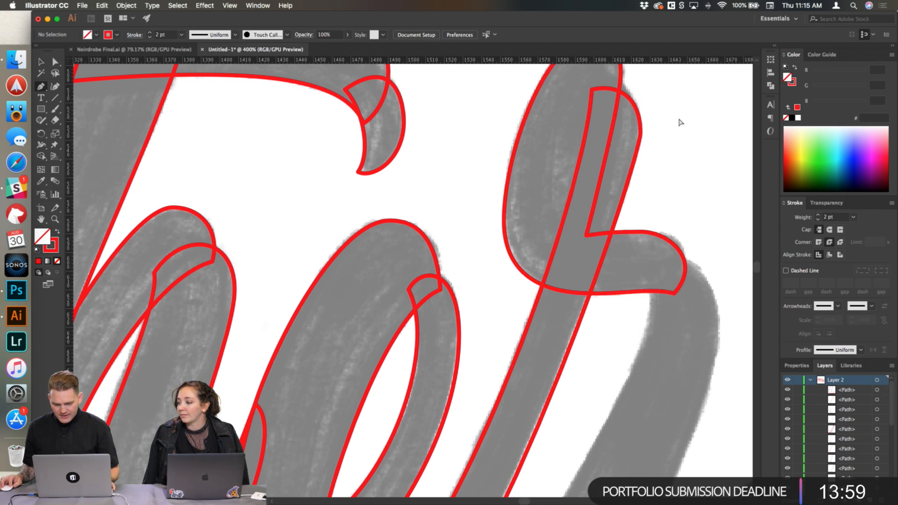
pyautogui.scroll(-2, 677, 125)
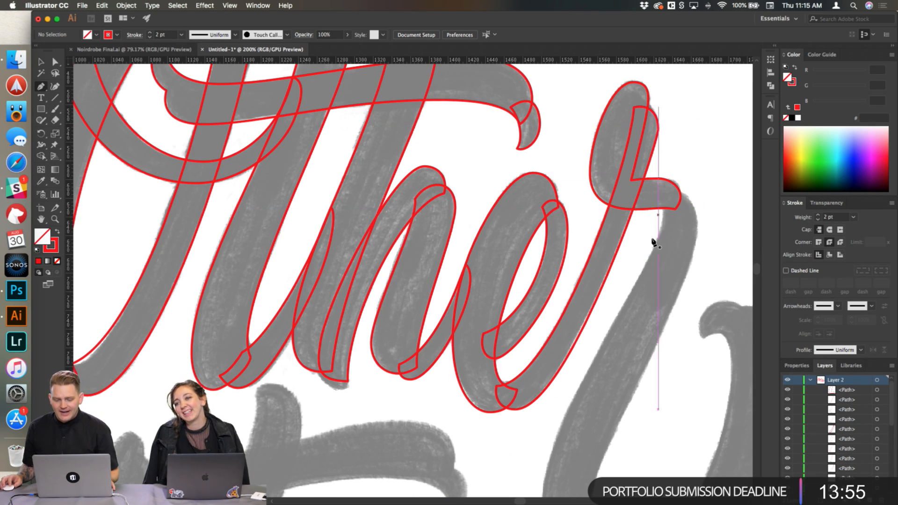
# Step: Start a new path inside the r's shoulder and trace the left edge of its long descending stroke with smooth curves
pyautogui.click(661, 204)
pyautogui.scroll(-2, 659, 233)
pyautogui.scroll(-5, 659, 248)
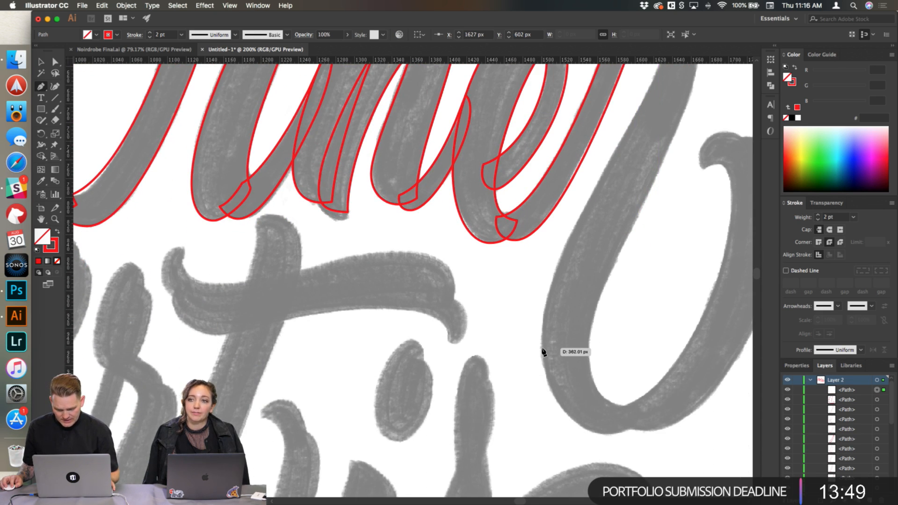
pyautogui.moveTo(541, 346); pyautogui.dragTo(541, 435)
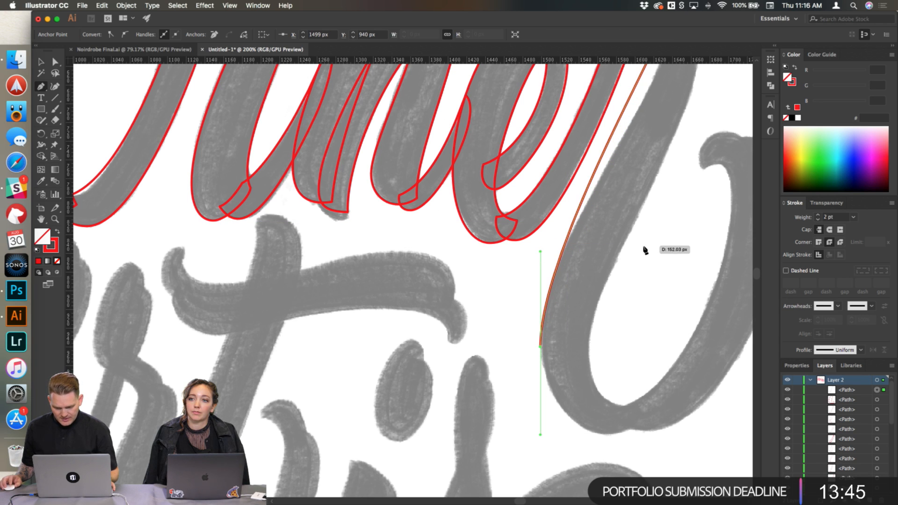
pyautogui.scroll(3, 644, 252)
pyautogui.scroll(3, 645, 258)
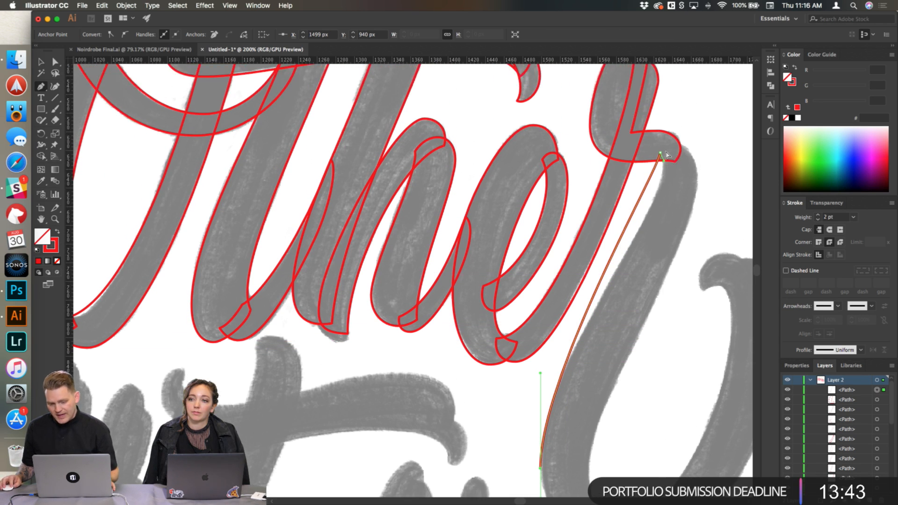
pyautogui.moveTo(664, 161); pyautogui.dragTo(682, 203)
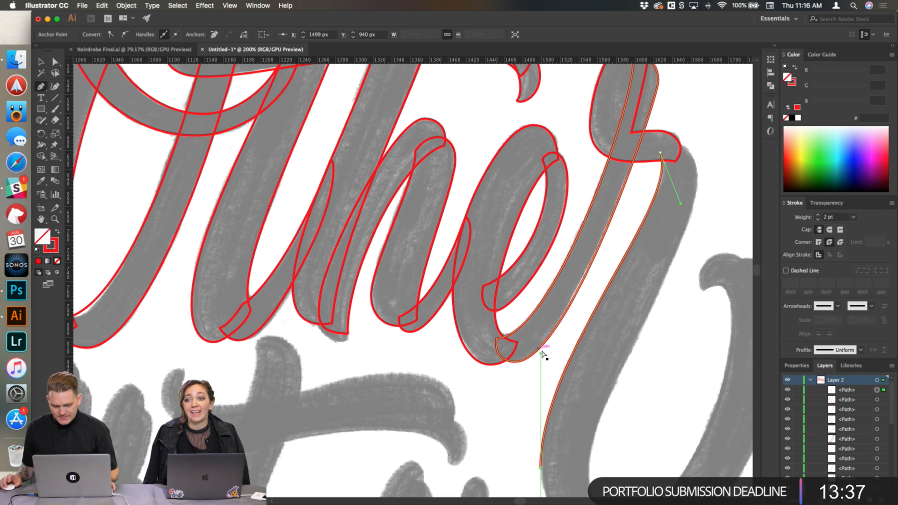
pyautogui.scroll(-2, 588, 365)
pyautogui.scroll(-6, 588, 365)
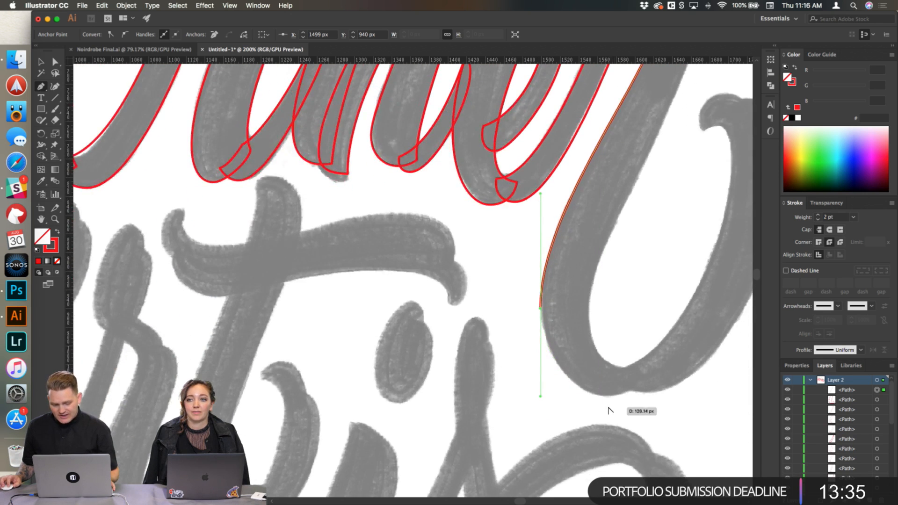
# Step: Curve the descending stroke's outline around its bottom and end it in a corner anchor overlapping the tail's upstroke
pyautogui.scroll(2, 608, 403)
pyautogui.moveTo(603, 384); pyautogui.dragTo(629, 385)
pyautogui.moveTo(478, 391); pyautogui.dragTo(461, 331)
pyautogui.moveTo(576, 388); pyautogui.dragTo(557, 385)
pyautogui.hscroll(3, 658, 367)
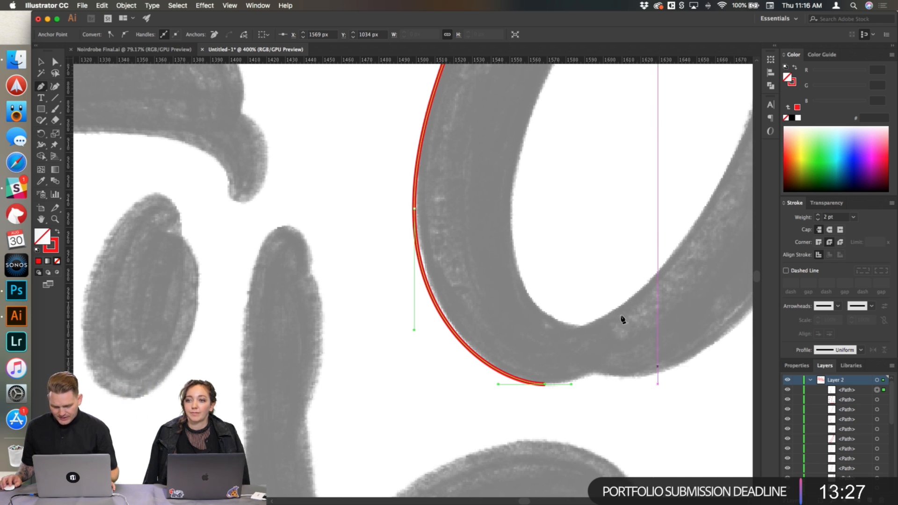
pyautogui.moveTo(612, 332); pyautogui.dragTo(616, 303)
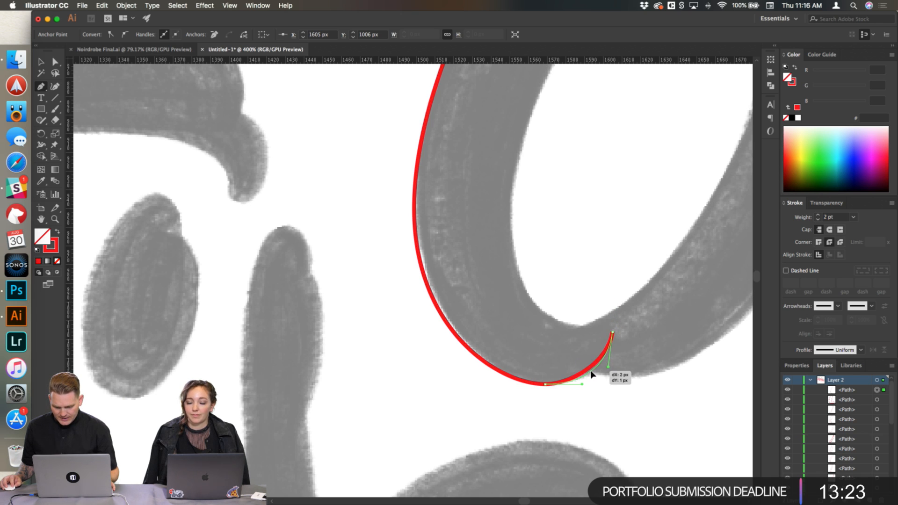
pyautogui.moveTo(616, 303); pyautogui.dragTo(590, 320)
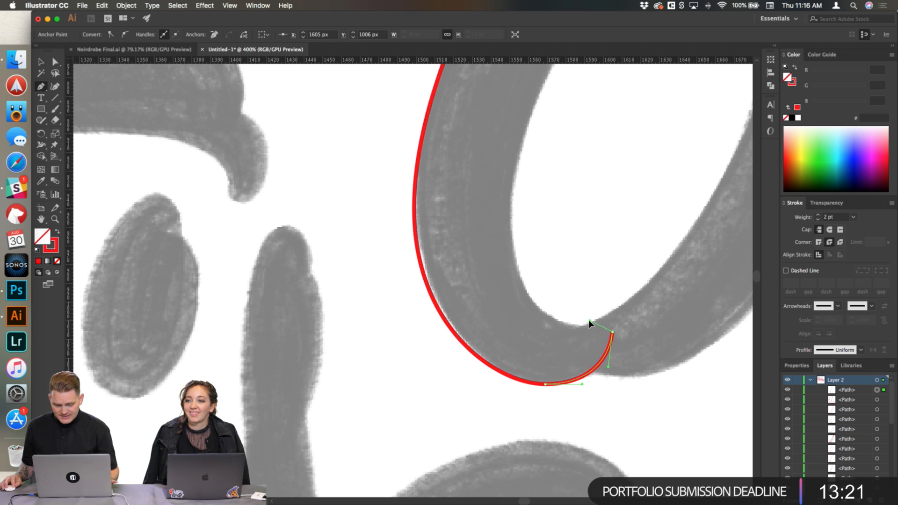
# Step: Trace the descending stroke's inner edge up to the shoulder's outer edge, adjusting the handles to fit the sketch
pyautogui.moveTo(509, 222); pyautogui.dragTo(509, 154)
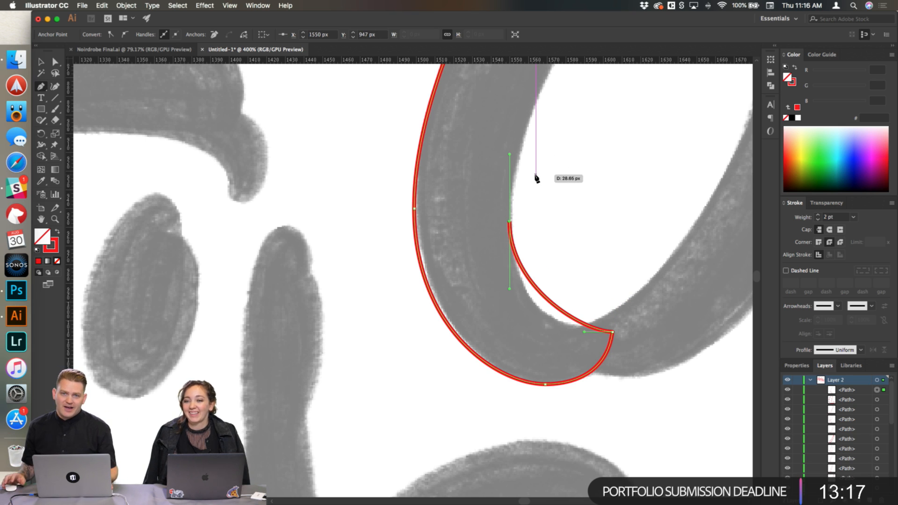
pyautogui.moveTo(547, 302); pyautogui.dragTo(533, 303)
pyautogui.scroll(-1, 550, 298)
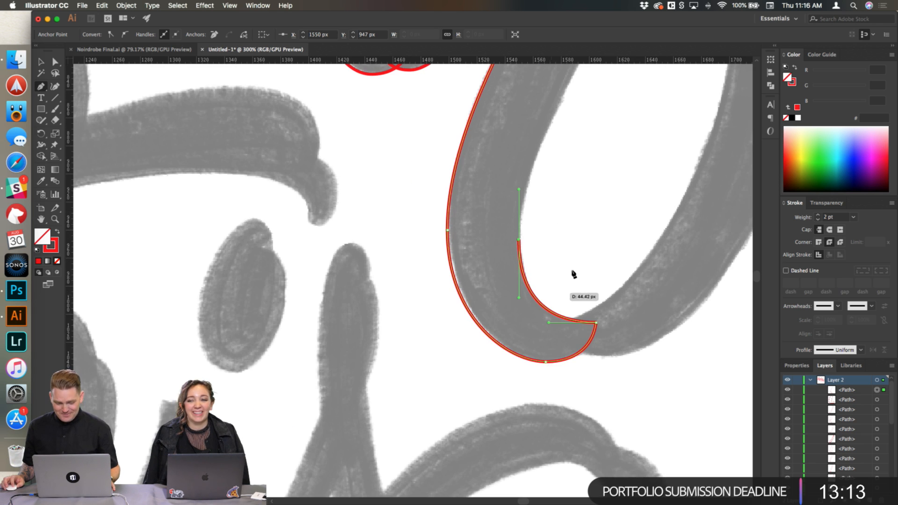
pyautogui.scroll(3, 588, 245)
pyautogui.scroll(8, 590, 248)
pyautogui.moveTo(628, 134); pyautogui.dragTo(683, 117)
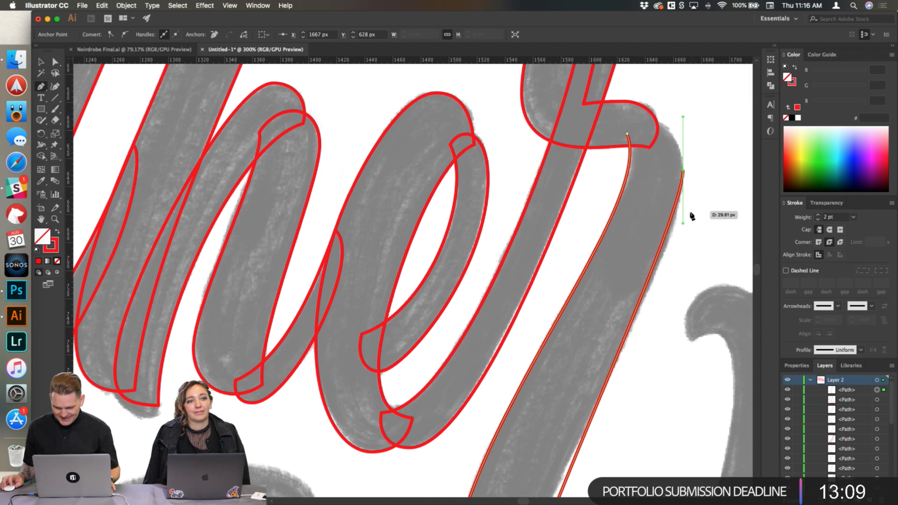
pyautogui.scroll(-1, 690, 214)
pyautogui.keyDown('alt'); pyautogui.scroll(-1, 690, 215); pyautogui.keyUp('alt')
pyautogui.moveTo(577, 441); pyautogui.dragTo(578, 400)
pyautogui.moveTo(686, 211); pyautogui.dragTo(685, 249)
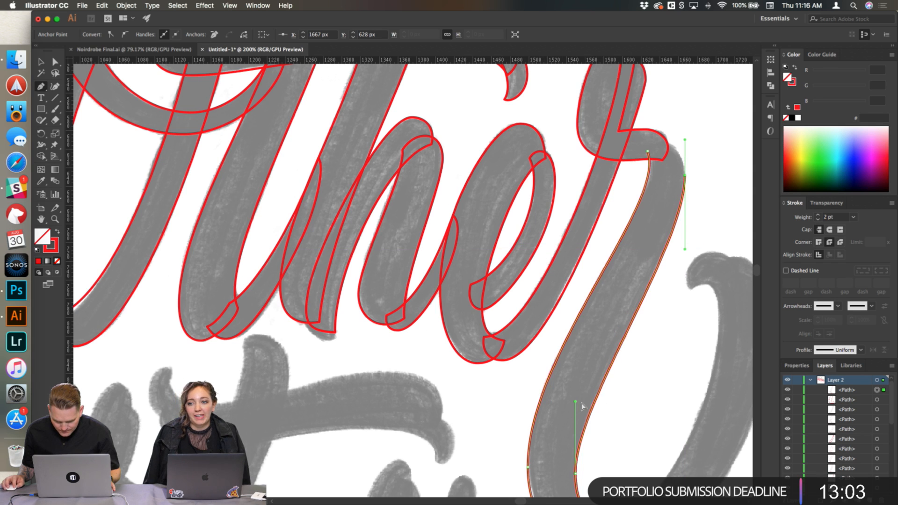
# Step: Close the descending stroke's outline over the top of the r's shoulder and deselect it
pyautogui.scroll(-3, 590, 409)
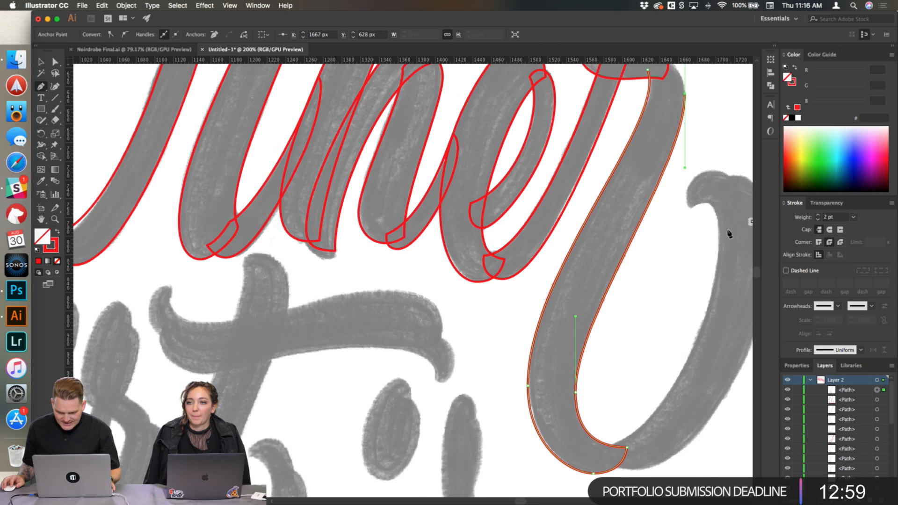
pyautogui.scroll(3, 730, 234)
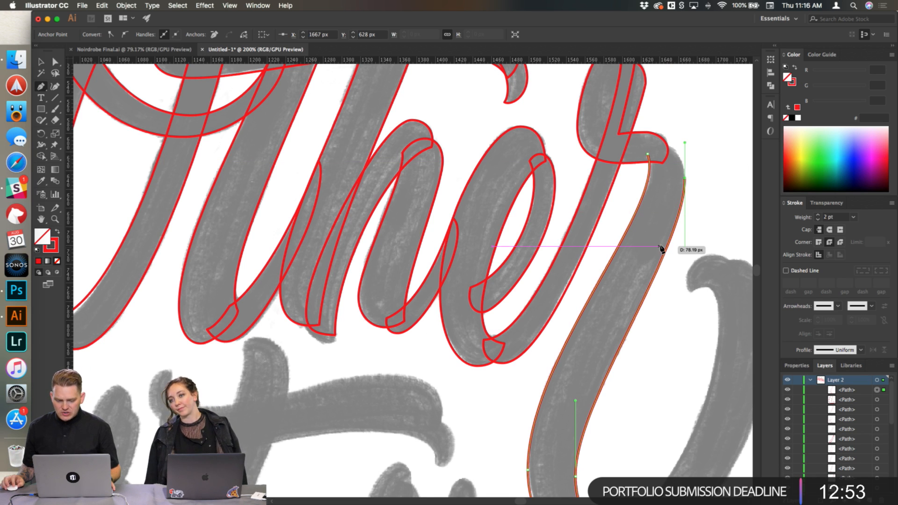
pyautogui.scroll(-1, 659, 248)
pyautogui.moveTo(649, 126); pyautogui.dragTo(630, 137)
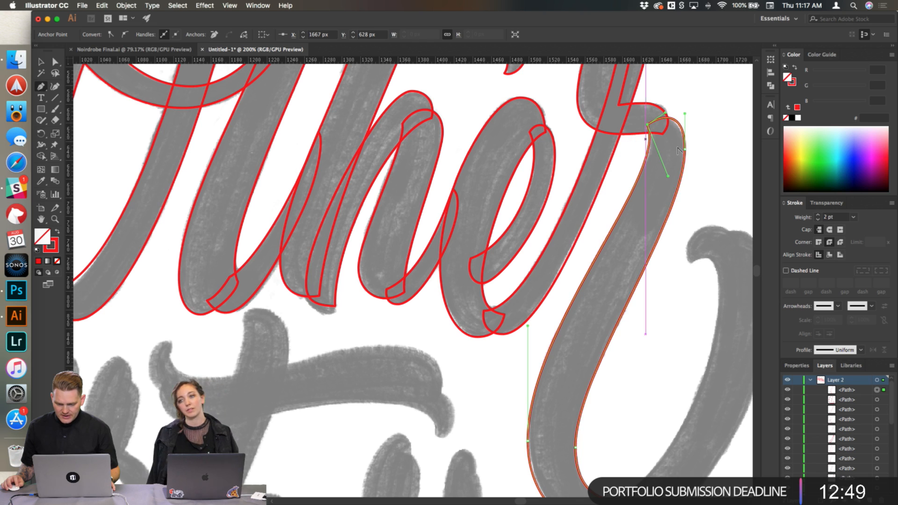
pyautogui.keyDown('super'); pyautogui.click(709, 178); pyautogui.keyUp('super')
# Step: Start a new path inside the tail's bottom curve and trace the inner edge of the upstroke to just below its hook
pyautogui.scroll(-2, 709, 178)
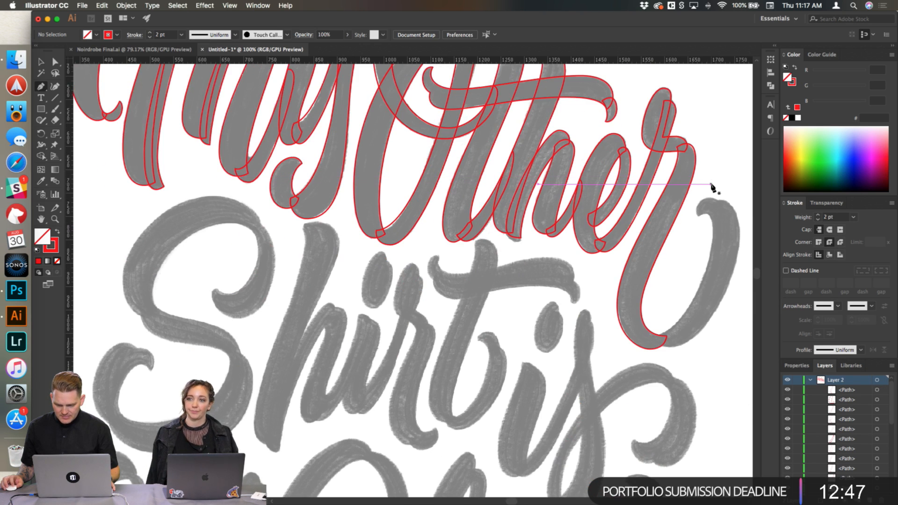
pyautogui.scroll(-2, 710, 189)
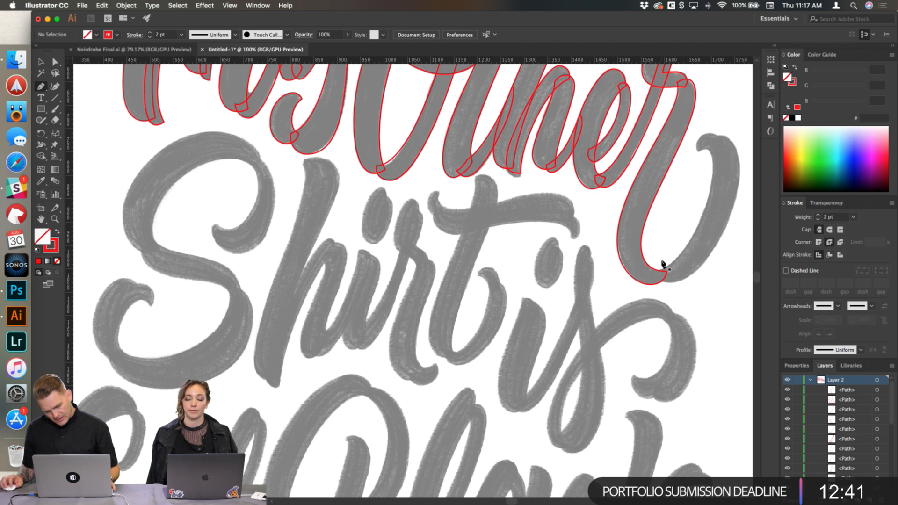
pyautogui.scroll(2, 663, 265)
pyautogui.hscroll(3, 677, 274)
pyautogui.moveTo(579, 282); pyautogui.dragTo(596, 281)
pyautogui.scroll(3, 710, 201)
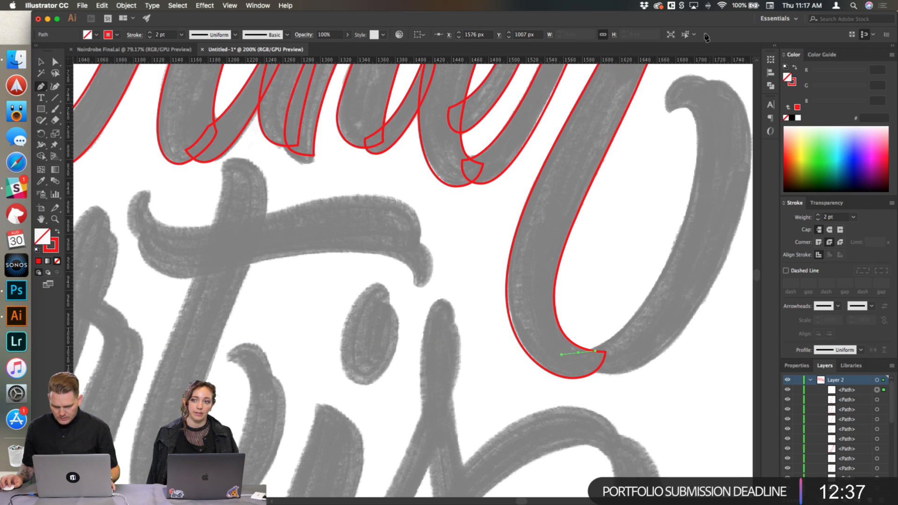
pyautogui.click(700, 154)
pyautogui.keyDown('super'); pyautogui.click(661, 251); pyautogui.keyUp('super')
pyautogui.moveTo(658, 258); pyautogui.dragTo(664, 281)
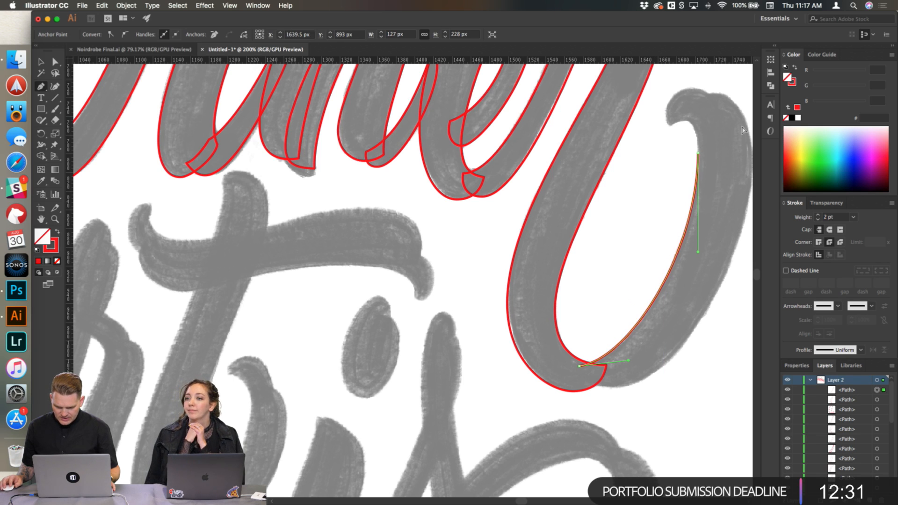
pyautogui.scroll(1, 697, 136)
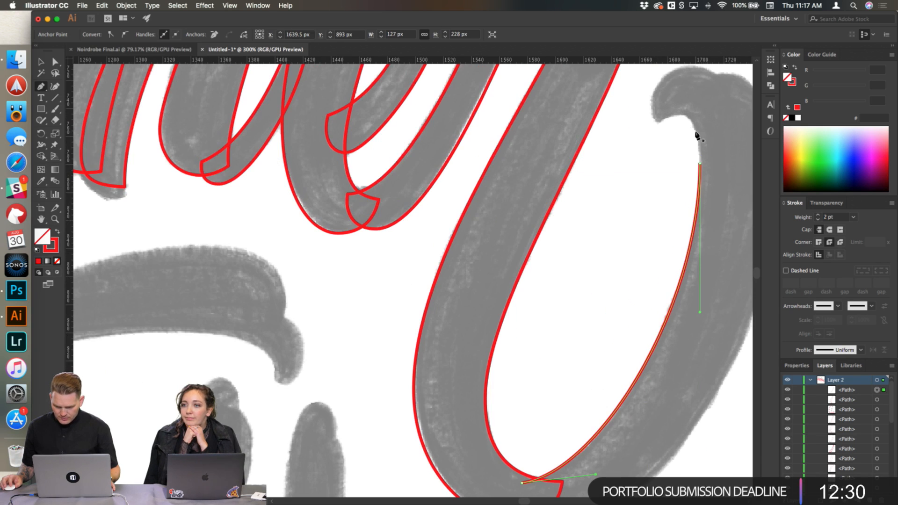
# Step: Curve the upstroke's path along the hook's underside, refine the curve and turn the end anchor's handle upward into a corner
pyautogui.click(700, 164)
pyautogui.scroll(1, 690, 120)
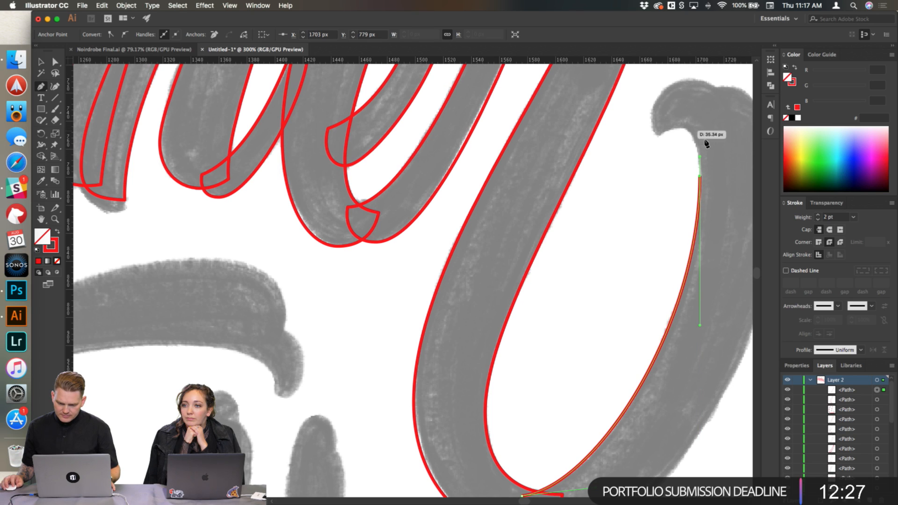
pyautogui.click(668, 130)
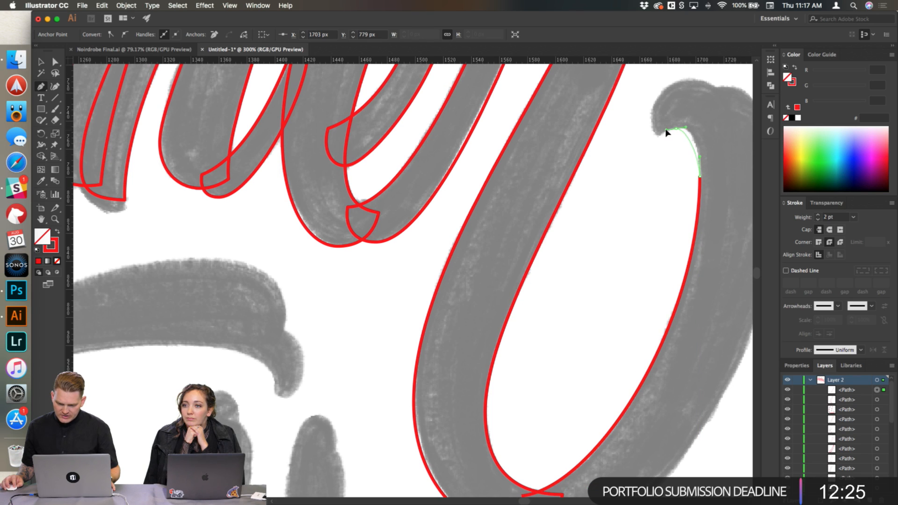
pyautogui.moveTo(663, 130); pyautogui.dragTo(692, 140)
pyautogui.scroll(5, 686, 143)
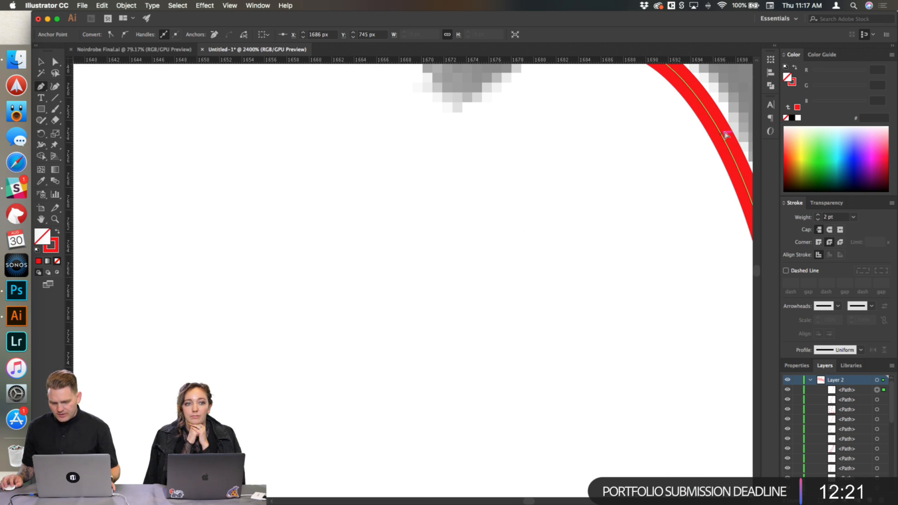
pyautogui.hscroll(6, 726, 136)
pyautogui.moveTo(585, 146); pyautogui.dragTo(592, 138)
pyautogui.scroll(-2, 591, 142)
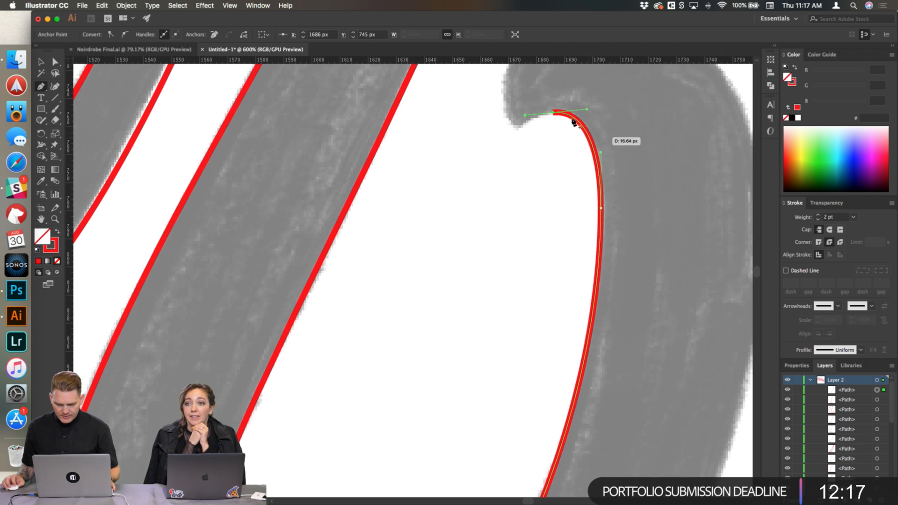
pyautogui.moveTo(525, 115); pyautogui.dragTo(528, 111)
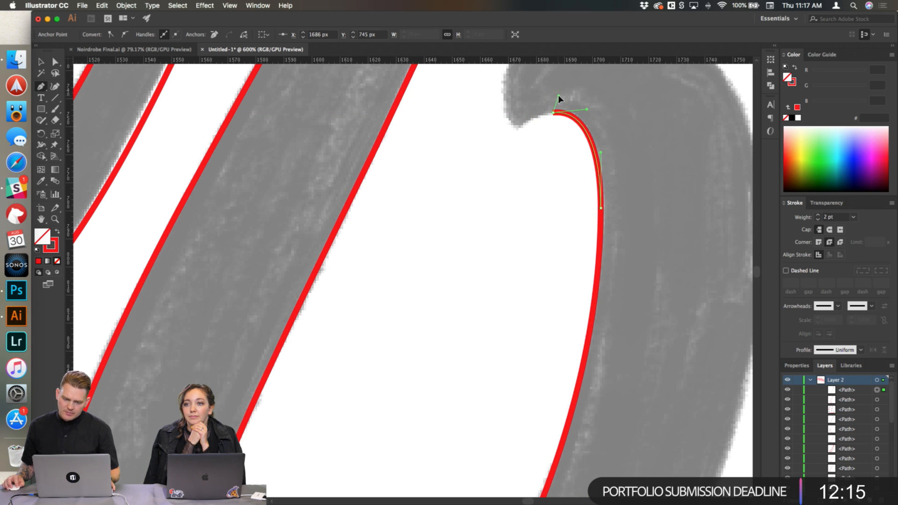
# Step: Extend the upstroke's outline over its rounded top and partway down its outer edge, adjusting the curves to fit the sketch
pyautogui.scroll(-1, 573, 100)
pyautogui.scroll(3, 594, 104)
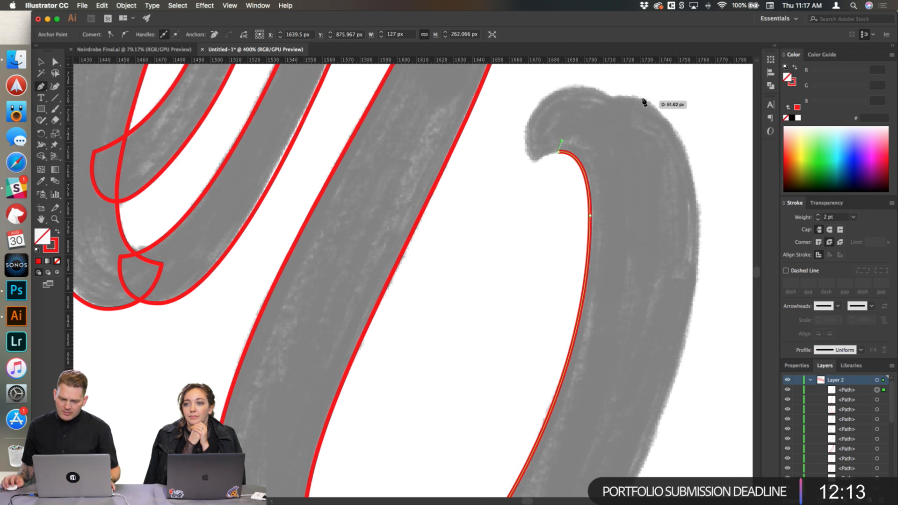
pyautogui.moveTo(630, 96); pyautogui.dragTo(657, 95)
pyautogui.moveTo(592, 118); pyautogui.dragTo(585, 112)
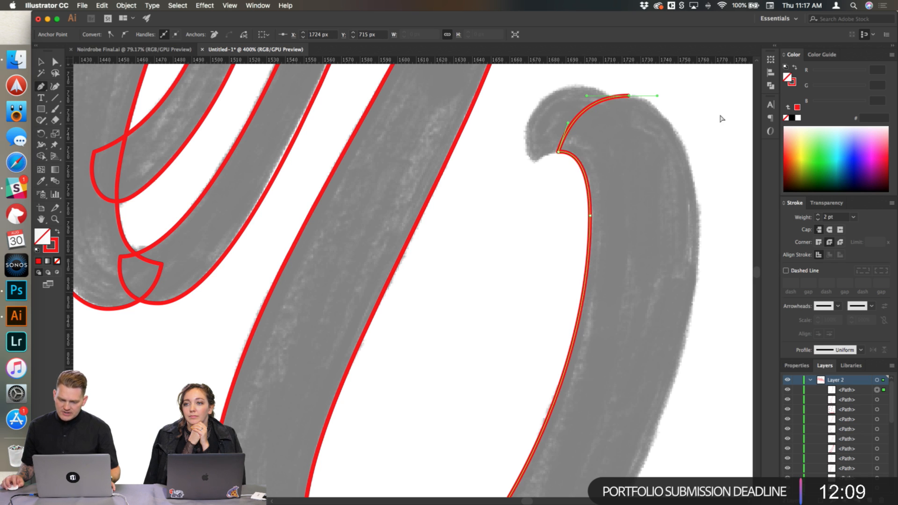
pyautogui.hscroll(3, 732, 119)
pyautogui.scroll(-2, 732, 119)
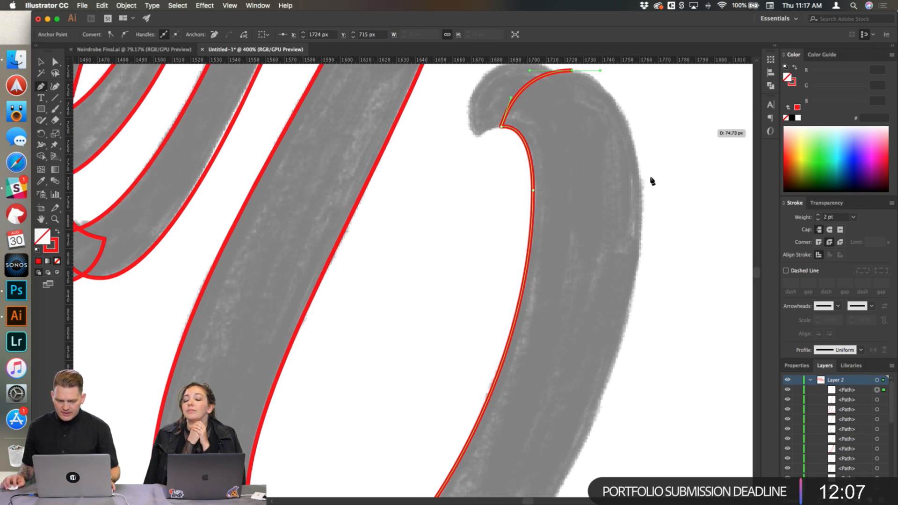
pyautogui.moveTo(642, 207)
pyautogui.mouseDown()
pyautogui.moveTo(634, 283)
pyautogui.moveTo(642, 293)
pyautogui.mouseUp()
pyautogui.moveTo(630, 135)
pyautogui.mouseDown()
pyautogui.moveTo(632, 116)
pyautogui.moveTo(639, 123)
pyautogui.mouseUp()
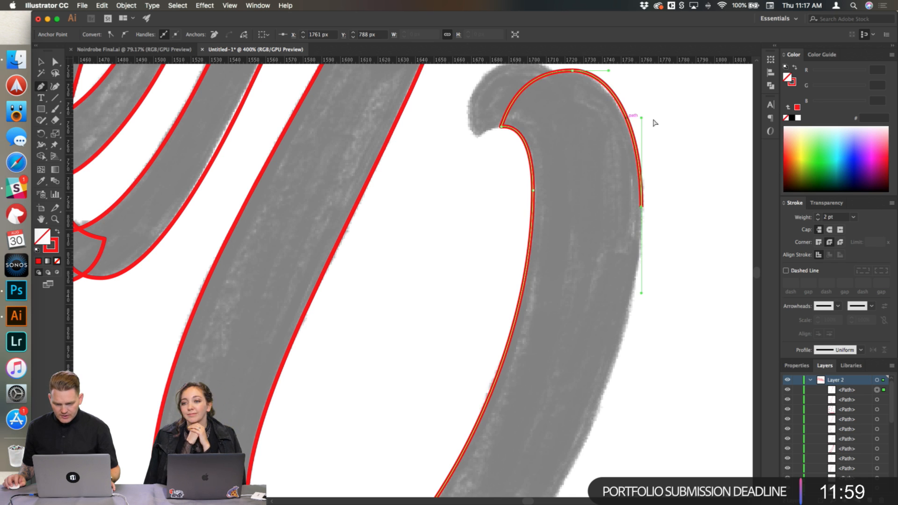
# Step: Trace the upstroke's outer edge to its base and close the outline with a rounded end overlapping the descending stroke
pyautogui.scroll(-1, 676, 110)
pyautogui.scroll(-5, 678, 106)
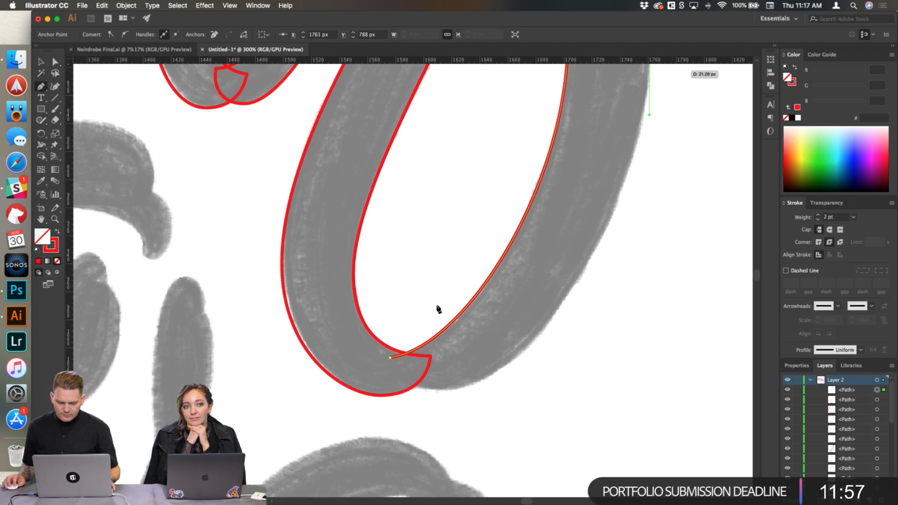
pyautogui.moveTo(445, 392); pyautogui.dragTo(404, 390)
pyautogui.moveTo(569, 232)
pyautogui.mouseDown()
pyautogui.moveTo(587, 257)
pyautogui.moveTo(577, 279)
pyautogui.moveTo(588, 270)
pyautogui.mouseUp()
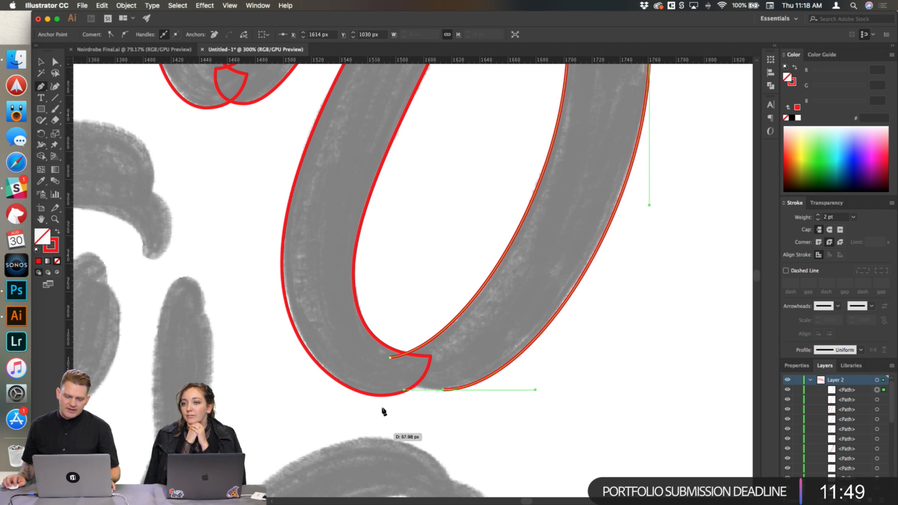
pyautogui.moveTo(390, 358); pyautogui.dragTo(385, 343)
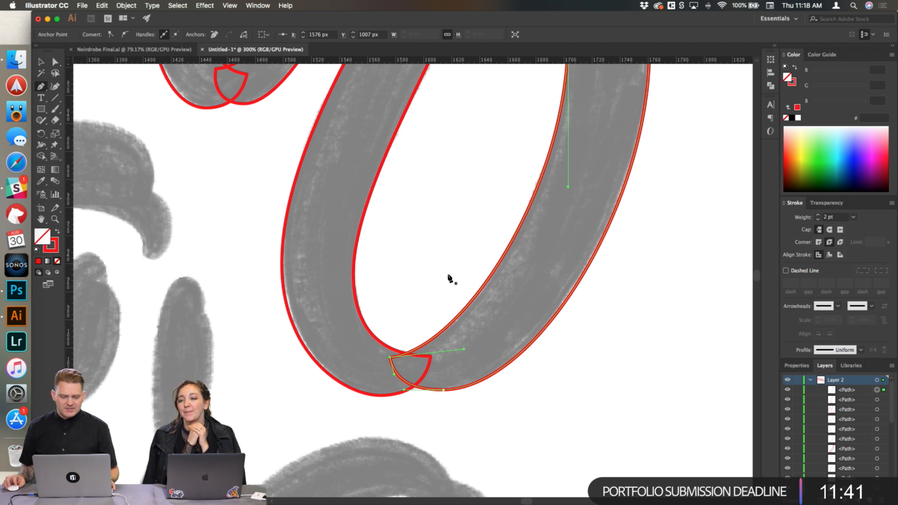
# Step: Start a new path inside the upstroke's top, trace the hook tip's underside and turn the end anchor's handle upward into a corner
pyautogui.scroll(-2, 453, 281)
pyautogui.scroll(3, 498, 124)
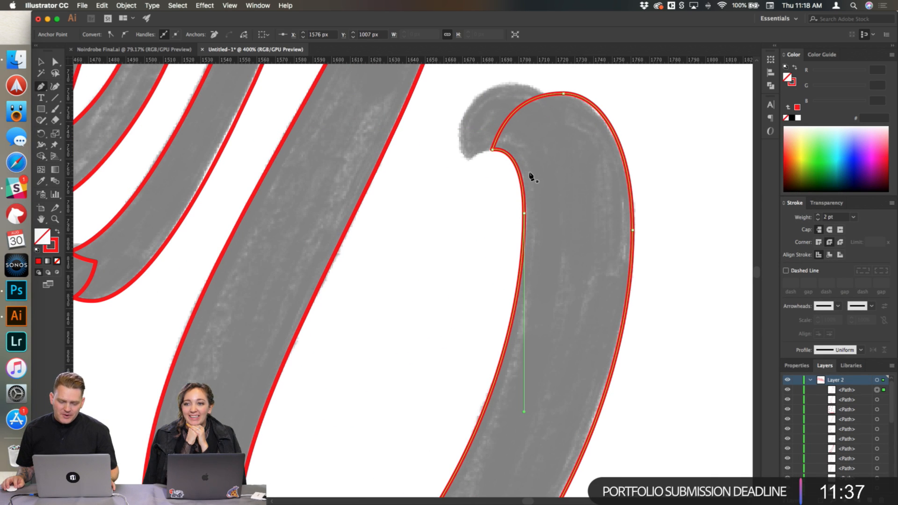
pyautogui.moveTo(519, 165); pyautogui.dragTo(449, 173)
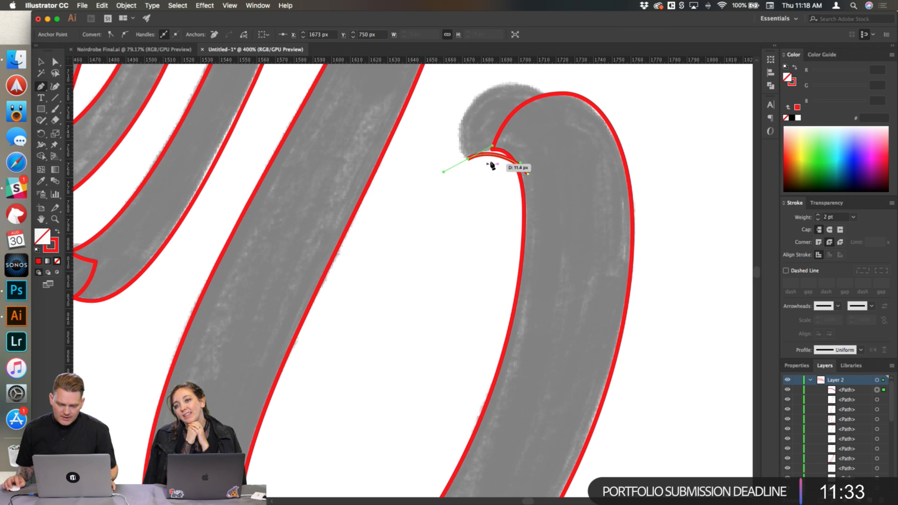
pyautogui.scroll(2, 517, 164)
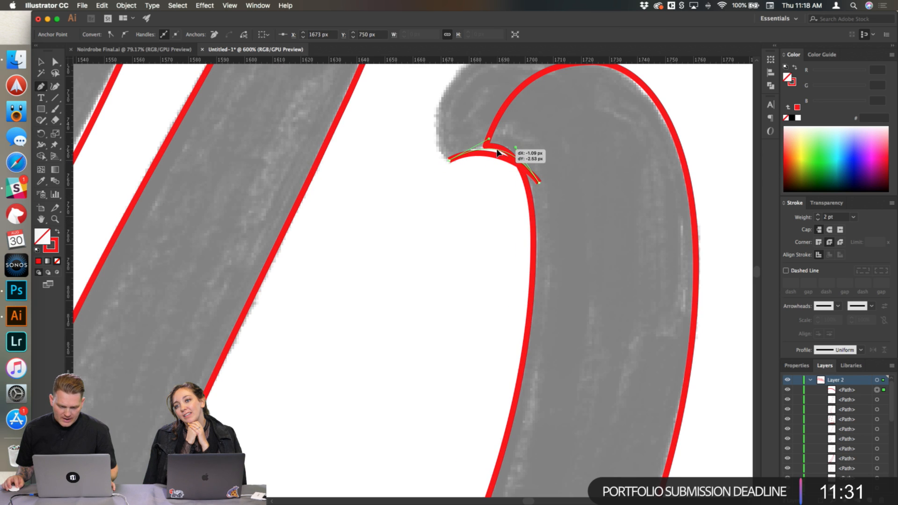
pyautogui.moveTo(497, 150); pyautogui.dragTo(552, 155)
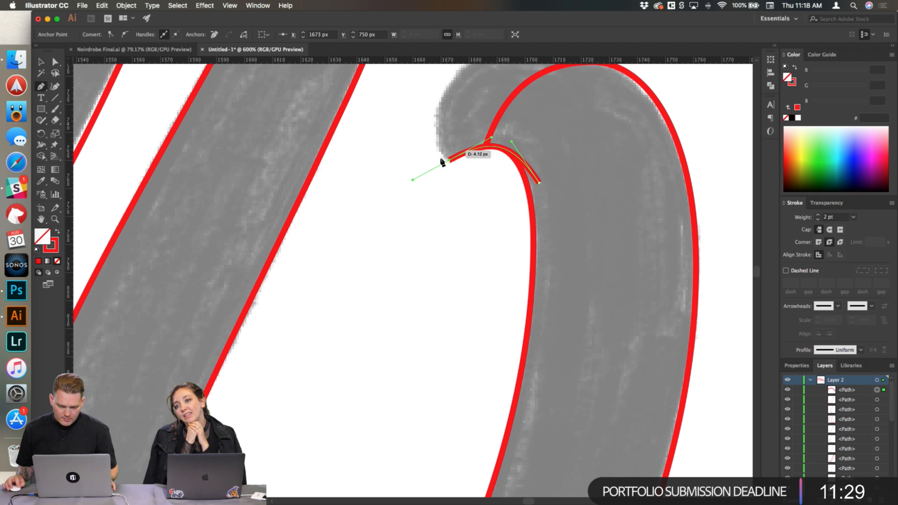
pyautogui.moveTo(412, 180); pyautogui.dragTo(432, 147)
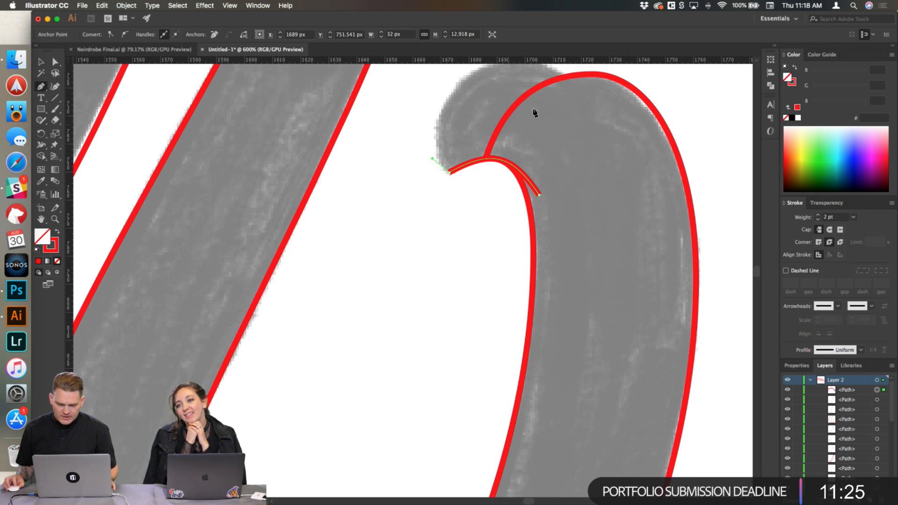
# Step: Trace the hook tip's rounded outer edge from the corner up to its top, bending the curve to fit the sketch
pyautogui.scroll(3, 513, 125)
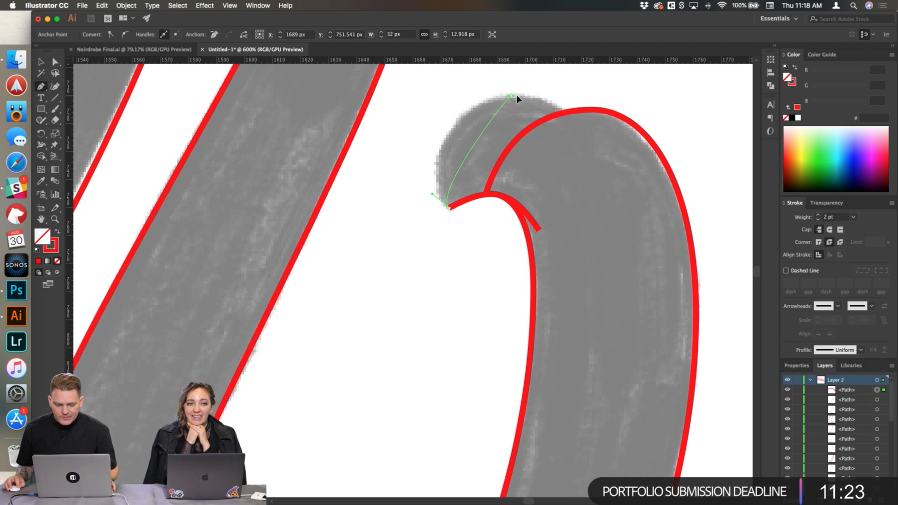
pyautogui.click(512, 96)
pyautogui.moveTo(466, 141); pyautogui.dragTo(443, 136)
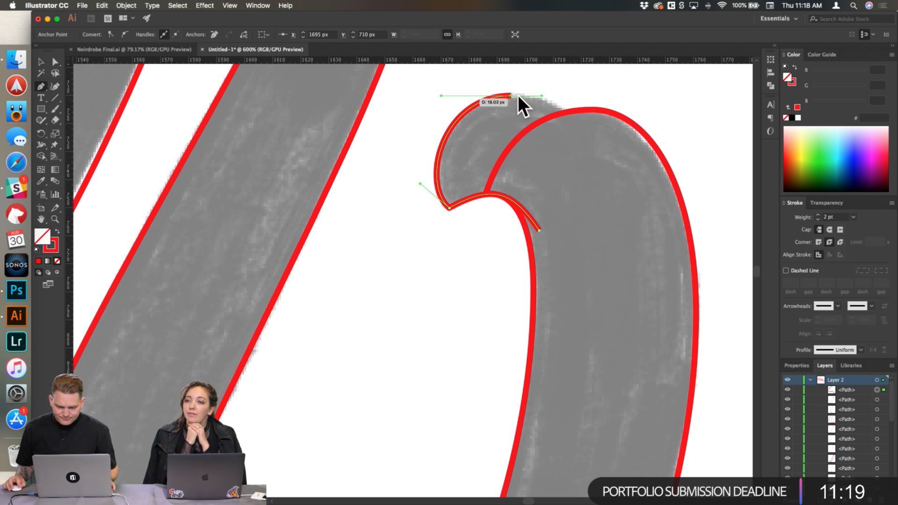
# Step: Close the hook tip's outline with a rounded curve overlapping the upstroke, refine the curve and deselect the path
pyautogui.moveTo(576, 135); pyautogui.dragTo(584, 157)
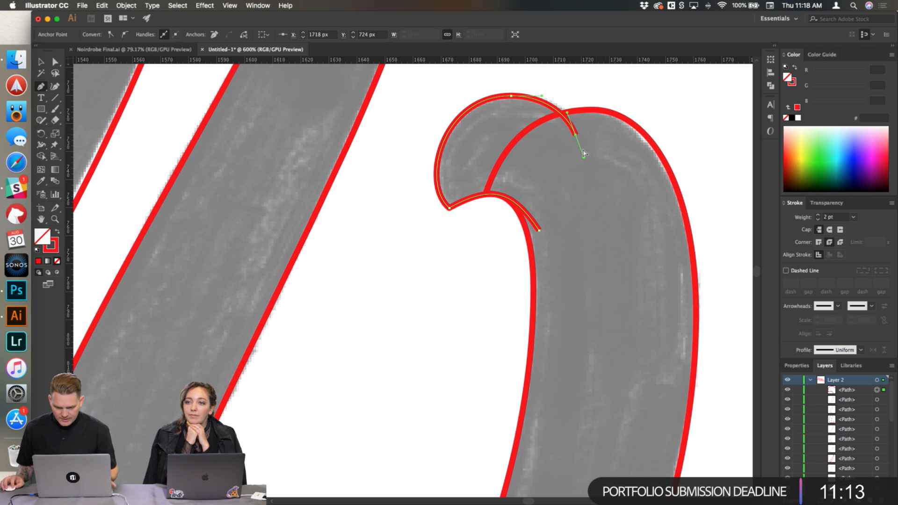
pyautogui.press('super+z')
pyautogui.moveTo(540, 231); pyautogui.dragTo(495, 275)
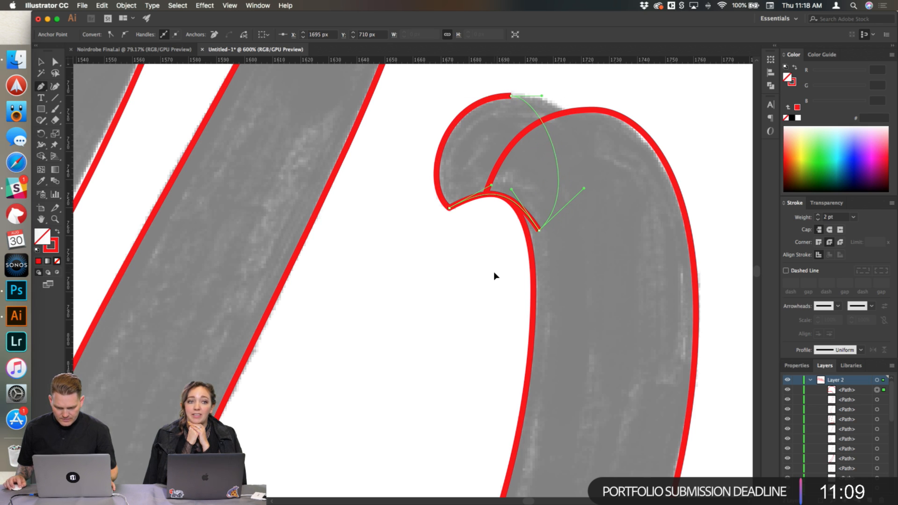
pyautogui.moveTo(553, 139); pyautogui.dragTo(568, 136)
pyautogui.keyDown('super'); pyautogui.click(671, 103); pyautogui.keyUp('super')
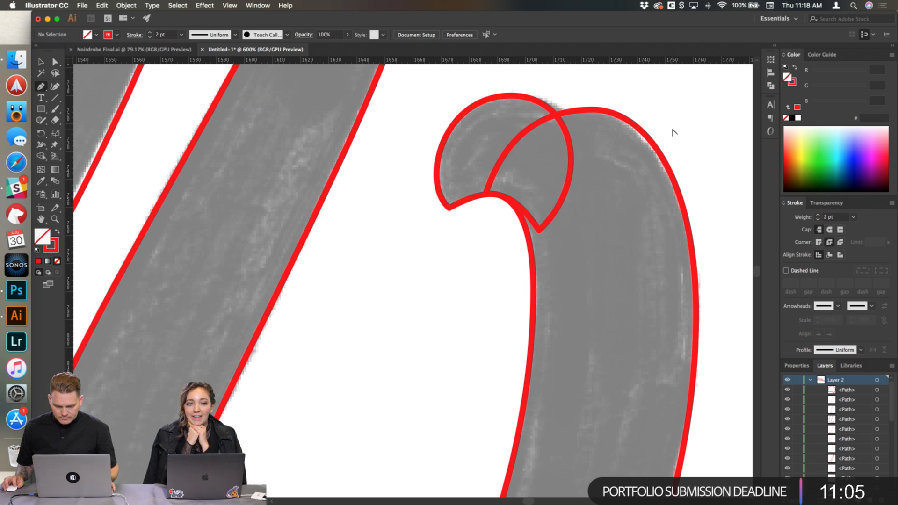
# Step: Examine the sketched S of "Shirt" to see how its strokes curve and overlap
pyautogui.press('super+minus')
pyautogui.press('super+minus')
pyautogui.press('super+minus')
pyautogui.scroll(-3, 680, 177)
pyautogui.scroll(-2, 678, 177)
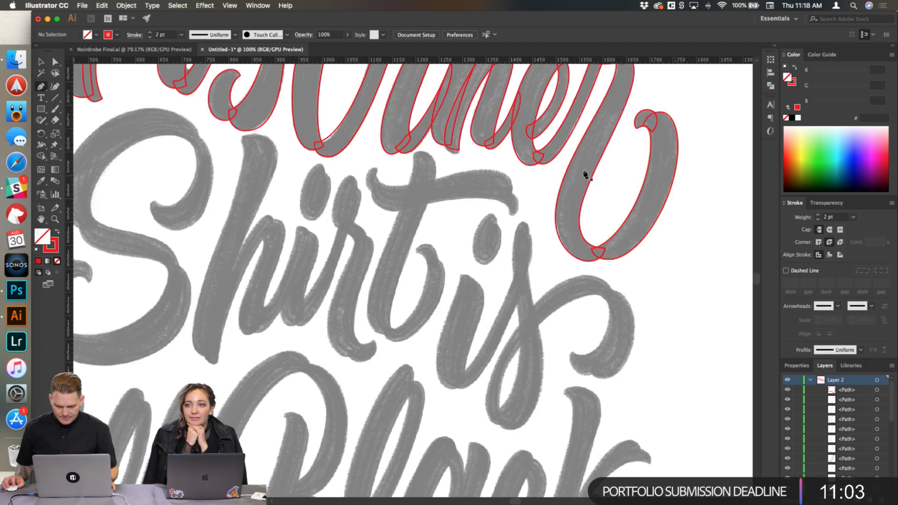
pyautogui.hscroll(-4, 562, 182)
pyautogui.hscroll(-6, 341, 161)
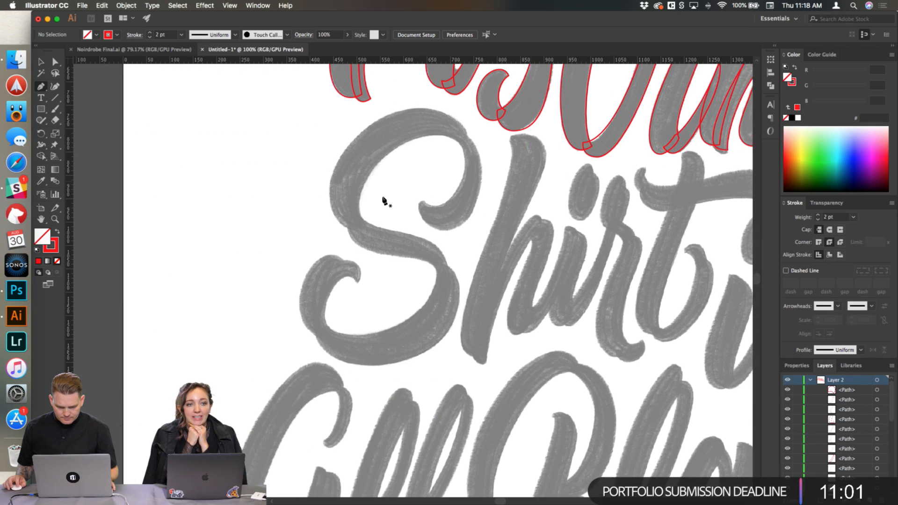
pyautogui.scroll(2, 442, 206)
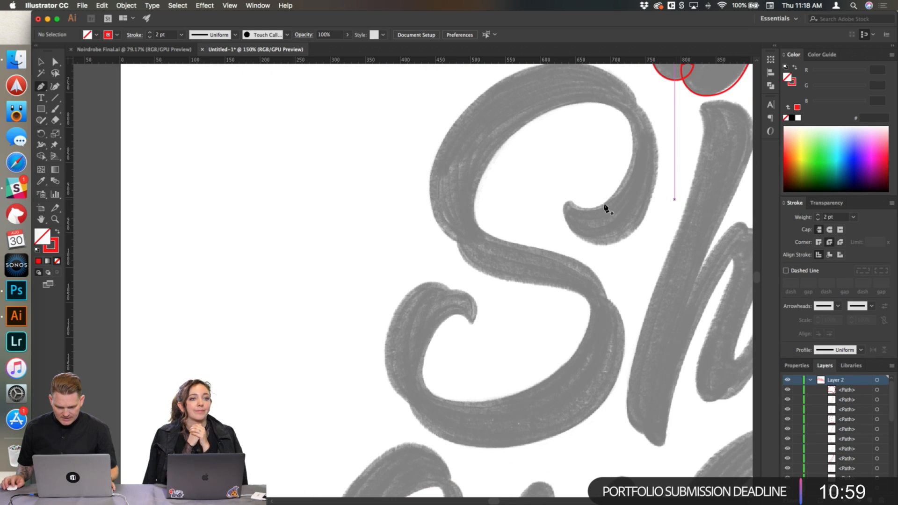
pyautogui.scroll(1, 586, 203)
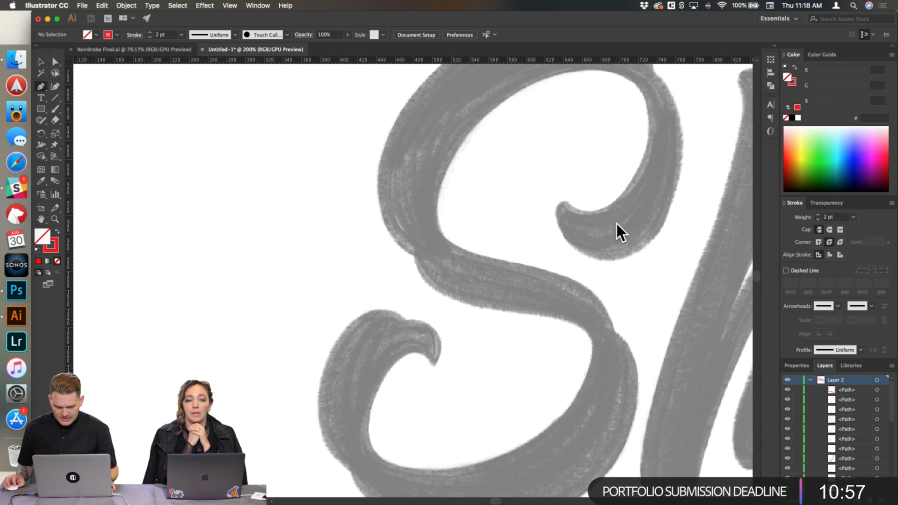
pyautogui.scroll(-2, 617, 224)
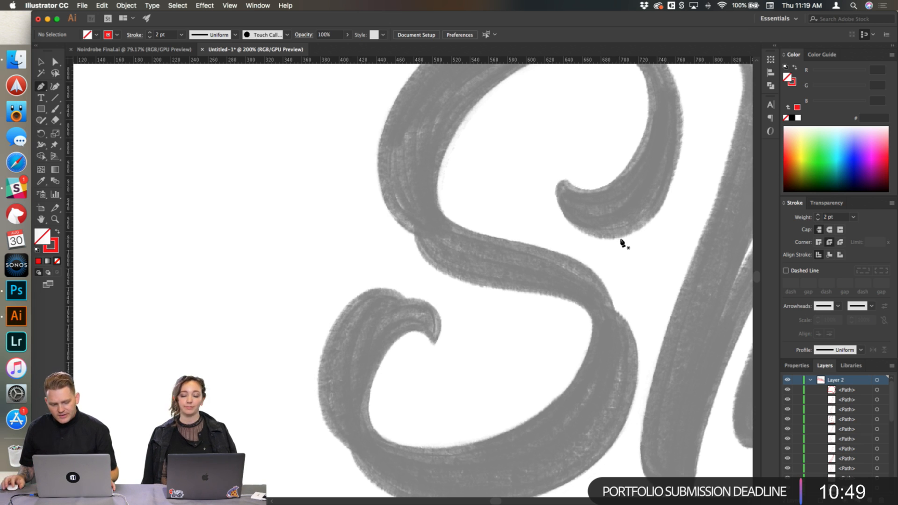
pyautogui.scroll(5, 612, 190)
pyautogui.hscroll(3, 426, 161)
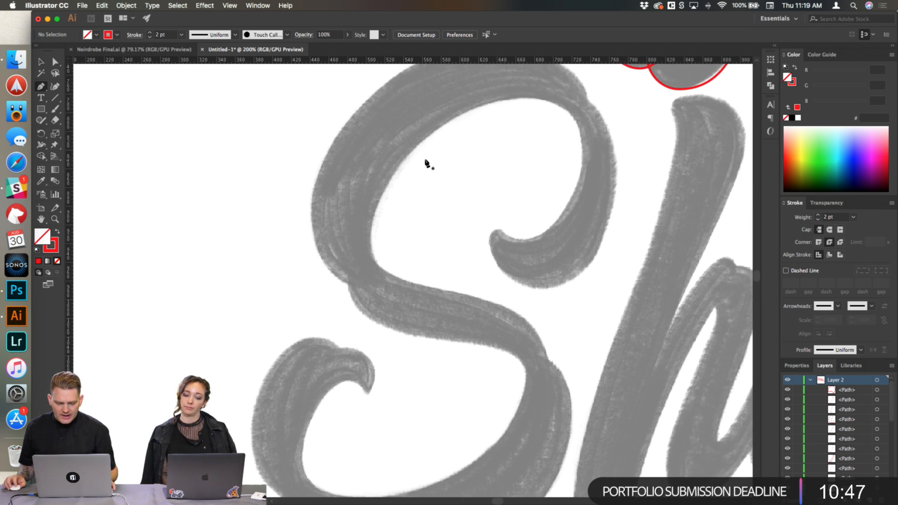
pyautogui.scroll(-1, 426, 162)
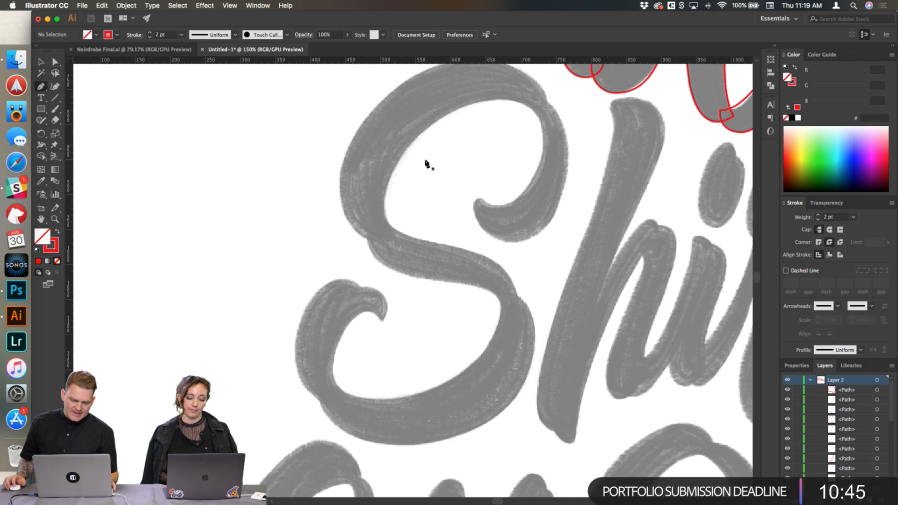
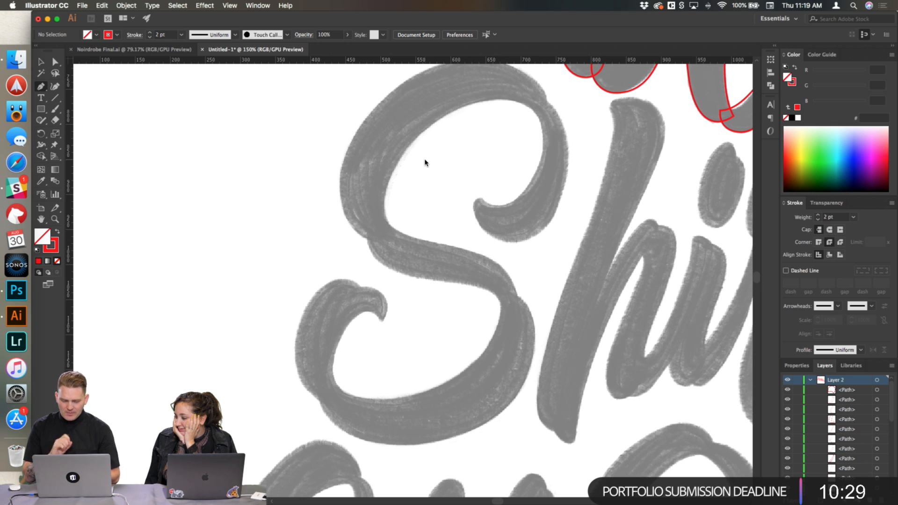
# Step: Start a path at the tip of the S's upper terminal and trace its inner edge up to the narrow joint
pyautogui.scroll(3, 490, 233)
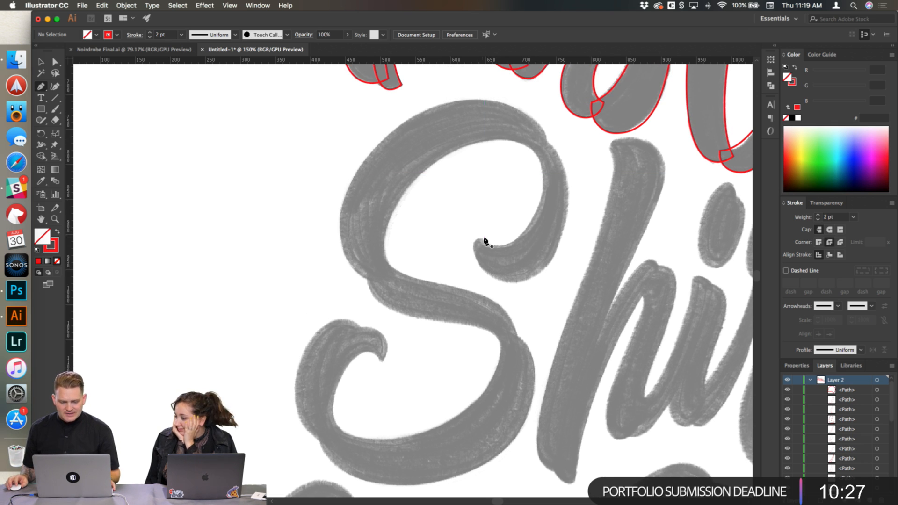
pyautogui.scroll(1, 485, 238)
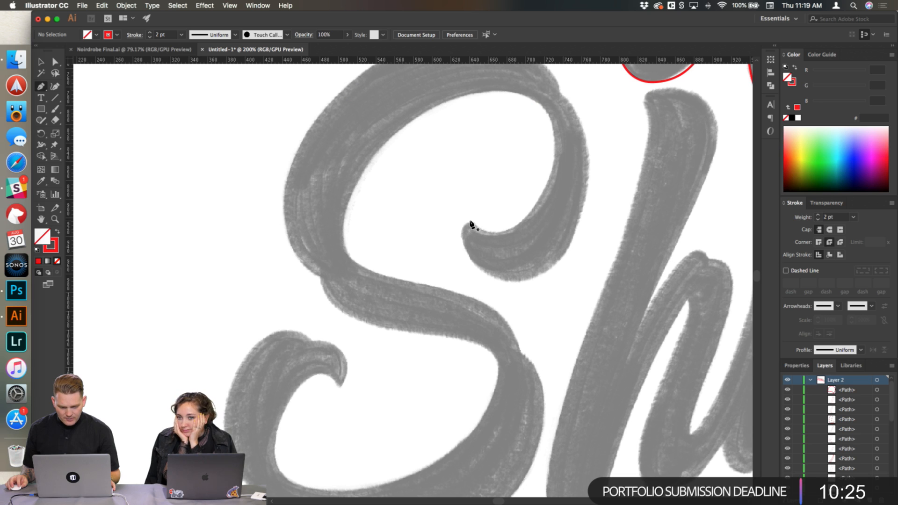
pyautogui.moveTo(469, 221); pyautogui.dragTo(479, 243)
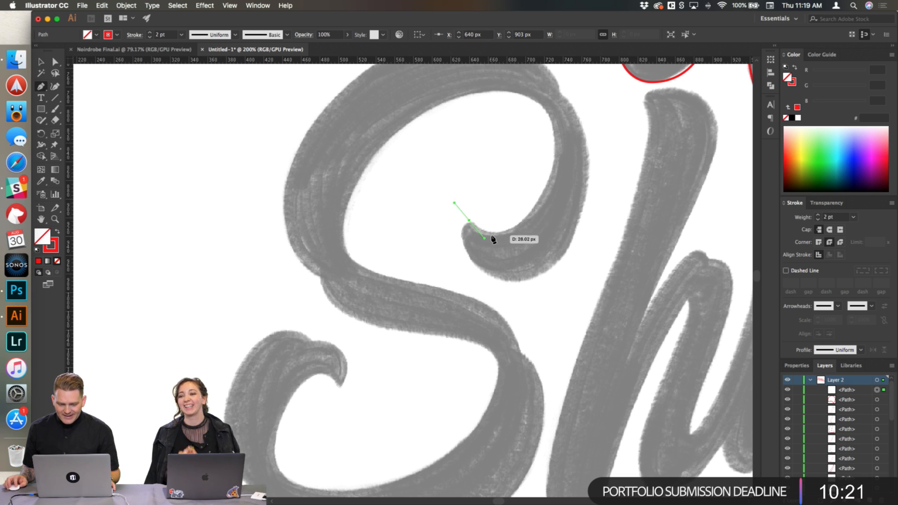
pyautogui.scroll(5, 491, 238)
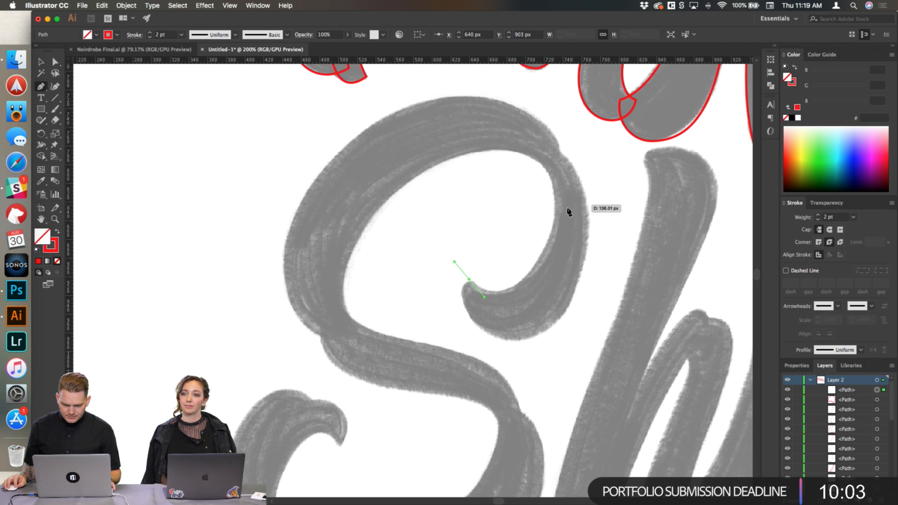
pyautogui.moveTo(562, 182); pyautogui.dragTo(561, 152)
pyautogui.moveTo(519, 252); pyautogui.dragTo(527, 273)
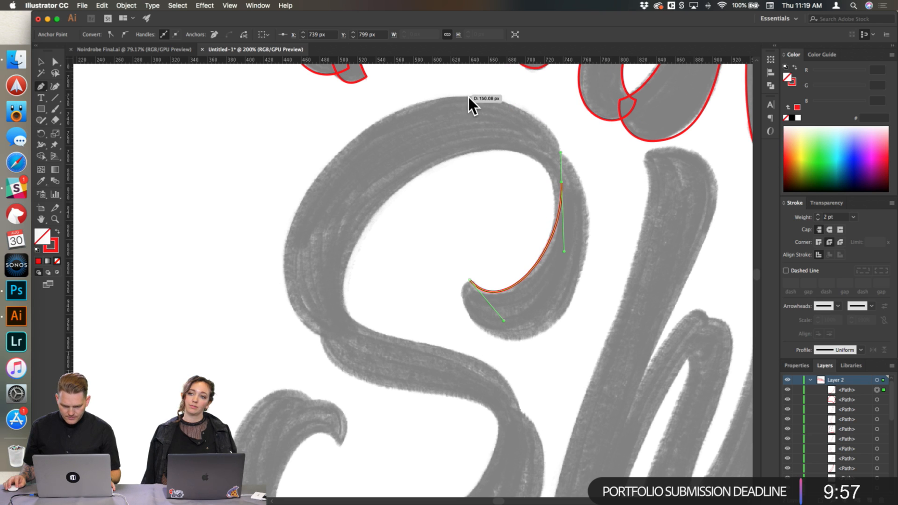
# Step: Extend the S path over the letter's top and down to its left extreme, bending both curves to match the outer edge
pyautogui.moveTo(469, 96); pyautogui.dragTo(425, 99)
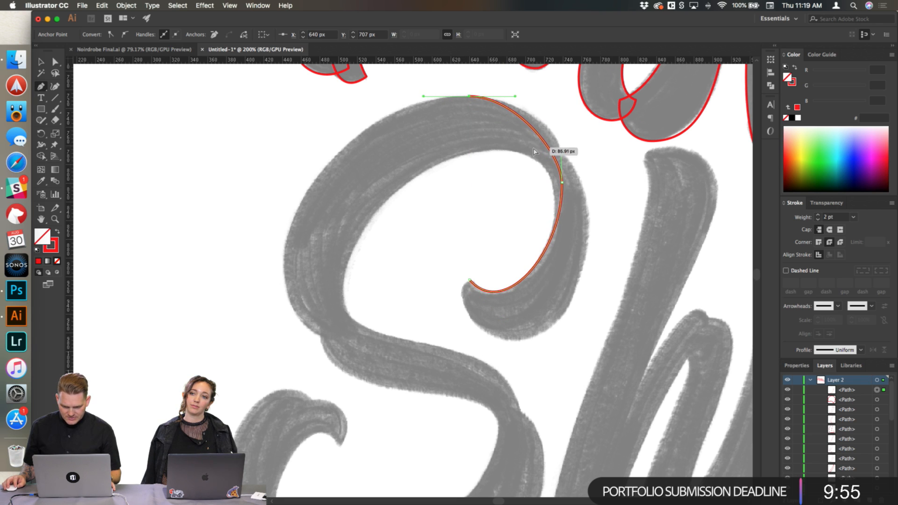
pyautogui.moveTo(546, 145); pyautogui.dragTo(550, 142)
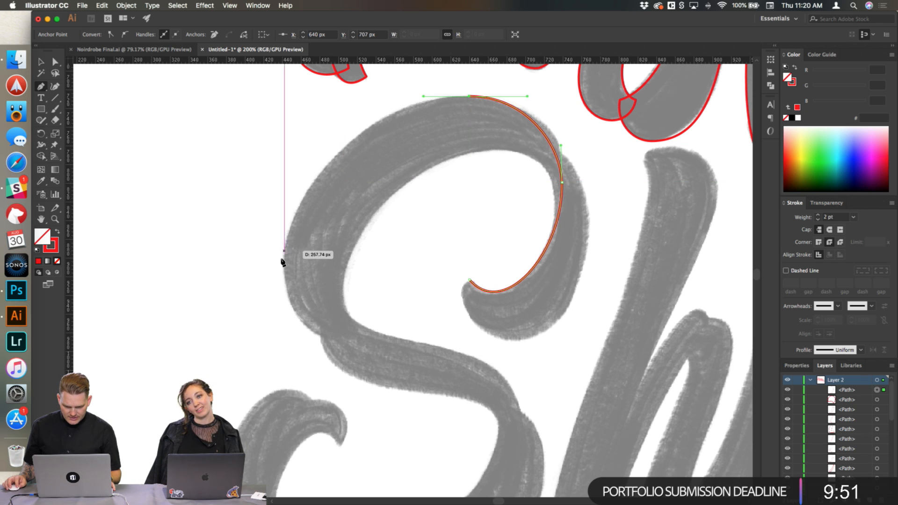
pyautogui.moveTo(284, 268); pyautogui.dragTo(284, 292)
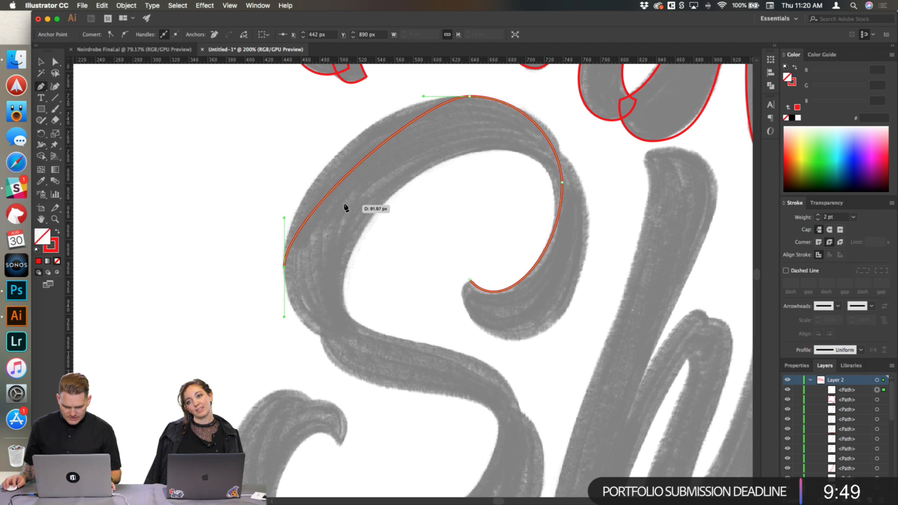
pyautogui.moveTo(362, 164); pyautogui.dragTo(340, 150)
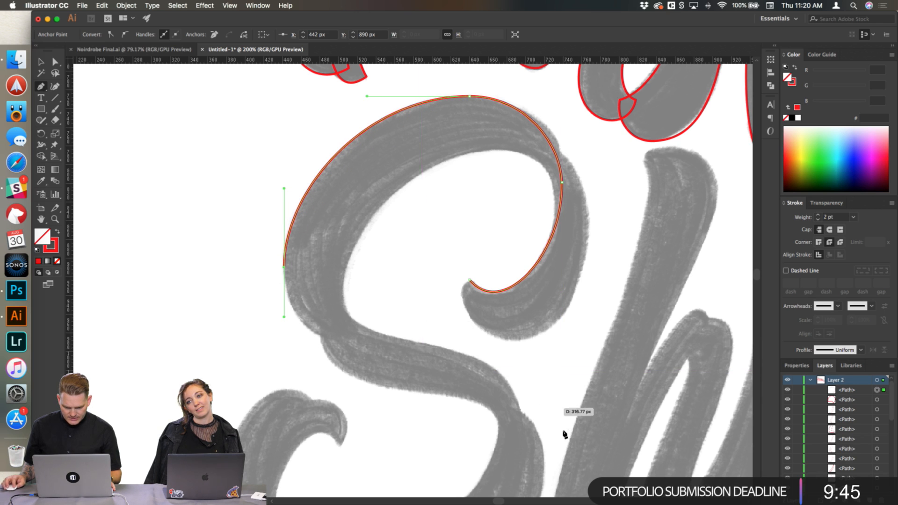
# Step: Continue the S path through the diagonal spine to the lower bowl's right side, adjusting the handles to smooth the curve
pyautogui.scroll(-3, 561, 423)
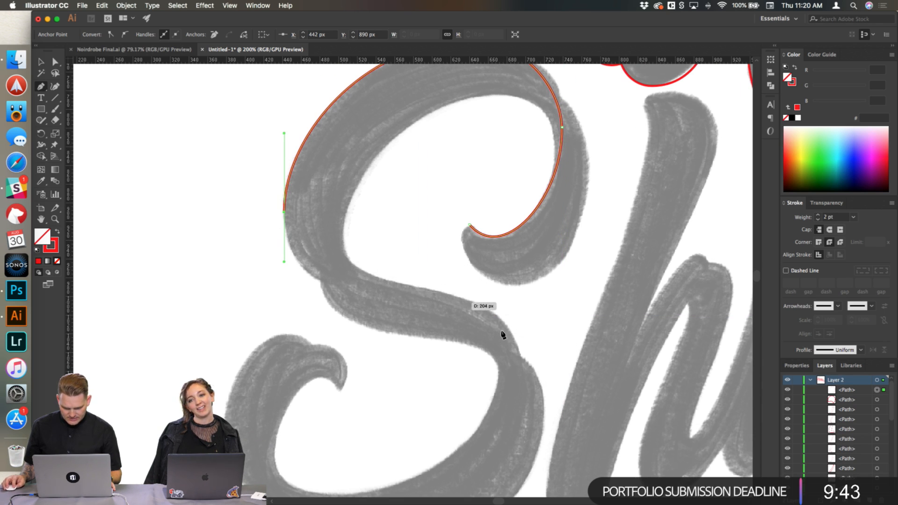
pyautogui.moveTo(524, 392); pyautogui.dragTo(523, 450)
pyautogui.moveTo(524, 335); pyautogui.dragTo(522, 249)
pyautogui.moveTo(284, 261); pyautogui.dragTo(284, 351)
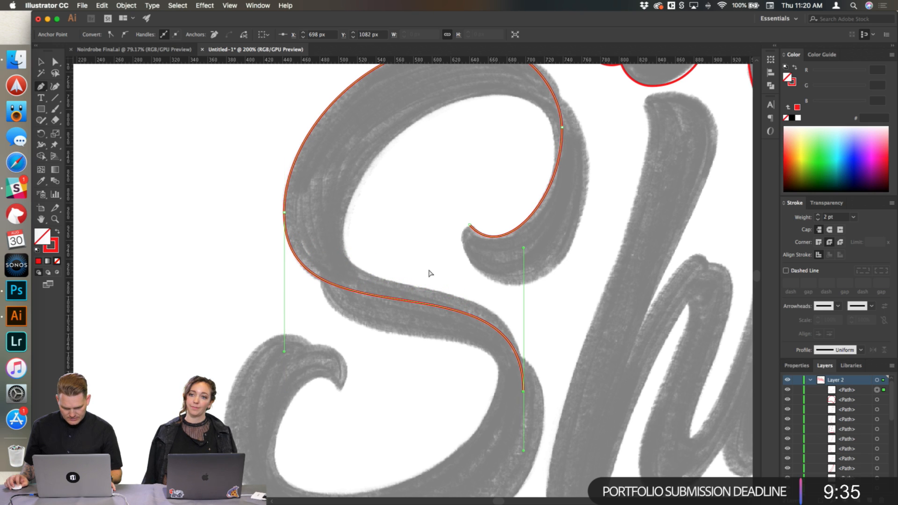
pyautogui.moveTo(524, 247); pyautogui.dragTo(520, 216)
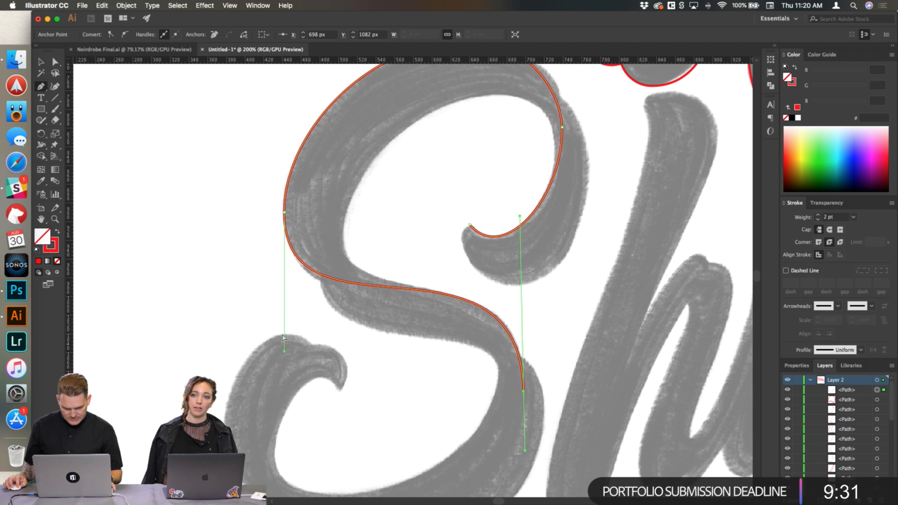
pyautogui.moveTo(284, 352); pyautogui.dragTo(283, 364)
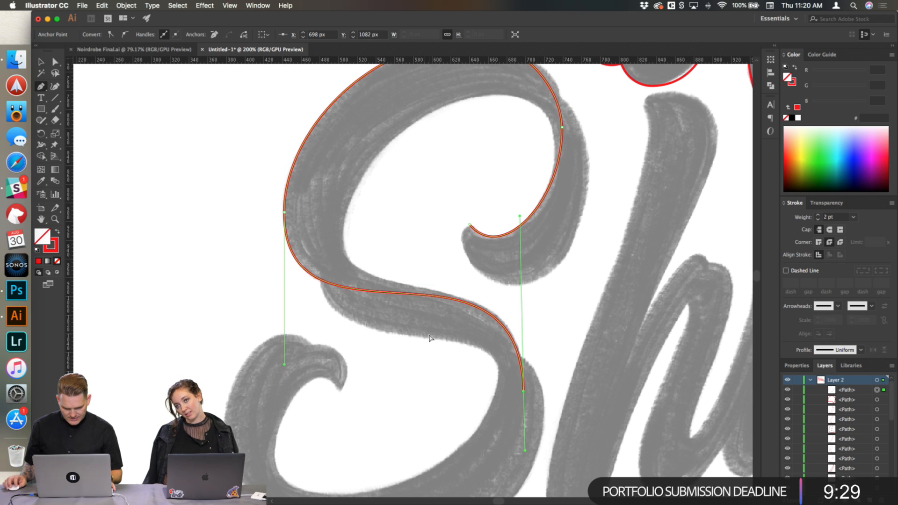
# Step: Extend the S path into the lower bowl with a horizontal-handled anchor, and move that anchor up onto the bowl's inner edge
pyautogui.scroll(-5, 549, 401)
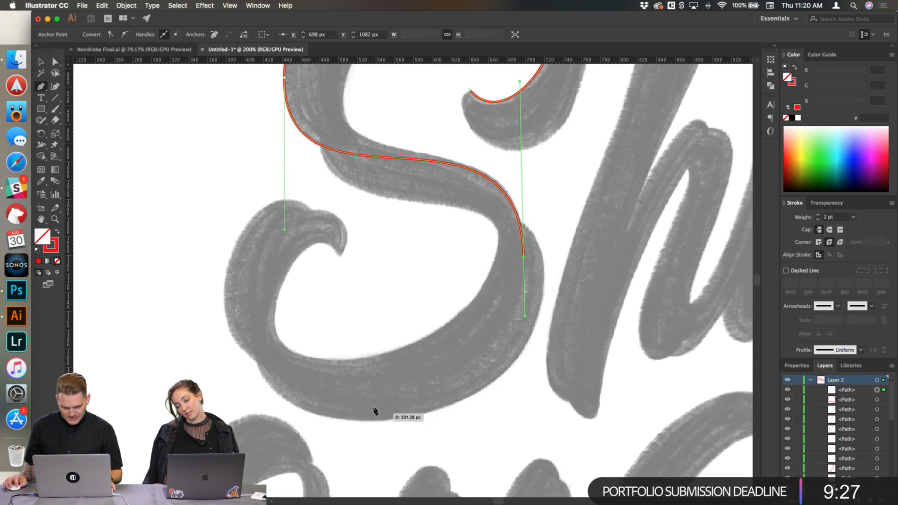
pyautogui.moveTo(367, 420); pyautogui.dragTo(302, 419)
pyautogui.press('super+equal')
pyautogui.moveTo(370, 418); pyautogui.dragTo(370, 421)
pyautogui.moveTo(562, 281); pyautogui.dragTo(566, 332)
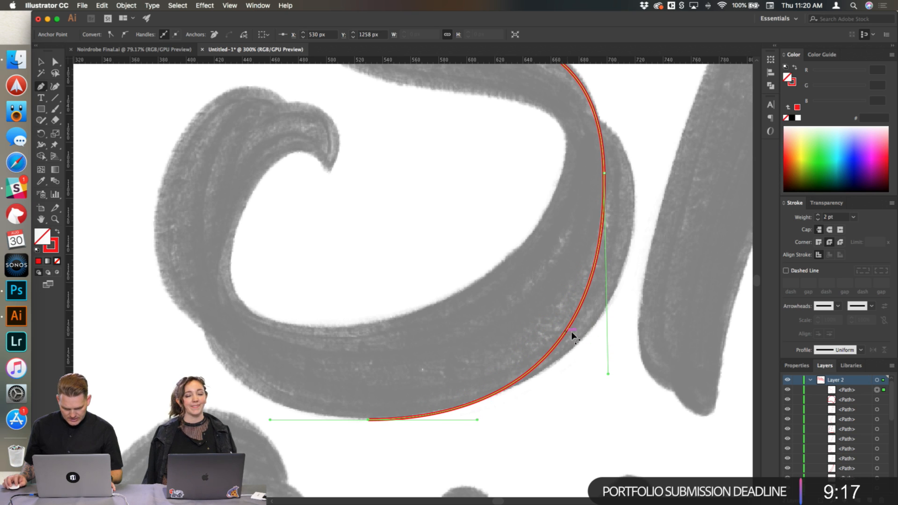
pyautogui.moveTo(375, 423); pyautogui.dragTo(319, 326)
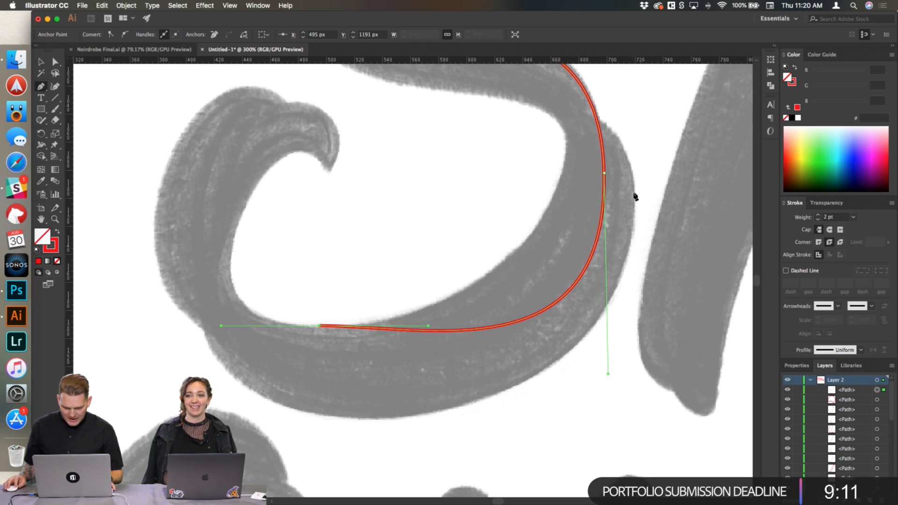
# Step: Shift the anchor on the lower bowl's right side slightly inward and reshape the curve below it to follow the inner edge
pyautogui.scroll(4, 636, 189)
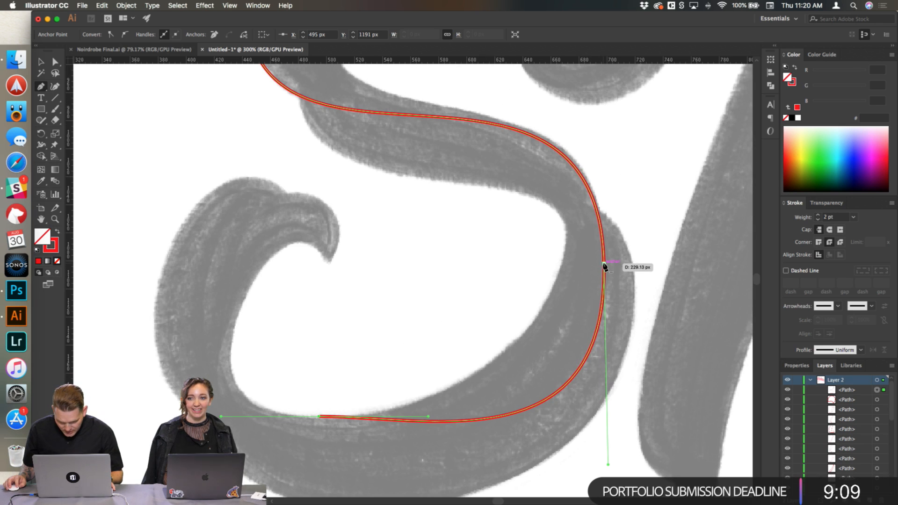
pyautogui.moveTo(604, 265); pyautogui.dragTo(600, 251)
pyautogui.scroll(5, 616, 241)
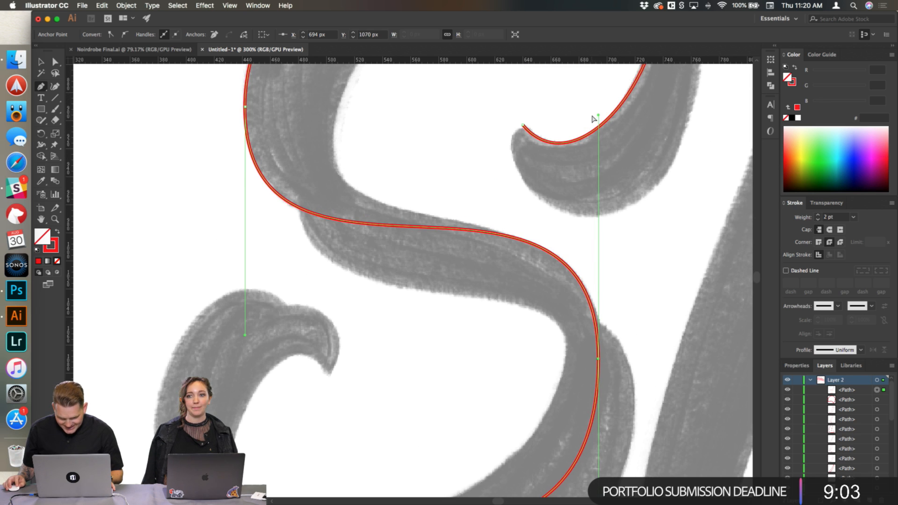
pyautogui.scroll(-6, 596, 254)
pyautogui.moveTo(570, 349); pyautogui.dragTo(573, 294)
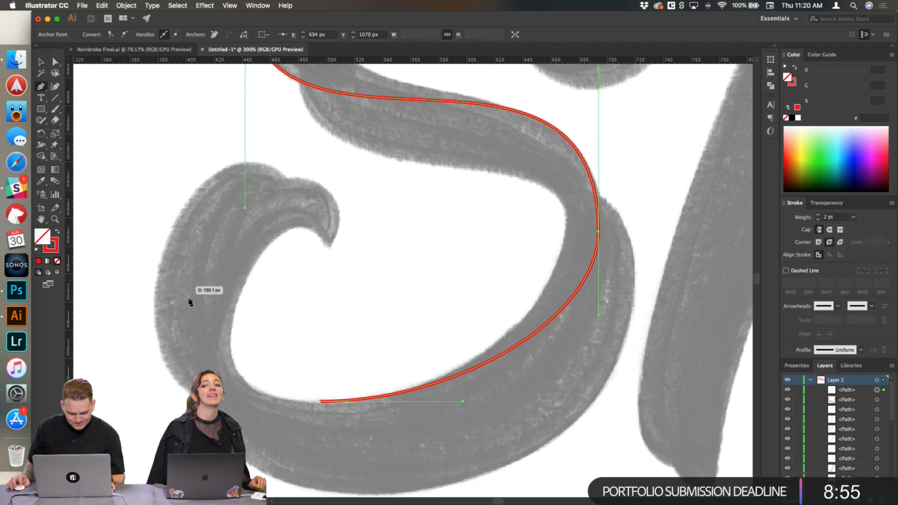
# Step: Continue the S path around the lower bowl's left extreme to the top of the lower terminal, bending both curves outward
pyautogui.scroll(-1, 196, 307)
pyautogui.moveTo(158, 284); pyautogui.dragTo(163, 236)
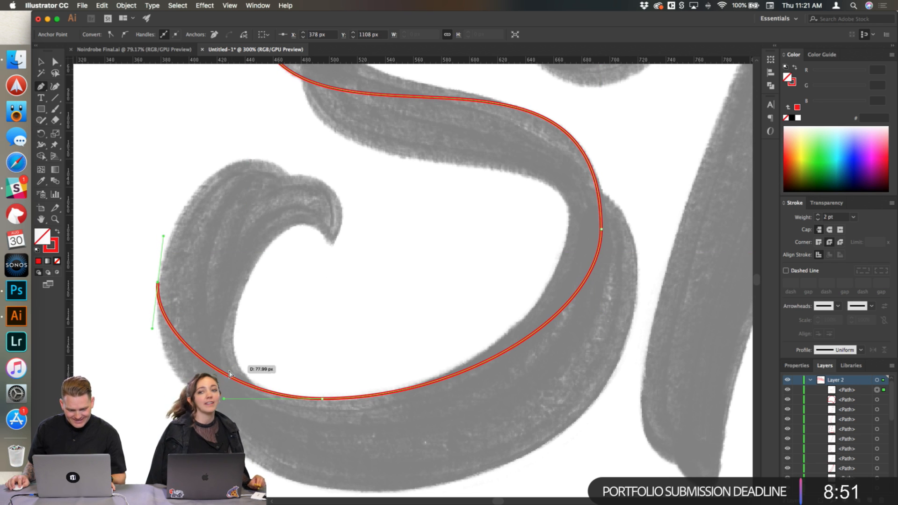
pyautogui.moveTo(226, 374); pyautogui.dragTo(216, 376)
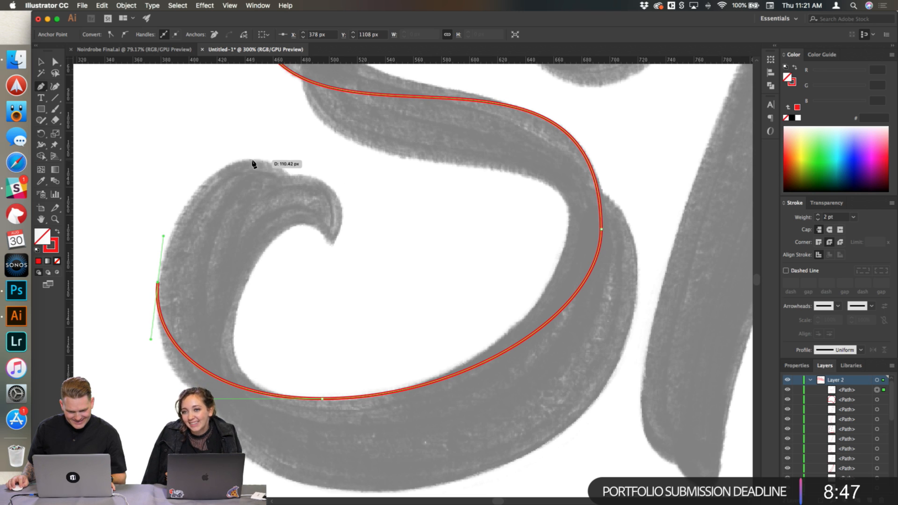
pyautogui.moveTo(250, 161); pyautogui.dragTo(279, 160)
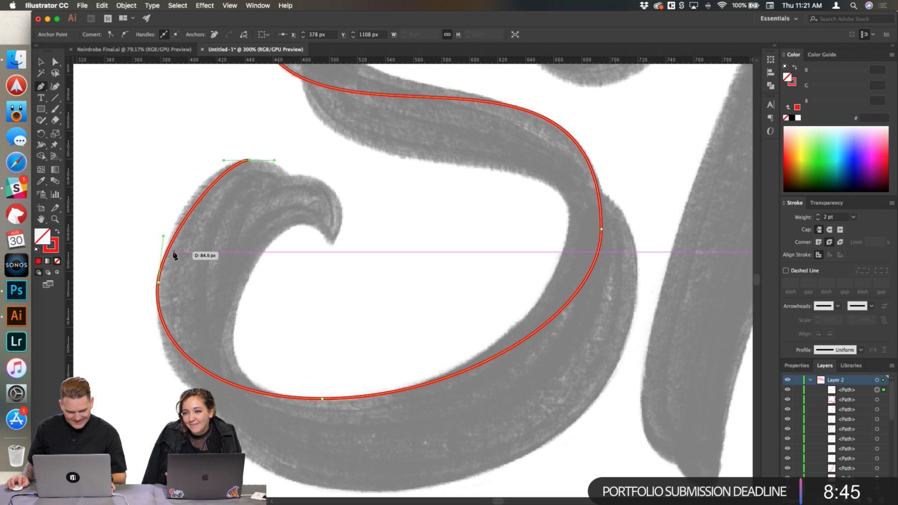
pyautogui.moveTo(188, 215); pyautogui.dragTo(183, 211)
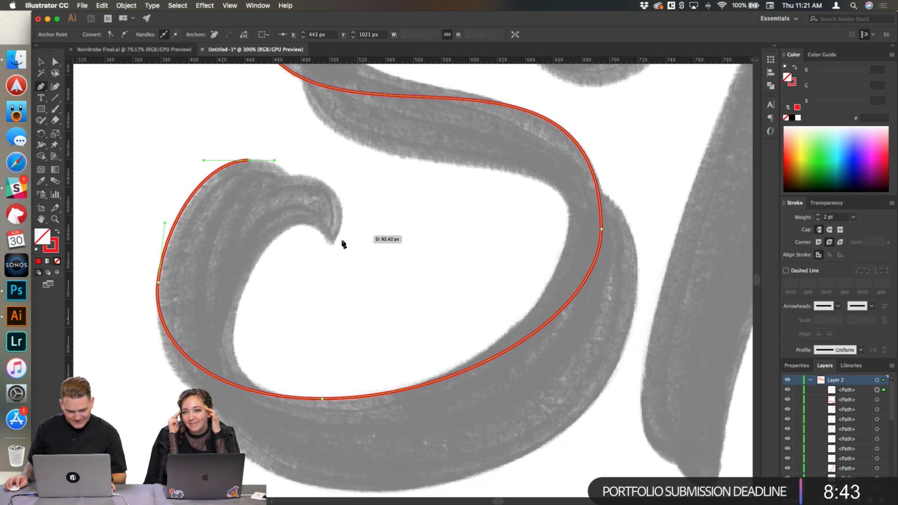
# Step: Bring the S path to the lower terminal's tip, make a corner there, and curve it back around the hook's outer edge
pyautogui.moveTo(331, 245); pyautogui.dragTo(334, 270)
pyautogui.moveTo(304, 196); pyautogui.dragTo(310, 199)
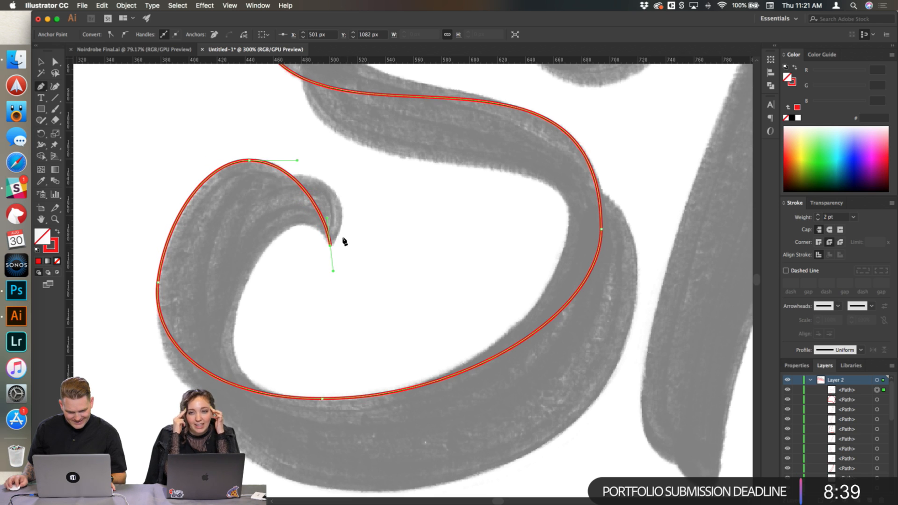
pyautogui.moveTo(333, 272); pyautogui.dragTo(339, 239)
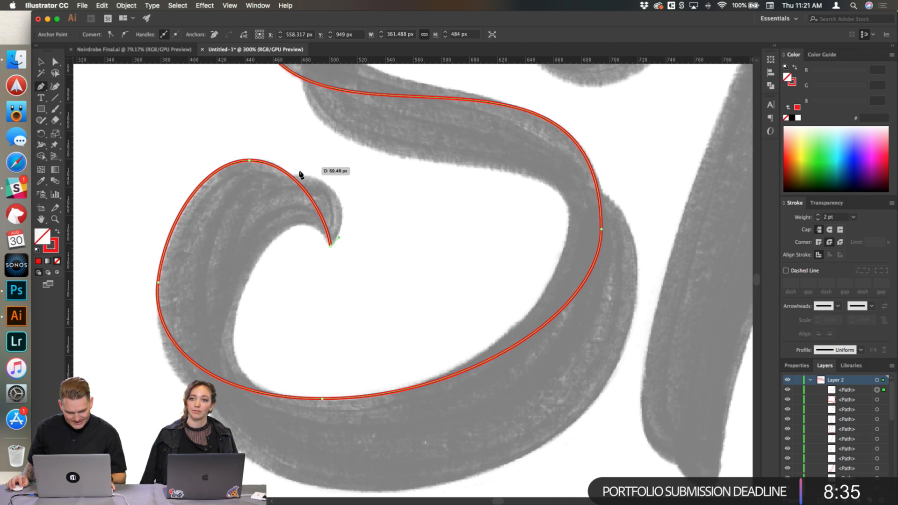
pyautogui.moveTo(301, 175); pyautogui.dragTo(279, 174)
pyautogui.moveTo(329, 206); pyautogui.dragTo(337, 199)
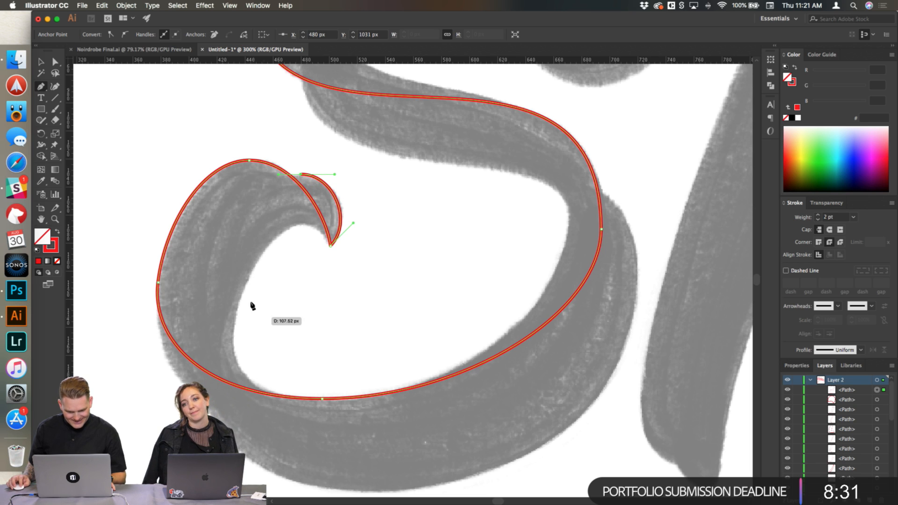
# Step: Extend the S path down the lower bowl's left inner edge, adjusting the new anchor and handles to smooth the curve
pyautogui.moveTo(231, 345); pyautogui.dragTo(232, 384)
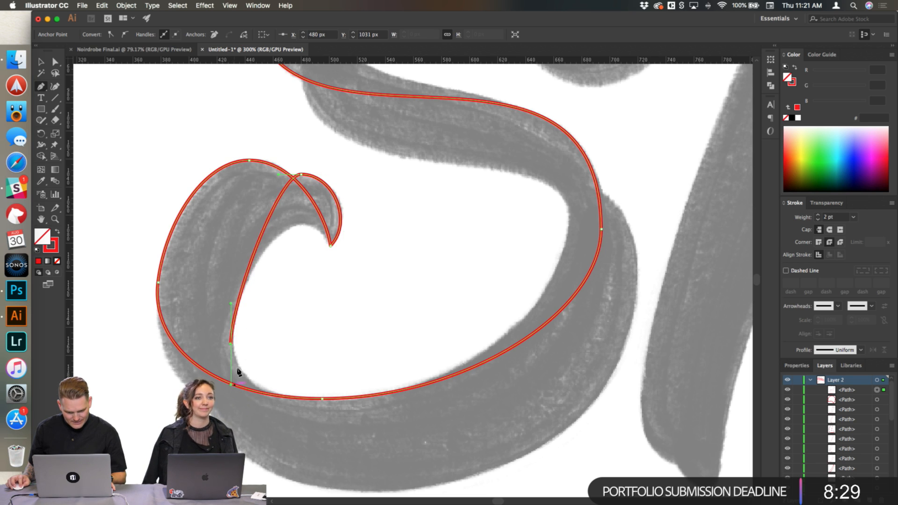
pyautogui.moveTo(263, 233); pyautogui.dragTo(257, 215)
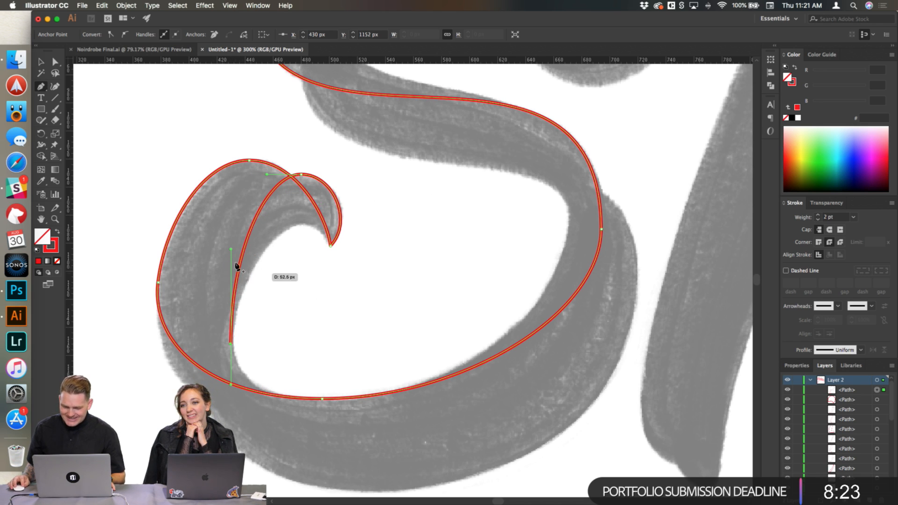
pyautogui.click(231, 346)
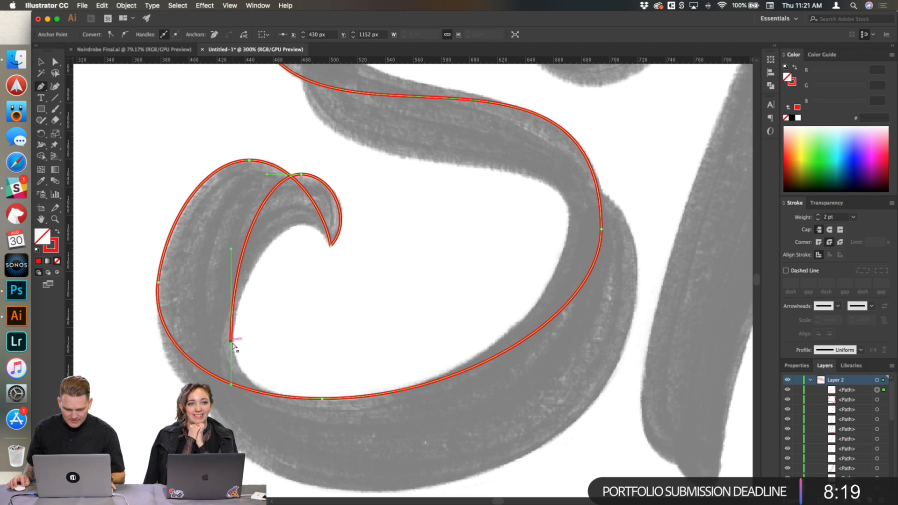
pyautogui.moveTo(233, 351); pyautogui.dragTo(237, 367)
pyautogui.moveTo(237, 270); pyautogui.dragTo(215, 272)
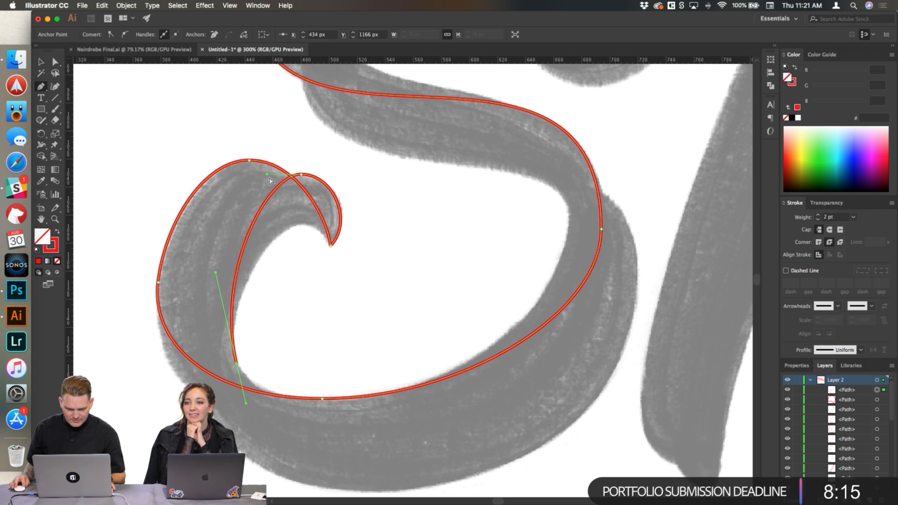
pyautogui.moveTo(266, 174); pyautogui.dragTo(259, 175)
# Step: Continue the S path to the lower bowl's bottom edge, shifting the previous anchor left and smoothing the connecting curve
pyautogui.scroll(-2, 291, 248)
pyautogui.scroll(-3, 291, 248)
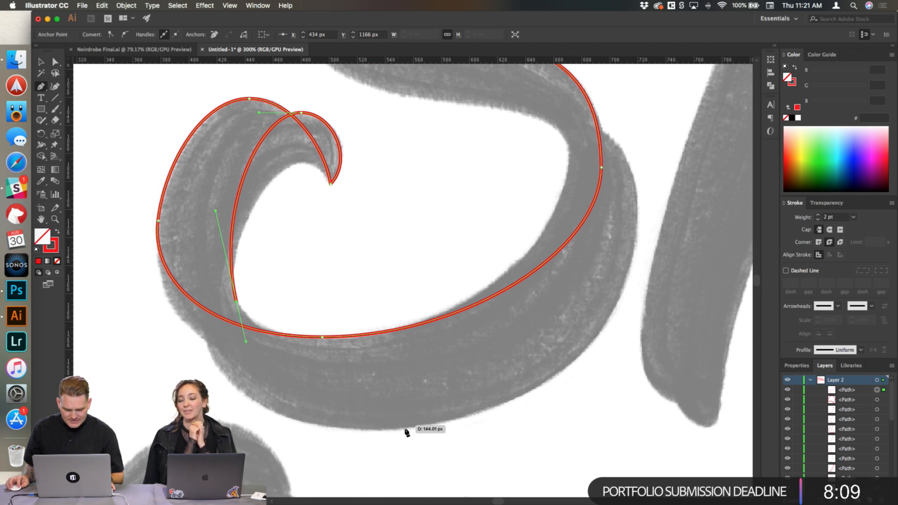
pyautogui.moveTo(379, 429); pyautogui.dragTo(489, 429)
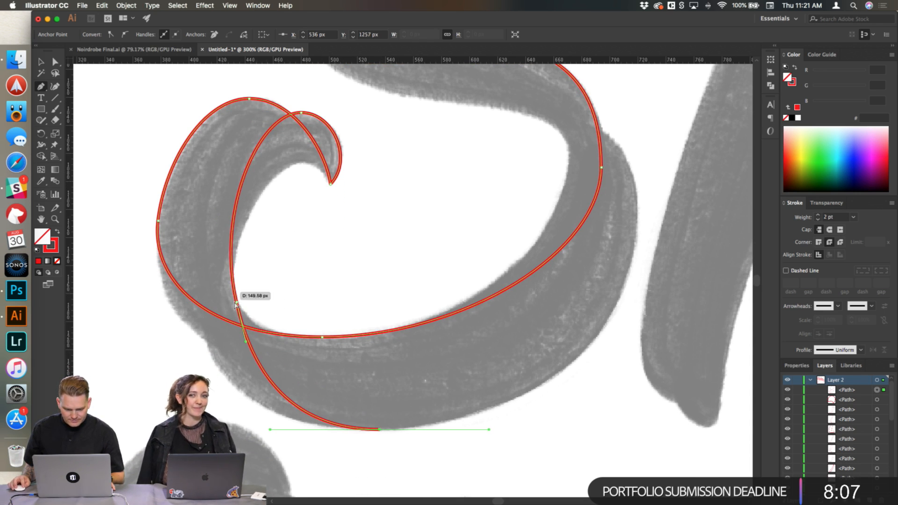
pyautogui.moveTo(237, 303)
pyautogui.mouseDown()
pyautogui.moveTo(248, 302)
pyautogui.moveTo(231, 307)
pyautogui.mouseUp()
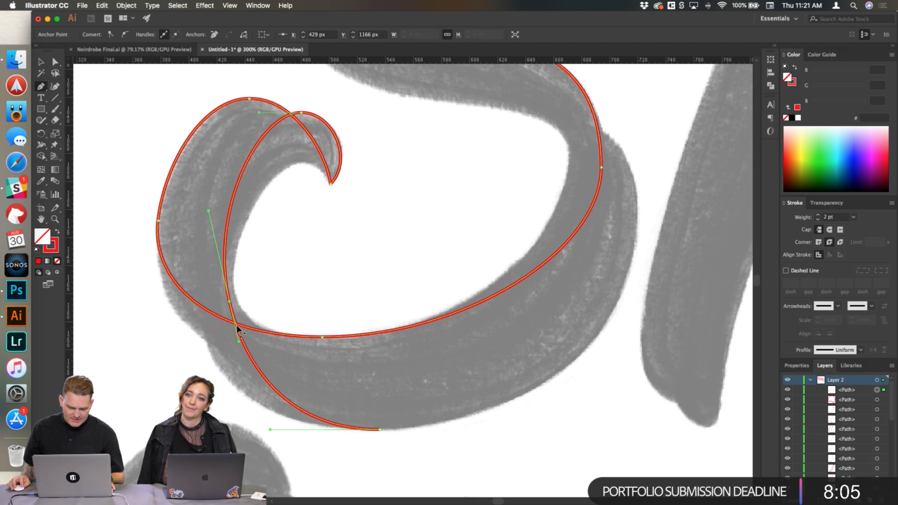
pyautogui.moveTo(291, 406); pyautogui.dragTo(303, 412)
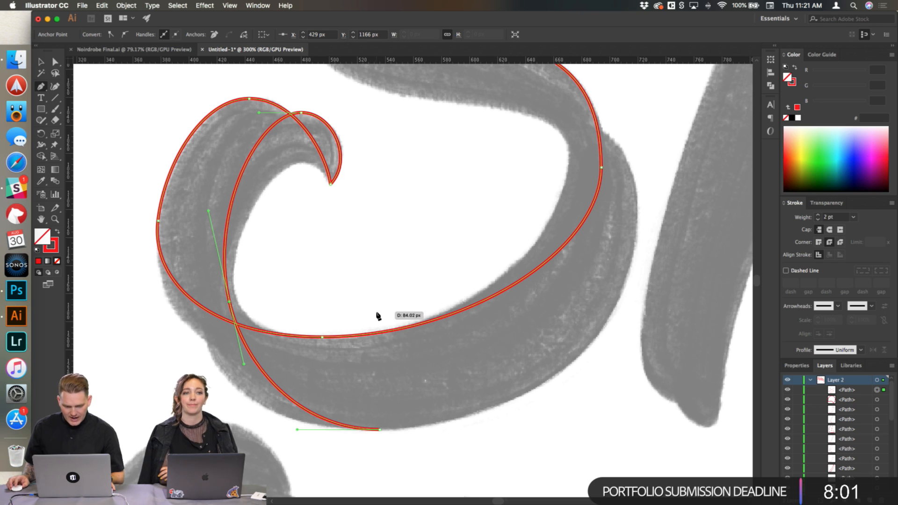
# Step: Extend the S path to the lower bowl's right extreme and bend the curve out to its outer edge
pyautogui.scroll(3, 377, 313)
pyautogui.hscroll(4, 377, 312)
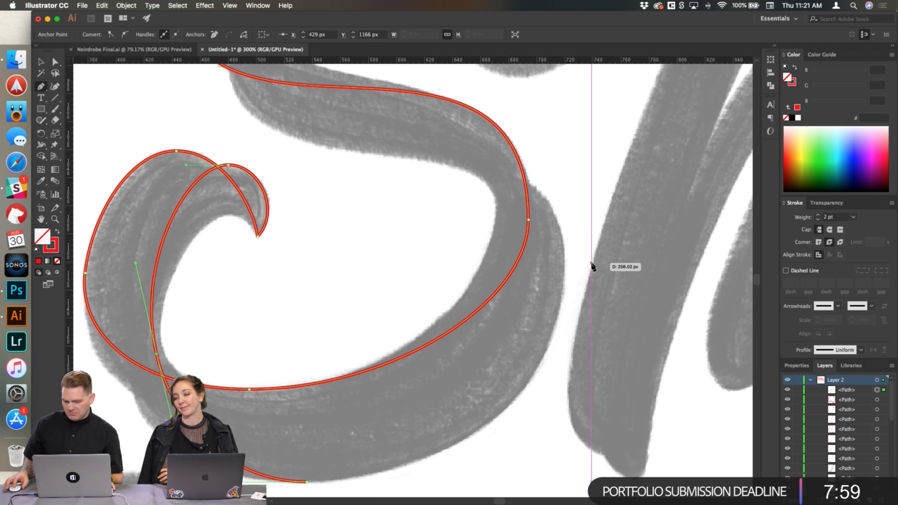
pyautogui.moveTo(565, 273); pyautogui.dragTo(565, 208)
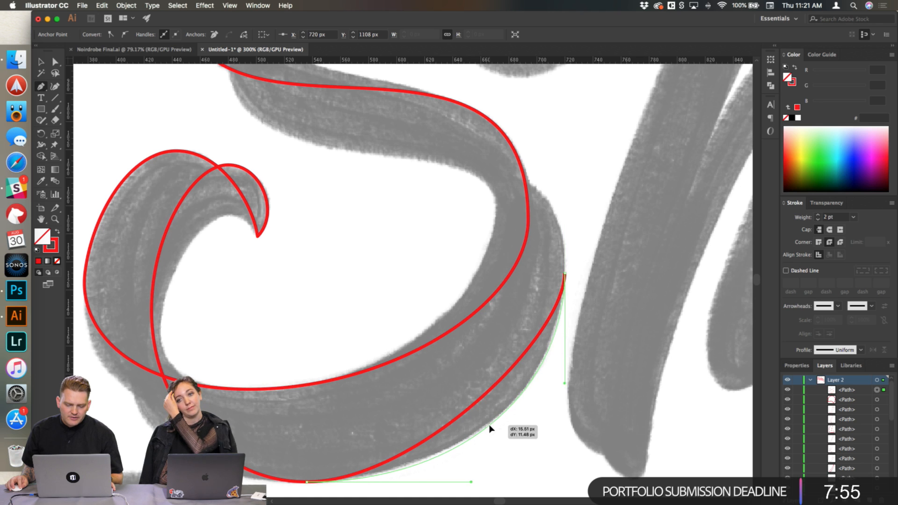
# Step: Continue the S path back along the spine's lower edge into the upper stroke, lengthening the handles to match the sketch
pyautogui.scroll(1, 517, 424)
pyautogui.scroll(4, 518, 424)
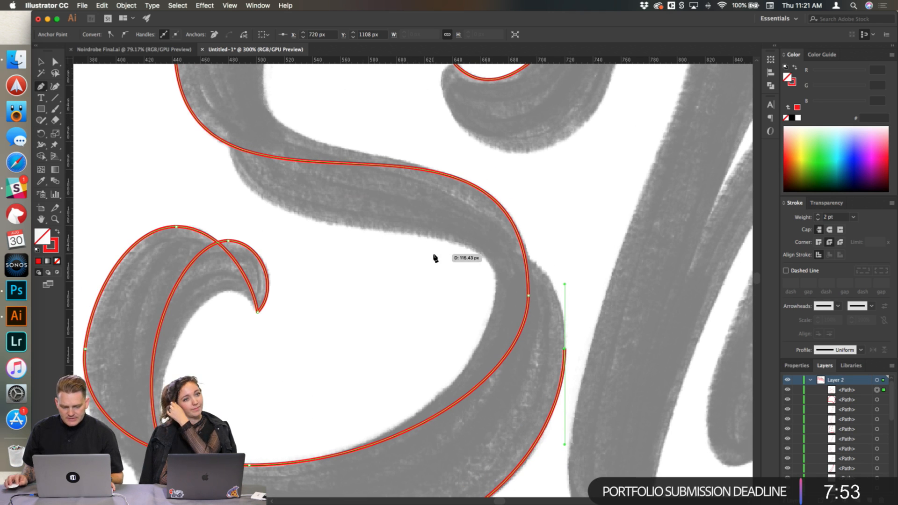
pyautogui.scroll(3, 248, 149)
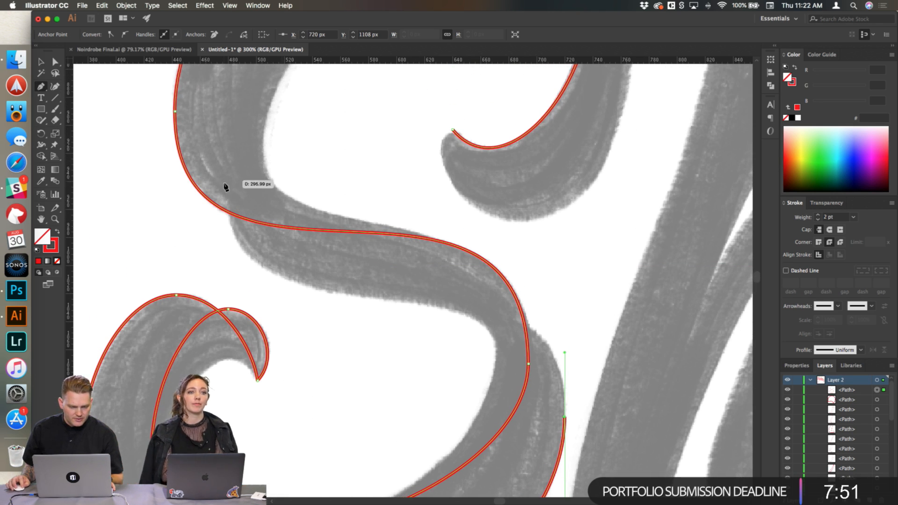
pyautogui.moveTo(225, 186)
pyautogui.mouseDown()
pyautogui.moveTo(228, 124)
pyautogui.moveTo(222, 338)
pyautogui.mouseUp()
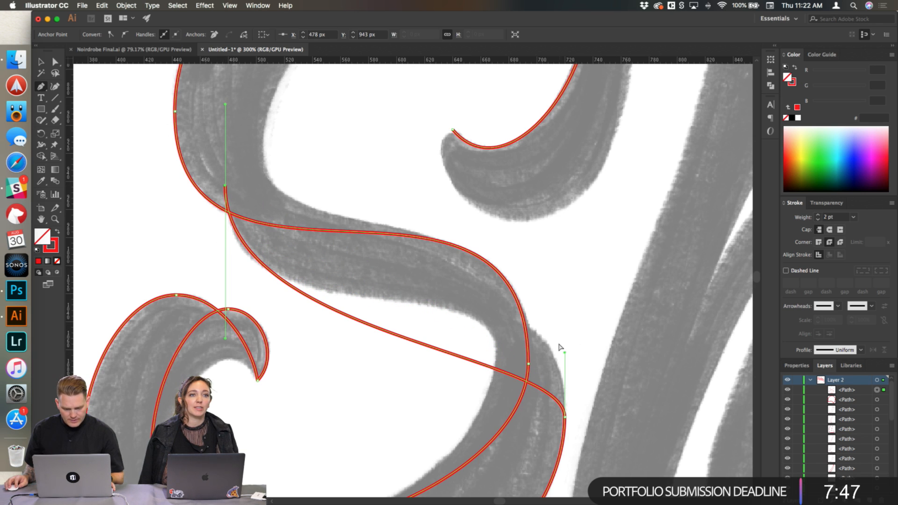
pyautogui.moveTo(567, 358); pyautogui.dragTo(551, 240)
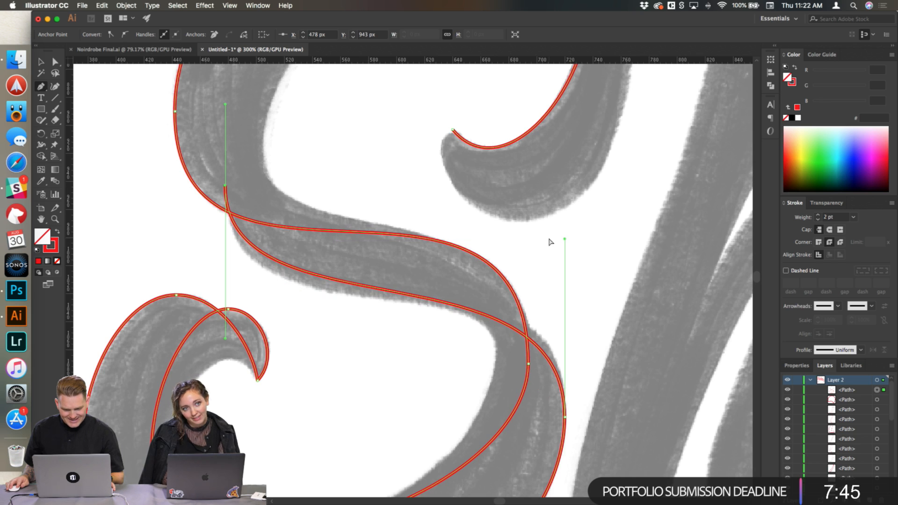
pyautogui.moveTo(225, 338); pyautogui.dragTo(225, 378)
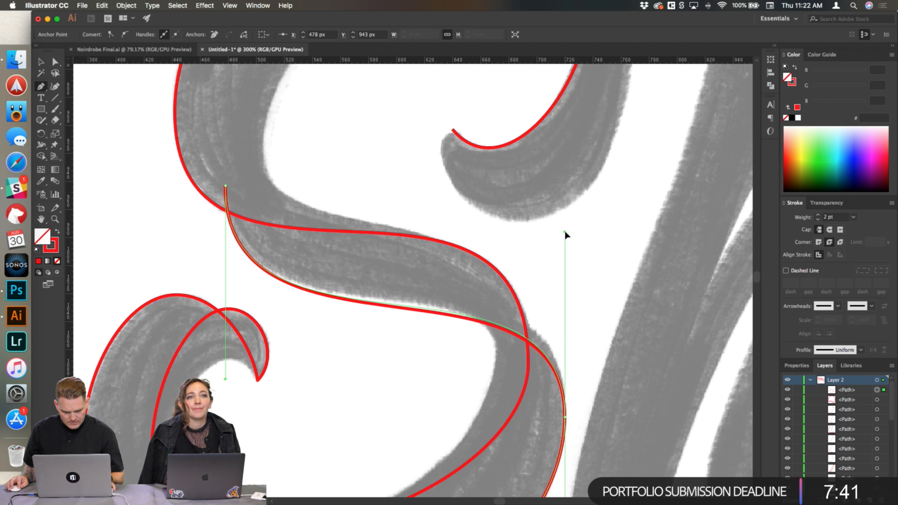
# Step: Trace the S path along the upper bowl's inner edge to the top of the counter, bending the curve to fit
pyautogui.scroll(5, 563, 229)
pyautogui.scroll(9, 525, 222)
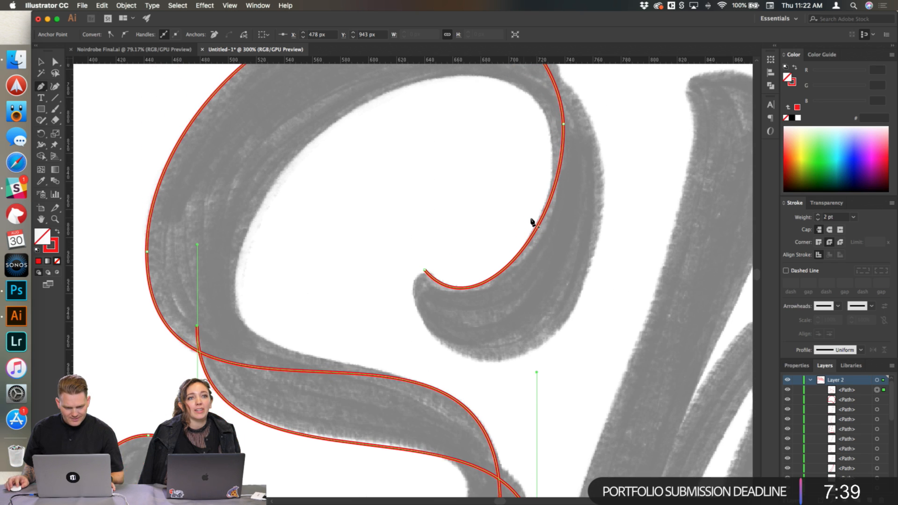
pyautogui.moveTo(472, 154); pyautogui.dragTo(540, 154)
pyautogui.moveTo(324, 236); pyautogui.dragTo(313, 222)
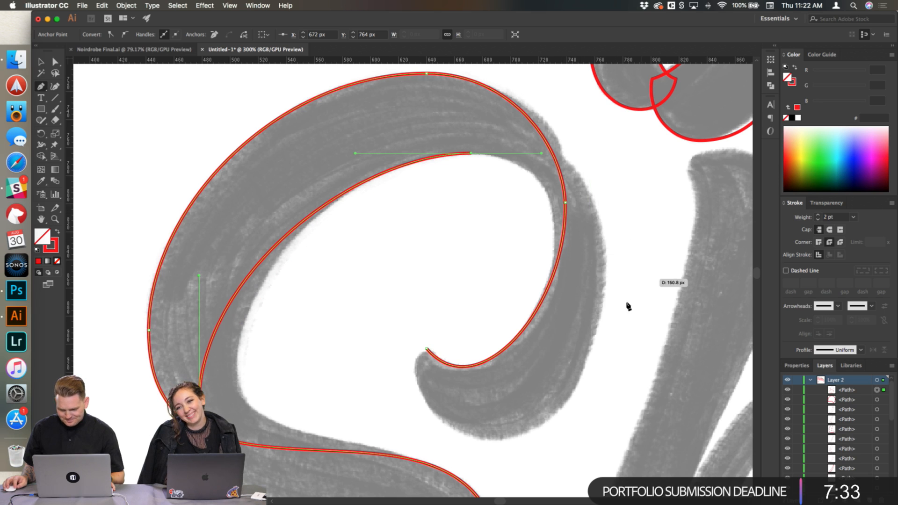
# Step: Trace the upper terminal's outer edge down and around its base, close the S path at the starting tip, and deselect it
pyautogui.moveTo(599, 332); pyautogui.dragTo(585, 391)
pyautogui.moveTo(581, 243); pyautogui.dragTo(592, 237)
pyautogui.scroll(-3, 604, 263)
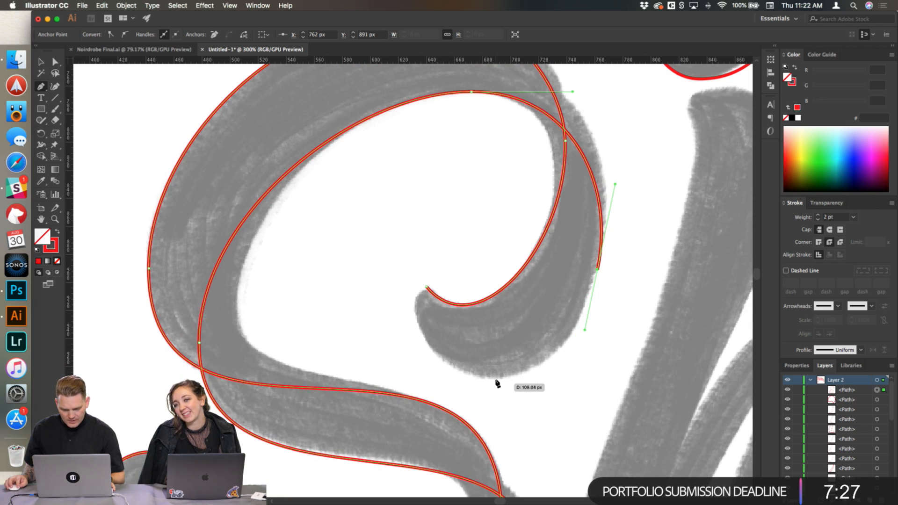
pyautogui.moveTo(494, 378); pyautogui.dragTo(554, 377)
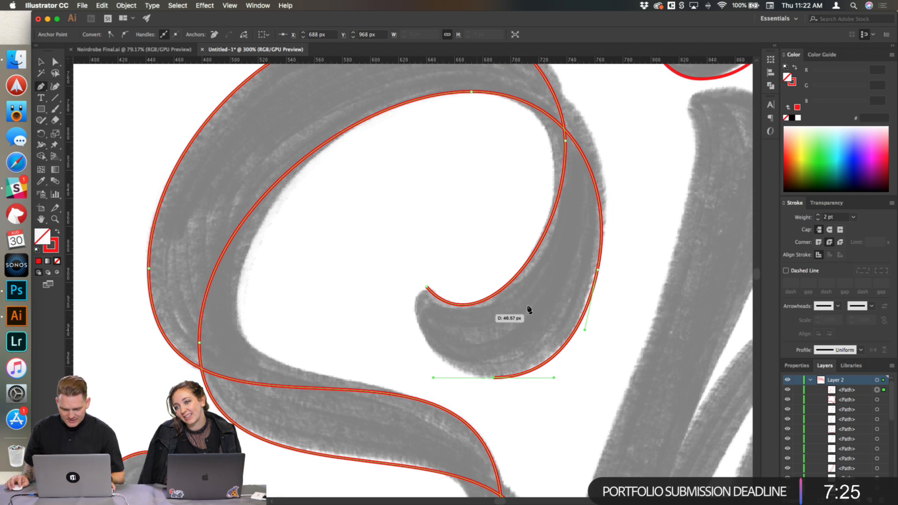
pyautogui.click(426, 289)
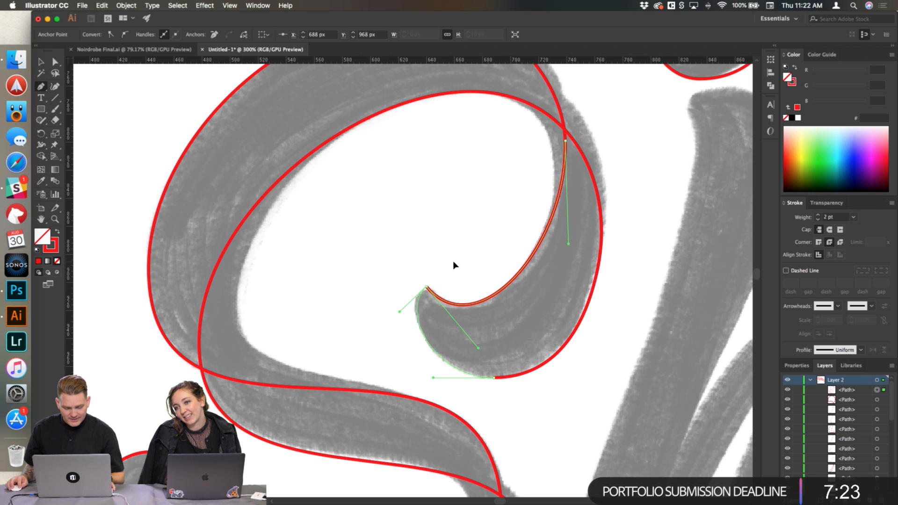
pyautogui.scroll(-2, 487, 270)
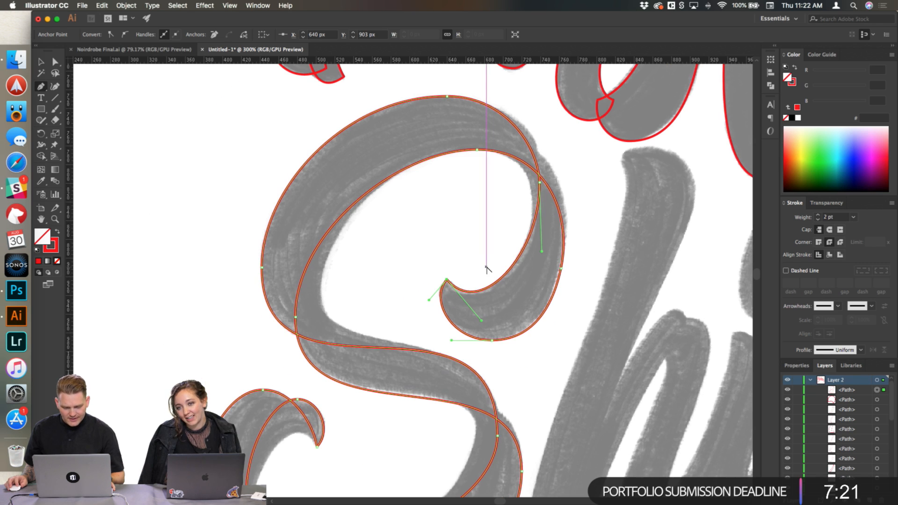
pyautogui.keyDown('super'); pyautogui.click(479, 223); pyautogui.keyUp('super')
pyautogui.scroll(-2, 493, 223)
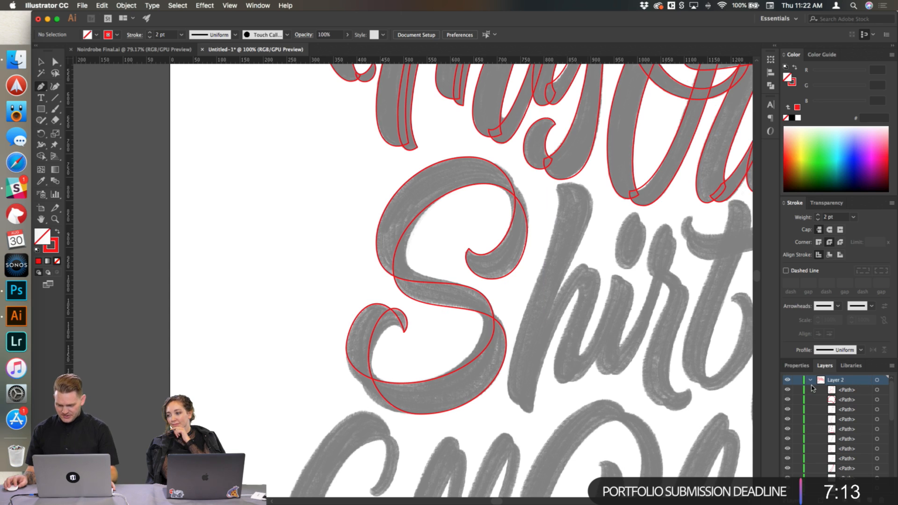
# Step: Hide the sketch image, select the traced S path, swap its fill and stroke for a solid red fill, and deselect it
pyautogui.scroll(-5, 832, 468)
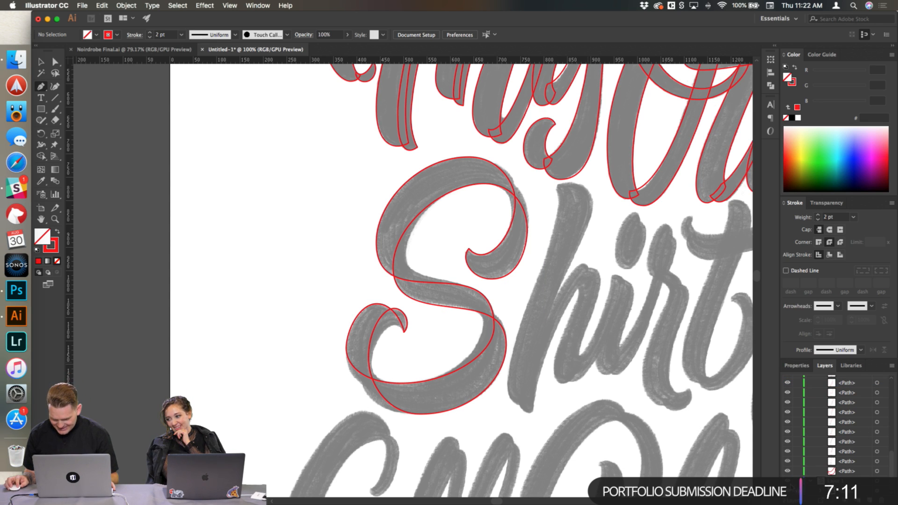
pyautogui.click(788, 482)
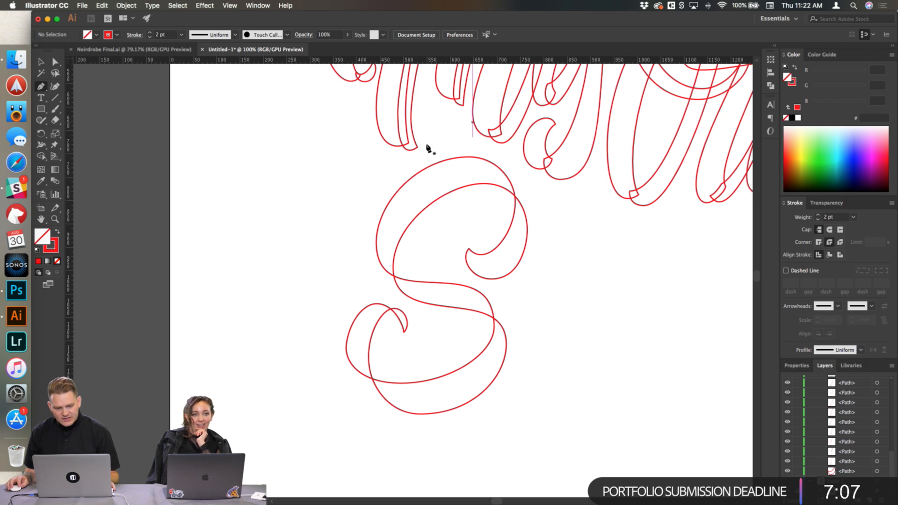
pyautogui.keyDown('super'); pyautogui.click(434, 168); pyautogui.keyUp('super')
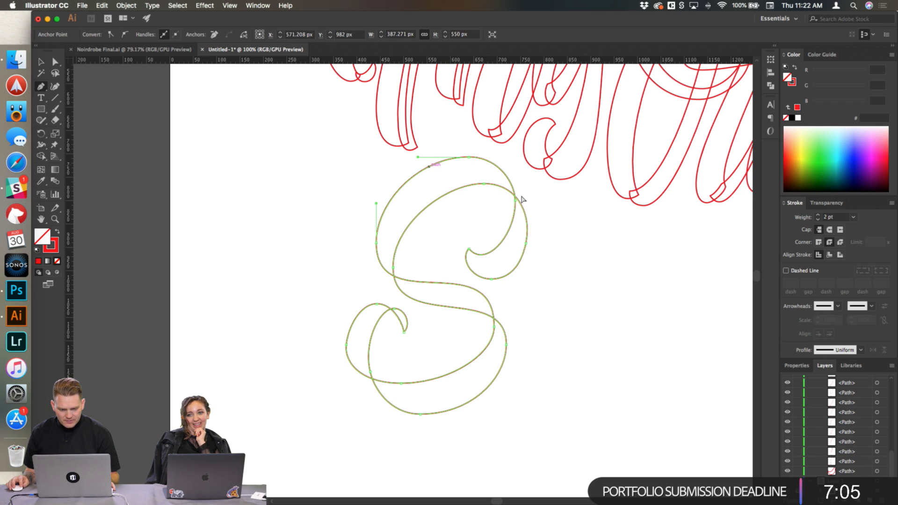
pyautogui.scroll(2, 444, 196)
pyautogui.scroll(-2, 443, 196)
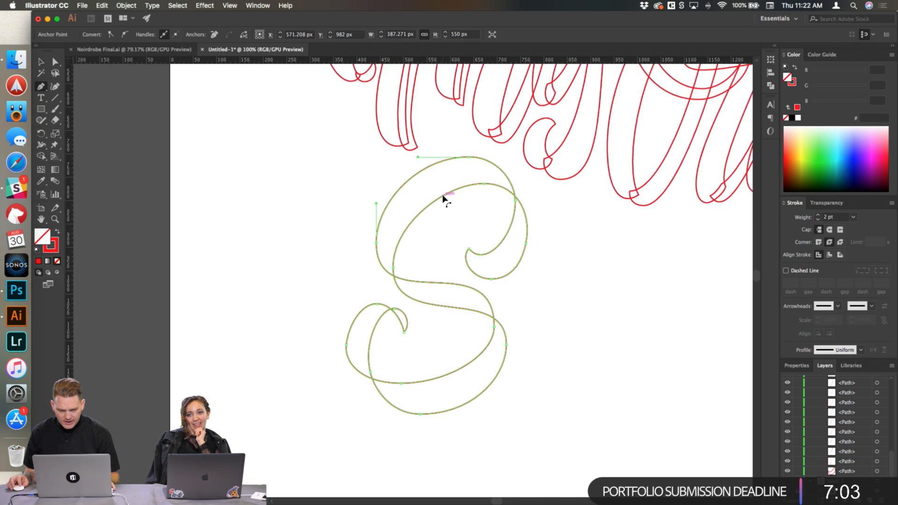
pyautogui.click(796, 70)
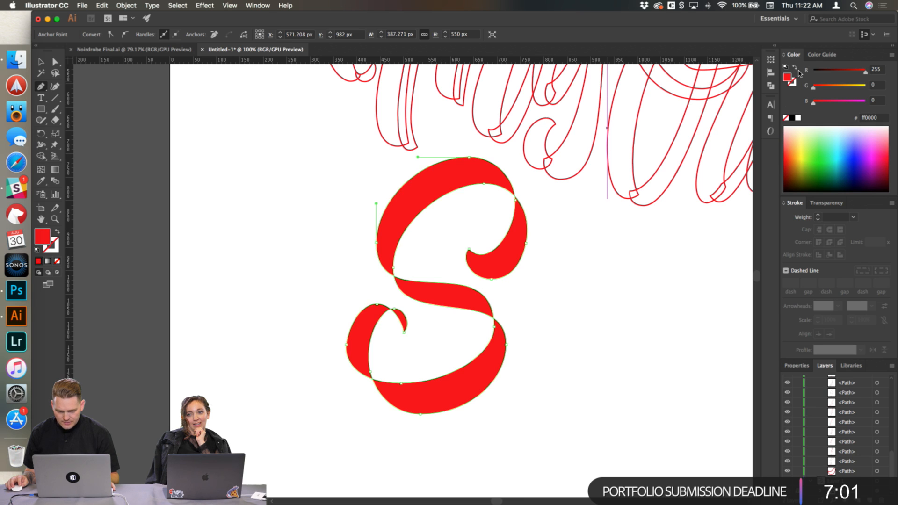
pyautogui.keyDown('super'); pyautogui.click(575, 243); pyautogui.keyUp('super')
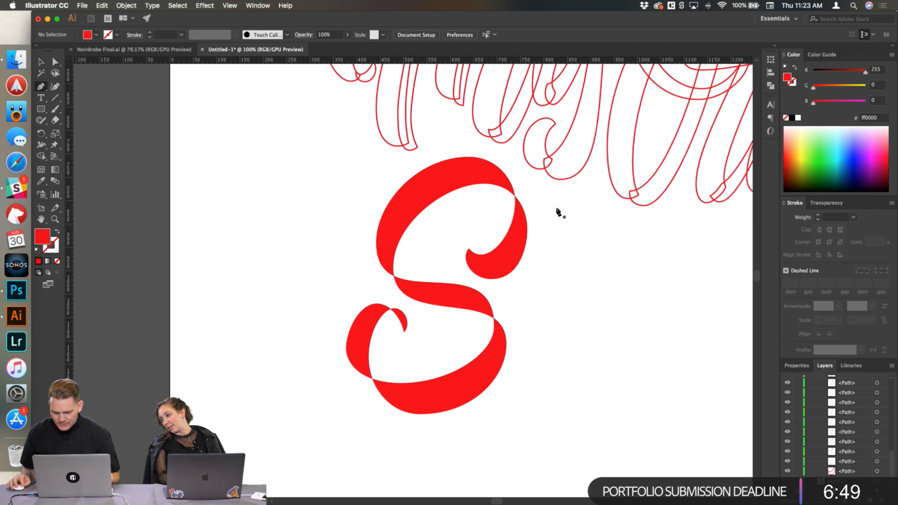
# Step: Divide the red-filled S at its overlaps with Pathfinder and unite the pieces into one shape
pyautogui.scroll(5, 873, 448)
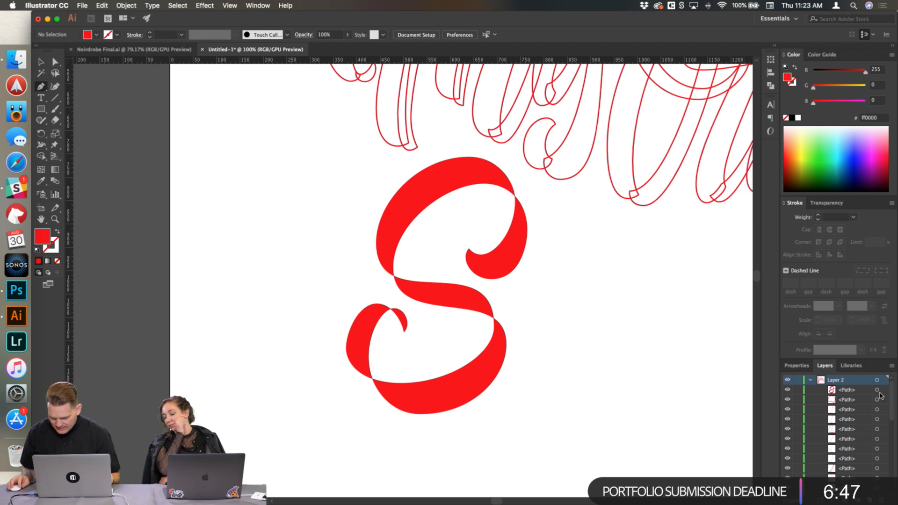
pyautogui.click(771, 87)
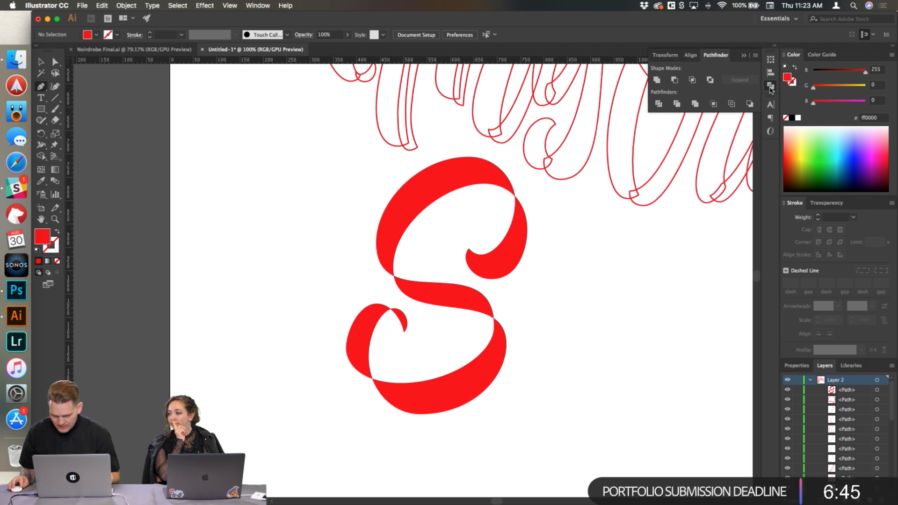
pyautogui.click(658, 105)
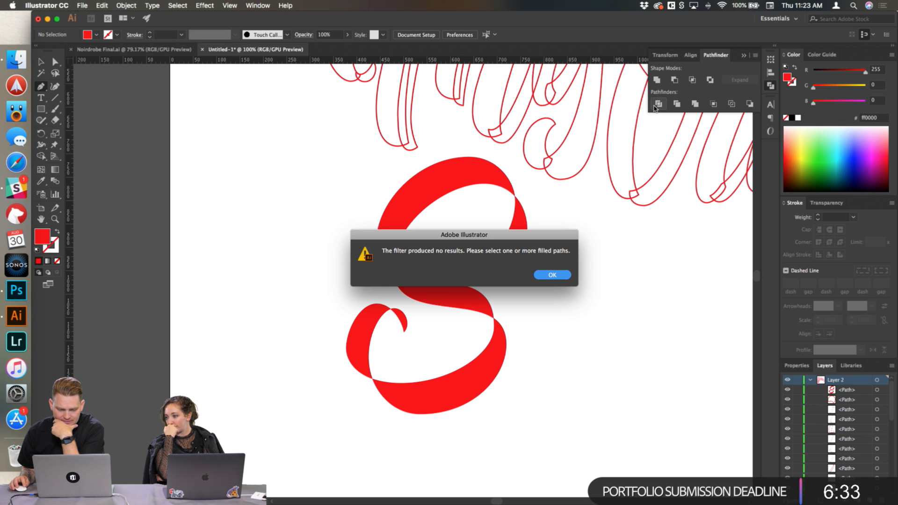
pyautogui.click(556, 276)
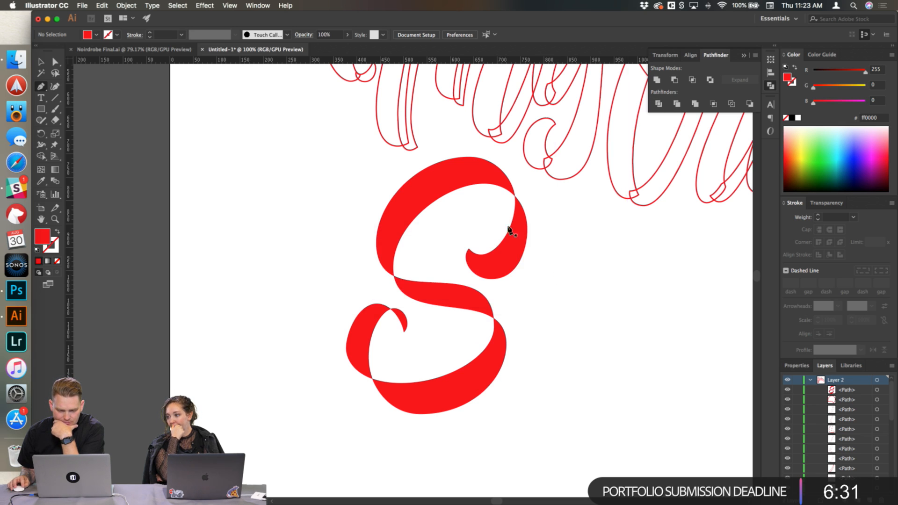
pyautogui.keyDown('super'); pyautogui.click(469, 182); pyautogui.keyUp('super')
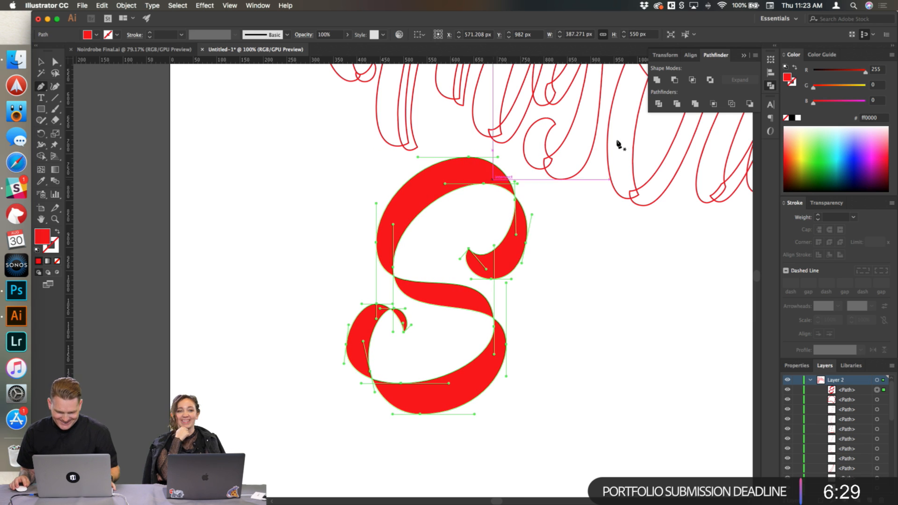
pyautogui.click(658, 103)
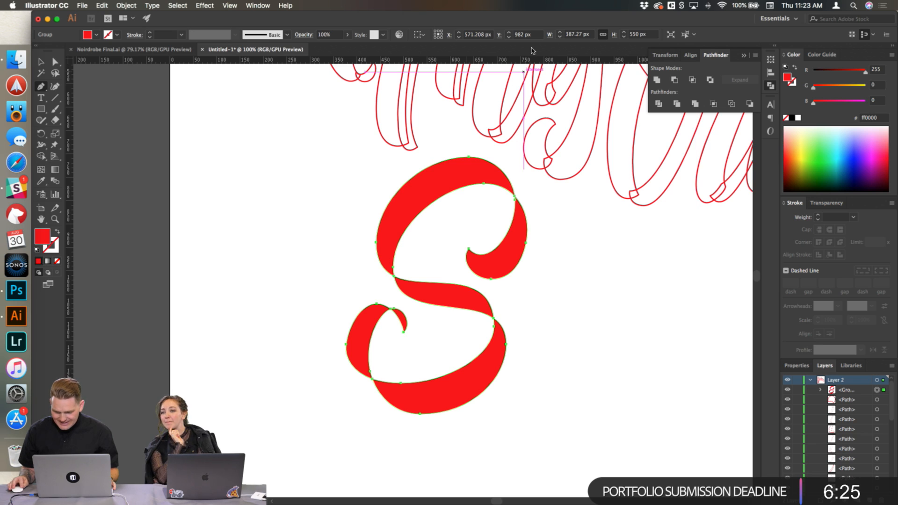
pyautogui.click(659, 104)
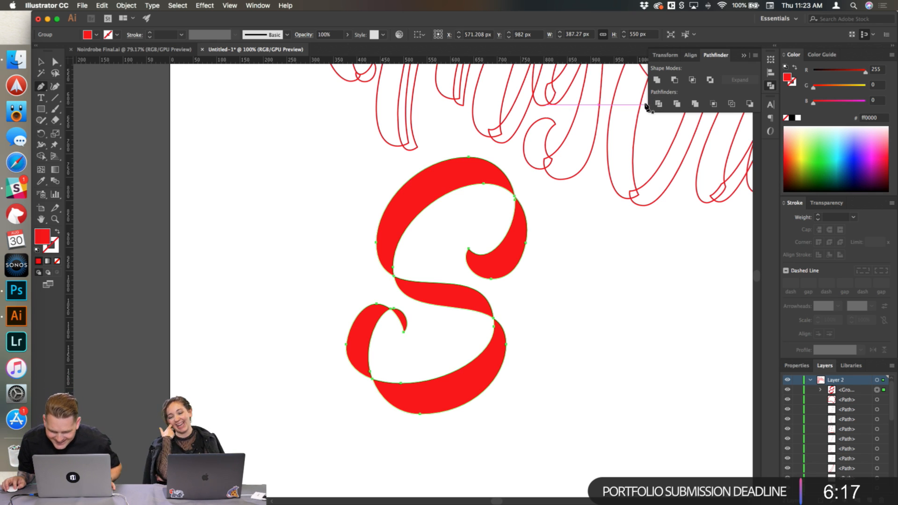
pyautogui.click(657, 82)
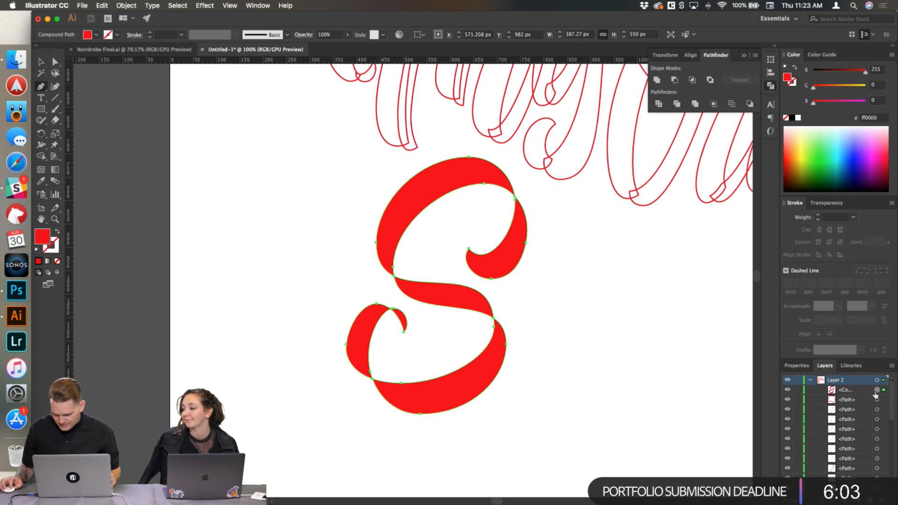
pyautogui.moveTo(762, 410)
pyautogui.mouseDown()
pyautogui.moveTo(684, 409)
pyautogui.moveTo(773, 411)
pyautogui.mouseUp()
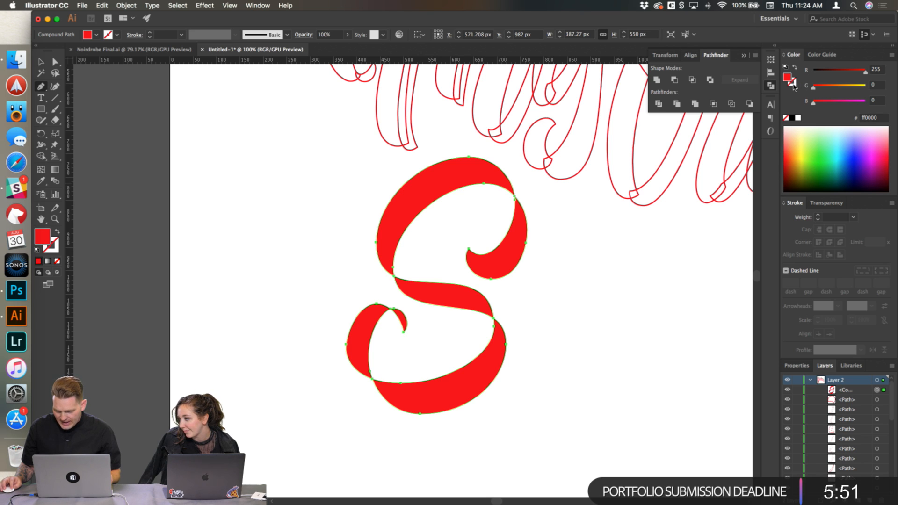
# Step: Give the united S a red 10 pt stroke with round corner joins
pyautogui.click(798, 108)
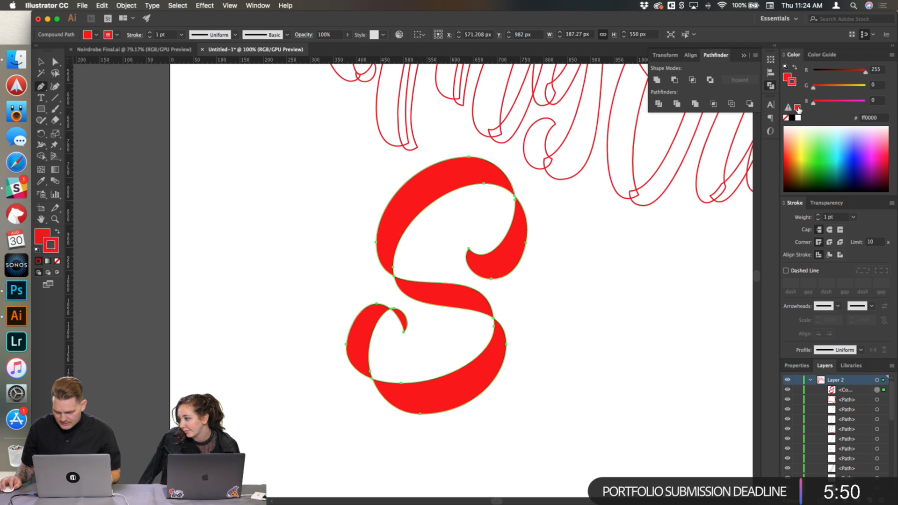
pyautogui.click(819, 216)
pyautogui.click(819, 216)
pyautogui.click(819, 215)
pyautogui.click(819, 216)
pyautogui.click(819, 216)
pyautogui.click(819, 216)
pyautogui.click(819, 215)
pyautogui.click(819, 216)
pyautogui.click(819, 216)
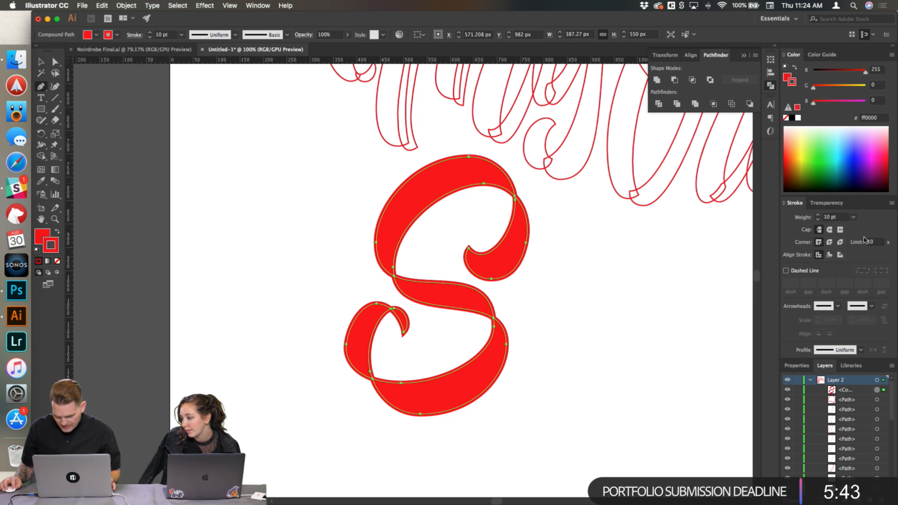
pyautogui.click(831, 242)
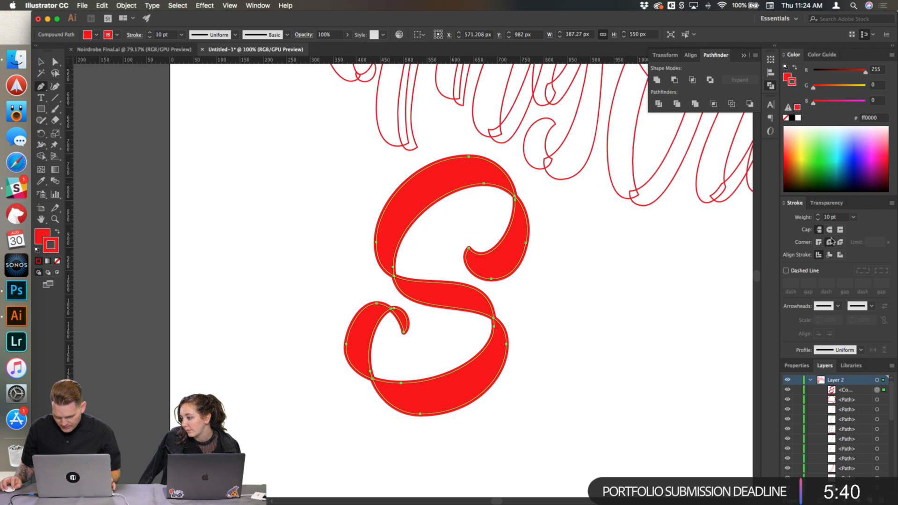
# Step: Raise the S shape's stroke weight to 13 pt
pyautogui.keyDown('super'); pyautogui.click(571, 268); pyautogui.keyUp('super')
pyautogui.scroll(1, 507, 315)
pyautogui.scroll(-1, 510, 316)
pyautogui.keyDown('super'); pyautogui.click(453, 185); pyautogui.keyUp('super')
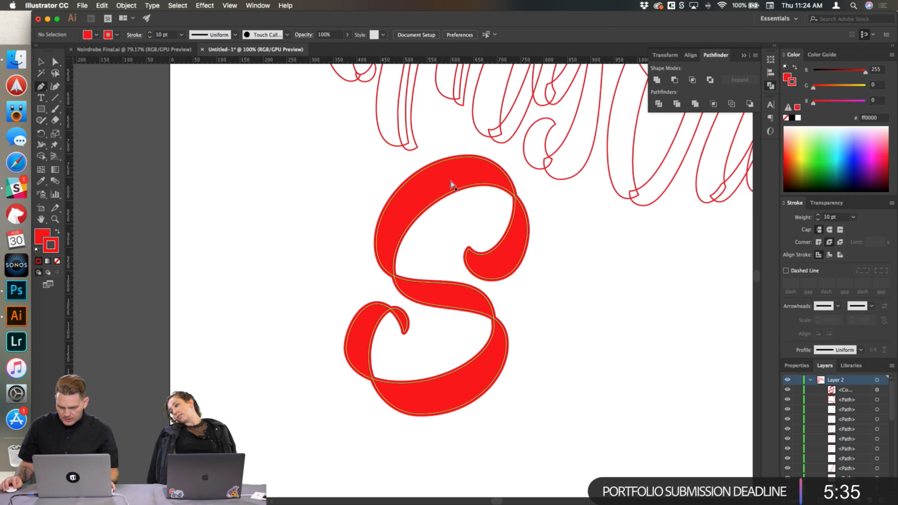
pyautogui.click(819, 215)
pyautogui.click(818, 215)
pyautogui.click(818, 215)
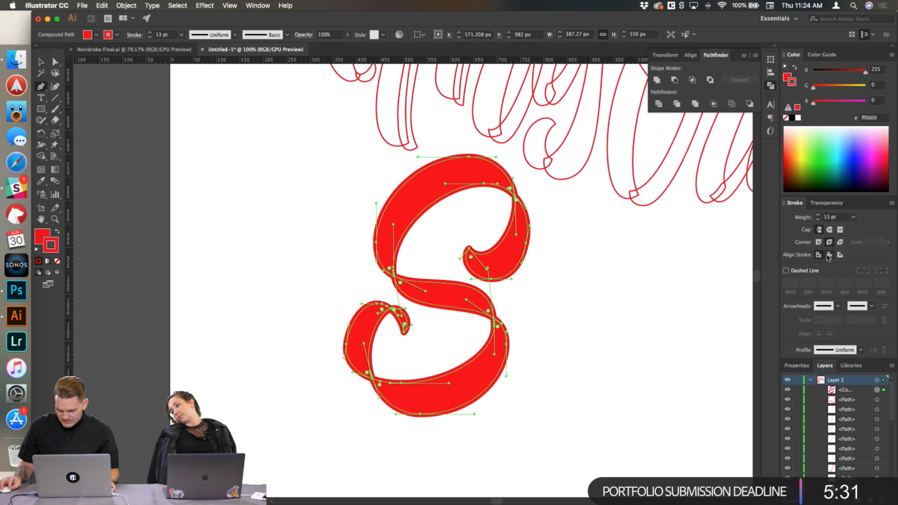
# Step: Align the S shape's stroke to the outside, set its weight to 6 pt, and deselect it
pyautogui.click(841, 255)
pyautogui.click(819, 219)
pyautogui.click(818, 219)
pyautogui.click(818, 219)
pyautogui.click(818, 219)
pyautogui.click(818, 219)
pyautogui.click(818, 219)
pyautogui.click(818, 219)
pyautogui.keyDown('super'); pyautogui.click(719, 248); pyautogui.keyUp('super')
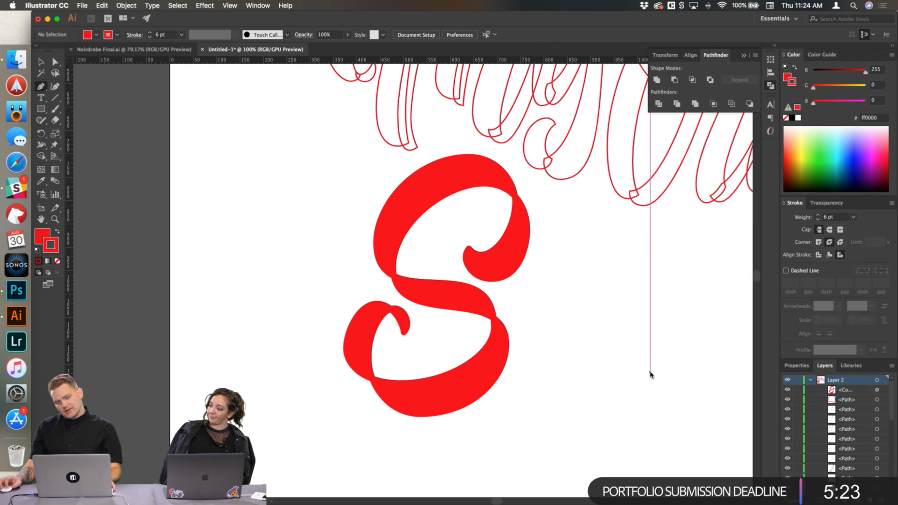
# Step: Examine the thickened S up close, checking where its strokes cross and how the terminals are rounded
pyautogui.scroll(2, 377, 281)
pyautogui.scroll(1, 377, 281)
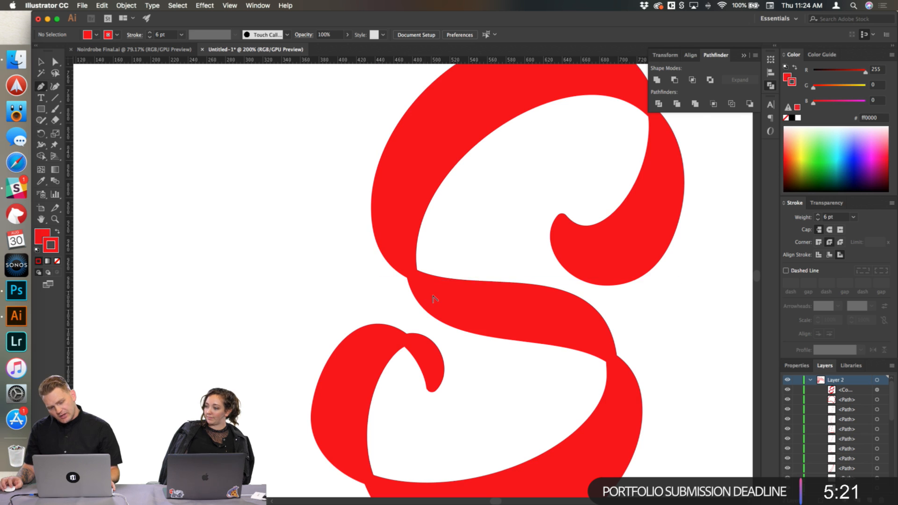
pyautogui.scroll(-3, 433, 299)
pyautogui.scroll(3, 427, 291)
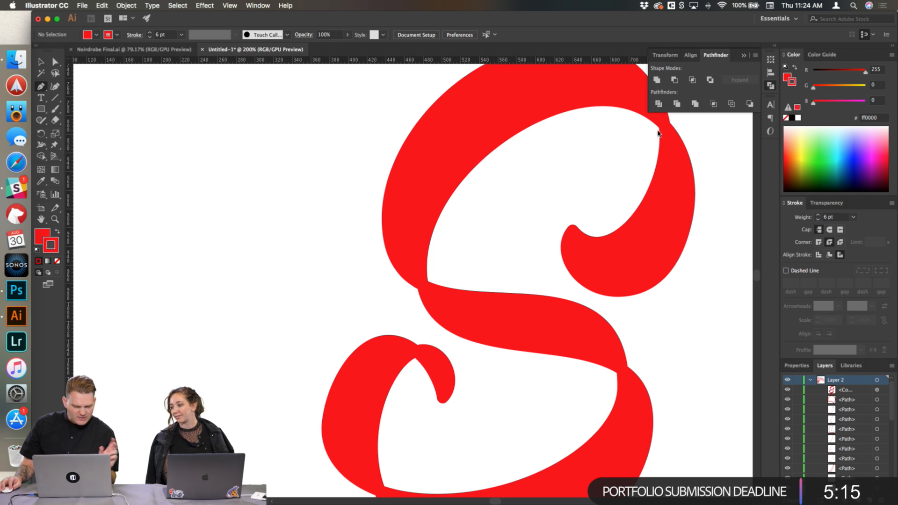
pyautogui.scroll(-5, 648, 281)
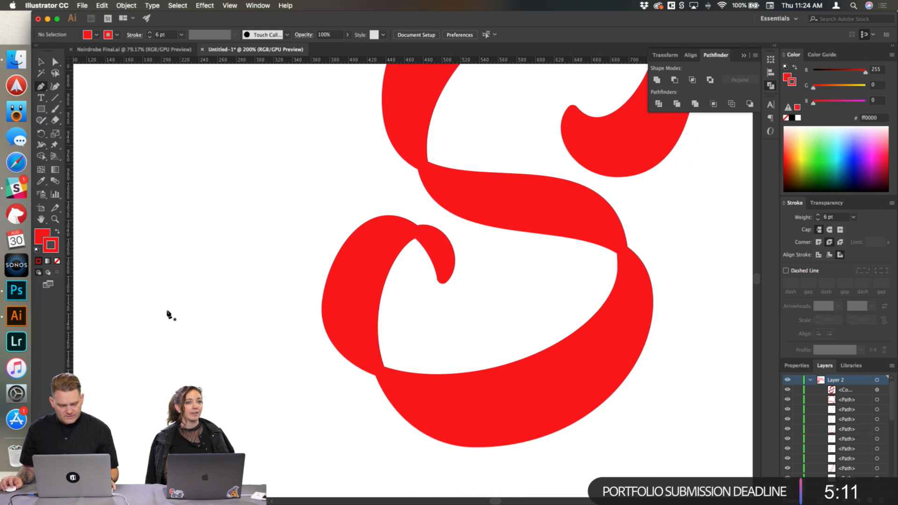
pyautogui.scroll(-3, 169, 315)
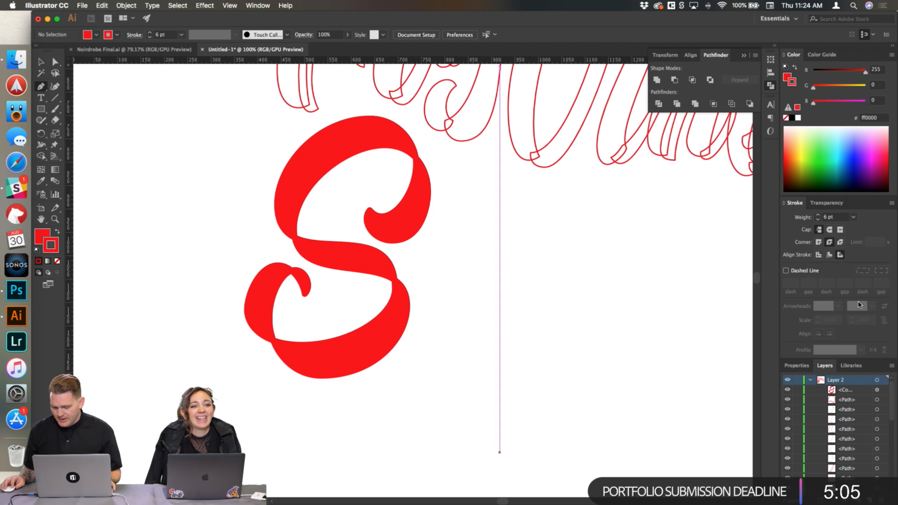
# Step: Hide the thickened S compound path and show the sketch image again
pyautogui.click(885, 392)
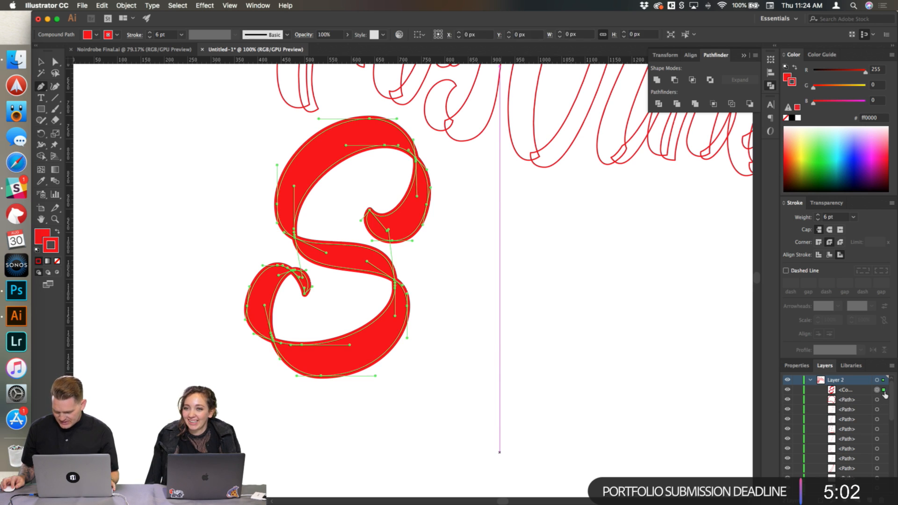
pyautogui.click(788, 391)
pyautogui.scroll(-2, 869, 425)
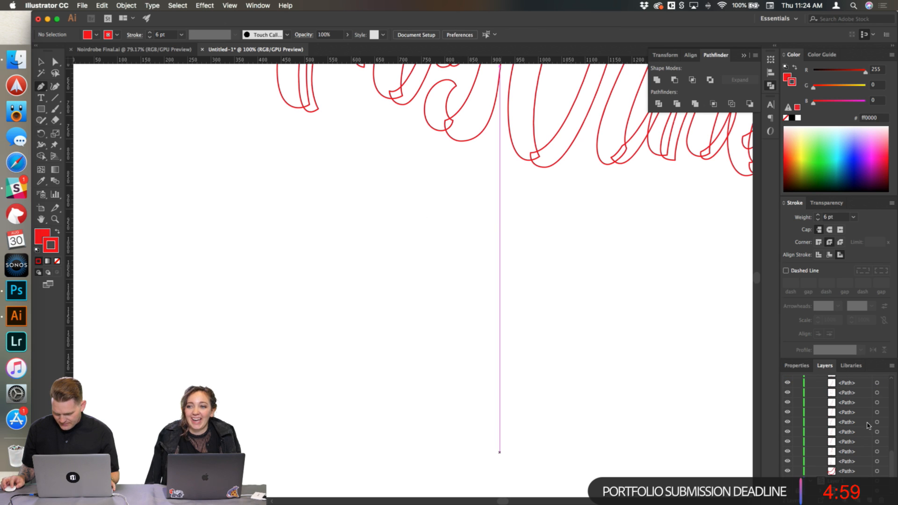
pyautogui.click(788, 481)
pyautogui.scroll(3, 283, 311)
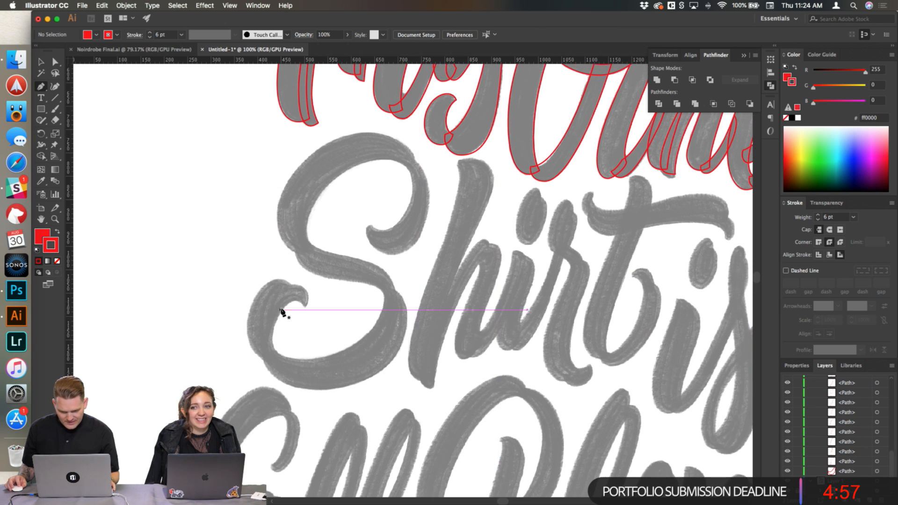
pyautogui.scroll(-1, 283, 311)
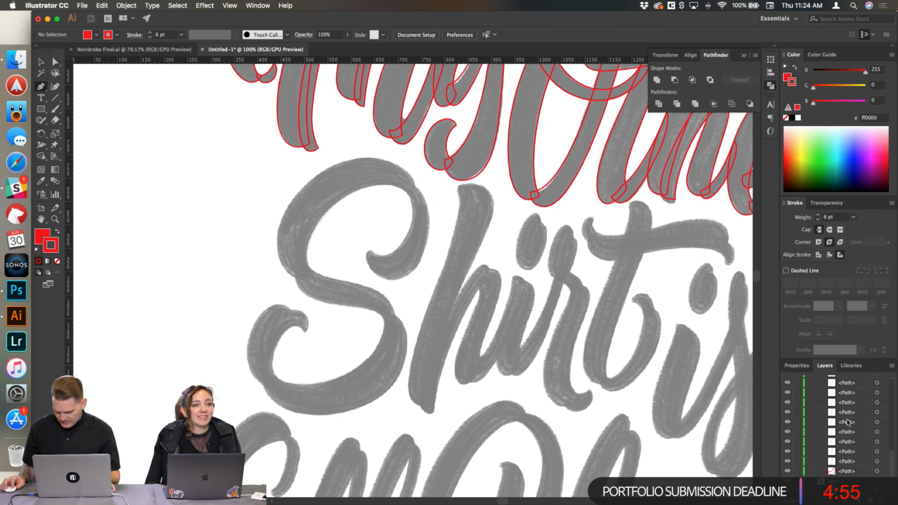
pyautogui.scroll(3, 874, 390)
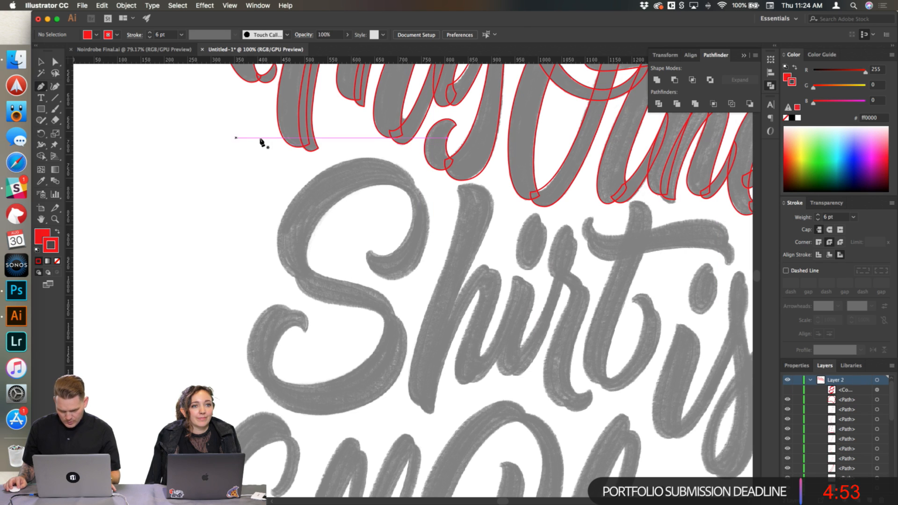
# Step: Start a Pen path at the tip of the S's upper terminal and add a curved anchor on the hook's inner edge
pyautogui.press('super+equal')
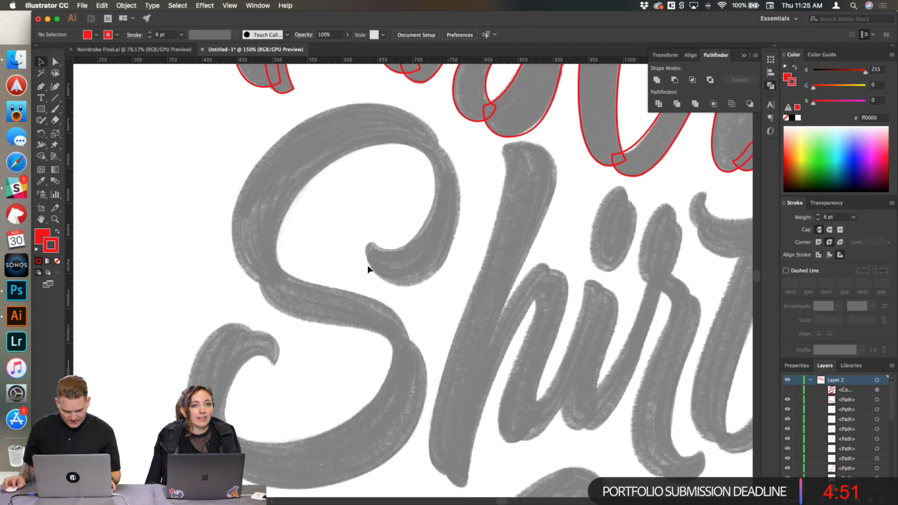
pyautogui.scroll(2, 369, 251)
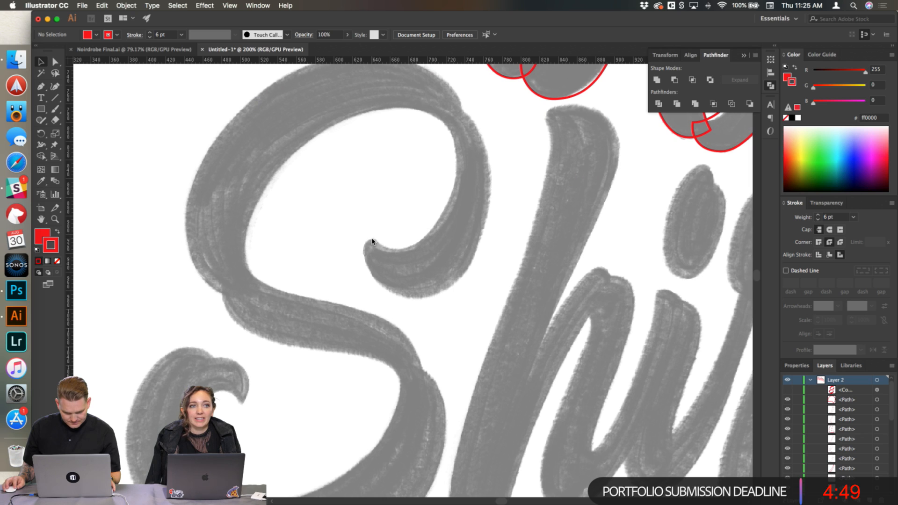
pyautogui.press('p')
pyautogui.moveTo(378, 246); pyautogui.dragTo(384, 248)
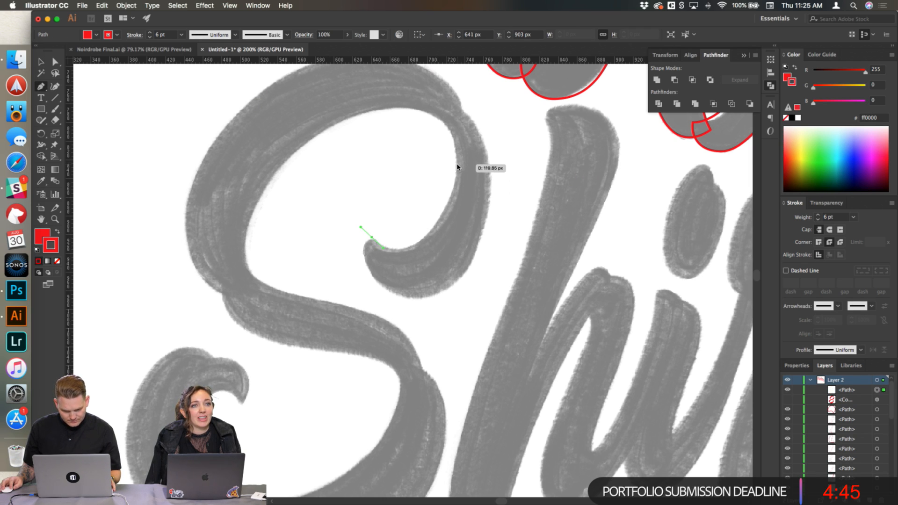
pyautogui.moveTo(458, 162); pyautogui.dragTo(448, 187)
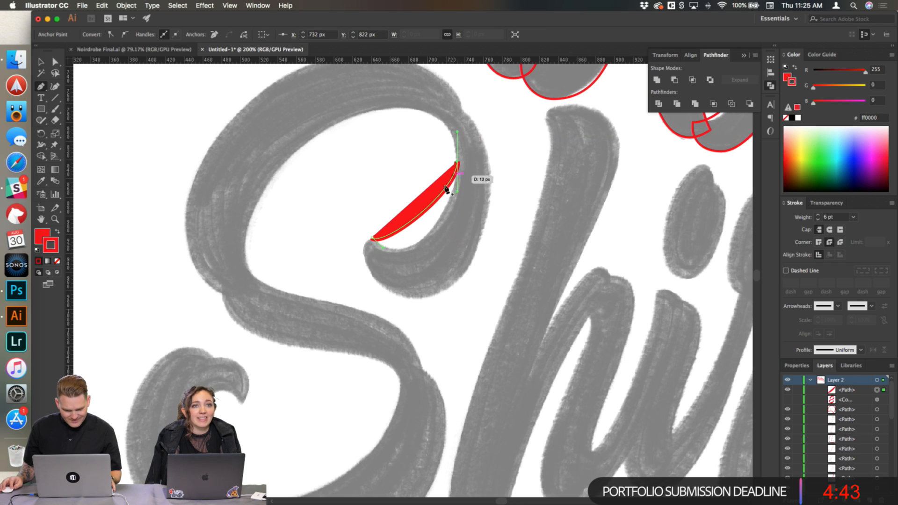
# Step: Remove the new hook path's fill and set its stroke weight to 2 pt
pyautogui.click(787, 117)
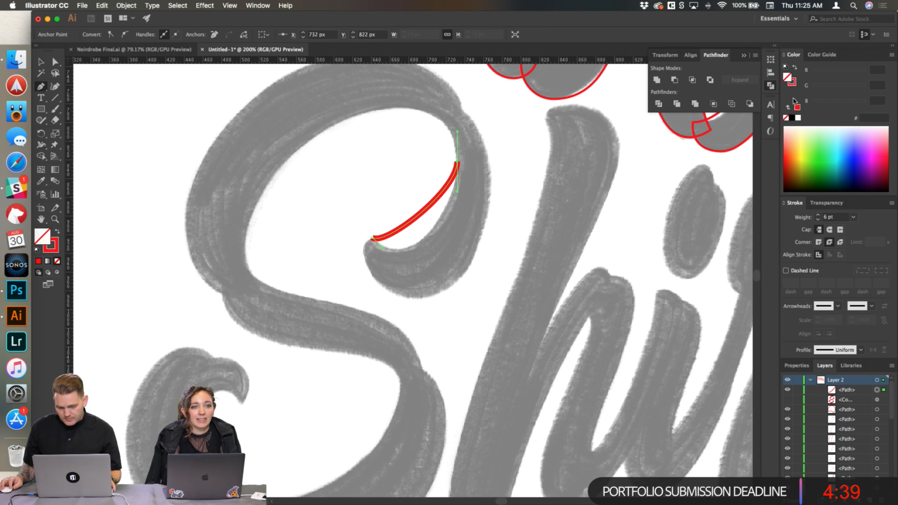
pyautogui.click(818, 220)
pyautogui.click(818, 219)
pyautogui.click(818, 220)
# Step: Bend the segment to the hook's inner edge and extend the path to the top of the S's upper counter
pyautogui.moveTo(422, 213); pyautogui.dragTo(430, 237)
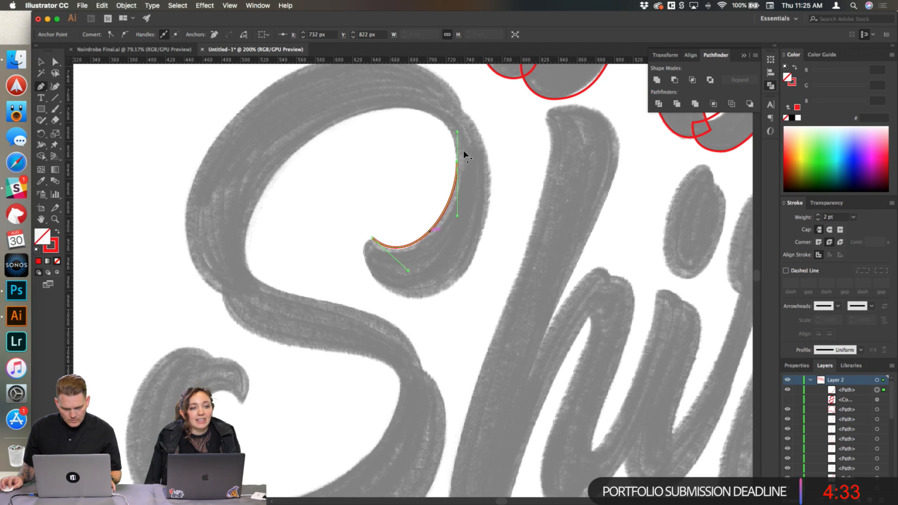
pyautogui.moveTo(400, 108); pyautogui.dragTo(445, 127)
pyautogui.press('super+equal')
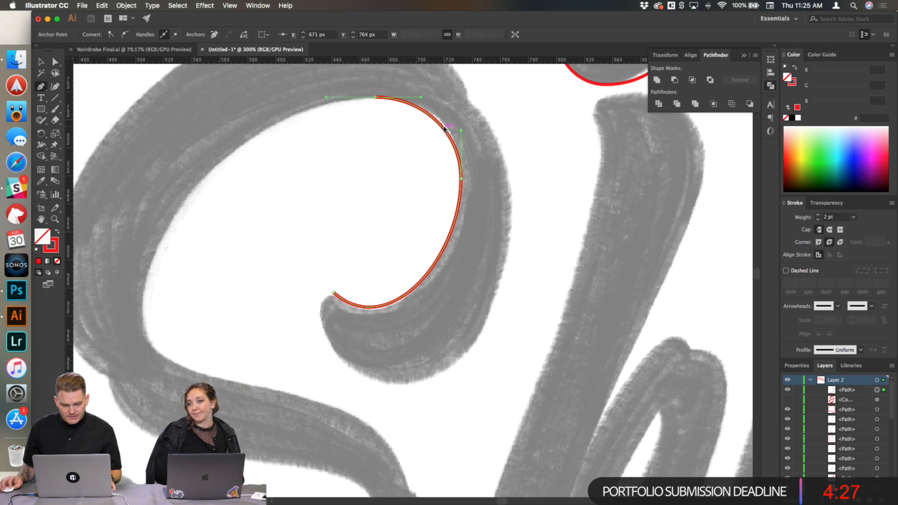
pyautogui.press('super+minus')
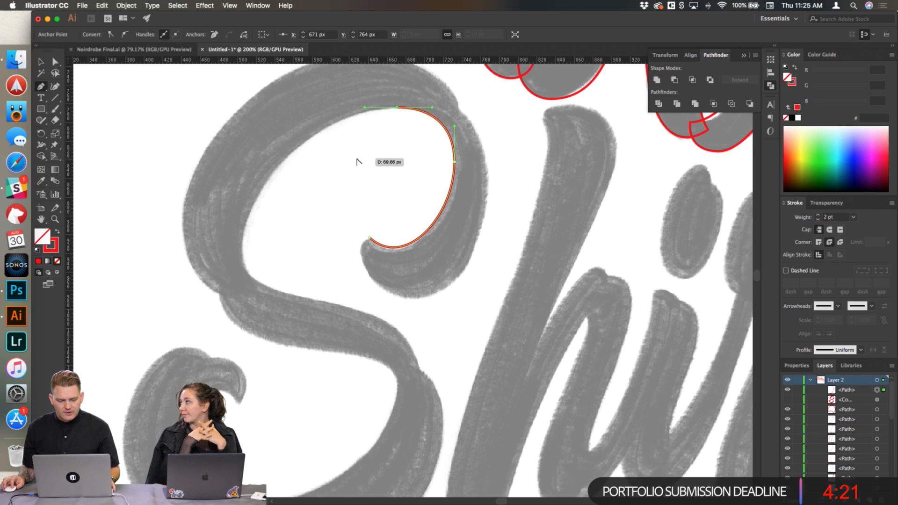
pyautogui.scroll(1, 357, 161)
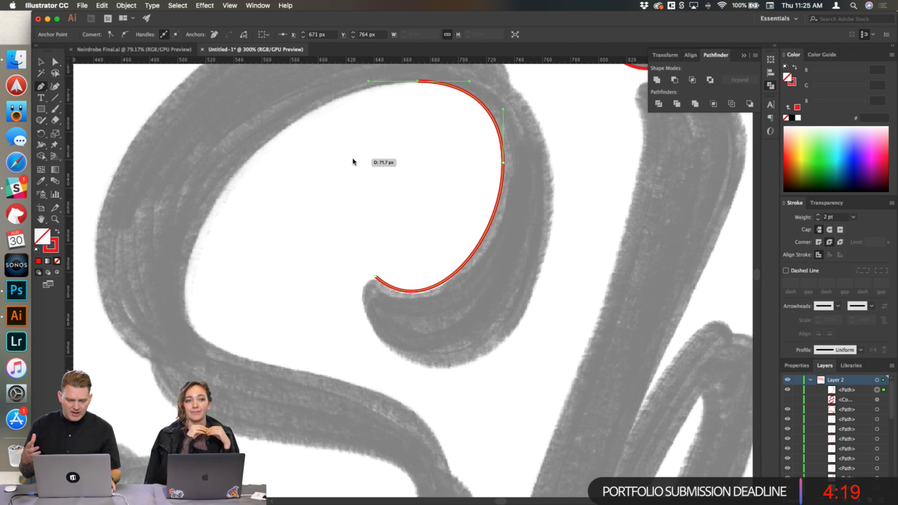
pyautogui.scroll(1, 260, 297)
pyautogui.scroll(3, 261, 296)
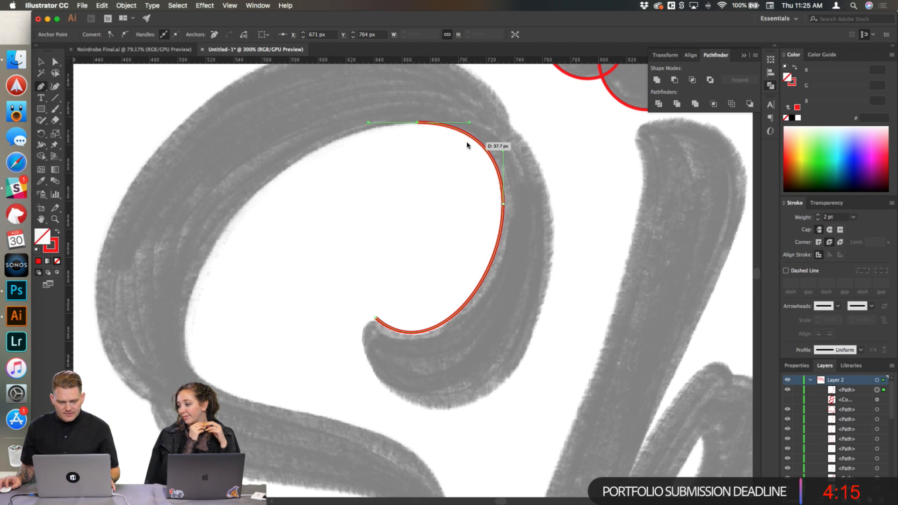
# Step: Turn the path back at the counter's top and curve it around the hook's outer edge to its widest point
pyautogui.moveTo(370, 124); pyautogui.dragTo(423, 115)
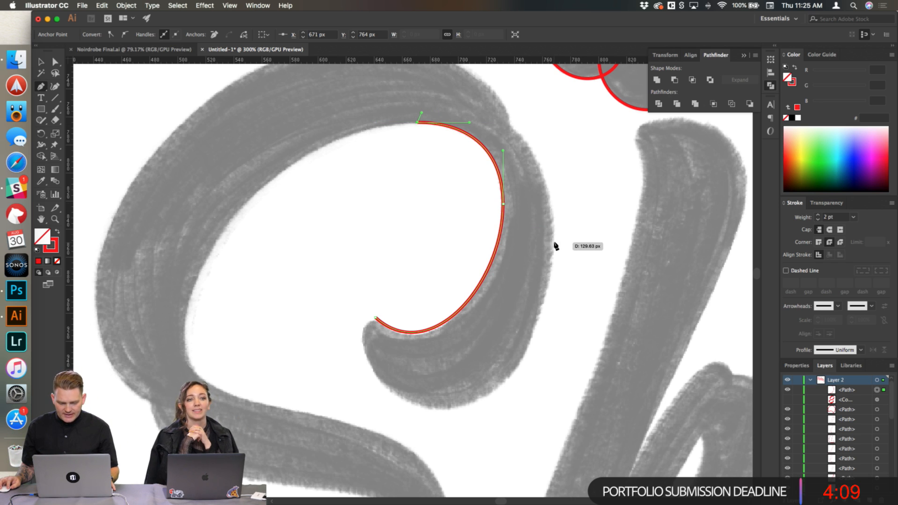
pyautogui.moveTo(554, 243); pyautogui.dragTo(554, 302)
pyautogui.moveTo(513, 181); pyautogui.dragTo(512, 129)
pyautogui.scroll(-5, 562, 234)
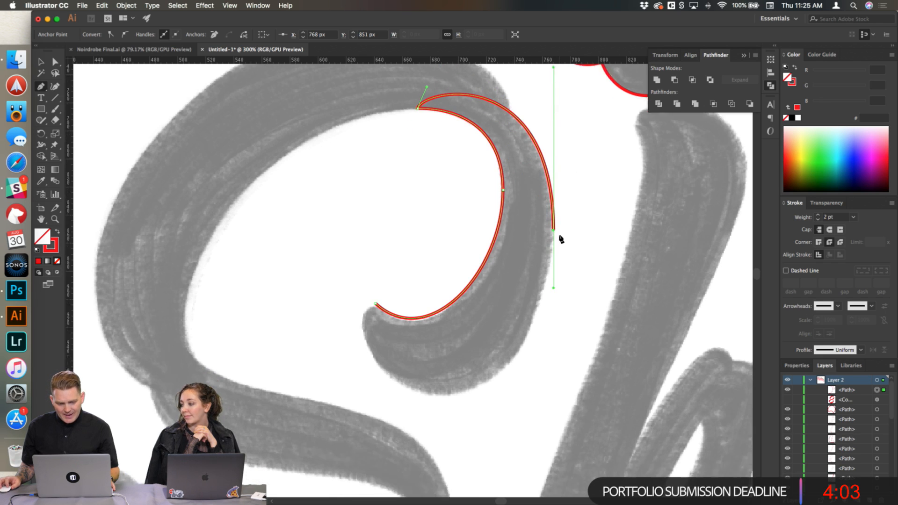
# Step: Trace the rounded underside of the S's upper terminal and close the hook path at its starting tip
pyautogui.click(442, 335)
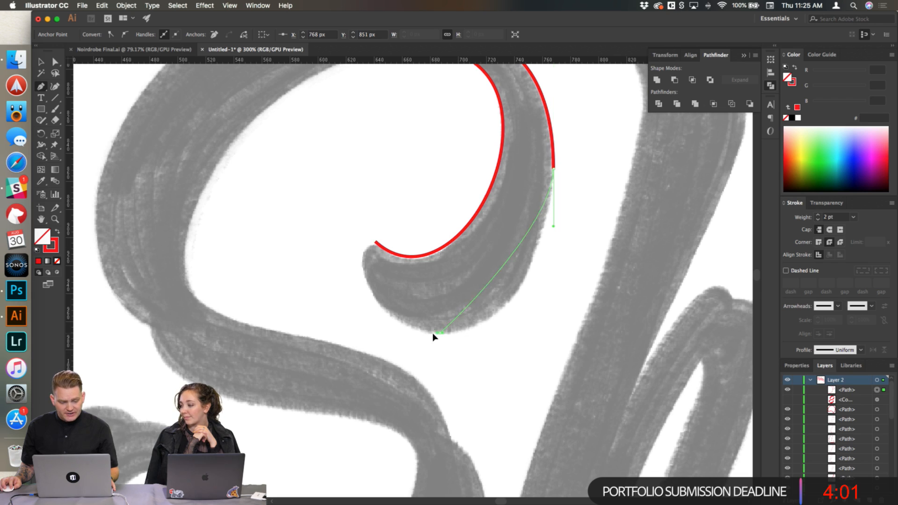
pyautogui.moveTo(527, 262); pyautogui.dragTo(532, 273)
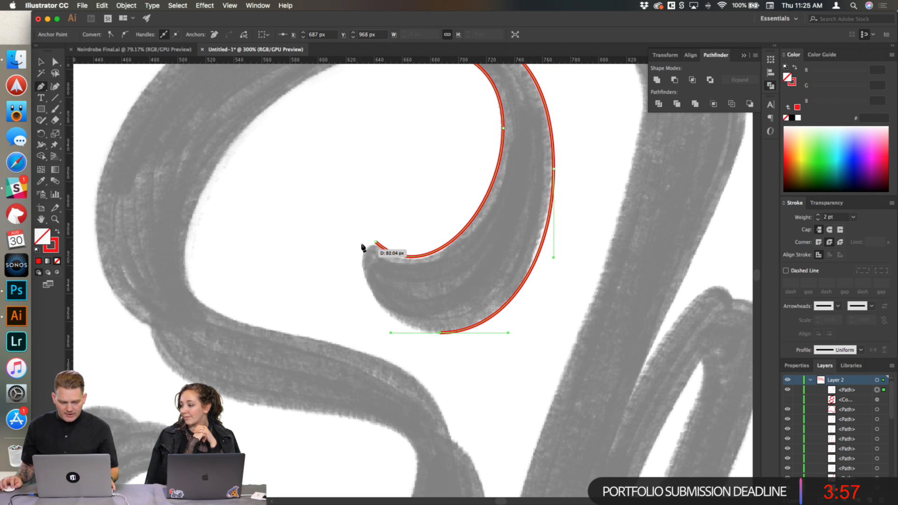
pyautogui.moveTo(376, 243); pyautogui.dragTo(396, 202)
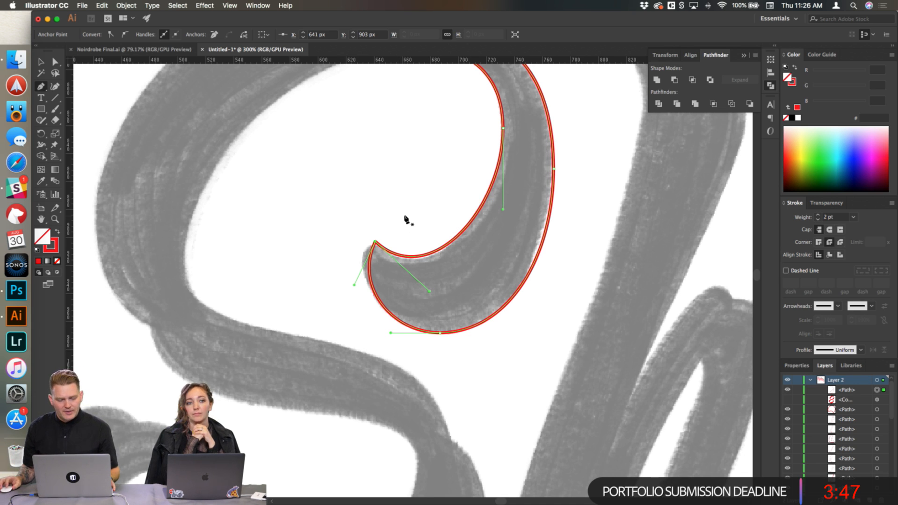
pyautogui.scroll(3, 406, 218)
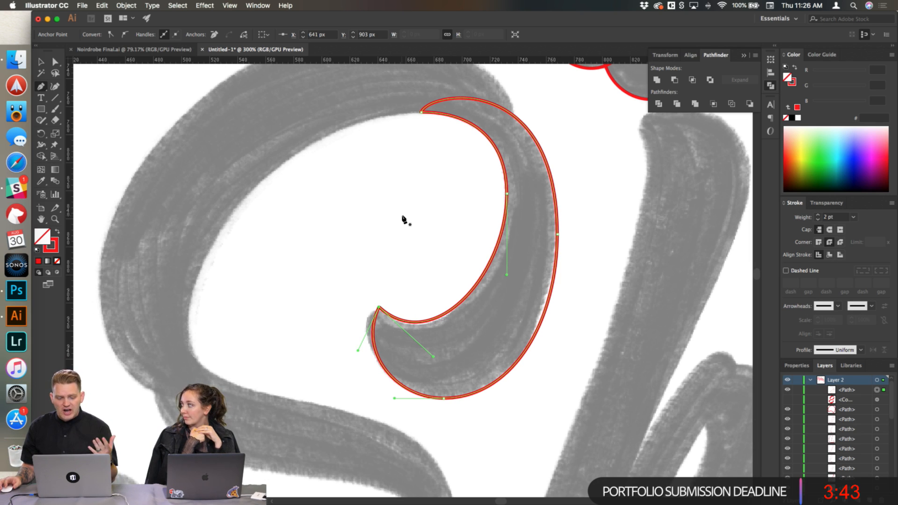
pyautogui.scroll(1, 520, 123)
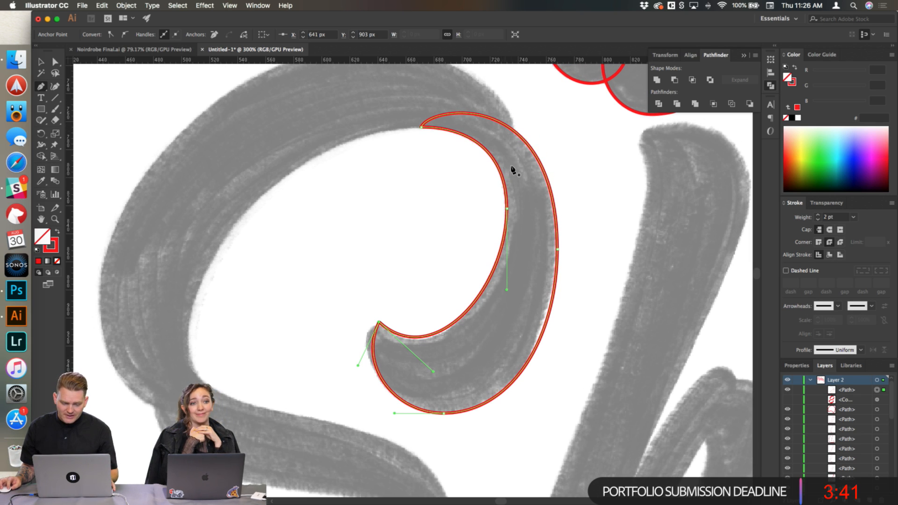
pyautogui.keyDown('super'); pyautogui.click(512, 170); pyautogui.keyUp('super')
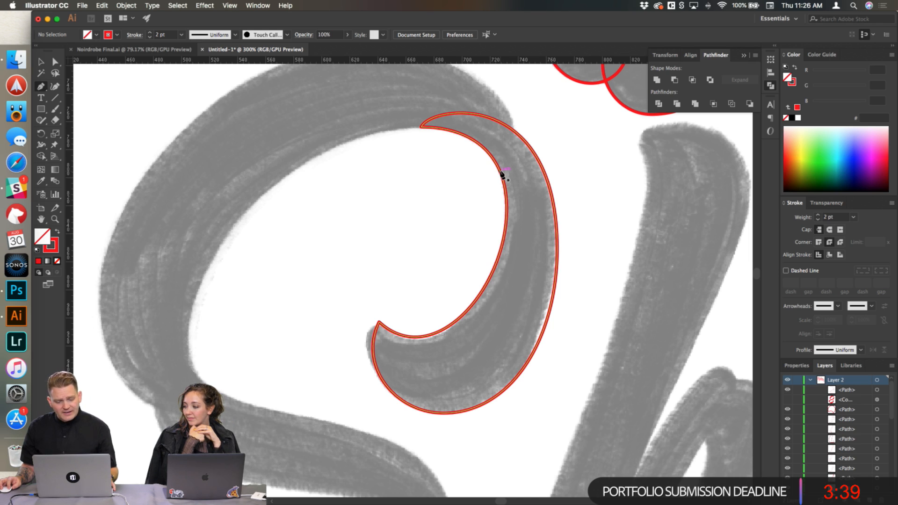
pyautogui.moveTo(501, 174); pyautogui.dragTo(511, 165)
pyautogui.press('super+z')
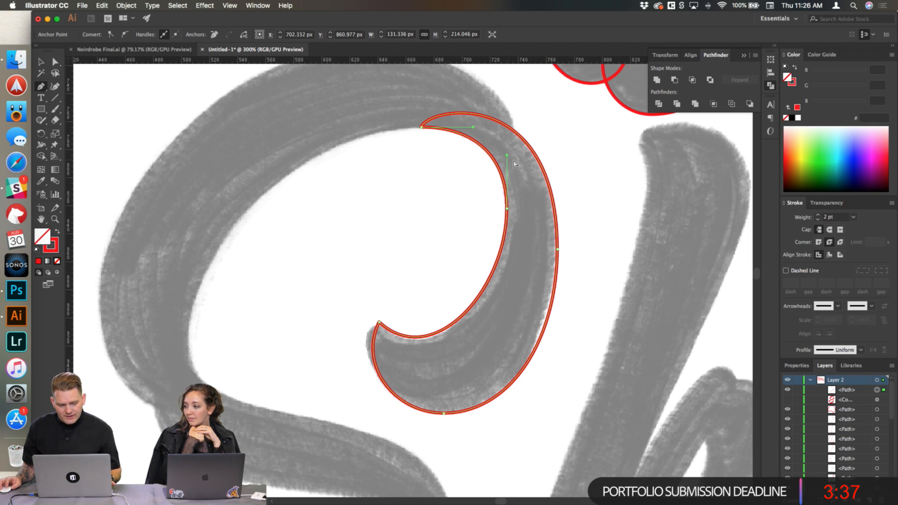
# Step: Deselect the hook and start a new path on its inner edge, curving over the S's top to its outermost left edge
pyautogui.keyDown('super'); pyautogui.click(523, 175); pyautogui.keyUp('super')
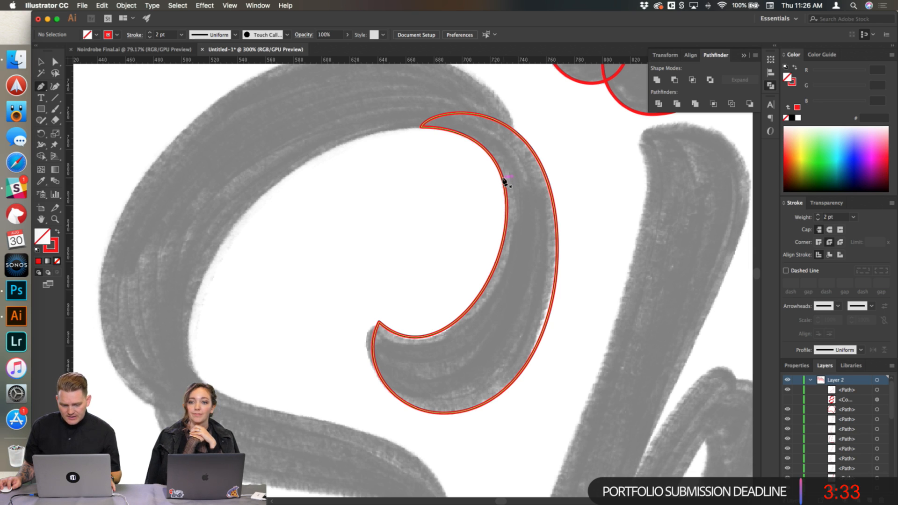
pyautogui.click(502, 170)
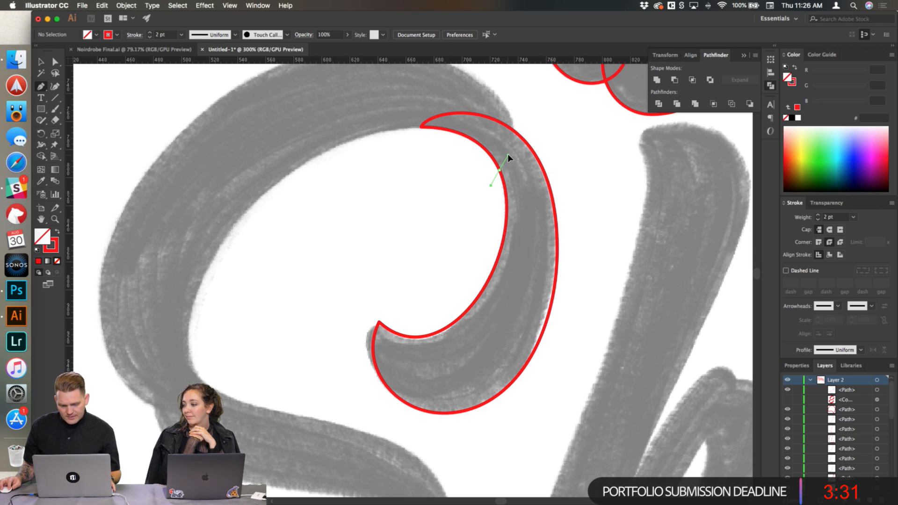
pyautogui.scroll(3, 449, 100)
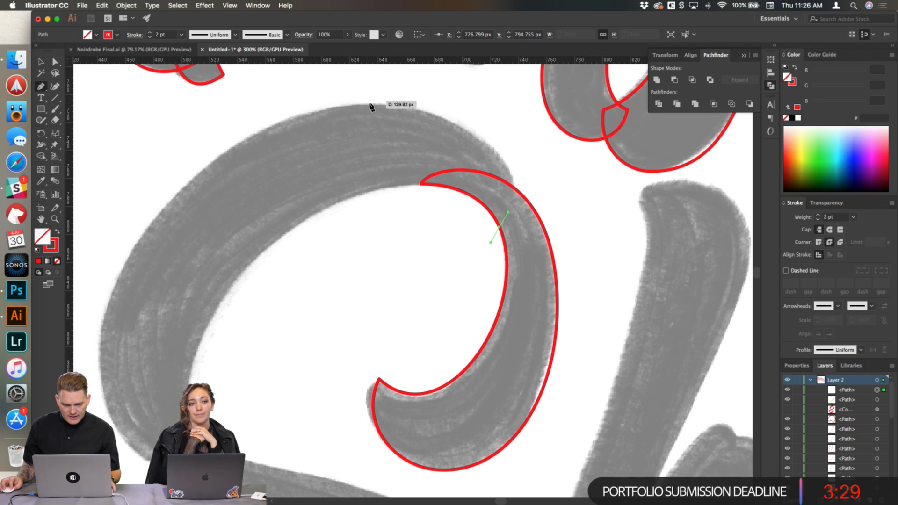
pyautogui.moveTo(374, 104); pyautogui.dragTo(450, 117)
pyautogui.moveTo(453, 160); pyautogui.dragTo(476, 139)
pyautogui.hscroll(-3, 328, 150)
pyautogui.hscroll(-2, 359, 159)
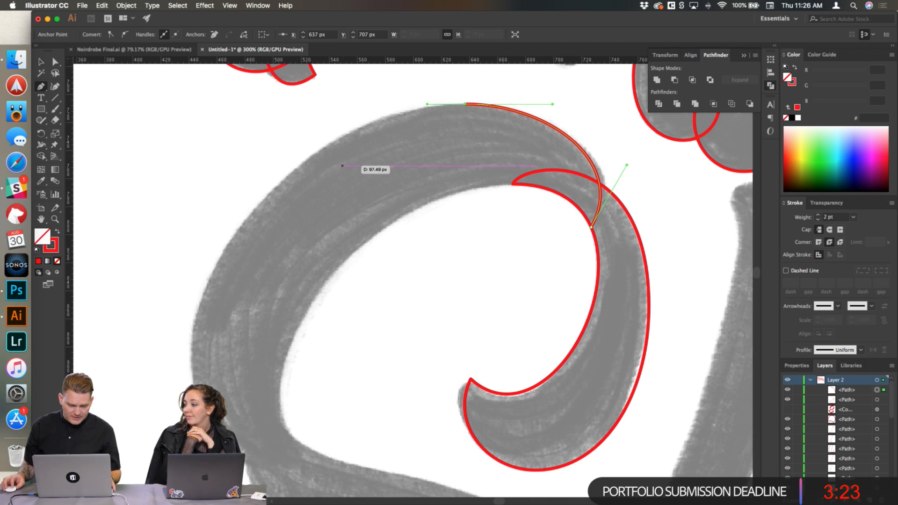
pyautogui.moveTo(191, 361); pyautogui.dragTo(191, 420)
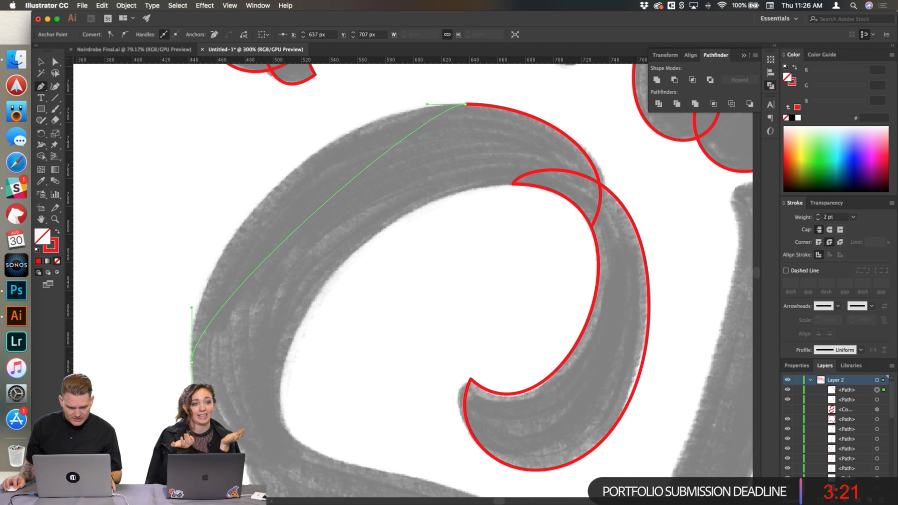
pyautogui.moveTo(351, 171); pyautogui.dragTo(308, 164)
# Step: Continue the outline around the lower bend of the S's upper bowl, ending in a corner where it meets the diagonal spine
pyautogui.scroll(-5, 327, 181)
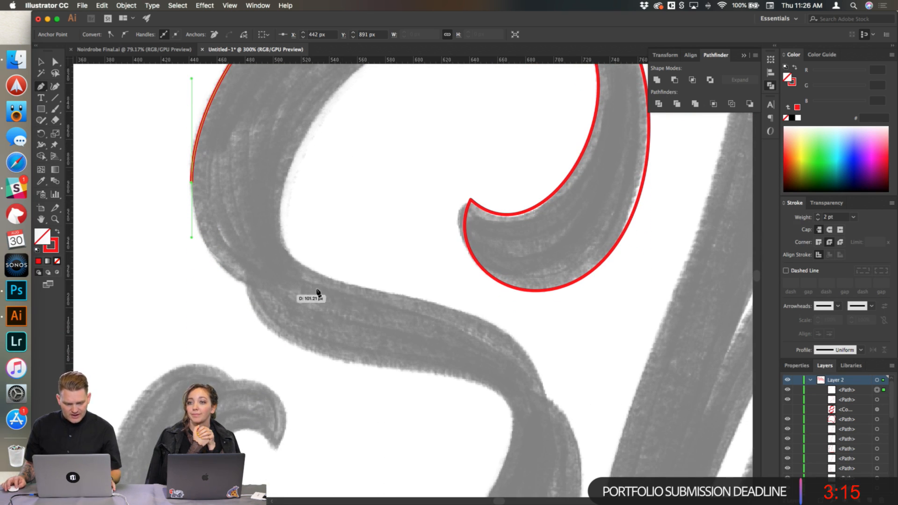
pyautogui.scroll(-4, 624, 436)
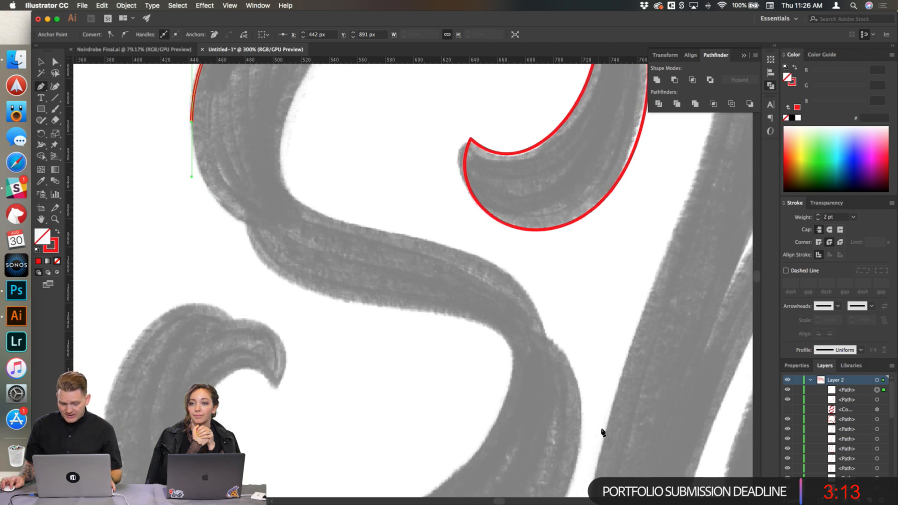
pyautogui.scroll(3, 346, 221)
pyautogui.scroll(4, 349, 224)
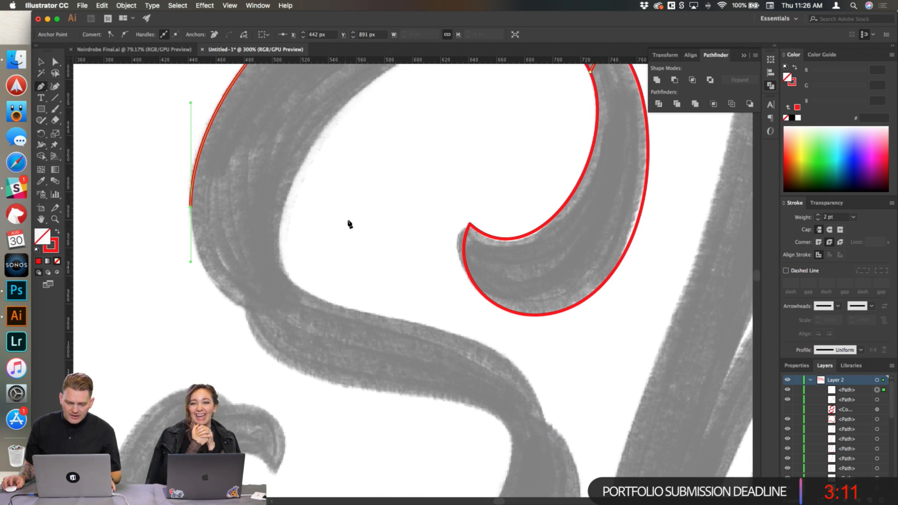
pyautogui.scroll(-4, 349, 227)
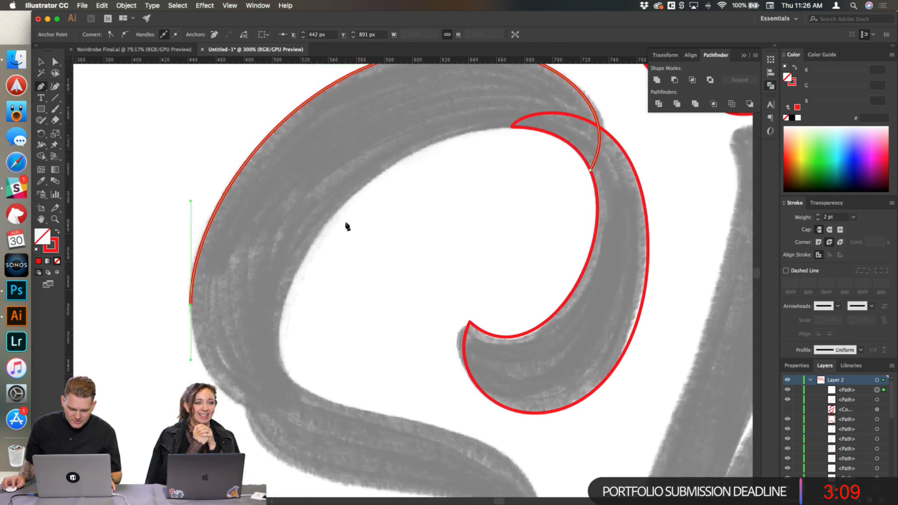
pyautogui.moveTo(258, 350); pyautogui.dragTo(290, 354)
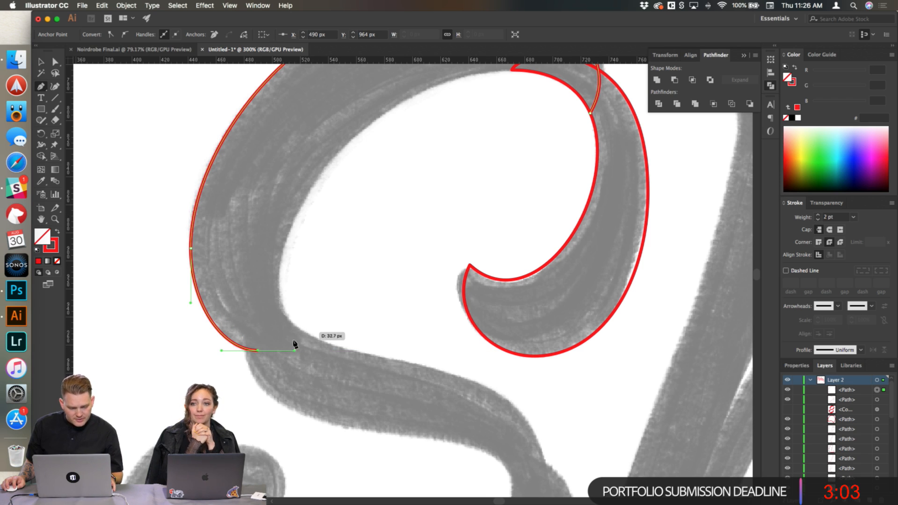
pyautogui.moveTo(294, 353); pyautogui.dragTo(279, 351)
pyautogui.click(309, 330)
pyautogui.moveTo(302, 326); pyautogui.dragTo(292, 330)
# Step: Trace the upper bowl's inner edge from the spine corner back up to the top of the counter
pyautogui.moveTo(277, 284); pyautogui.dragTo(277, 278)
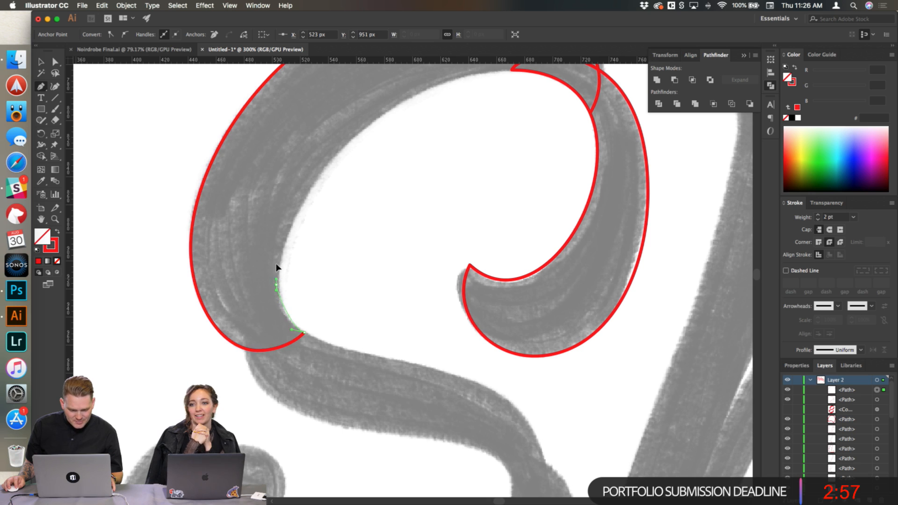
pyautogui.scroll(4, 290, 304)
pyautogui.moveTo(263, 383)
pyautogui.mouseDown()
pyautogui.moveTo(261, 337)
pyautogui.moveTo(277, 333)
pyautogui.mouseUp()
pyautogui.scroll(-4, 277, 332)
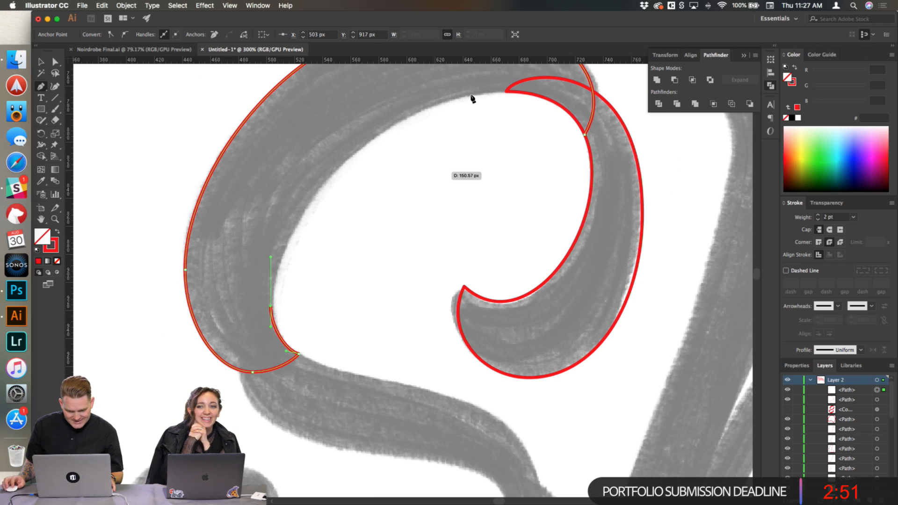
pyautogui.click(520, 91)
pyautogui.moveTo(412, 156); pyautogui.dragTo(379, 141)
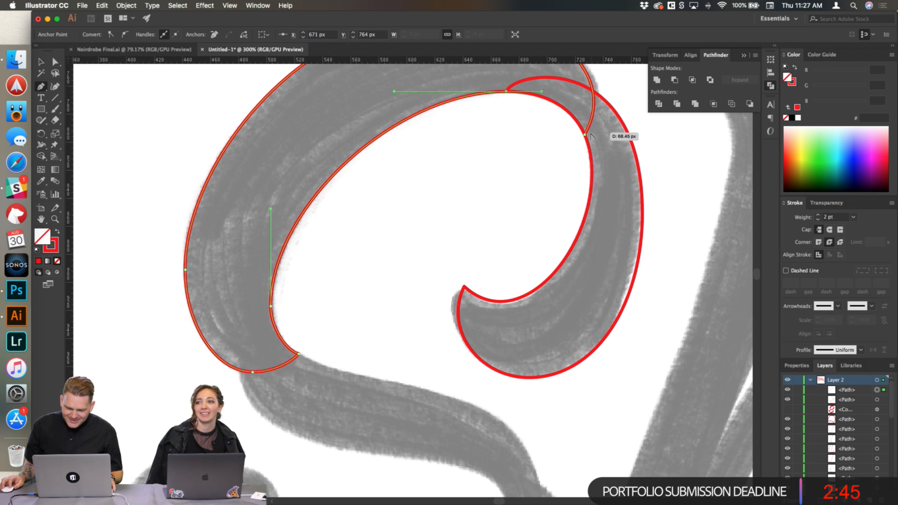
# Step: Close the upper bowl path at its starting anchor and bend the closing segment to match the hook's inner curve
pyautogui.scroll(1, 589, 137)
pyautogui.scroll(1, 588, 136)
pyautogui.moveTo(582, 135); pyautogui.dragTo(588, 155)
pyautogui.scroll(4, 584, 152)
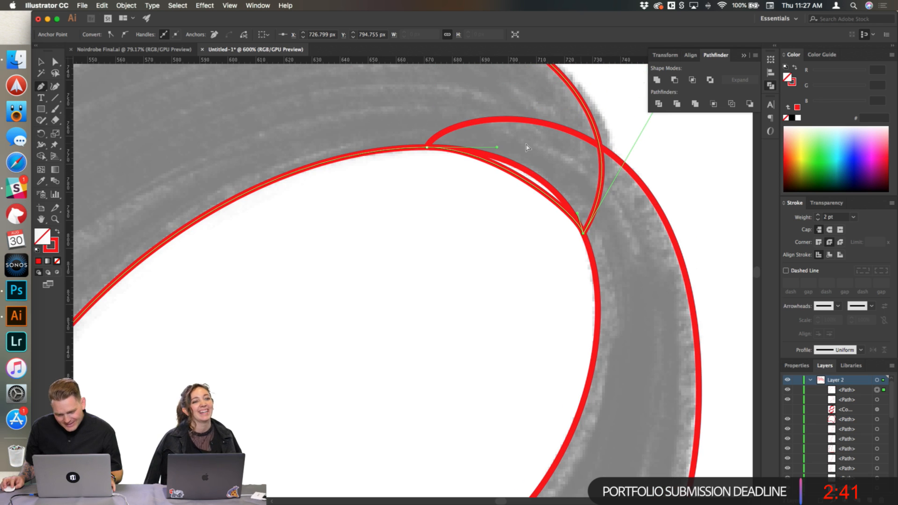
pyautogui.moveTo(529, 183); pyautogui.dragTo(533, 177)
pyautogui.scroll(-2, 520, 187)
pyautogui.scroll(-3, 468, 225)
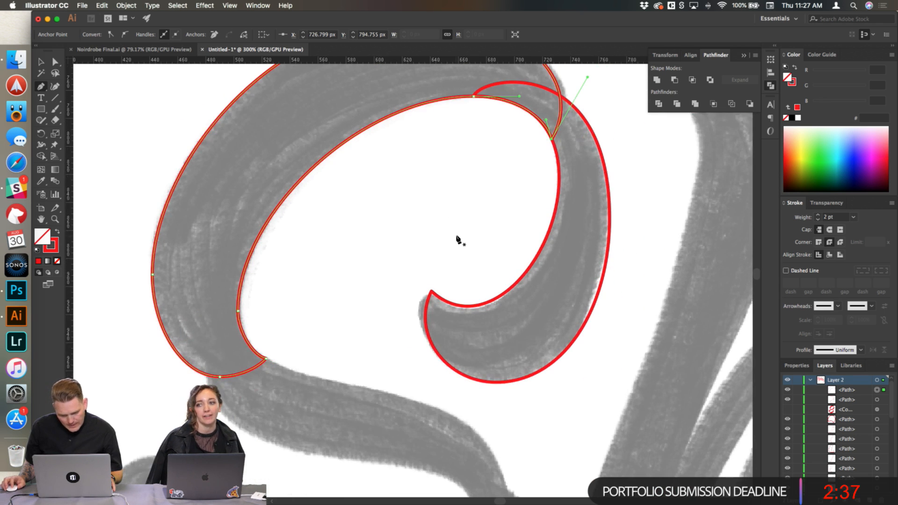
pyautogui.scroll(-2, 392, 281)
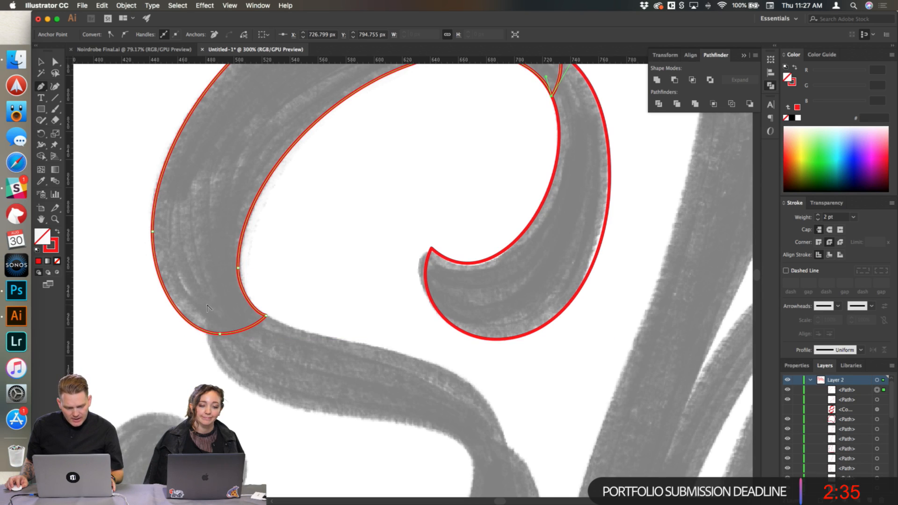
# Step: Start a new spine path inside the S's upper bowl, curving down to the outer left edge just below the bowl
pyautogui.scroll(1, 208, 307)
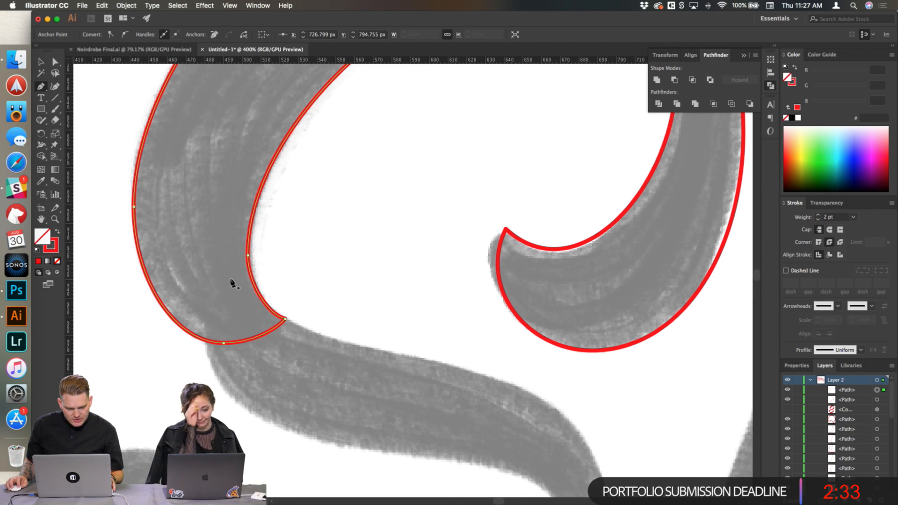
pyautogui.moveTo(229, 276); pyautogui.dragTo(212, 295)
pyautogui.scroll(-2, 211, 296)
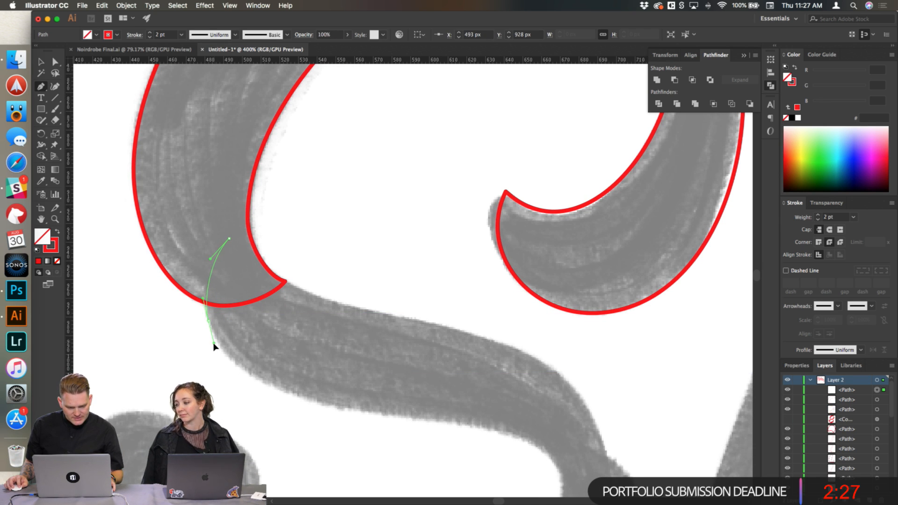
pyautogui.click(214, 346)
# Step: Trace the diagonal spine's lower edge down to the inner point where it meets the S's lower bowl, refining the curve's handles
pyautogui.scroll(-8, 247, 335)
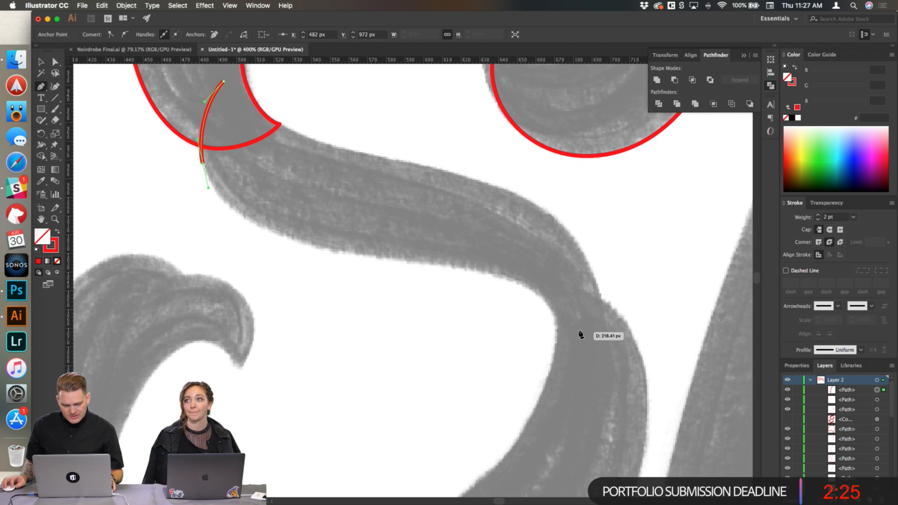
pyautogui.moveTo(555, 325); pyautogui.dragTo(556, 385)
pyautogui.moveTo(557, 269); pyautogui.dragTo(562, 244)
pyautogui.moveTo(209, 190); pyautogui.dragTo(242, 293)
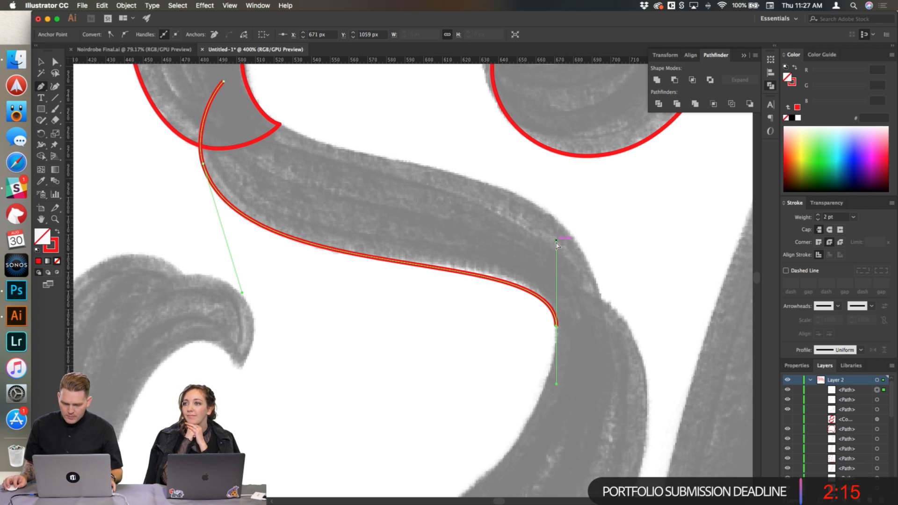
pyautogui.moveTo(557, 240)
pyautogui.mouseDown()
pyautogui.moveTo(557, 231)
pyautogui.moveTo(570, 237)
pyautogui.mouseUp()
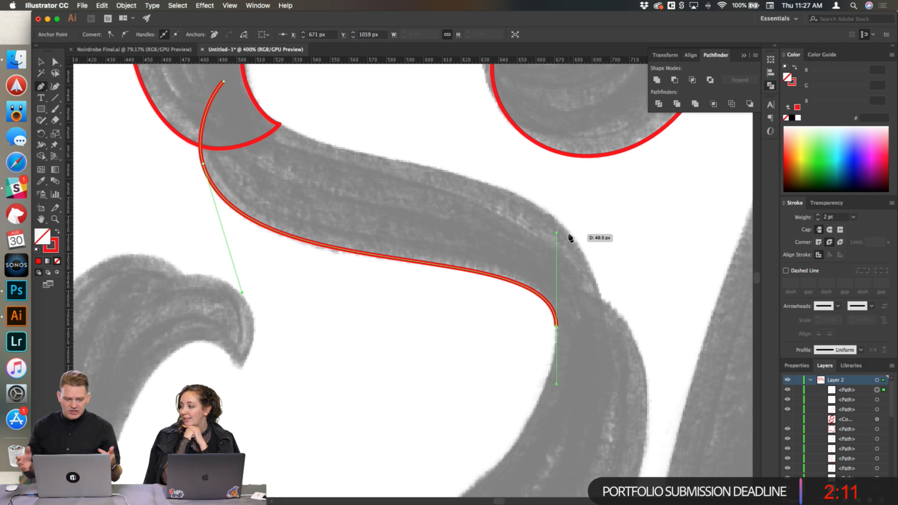
# Step: Make the spine's end anchor a corner and curve its rounded lower end up to the spine's outer right edge
pyautogui.click(225, 84)
pyautogui.press('super+z')
pyautogui.scroll(-1, 273, 115)
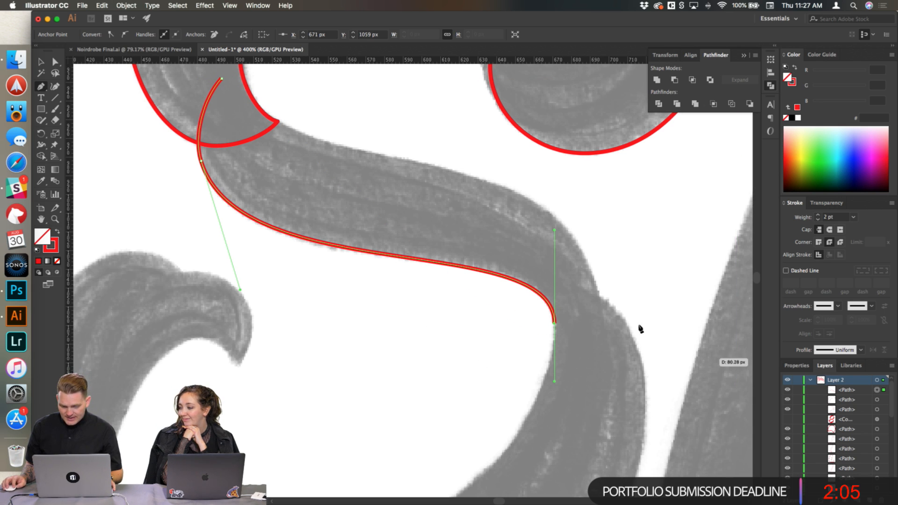
pyautogui.moveTo(555, 323); pyautogui.dragTo(567, 322)
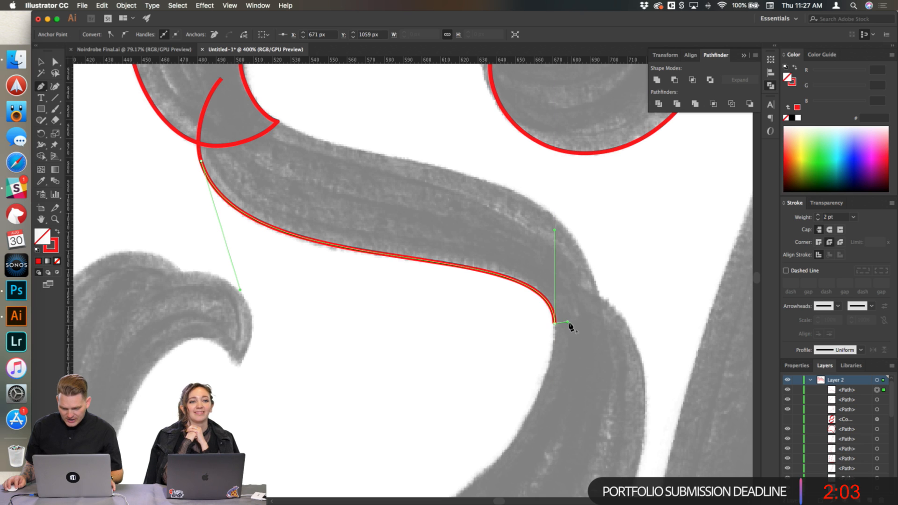
pyautogui.scroll(-1, 656, 414)
pyautogui.scroll(-5, 657, 414)
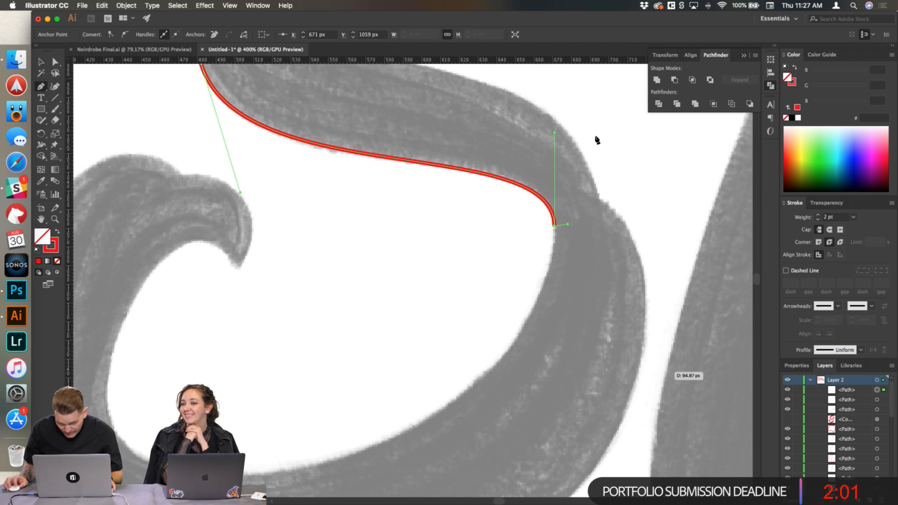
pyautogui.moveTo(537, 266); pyautogui.dragTo(573, 200)
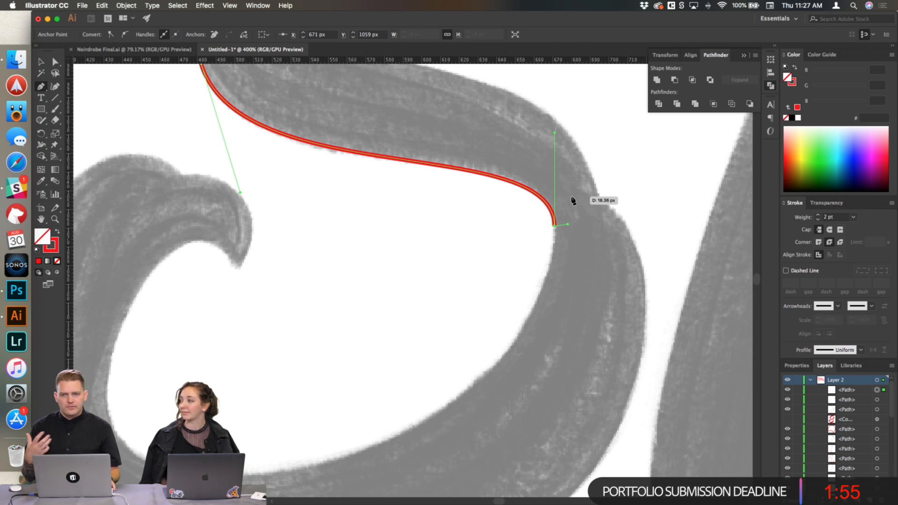
pyautogui.moveTo(557, 237); pyautogui.dragTo(568, 228)
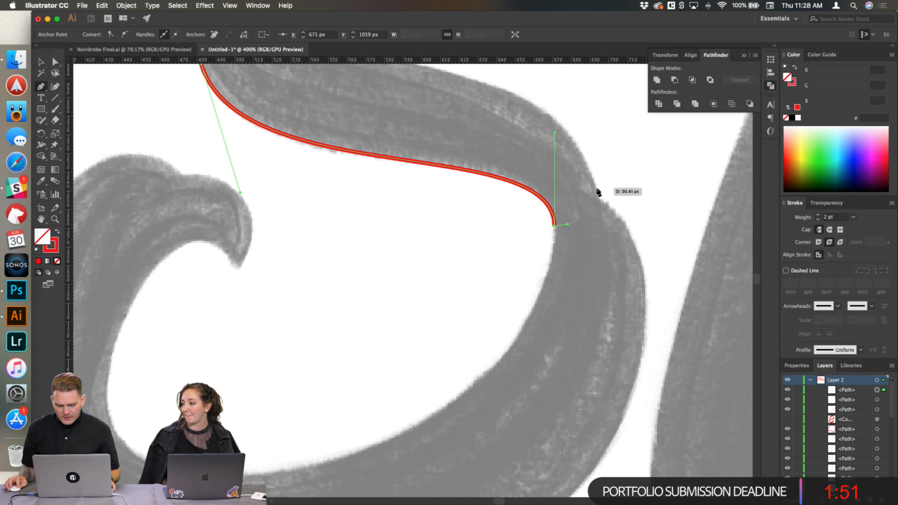
pyautogui.moveTo(592, 177); pyautogui.dragTo(588, 212)
# Step: Close the spine path at its starting anchor and shift that anchor slightly up toward the upper bowl's inner edge
pyautogui.scroll(4, 593, 206)
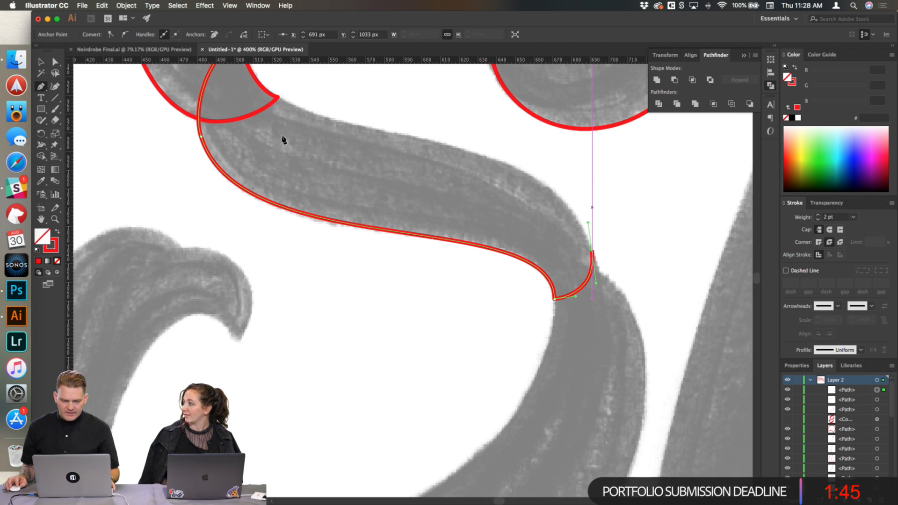
pyautogui.scroll(3, 225, 99)
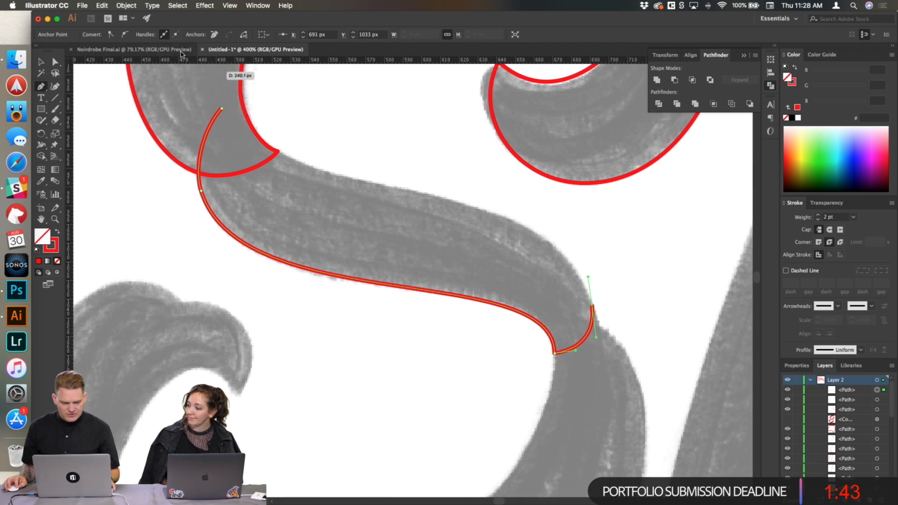
pyautogui.moveTo(222, 108); pyautogui.dragTo(226, 226)
pyautogui.moveTo(222, 267); pyautogui.dragTo(204, 274)
pyautogui.scroll(-4, 248, 326)
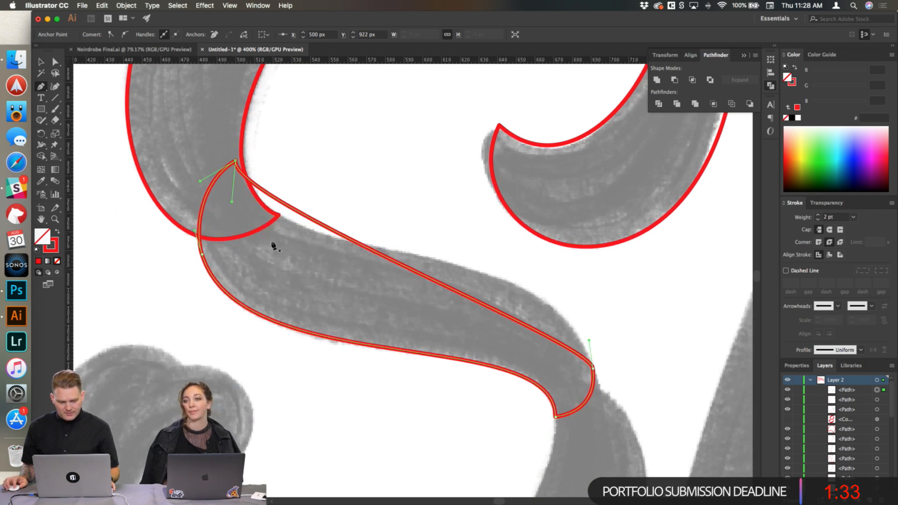
# Step: Bend the closing segment with the handles at both ends so it follows the diagonal spine's upper edge
pyautogui.moveTo(231, 204); pyautogui.dragTo(247, 259)
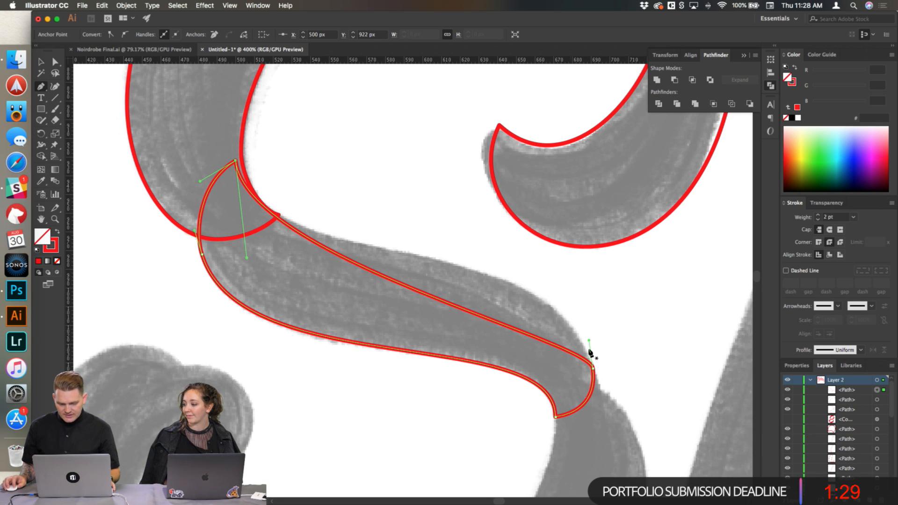
pyautogui.moveTo(590, 343); pyautogui.dragTo(566, 233)
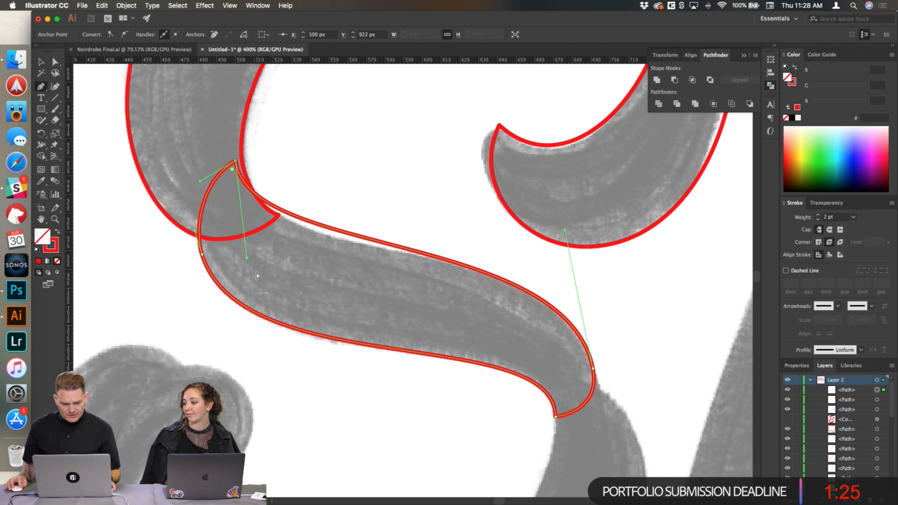
pyautogui.moveTo(248, 259); pyautogui.dragTo(250, 276)
# Step: Deselect the spine and start a path at its inner lower corner, tracing the lower bowl's inner edge to the counter's bottom
pyautogui.scroll(-5, 568, 357)
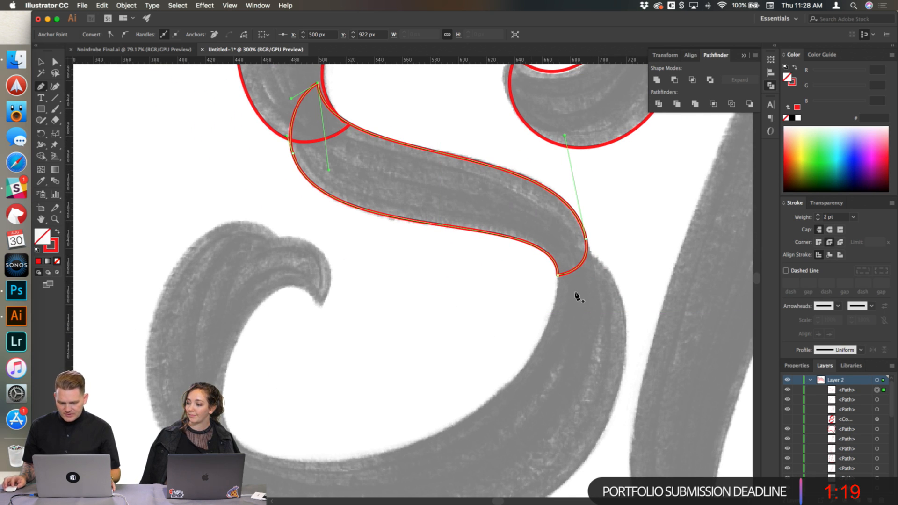
pyautogui.keyDown('super'); pyautogui.click(582, 281); pyautogui.keyUp('super')
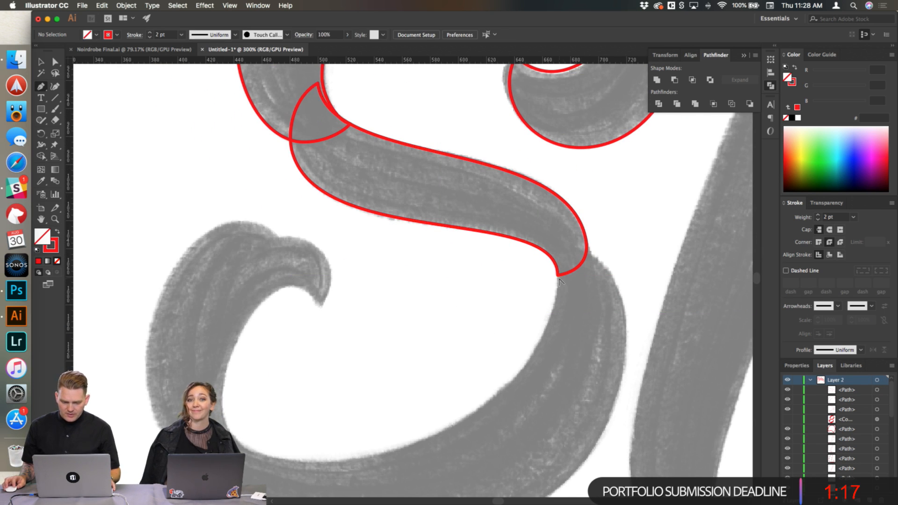
pyautogui.scroll(2, 560, 280)
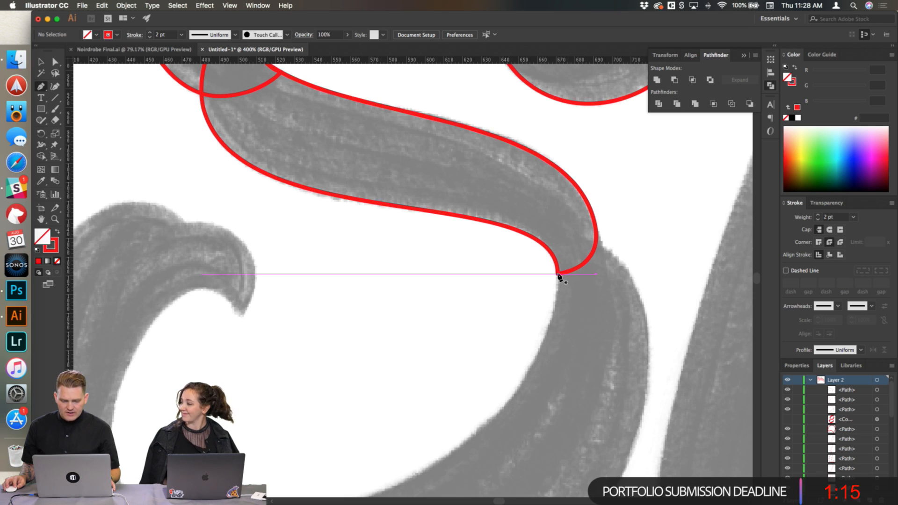
pyautogui.moveTo(558, 274); pyautogui.dragTo(558, 294)
pyautogui.scroll(-2, 548, 316)
pyautogui.scroll(-2, 547, 319)
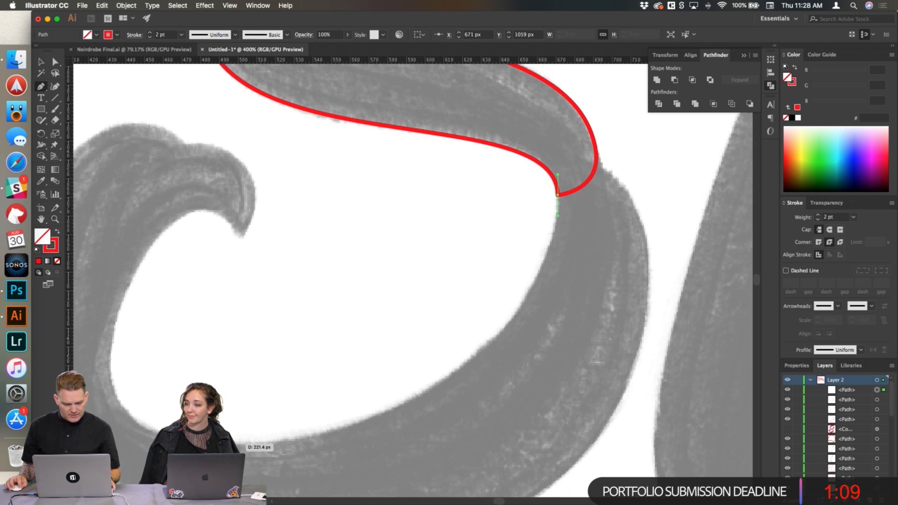
pyautogui.moveTo(227, 444); pyautogui.dragTo(146, 444)
pyautogui.moveTo(455, 305); pyautogui.dragTo(482, 357)
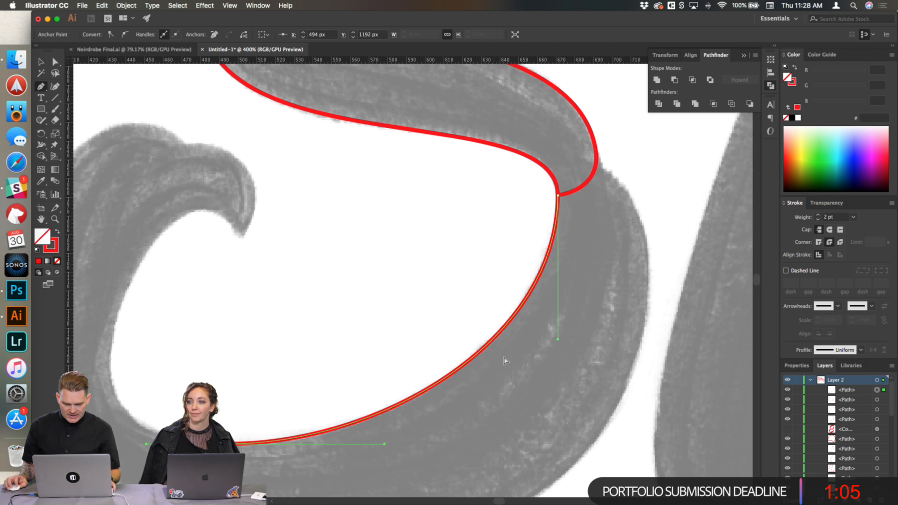
# Step: Continue the inner edge around the counter's lower left curve, ending in a corner on the terminal's inner side
pyautogui.hscroll(-8, 351, 248)
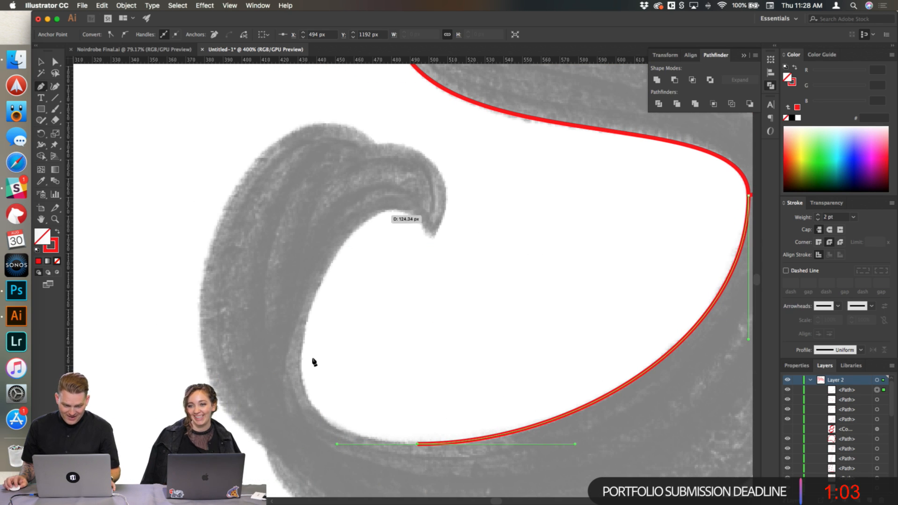
pyautogui.scroll(-4, 349, 423)
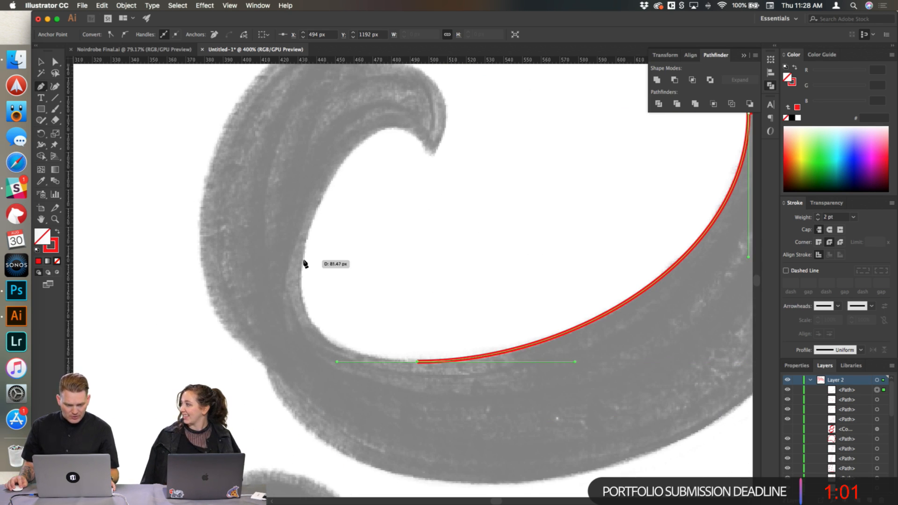
pyautogui.moveTo(302, 262); pyautogui.dragTo(307, 230)
pyautogui.moveTo(325, 322); pyautogui.dragTo(314, 329)
pyautogui.moveTo(306, 234); pyautogui.dragTo(283, 268)
pyautogui.scroll(-3, 309, 297)
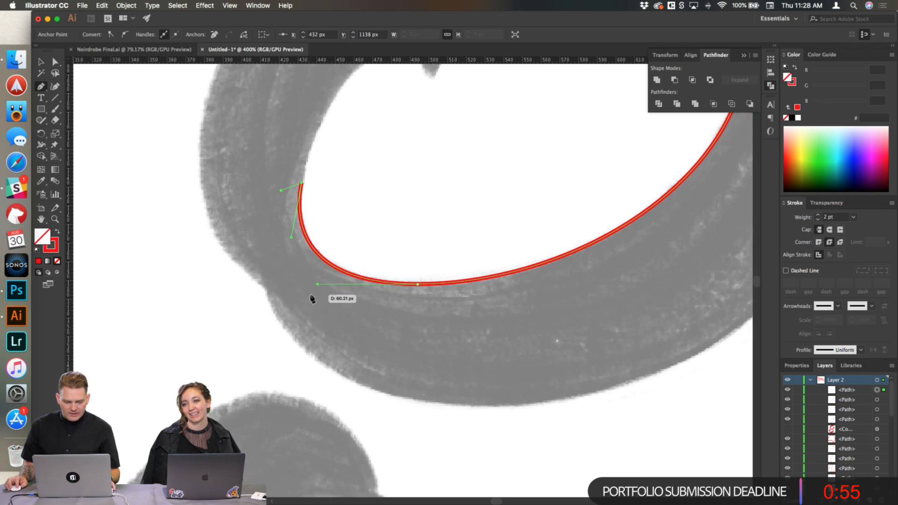
# Step: Trace the lower bowl's rounded left end from the corner down to the S's lowest point, adjusting the handles to fit
pyautogui.moveTo(489, 406); pyautogui.dragTo(609, 406)
pyautogui.moveTo(351, 292); pyautogui.dragTo(274, 304)
pyautogui.moveTo(335, 407); pyautogui.dragTo(253, 406)
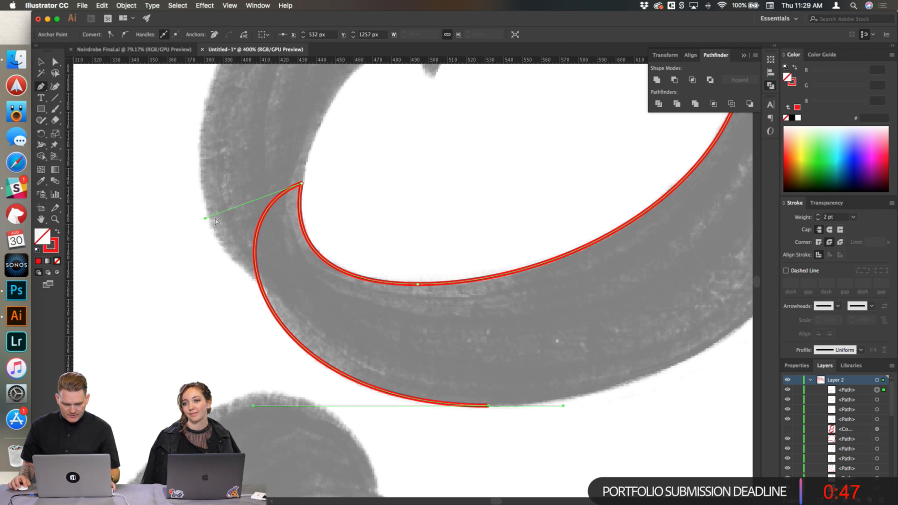
pyautogui.moveTo(206, 219); pyautogui.dragTo(214, 216)
# Step: Trace the lower bowl's outer edge from the S's lowest point up to its outermost right edge
pyautogui.hscroll(1, 667, 204)
pyautogui.hscroll(5, 666, 204)
pyautogui.scroll(-2, 666, 204)
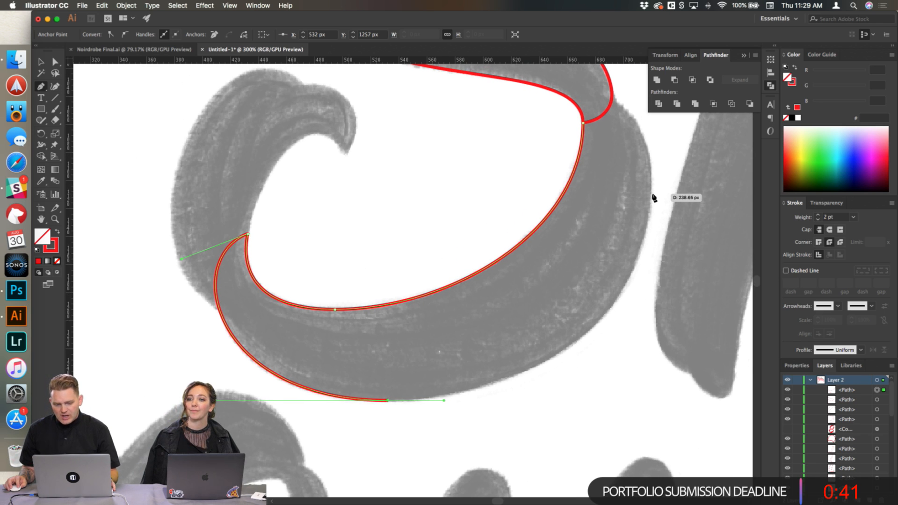
pyautogui.moveTo(652, 193); pyautogui.dragTo(652, 131)
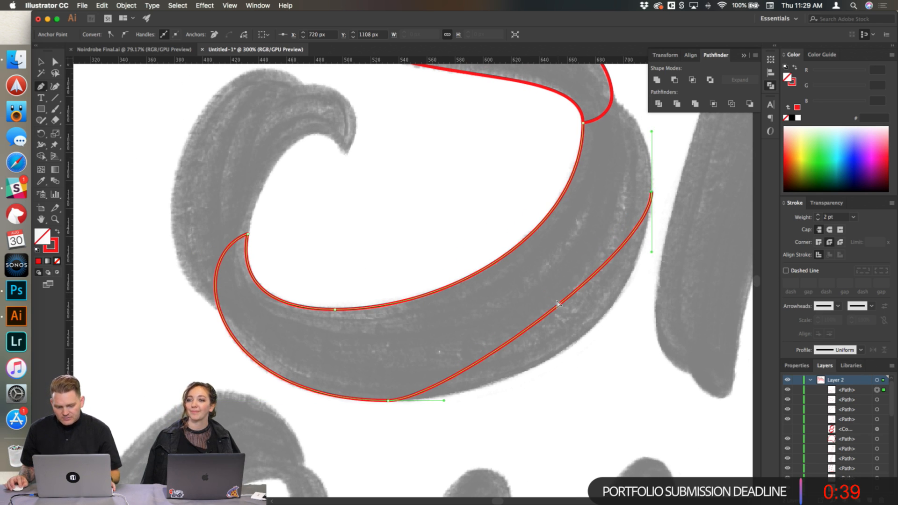
pyautogui.moveTo(557, 309); pyautogui.dragTo(592, 332)
# Step: Curve the lower bowl's top over the spine's end and close the path at its starting anchor
pyautogui.scroll(5, 655, 290)
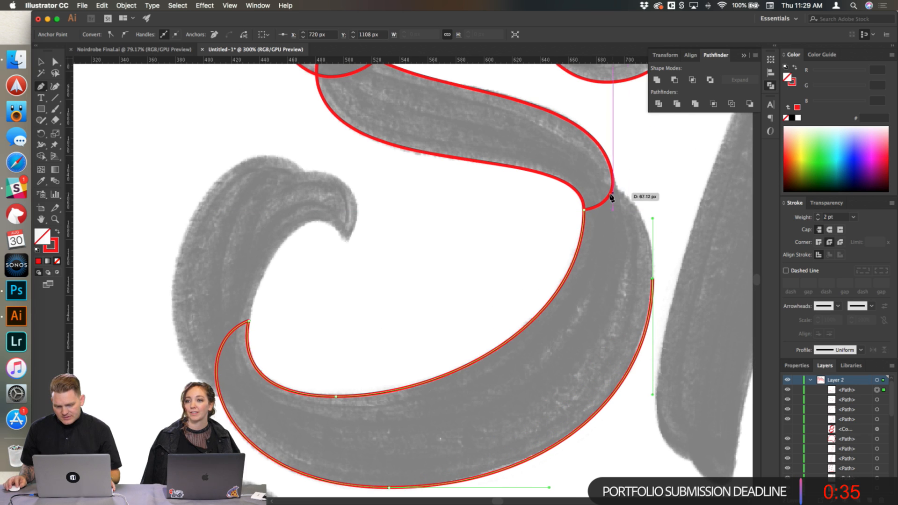
pyautogui.moveTo(606, 186); pyautogui.dragTo(582, 186)
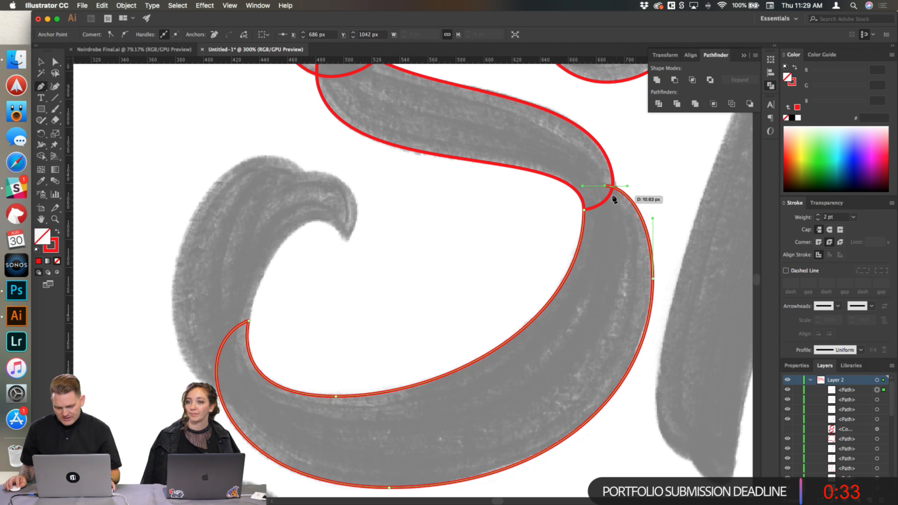
pyautogui.scroll(2, 607, 198)
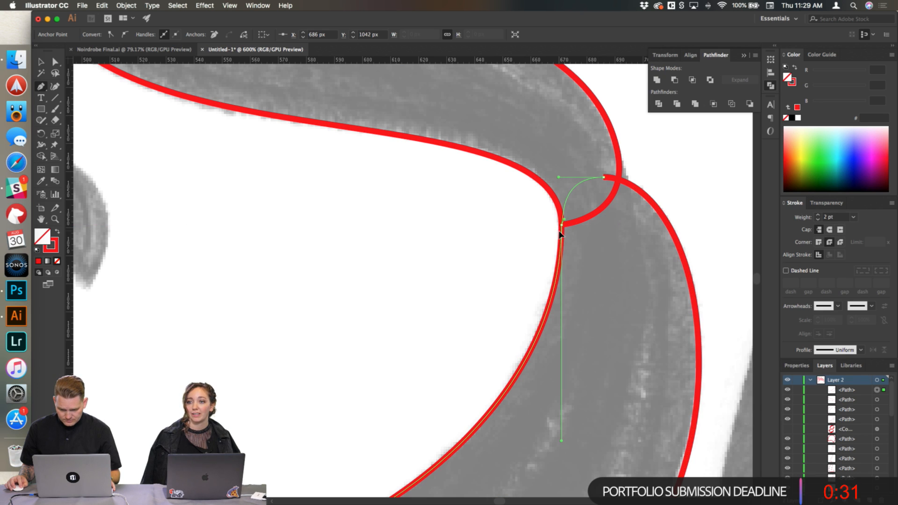
pyautogui.moveTo(560, 235); pyautogui.dragTo(560, 236)
# Step: Deselect the lower bowl and start the terminal's path inside its left end, curving up to the terminal's outermost left edge
pyautogui.keyDown('super'); pyautogui.click(608, 242); pyautogui.keyUp('super')
pyautogui.scroll(-2, 608, 241)
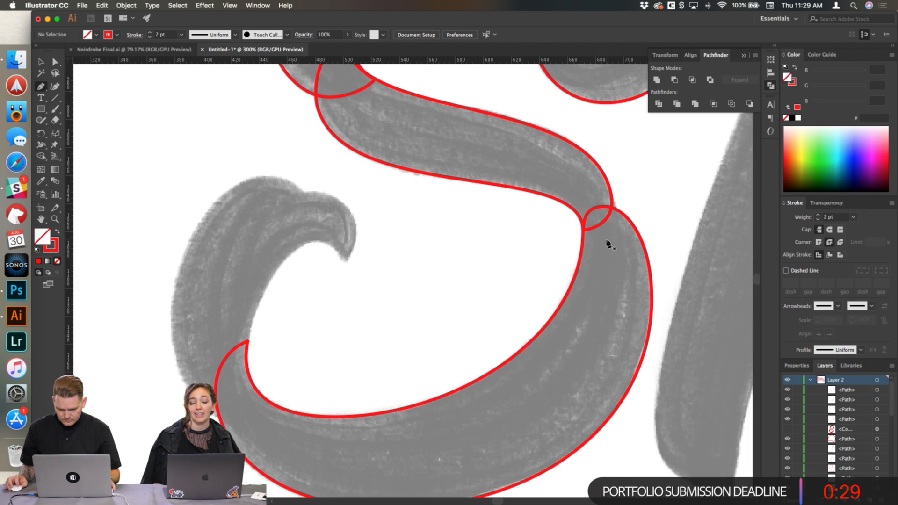
pyautogui.scroll(-2, 603, 242)
pyautogui.scroll(-1, 601, 242)
pyautogui.moveTo(249, 356); pyautogui.dragTo(228, 360)
pyautogui.moveTo(171, 266); pyautogui.dragTo(171, 201)
pyautogui.moveTo(199, 330); pyautogui.dragTo(188, 340)
# Step: Continue the outline over the terminal's top and down to its inner edge, ending in a corner
pyautogui.click(263, 123)
pyautogui.moveTo(215, 171); pyautogui.dragTo(200, 164)
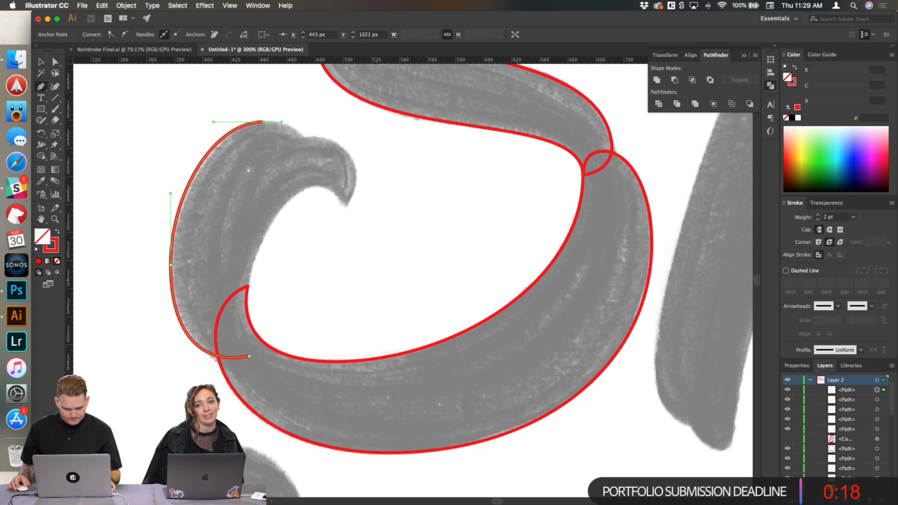
pyautogui.click(316, 186)
pyautogui.moveTo(307, 168); pyautogui.dragTo(305, 140)
pyautogui.moveTo(316, 199); pyautogui.dragTo(300, 190)
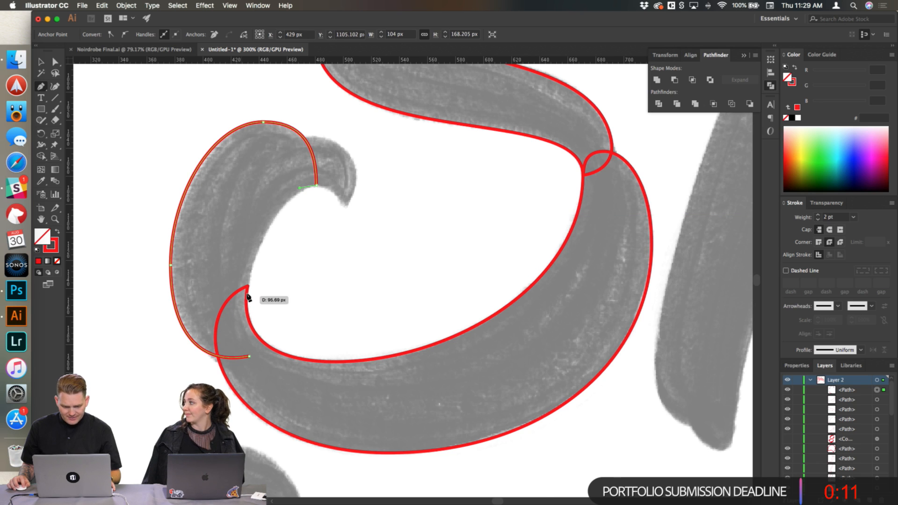
# Step: Close the terminal path at its starting anchor and bend the closing segment to match the terminal's inner edge
pyautogui.scroll(1, 248, 296)
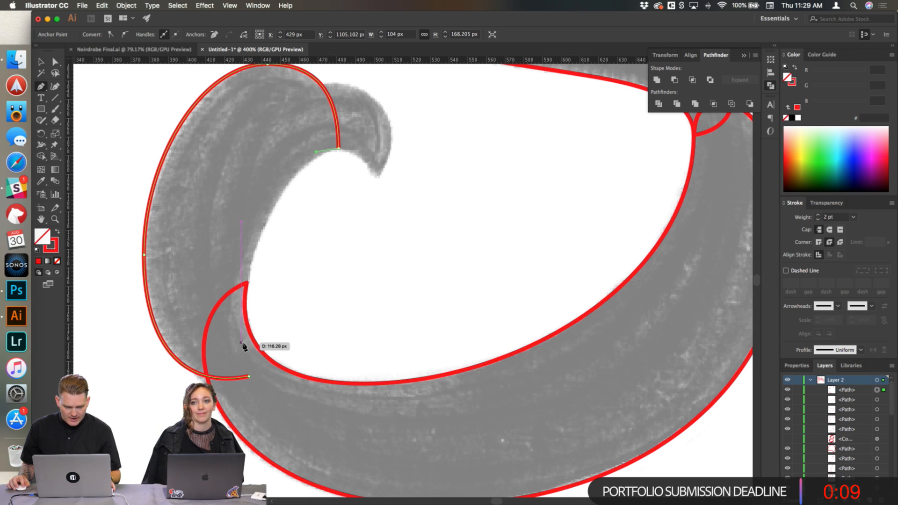
pyautogui.moveTo(249, 377); pyautogui.dragTo(260, 407)
pyautogui.press('super+z')
pyautogui.moveTo(248, 377); pyautogui.dragTo(267, 460)
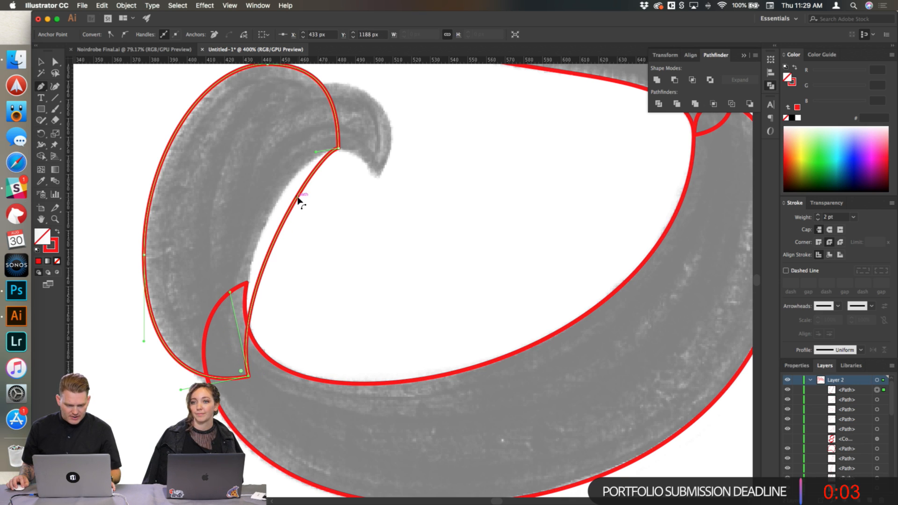
pyautogui.moveTo(296, 201); pyautogui.dragTo(279, 198)
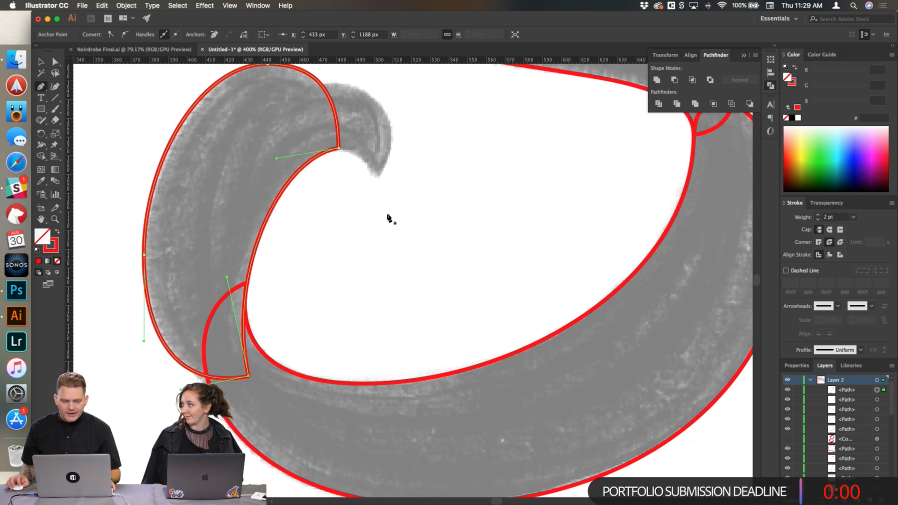
# Step: Deselect the terminal and start the curled tip's path inside the terminal, on its inner edge
pyautogui.scroll(3, 394, 182)
pyautogui.keyDown('super'); pyautogui.click(394, 187); pyautogui.keyUp('super')
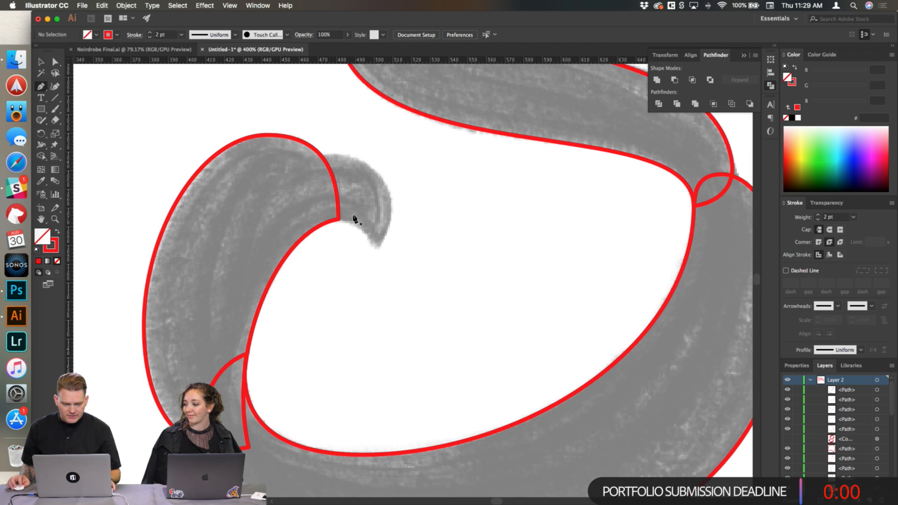
pyautogui.scroll(2, 354, 228)
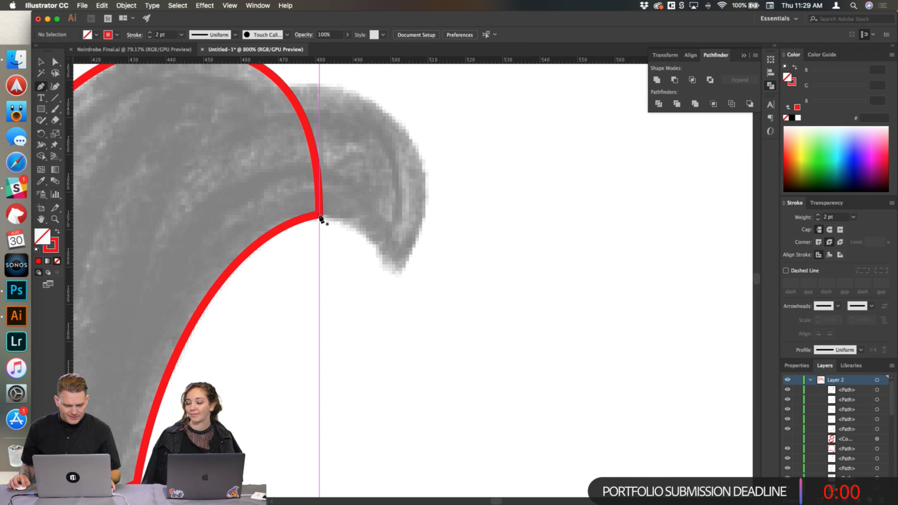
pyautogui.moveTo(319, 215); pyautogui.dragTo(344, 216)
pyautogui.press('Escape')
pyautogui.moveTo(274, 236); pyautogui.dragTo(280, 227)
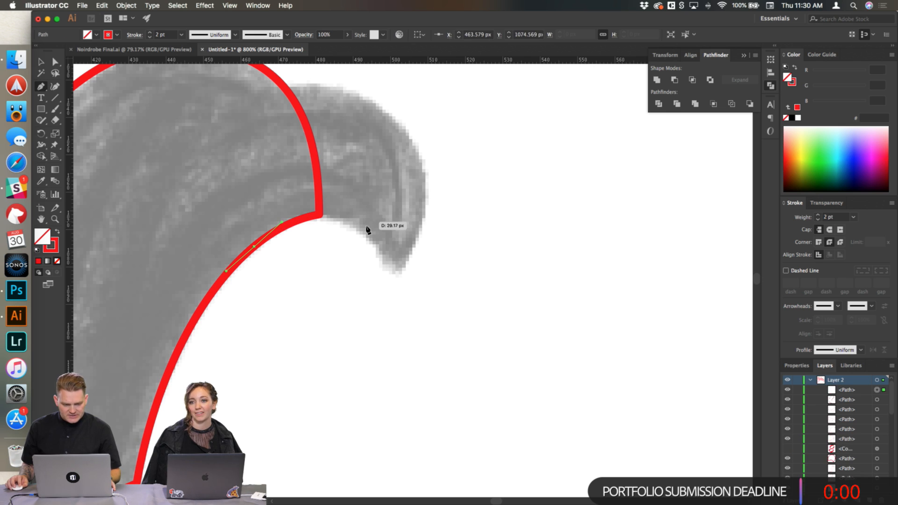
# Step: Curve the curl's underside down to its point, match it to the sketch and angle the outgoing handle toward the outer edge
pyautogui.moveTo(395, 274); pyautogui.dragTo(397, 314)
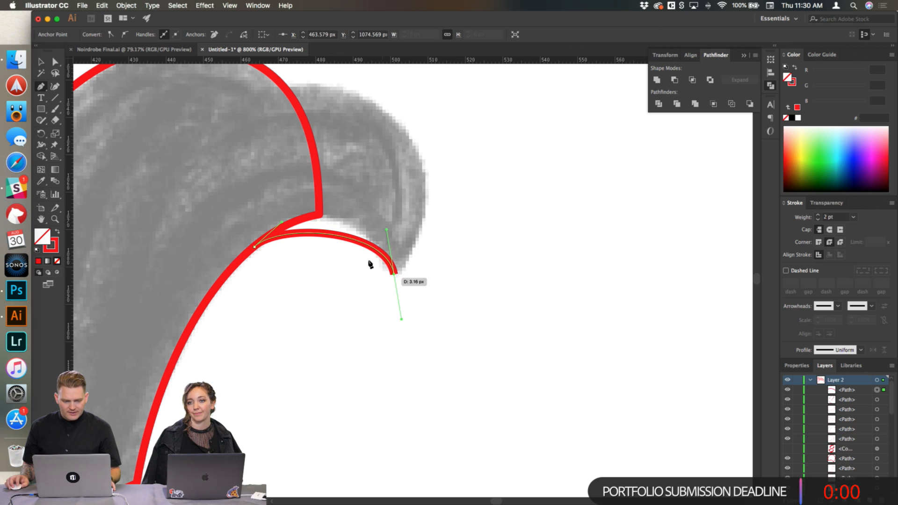
pyautogui.moveTo(353, 242); pyautogui.dragTo(357, 217)
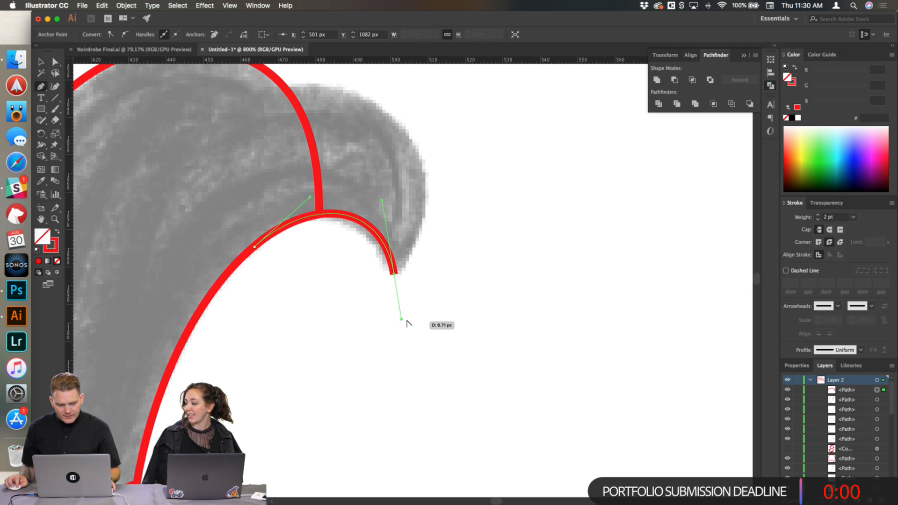
pyautogui.moveTo(401, 318); pyautogui.dragTo(434, 267)
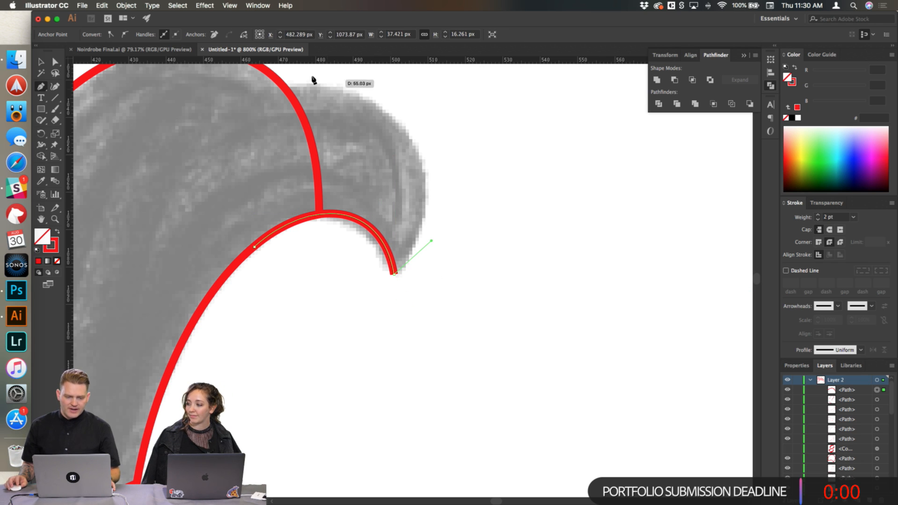
# Step: Carry the outline around the curl's outer edge to its top, close the path at its starting anchor and deselect it
pyautogui.moveTo(308, 83); pyautogui.dragTo(244, 84)
pyautogui.moveTo(393, 178)
pyautogui.mouseDown()
pyautogui.moveTo(415, 161)
pyautogui.moveTo(421, 170)
pyautogui.moveTo(411, 153)
pyautogui.mouseUp()
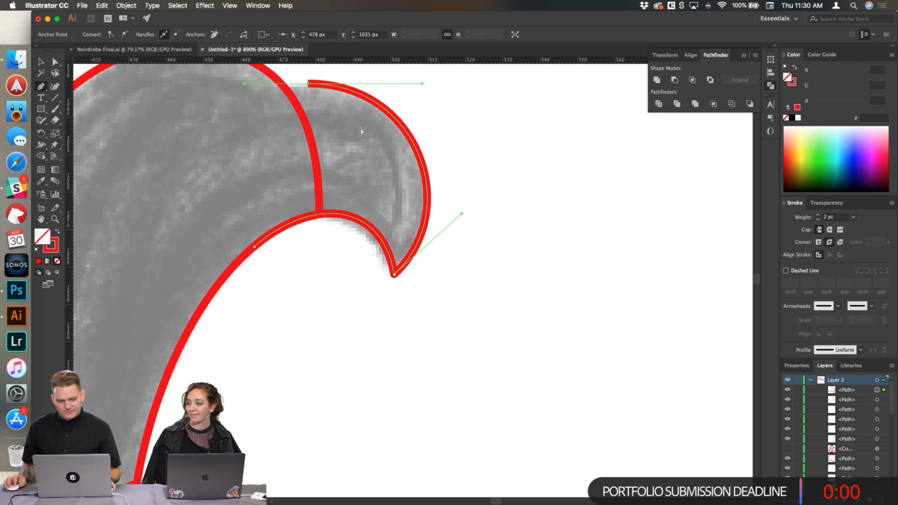
pyautogui.click(255, 248)
pyautogui.moveTo(323, 314)
pyautogui.mouseDown()
pyautogui.moveTo(338, 329)
pyautogui.moveTo(337, 322)
pyautogui.mouseUp()
pyautogui.keyDown('super'); pyautogui.click(526, 202); pyautogui.keyUp('super')
# Step: Start the h stem's path at its upper-left corner and place a vertical-handled anchor on the left edge near the foot
pyautogui.scroll(-2, 507, 207)
pyautogui.scroll(-2, 507, 208)
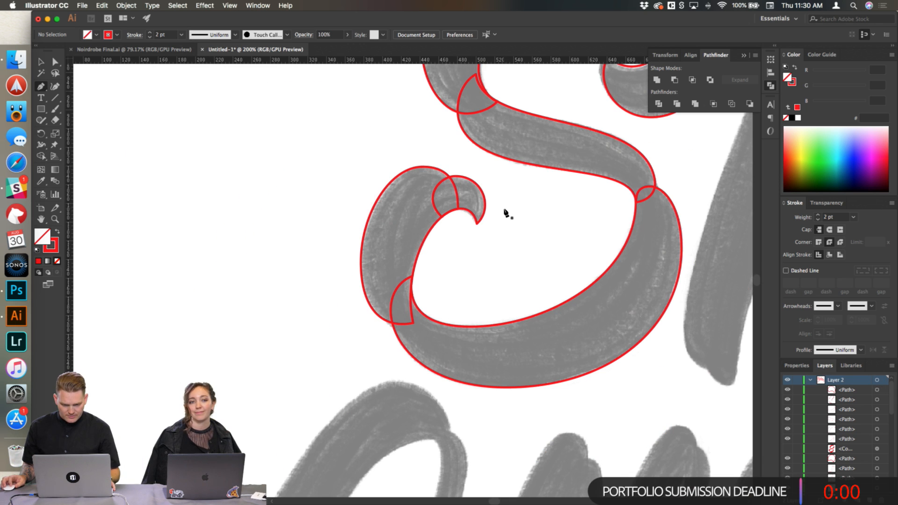
pyautogui.hscroll(4, 504, 211)
pyautogui.hscroll(4, 551, 172)
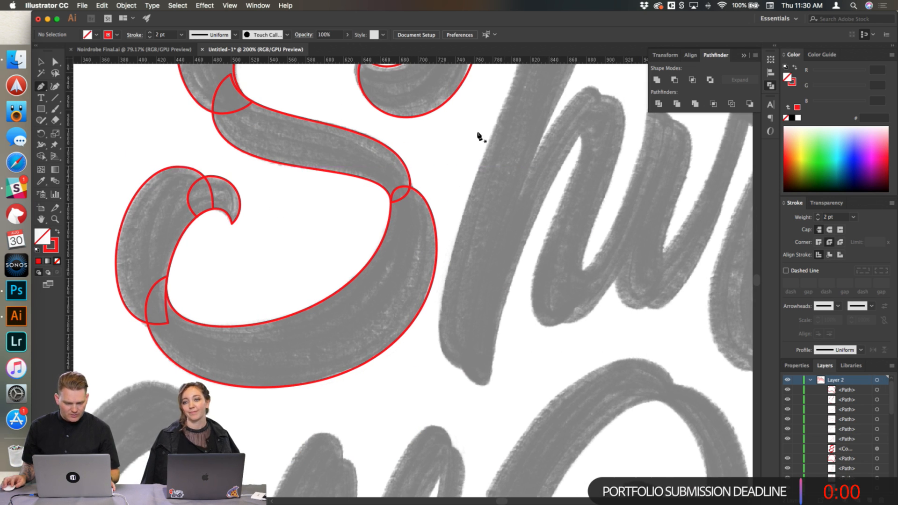
pyautogui.scroll(-3, 468, 147)
pyautogui.scroll(2, 468, 146)
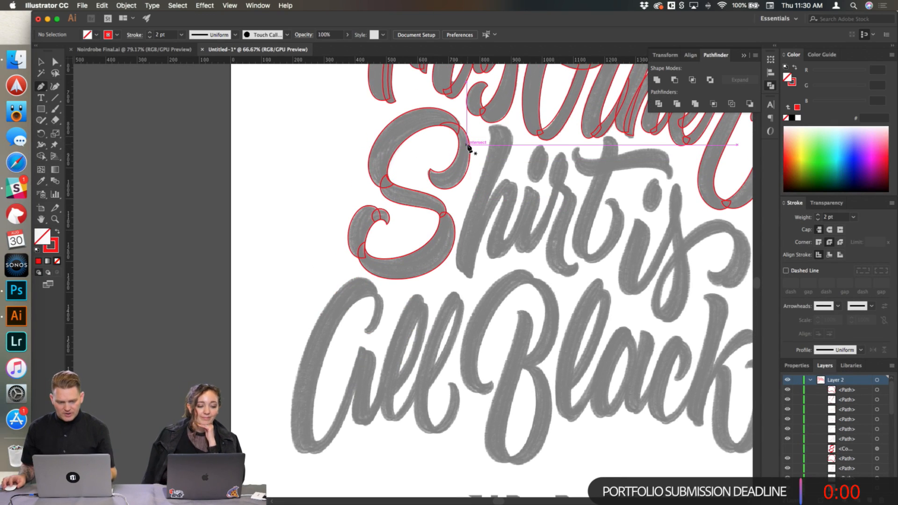
pyautogui.scroll(2, 495, 131)
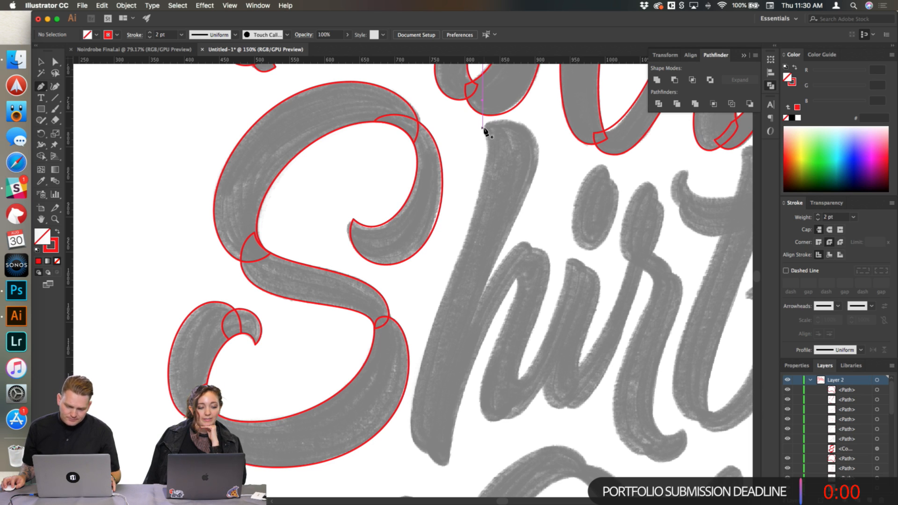
pyautogui.click(488, 150)
pyautogui.scroll(-5, 476, 168)
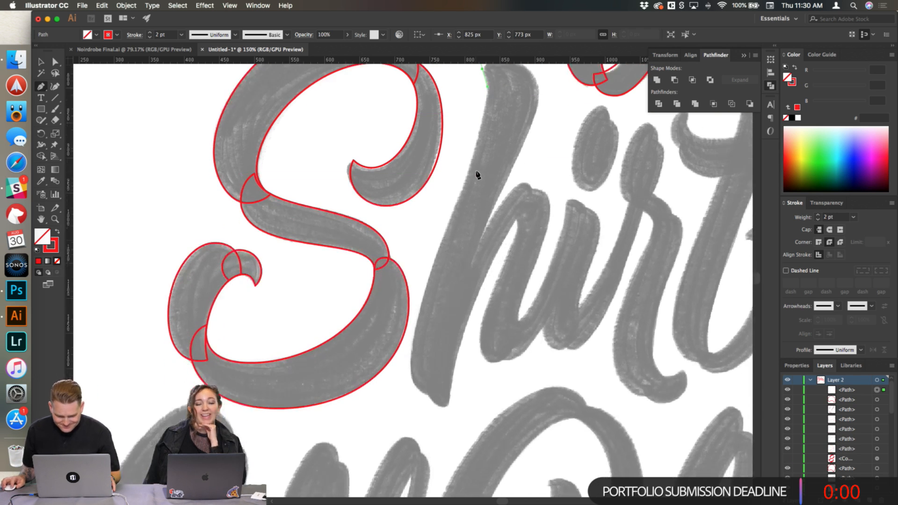
pyautogui.scroll(1, 421, 322)
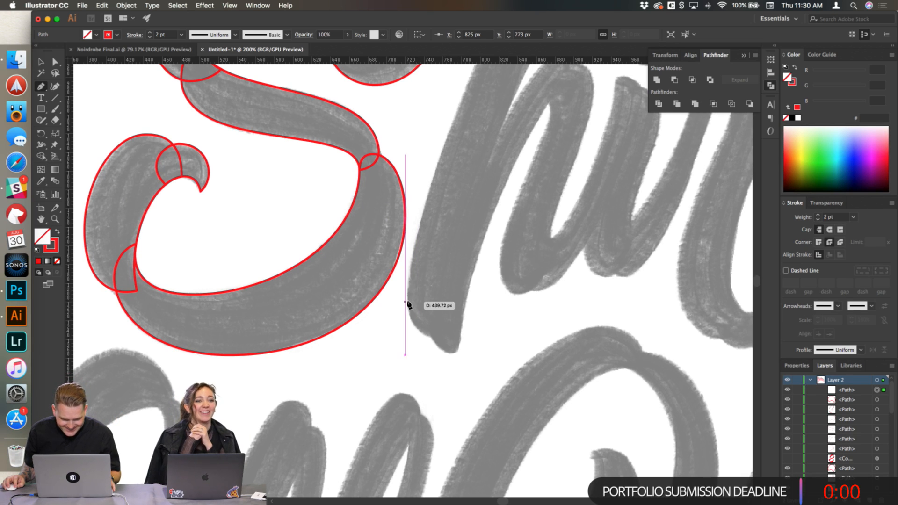
pyautogui.moveTo(407, 300); pyautogui.dragTo(408, 336)
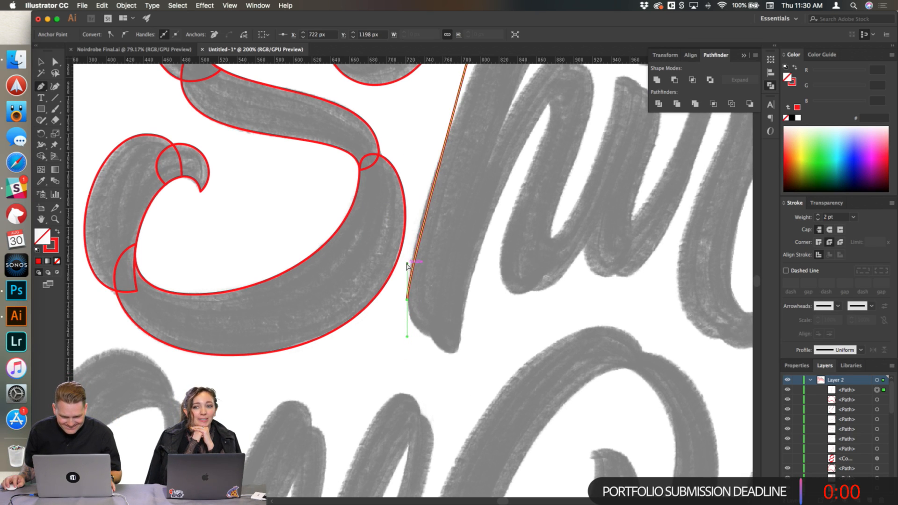
# Step: Reshape the handles at both ends of the h stem's left edge so the curve follows the sketch
pyautogui.scroll(8, 445, 232)
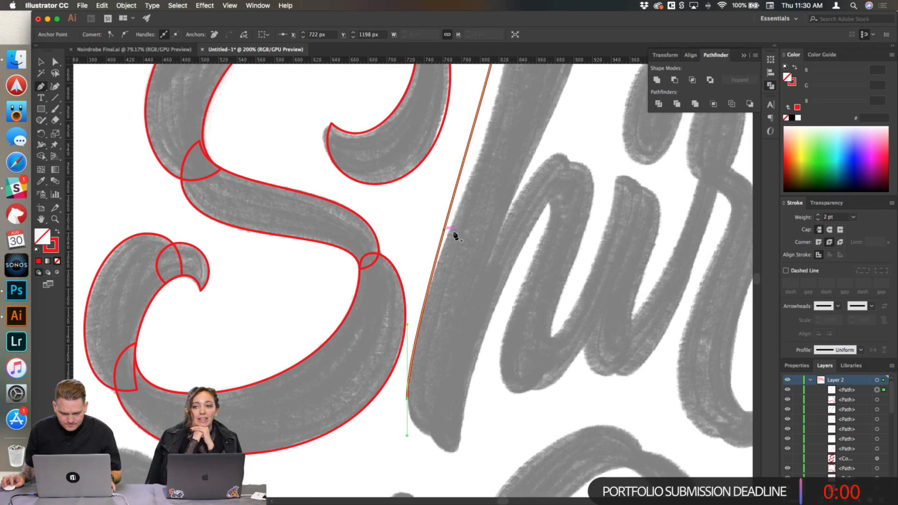
pyautogui.scroll(8, 520, 110)
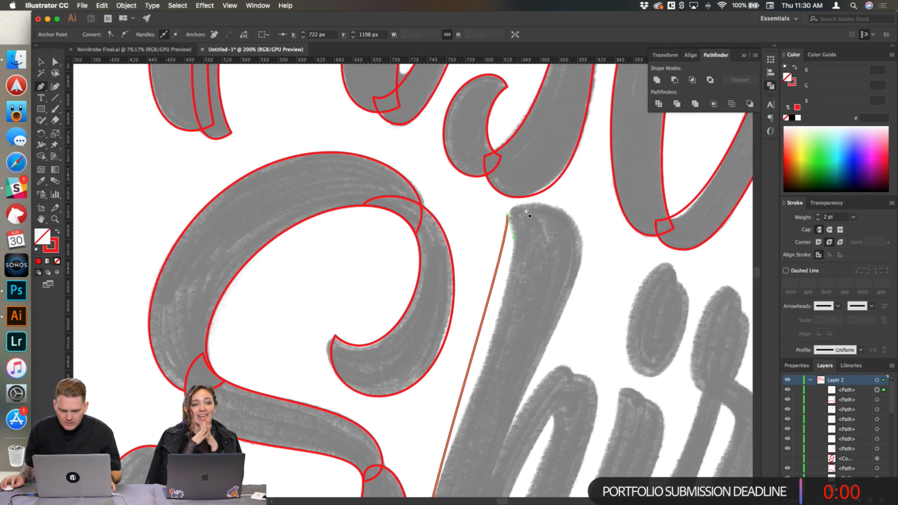
pyautogui.moveTo(514, 239); pyautogui.dragTo(541, 261)
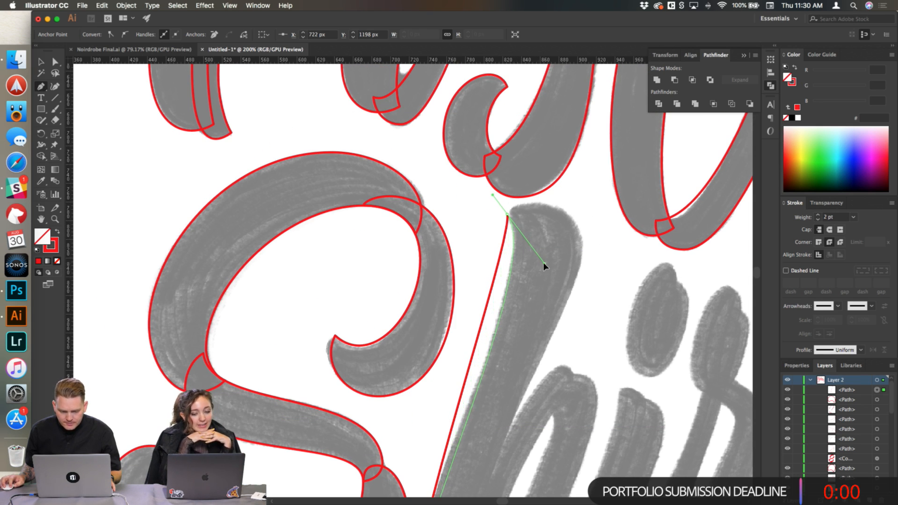
pyautogui.scroll(-4, 542, 260)
pyautogui.scroll(-6, 541, 260)
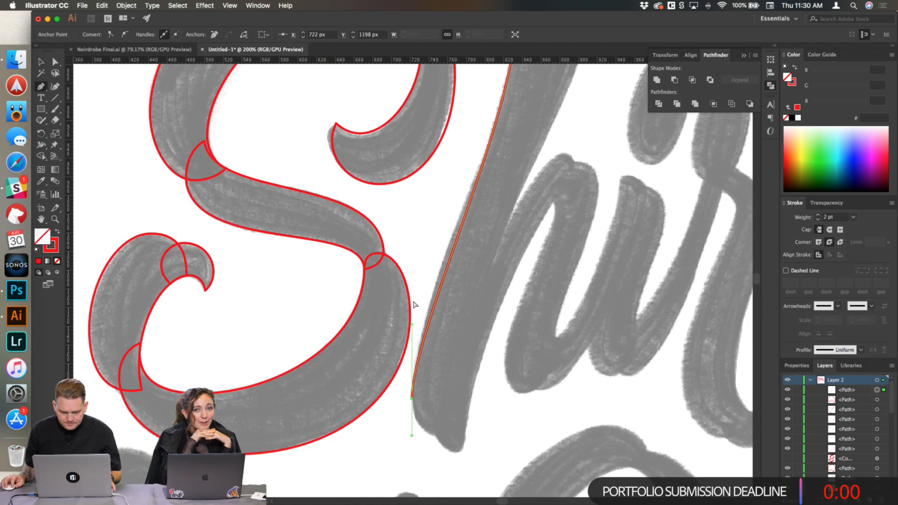
pyautogui.moveTo(412, 325); pyautogui.dragTo(413, 287)
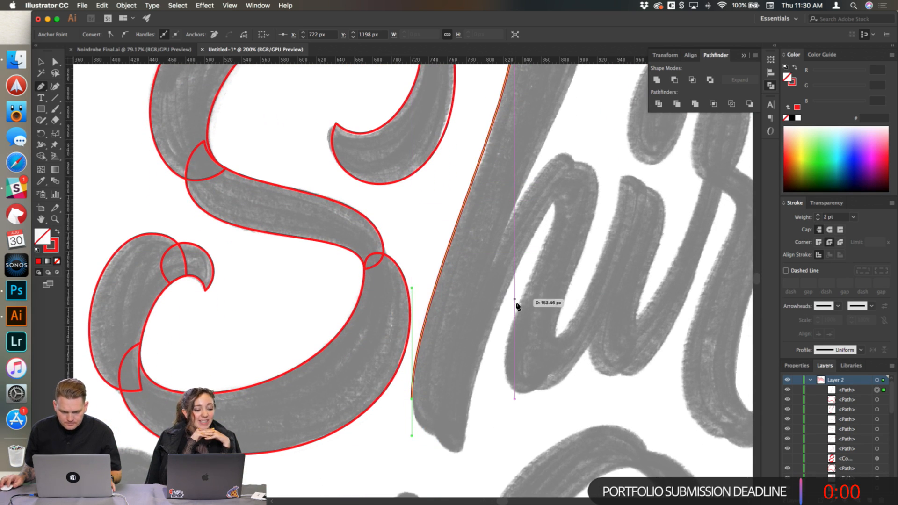
# Step: Continue the h stem's outline from the left edge around the bottom of its foot
pyautogui.scroll(7, 516, 305)
pyautogui.scroll(-2, 518, 363)
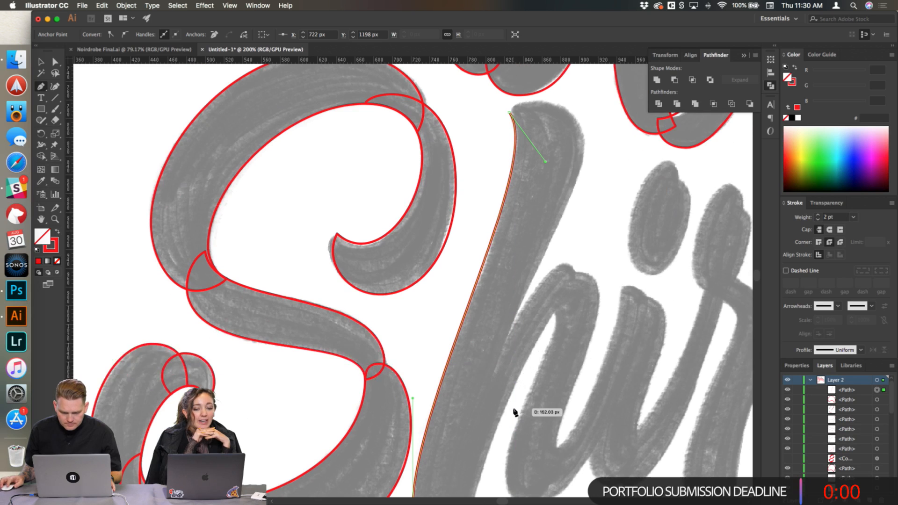
pyautogui.scroll(-6, 514, 415)
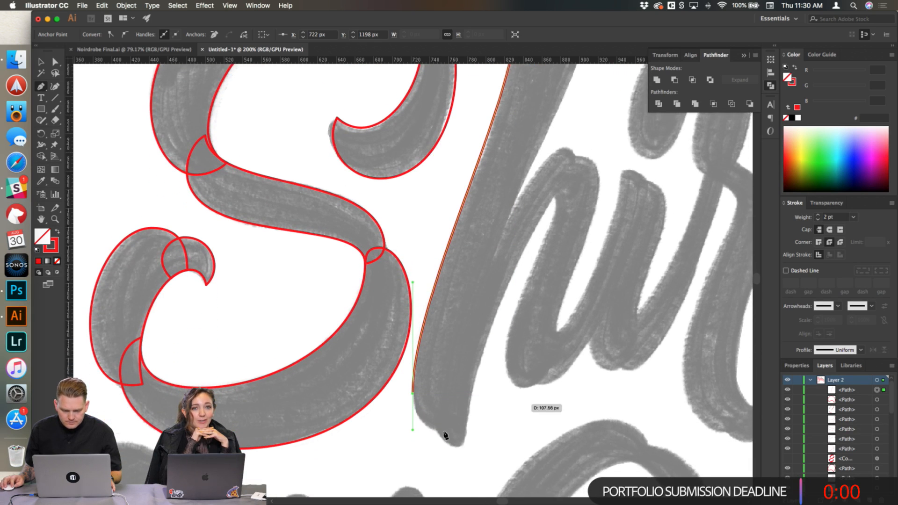
pyautogui.moveTo(452, 414); pyautogui.dragTo(471, 416)
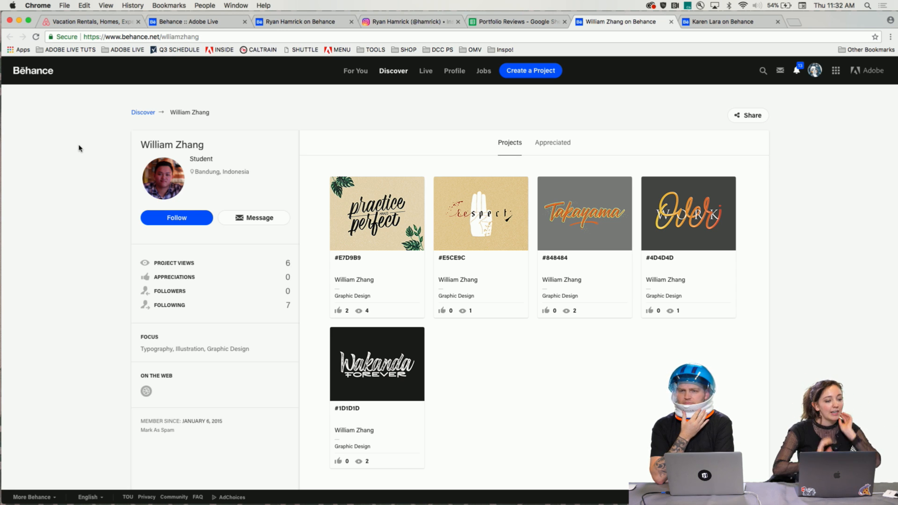
# Step: Switch to Chrome, check the Dribbble link on the designer's Behance profile and return to the profile
pyautogui.scroll(-1, 73, 182)
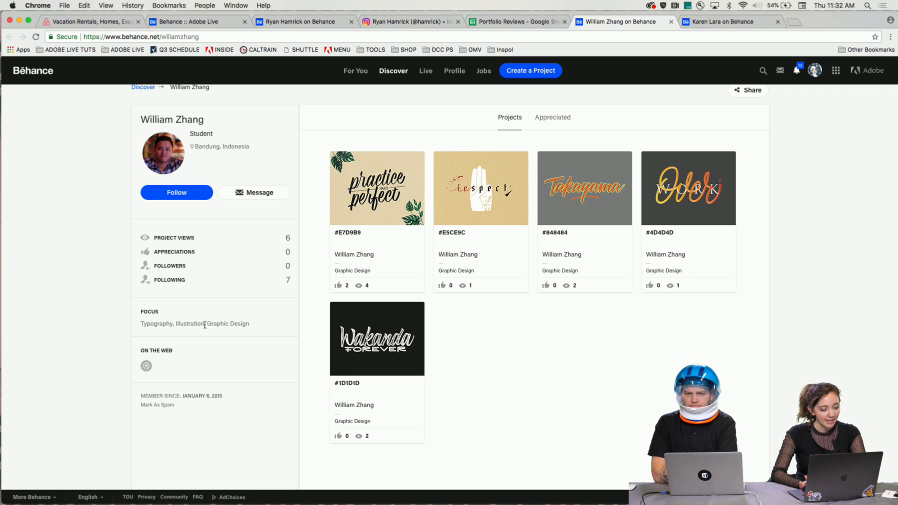
pyautogui.click(145, 368)
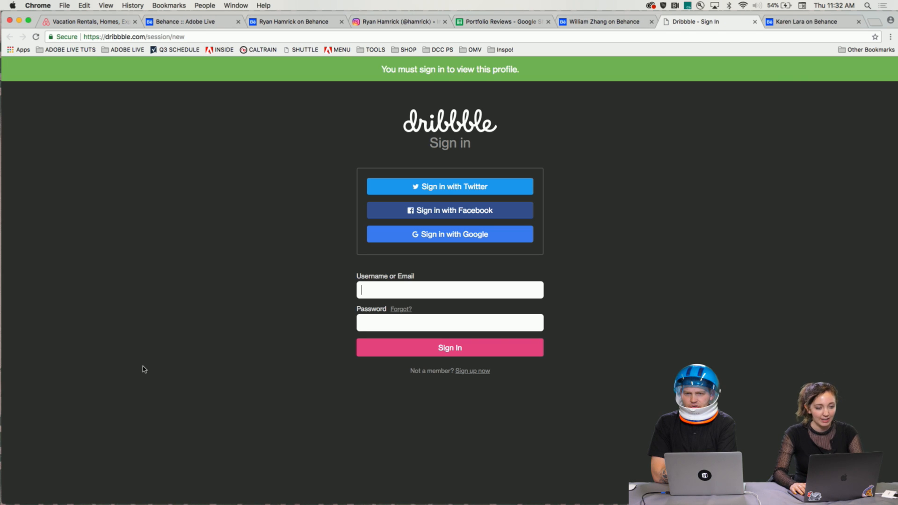
pyautogui.press('super+w')
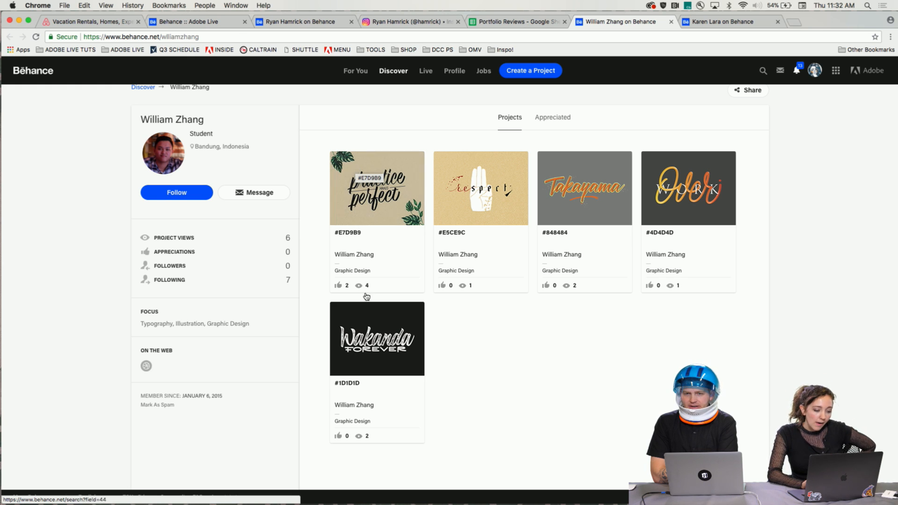
# Step: Open the "Wakanda Forever" project and examine its textured script lettering, the FOREVER line below it and the signature
pyautogui.click(366, 329)
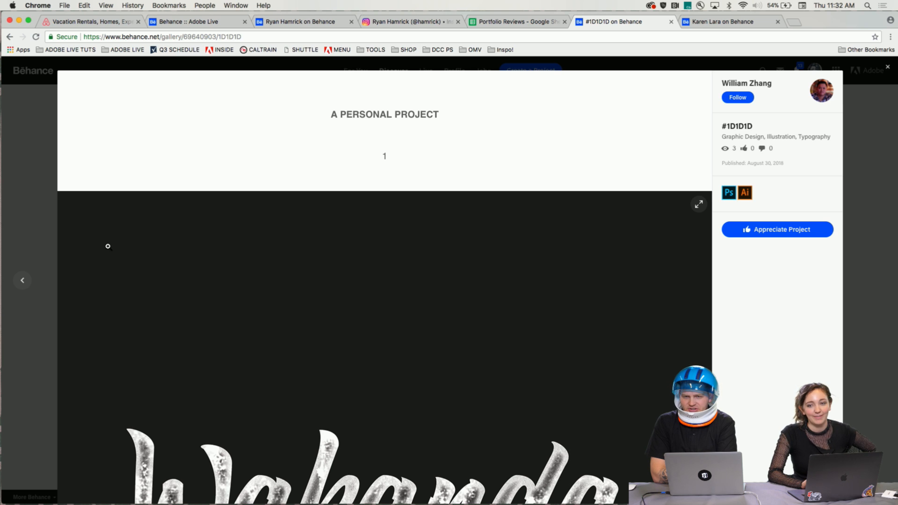
pyautogui.scroll(-5, 107, 246)
pyautogui.scroll(-1, 108, 246)
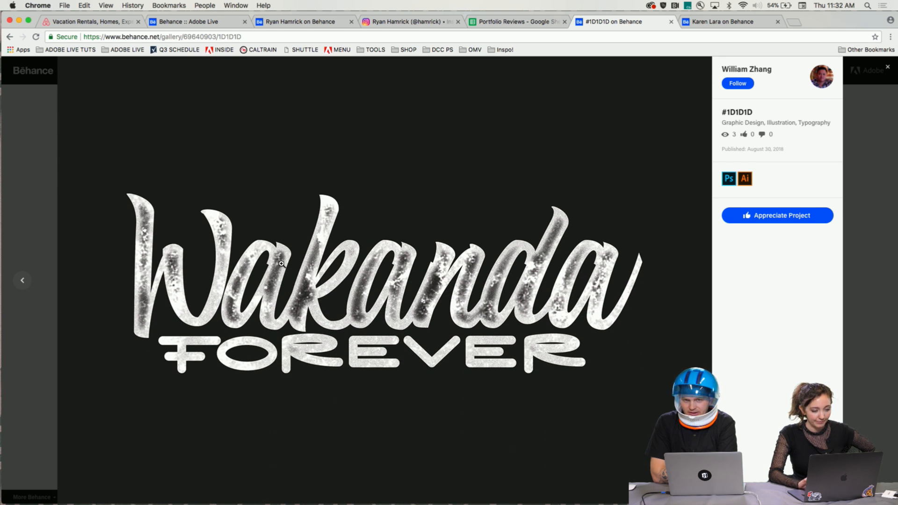
pyautogui.scroll(-2, 135, 395)
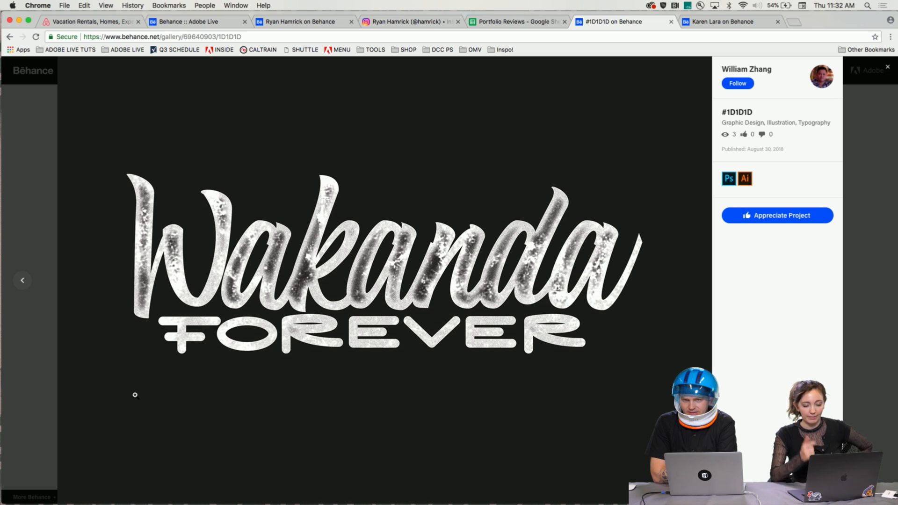
pyautogui.scroll(-1, 135, 395)
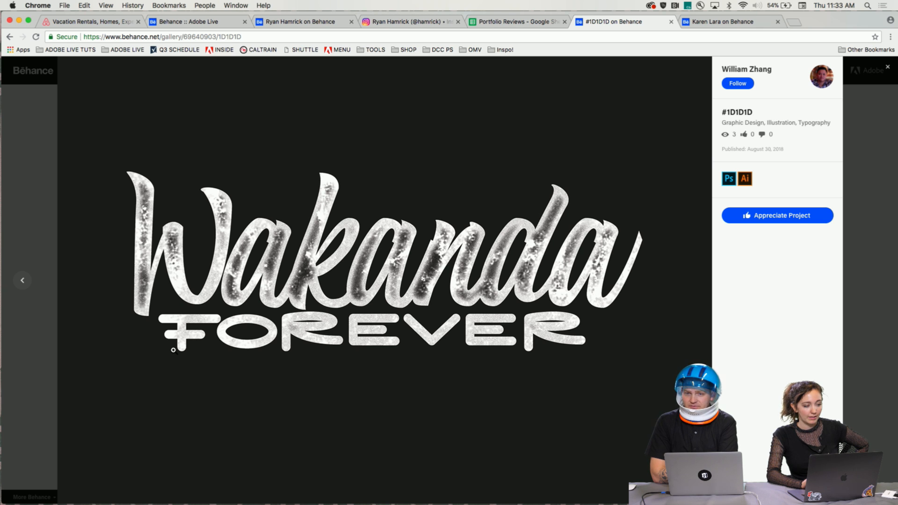
pyautogui.scroll(-5, 173, 350)
pyautogui.scroll(3, 173, 350)
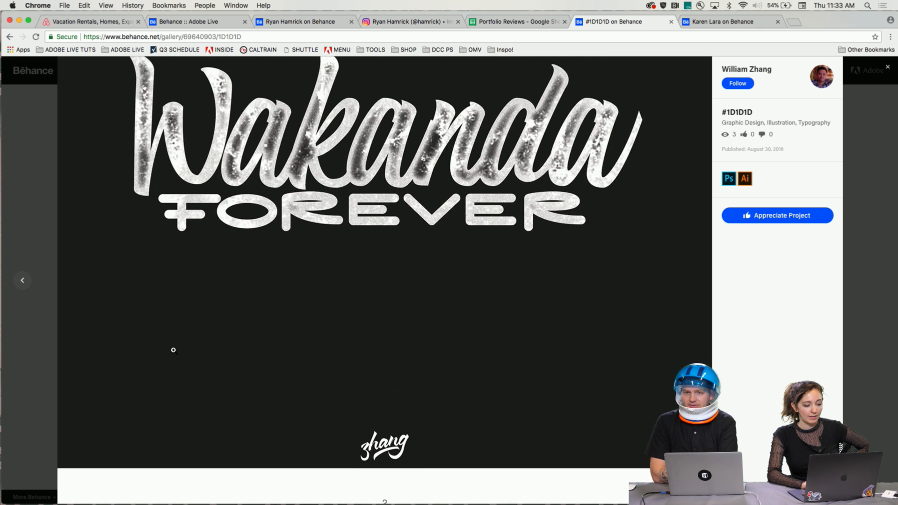
pyautogui.scroll(3, 173, 350)
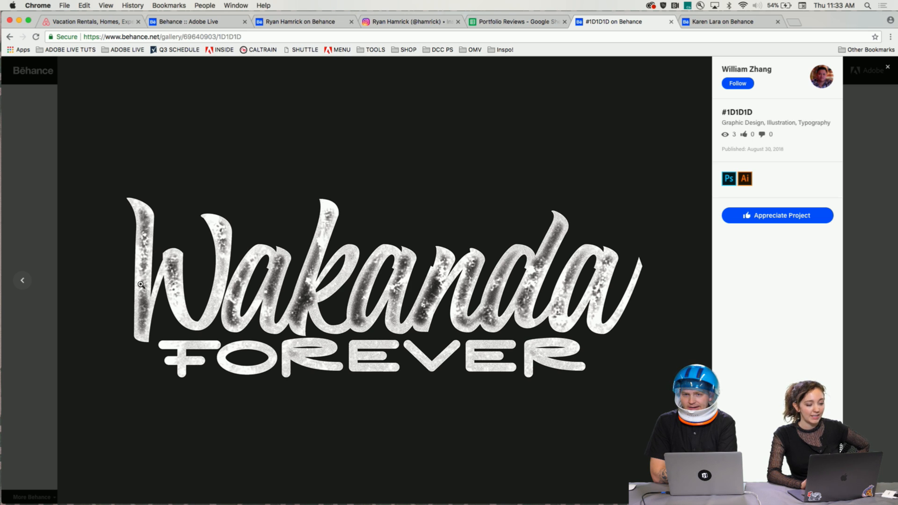
pyautogui.scroll(-1, 106, 401)
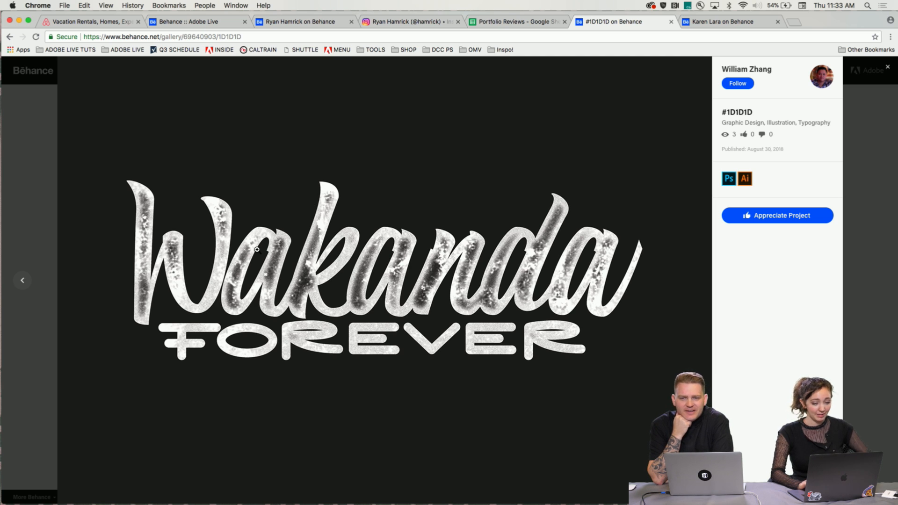
pyautogui.scroll(-1, 257, 249)
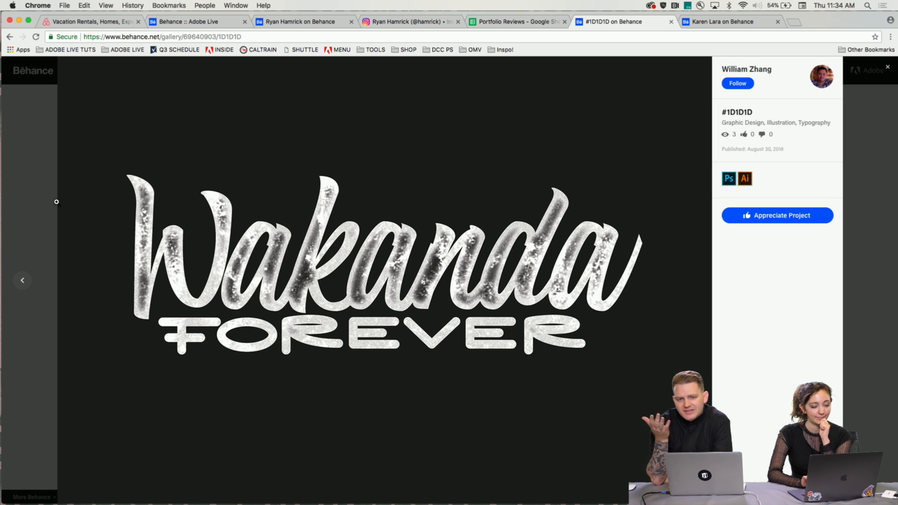
# Step: Close the "Wakanda Forever" project and open the "Takayama" lettering project
pyautogui.click(21, 174)
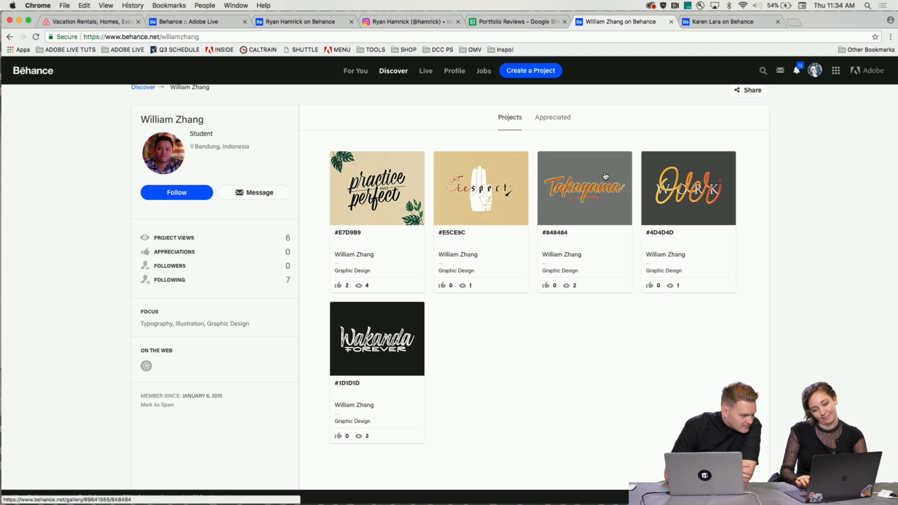
pyautogui.click(589, 184)
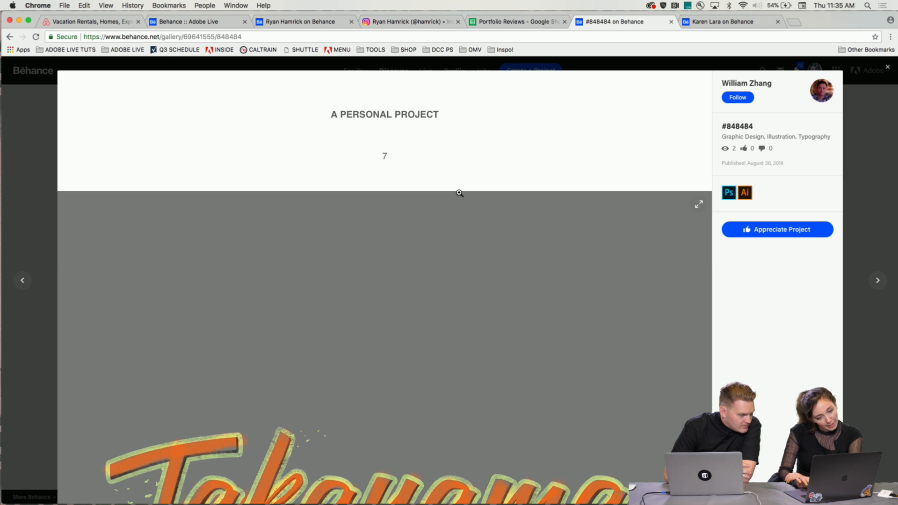
# Step: Look through the "#848484" project, examining the orange Takayama, green Rio and red Vigan lettering pieces in turn
pyautogui.scroll(-2, 237, 224)
pyautogui.scroll(-5, 237, 225)
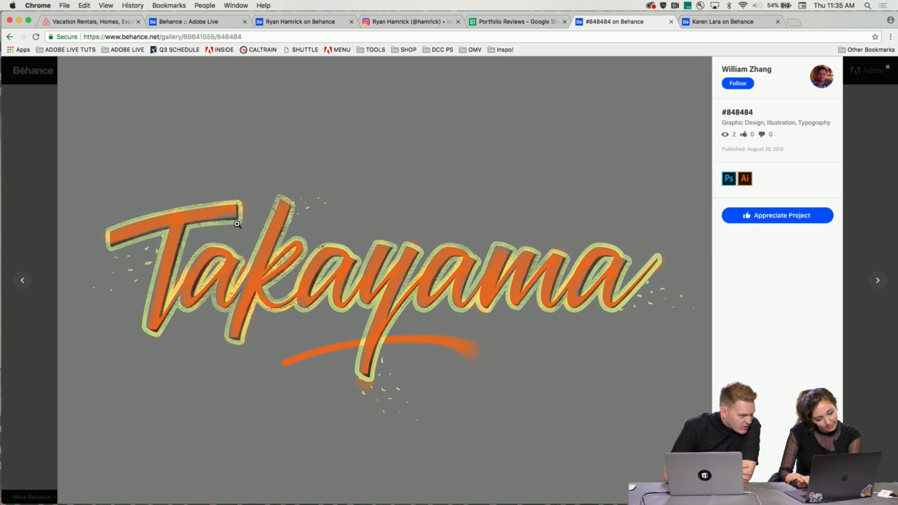
pyautogui.scroll(-8, 237, 225)
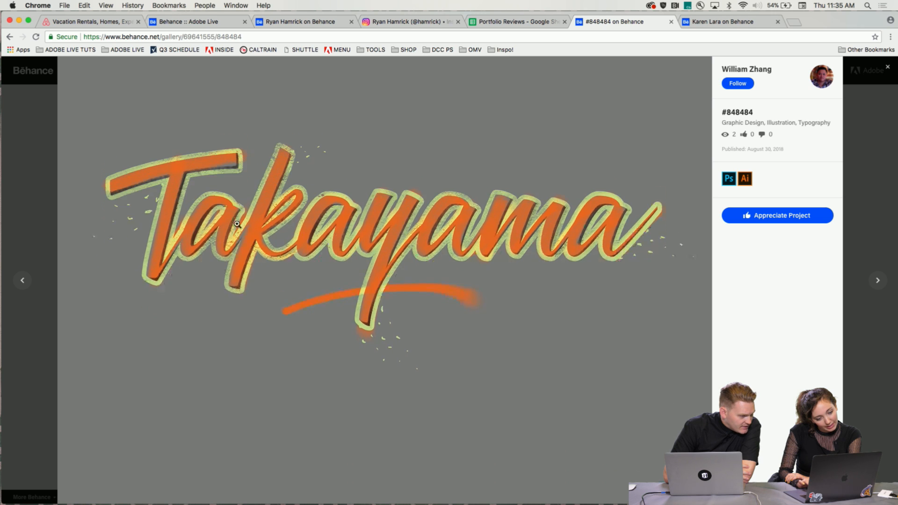
pyautogui.scroll(-10, 237, 224)
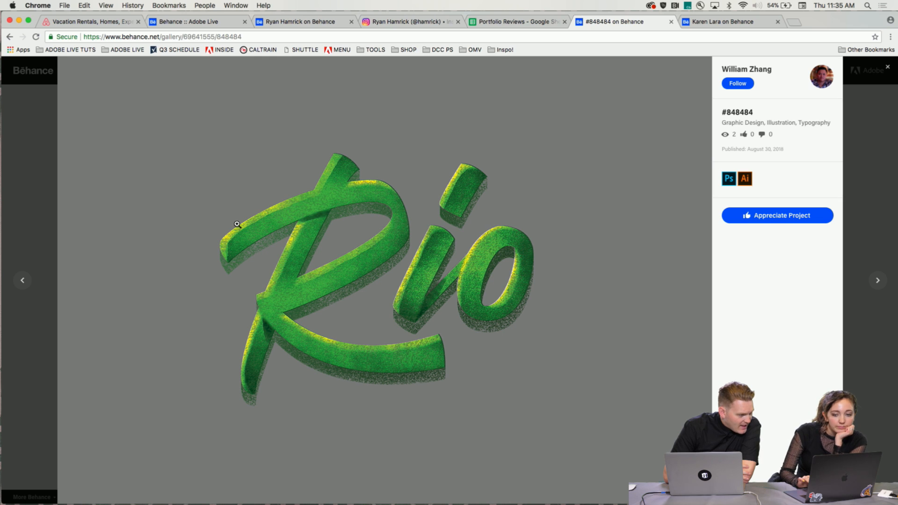
pyautogui.scroll(-2, 237, 224)
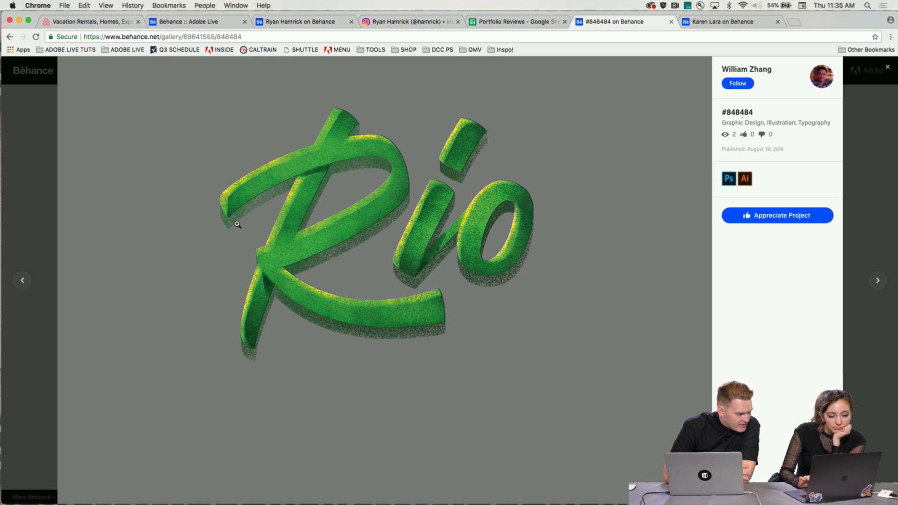
pyautogui.scroll(-1, 237, 225)
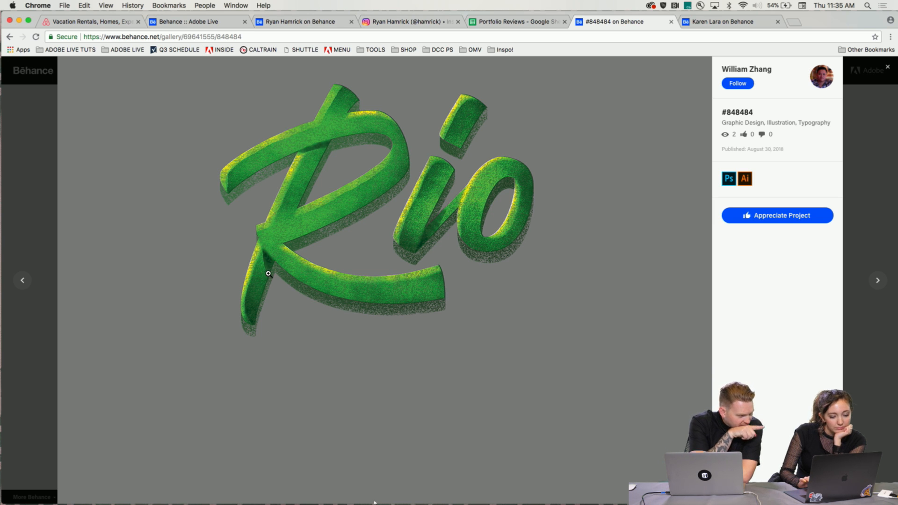
pyautogui.scroll(-5, 291, 300)
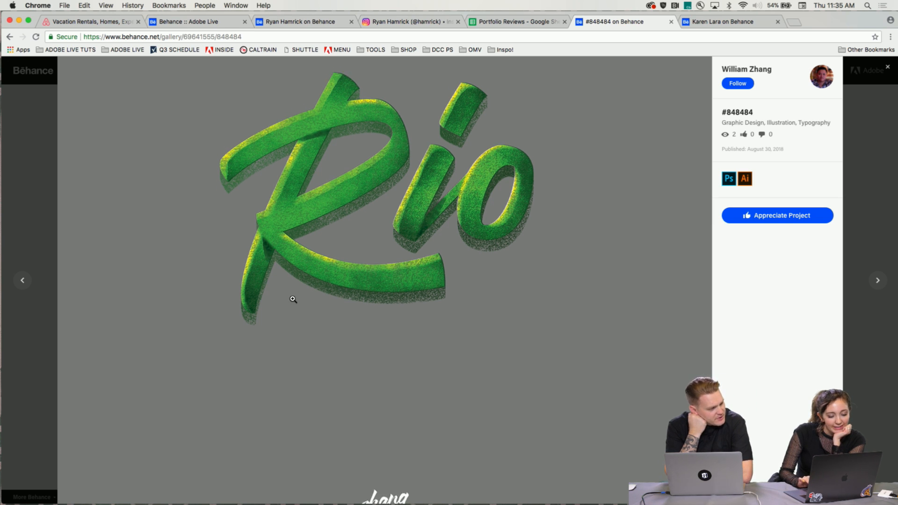
pyautogui.scroll(-10, 293, 299)
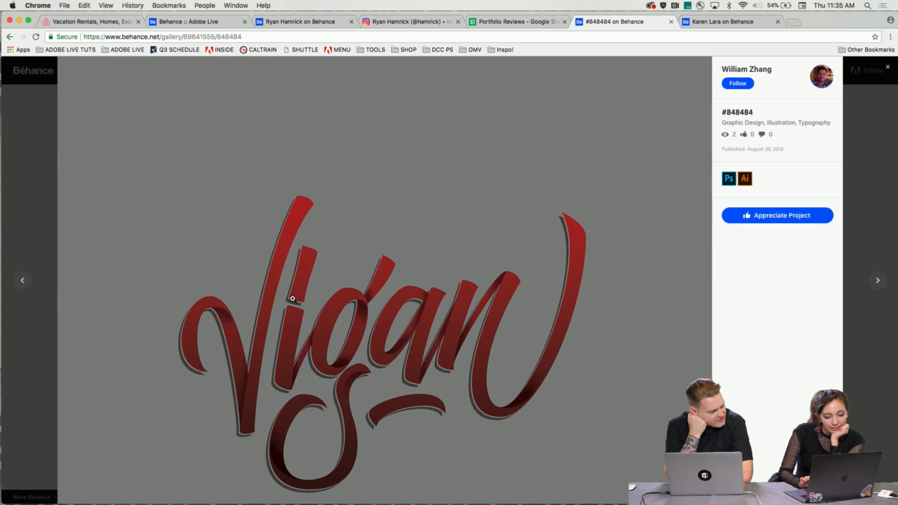
pyautogui.scroll(-10, 293, 300)
# Step: Return to the start of the project, compare the three lettering pieces once more and go back to the project's beginning
pyautogui.scroll(15, 293, 299)
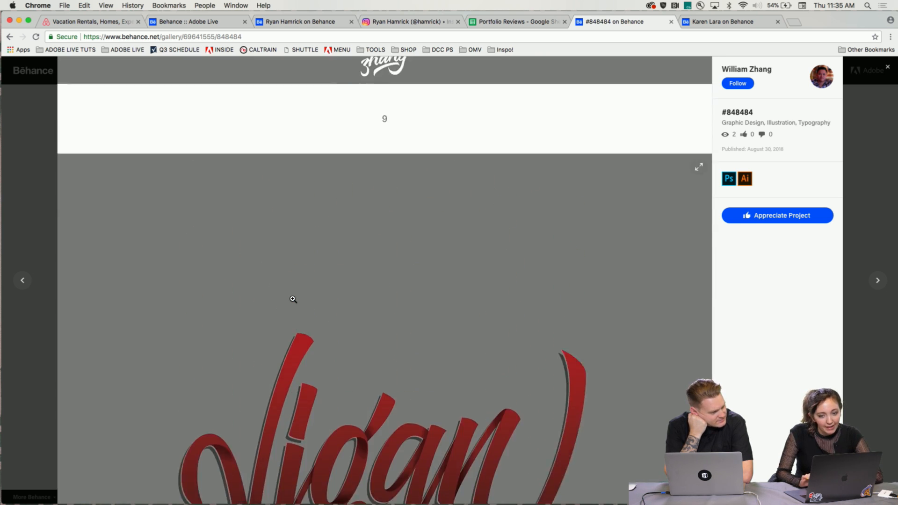
pyautogui.scroll(15, 292, 300)
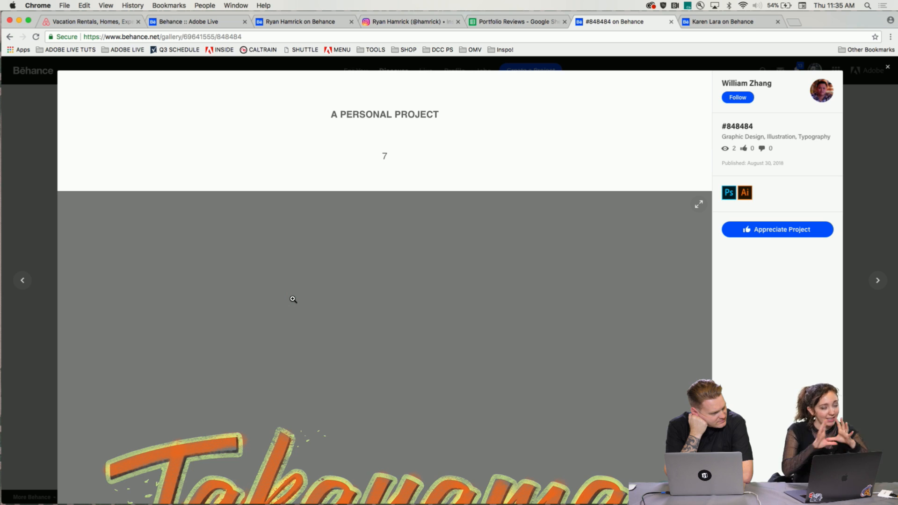
pyautogui.scroll(-3, 505, 291)
pyautogui.scroll(-2, 505, 291)
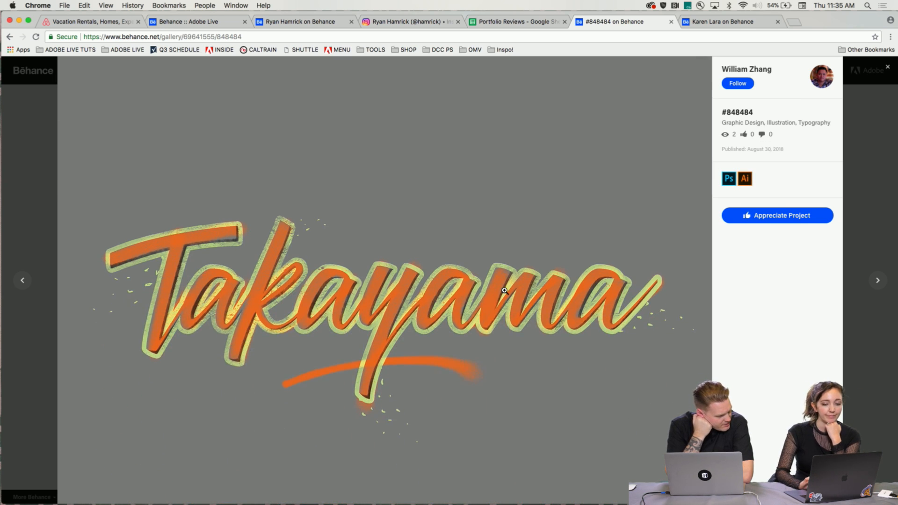
pyautogui.scroll(-10, 505, 291)
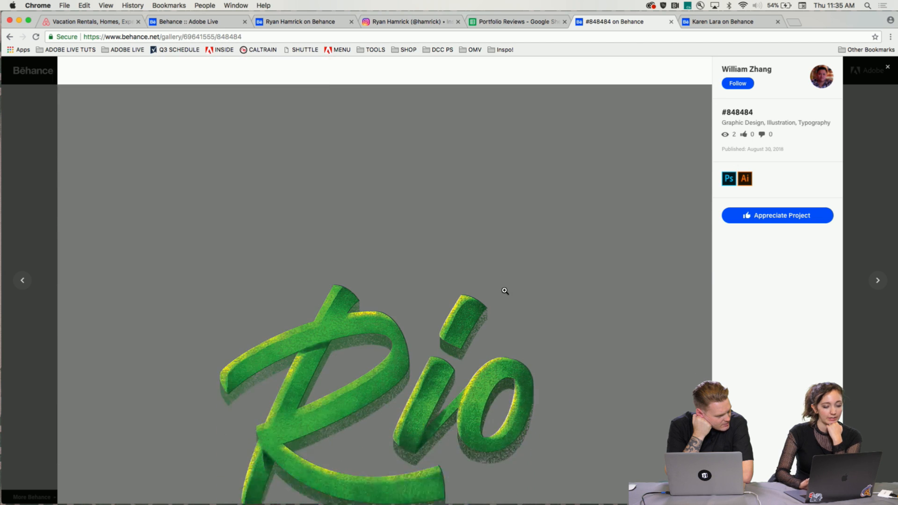
pyautogui.scroll(-10, 505, 291)
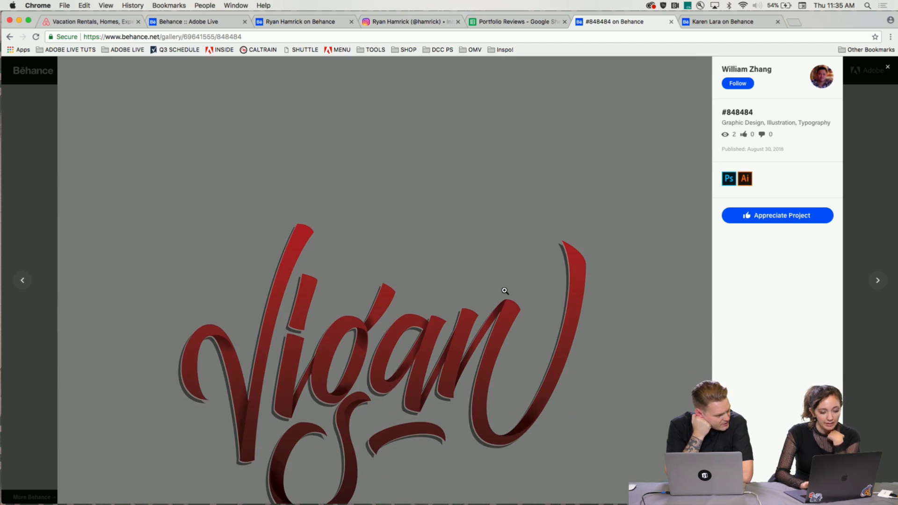
pyautogui.scroll(-2, 481, 270)
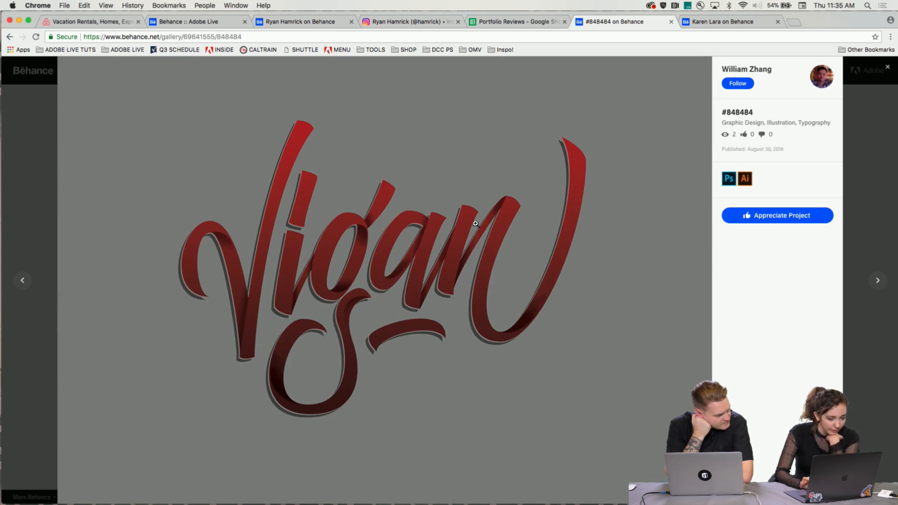
pyautogui.scroll(-10, 477, 191)
pyautogui.scroll(10, 477, 191)
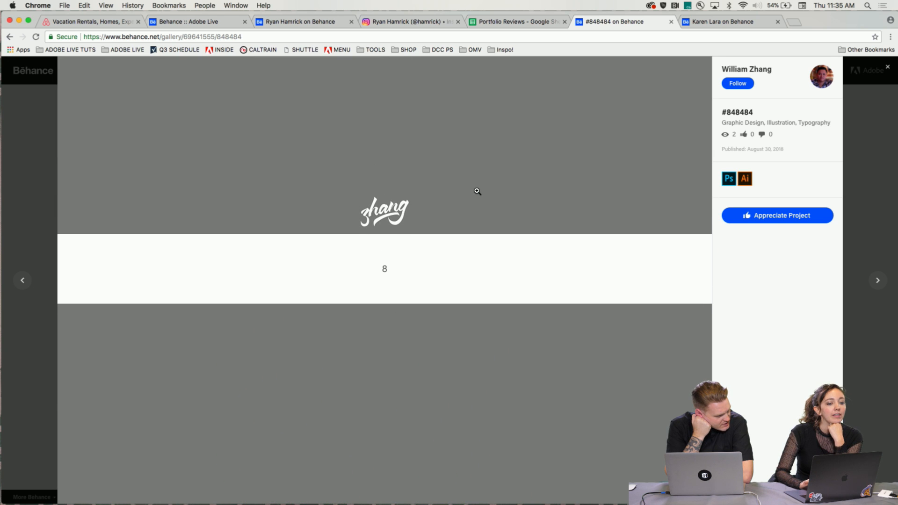
pyautogui.scroll(5, 477, 191)
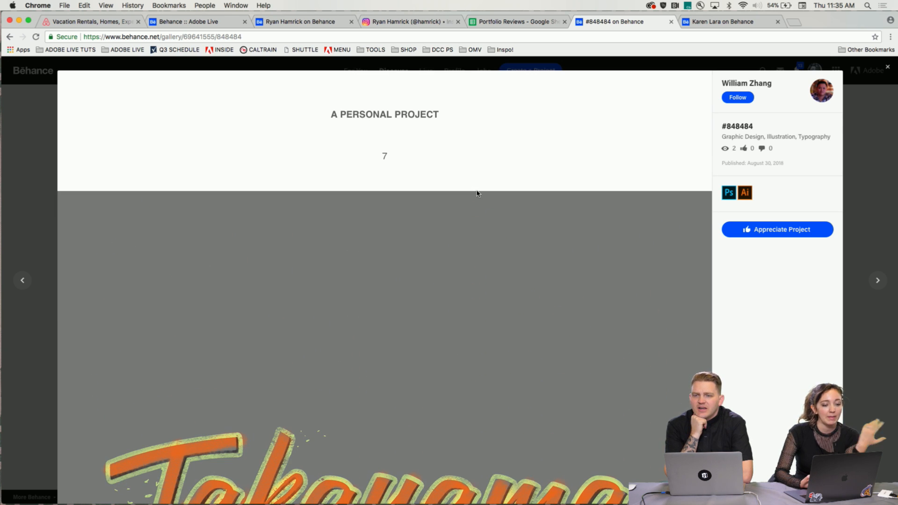
# Step: Study the outline, splatter and underline of the Takayama lettering, as well as the grainy shading of the Rio lettering
pyautogui.scroll(-4, 501, 294)
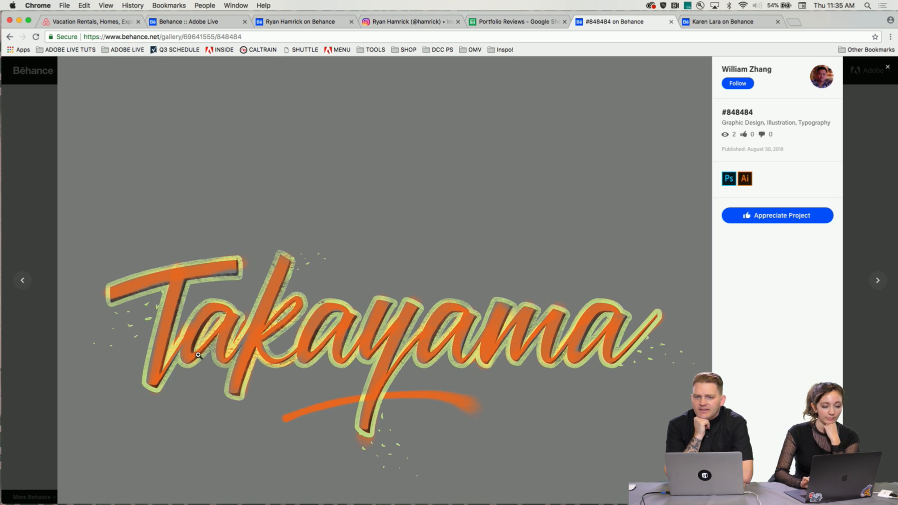
pyautogui.scroll(-2, 173, 394)
pyautogui.scroll(-1, 173, 394)
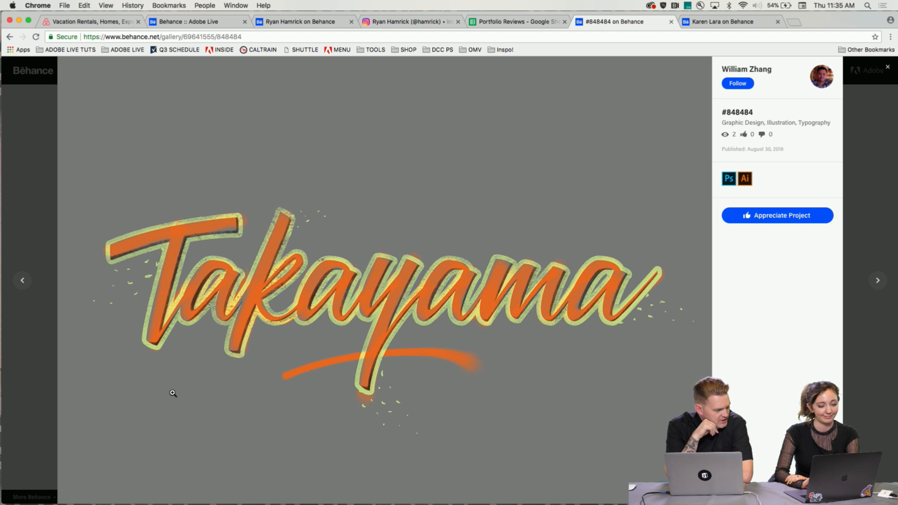
pyautogui.scroll(-8, 173, 393)
pyautogui.scroll(-20, 173, 393)
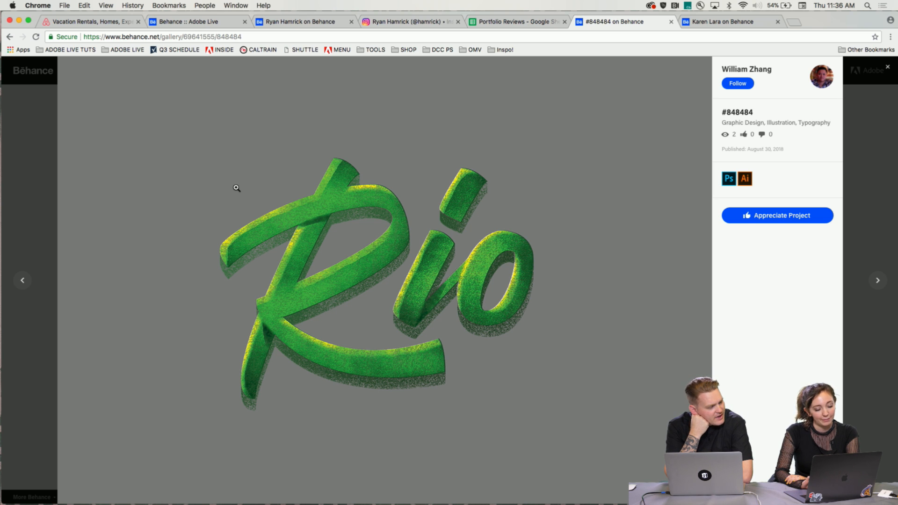
pyautogui.scroll(-3, 236, 189)
pyautogui.scroll(3, 237, 189)
# Step: Examine the Vigan lettering up close, inspecting the shadows on the g's tail and where the ribbon-like strokes overlap
pyautogui.scroll(-8, 343, 255)
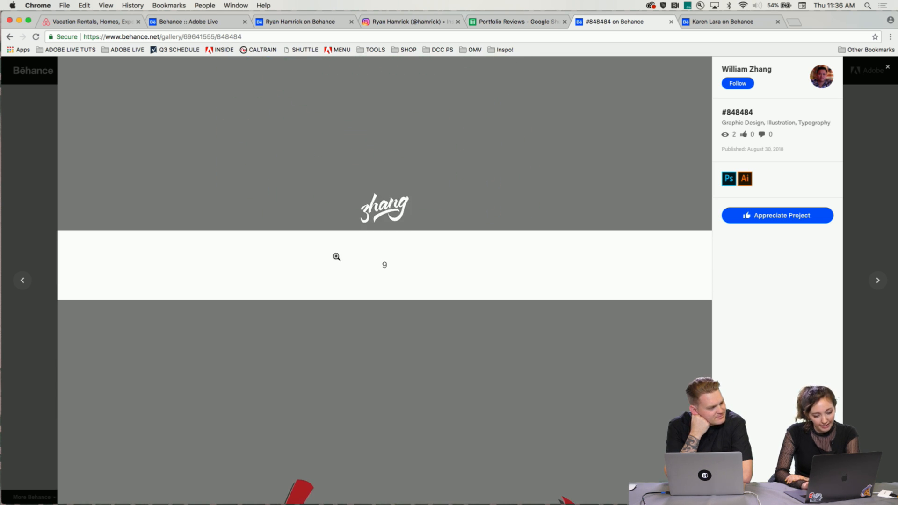
pyautogui.scroll(-5, 336, 256)
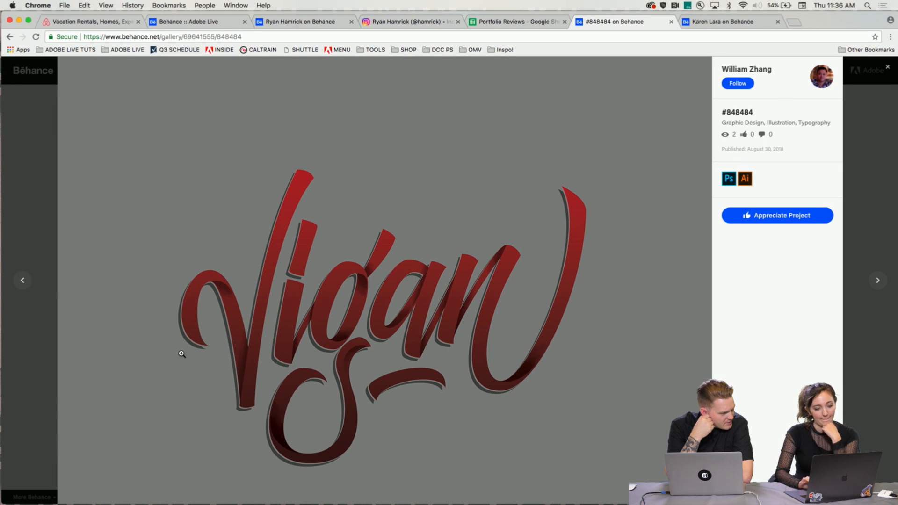
pyautogui.scroll(-1, 74, 487)
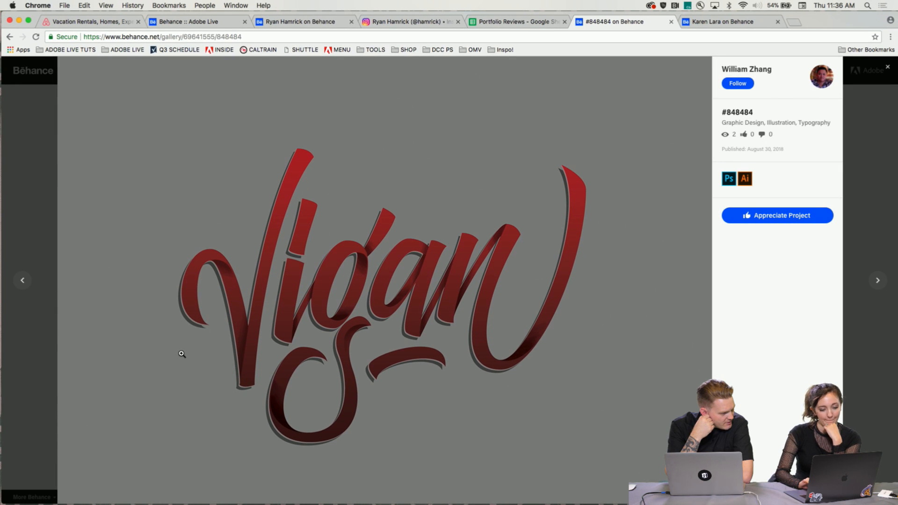
pyautogui.scroll(-1, 181, 354)
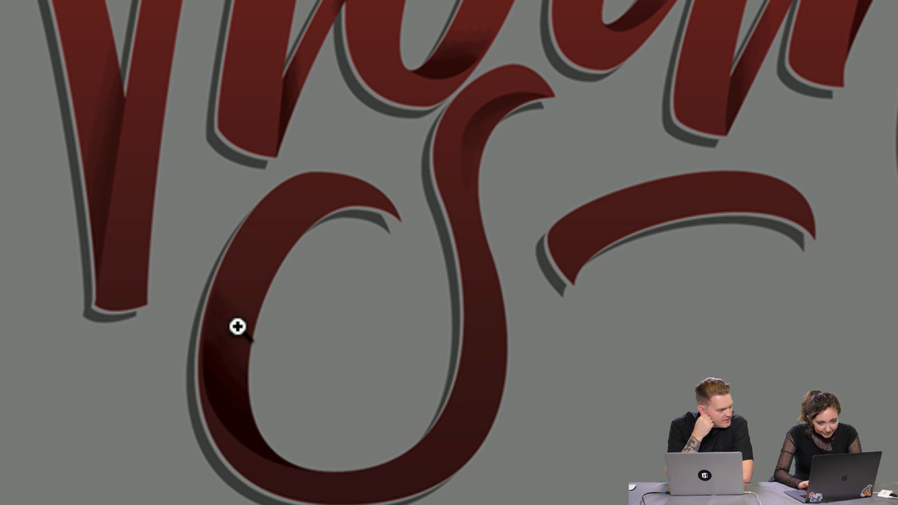
pyautogui.scroll(2, 496, 5)
pyautogui.scroll(2, 488, 13)
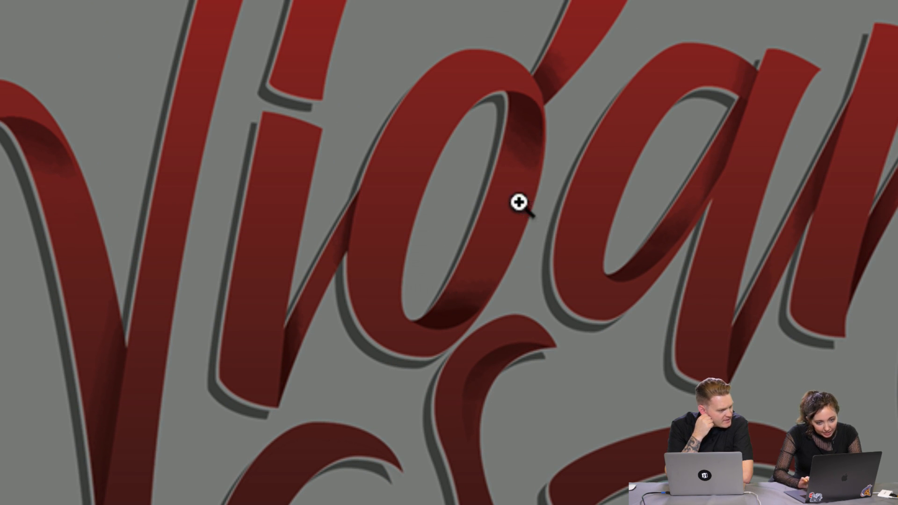